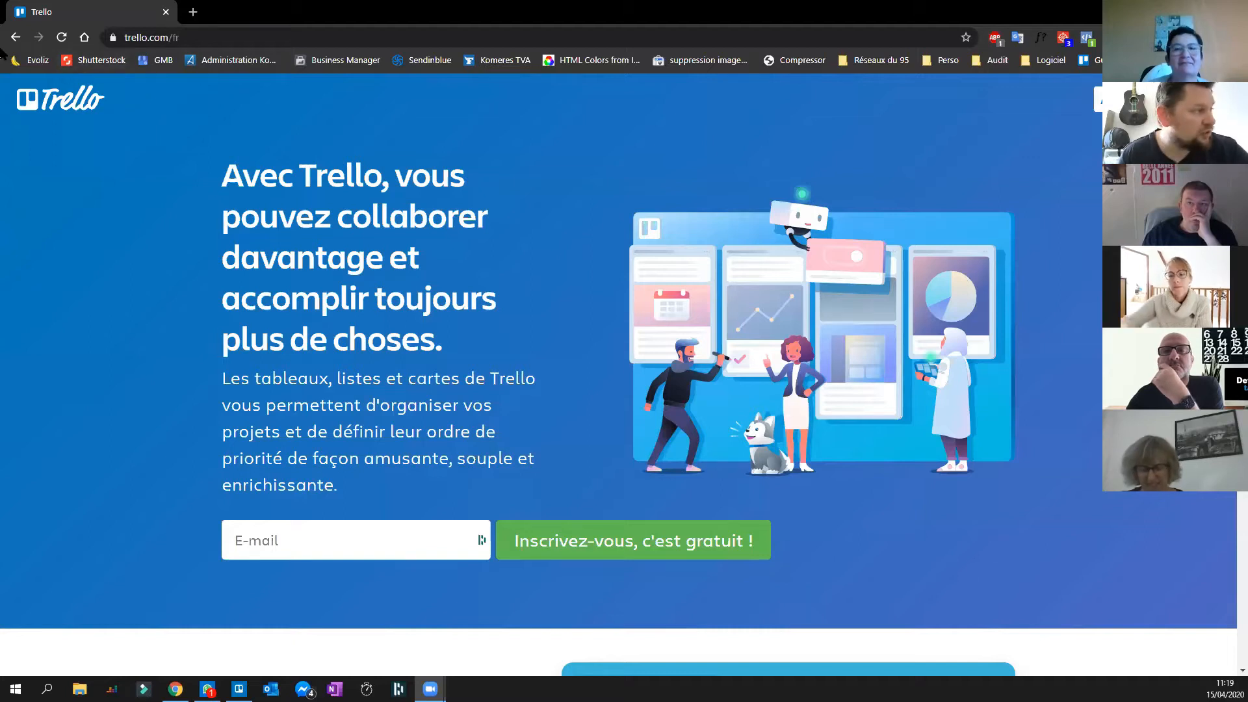
- Browse the Trello home page down to its footer, examining the presented features, integrations and footer links
scroll(475, 190, down, 1)
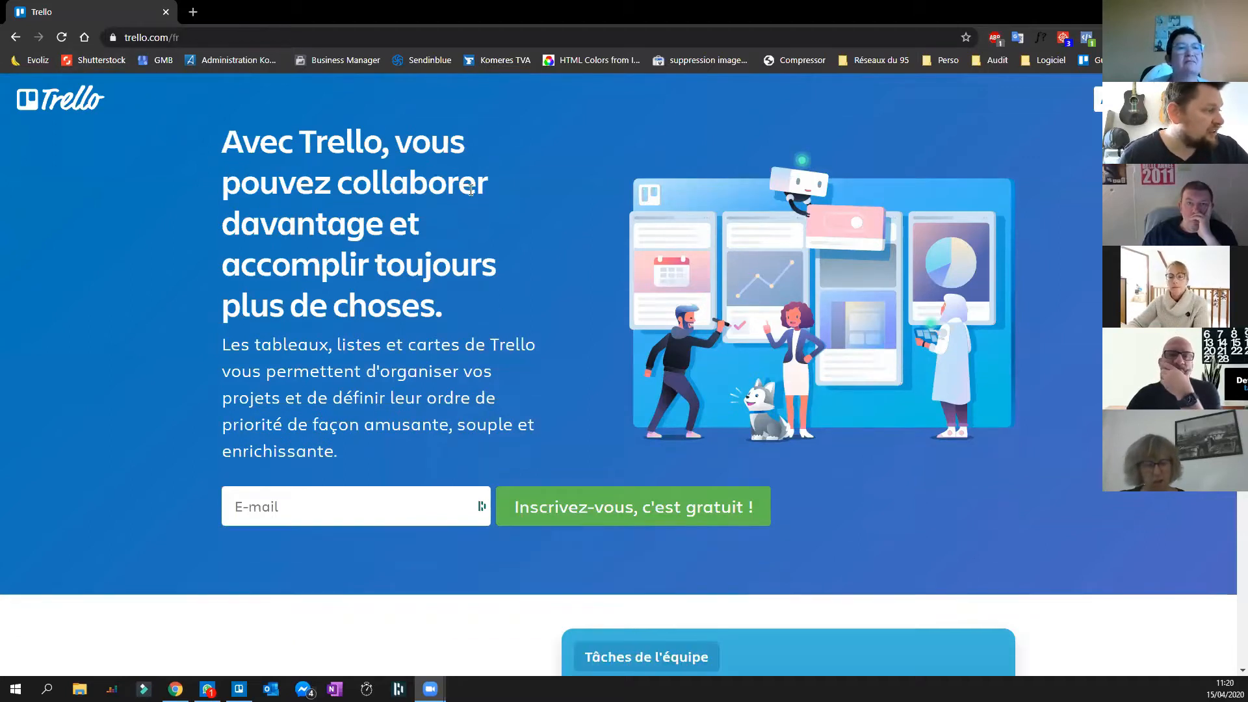
scroll(467, 184, up, 1)
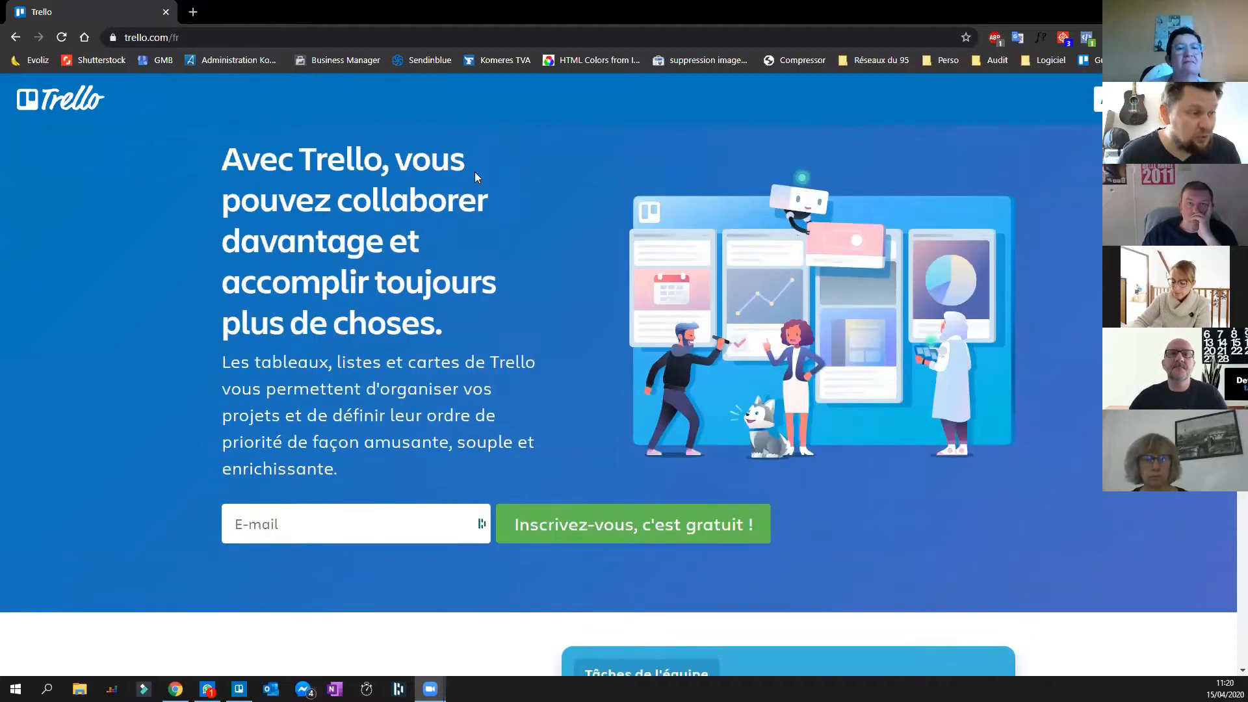
scroll(633, 237, down, 12)
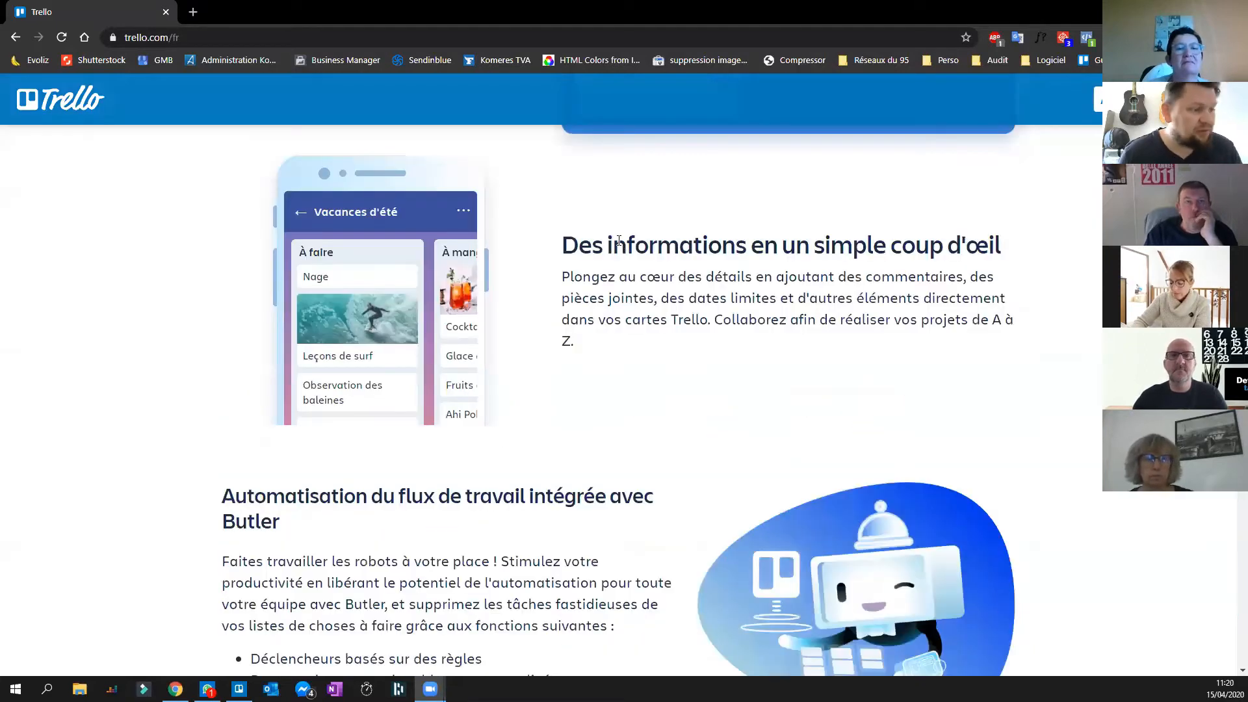
scroll(616, 247, up, 10)
scroll(616, 229, down, 6)
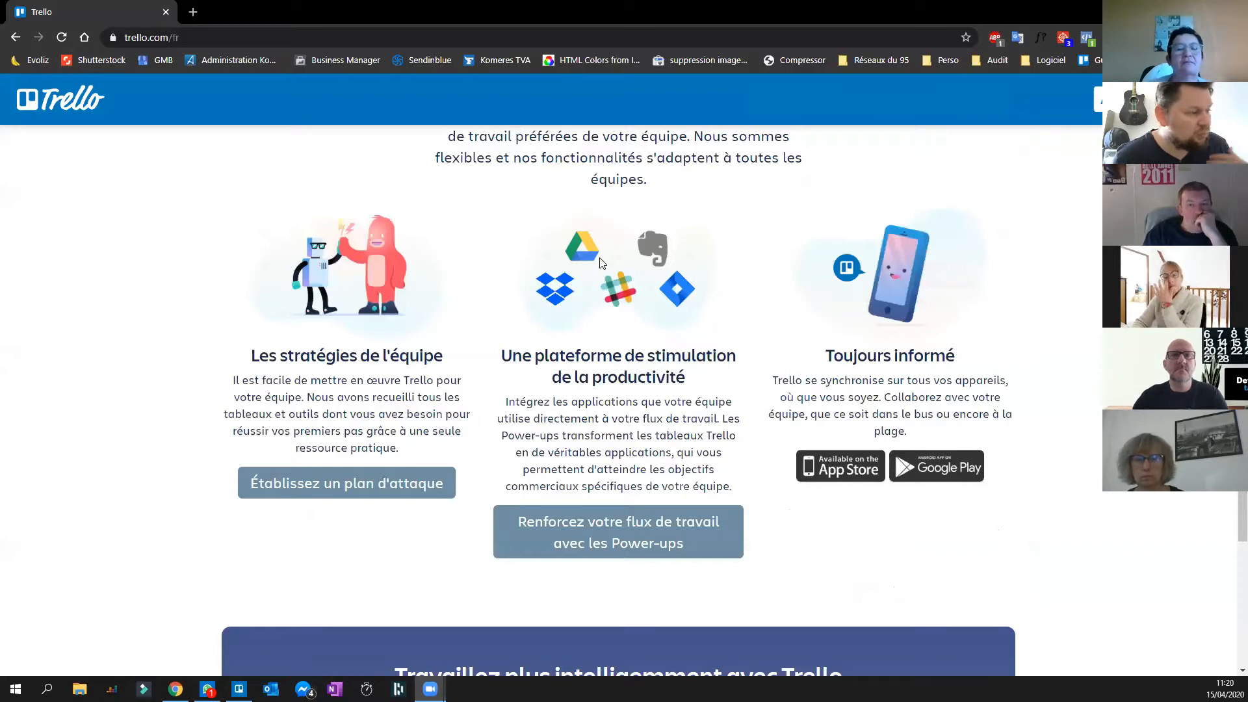
scroll(537, 248, down, 1)
scroll(537, 249, up, 1)
scroll(538, 252, down, 5)
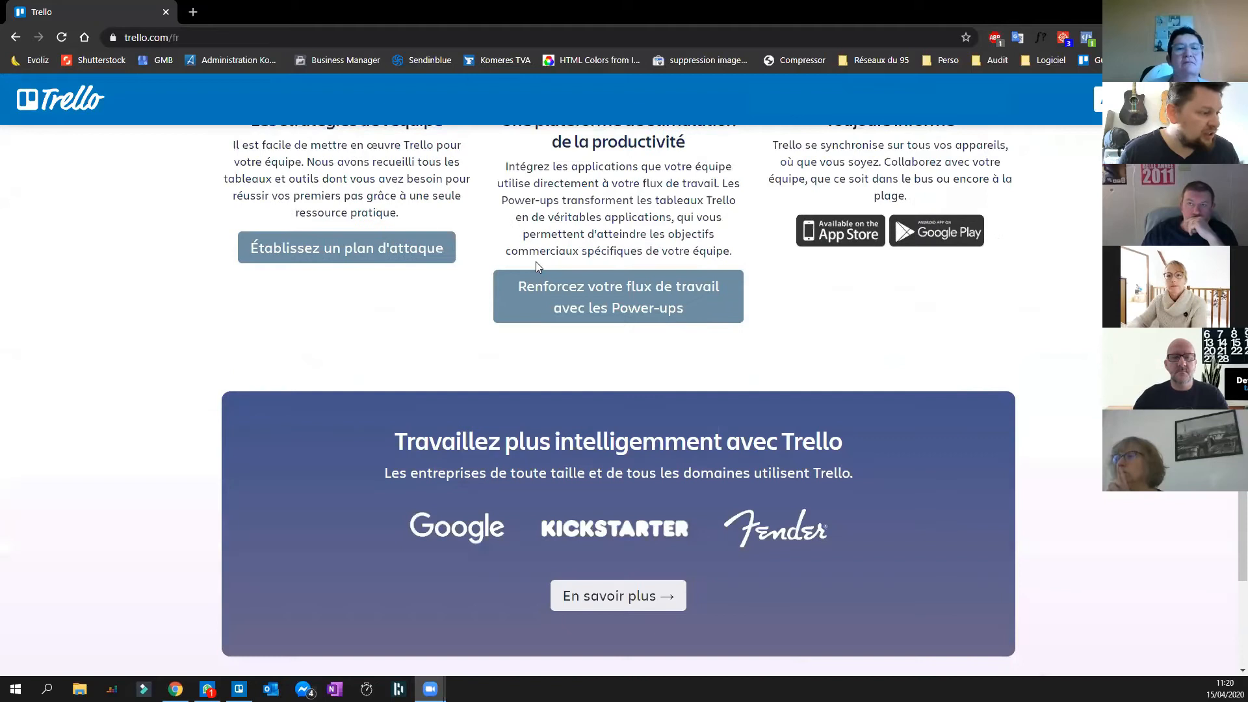
scroll(538, 279, down, 10)
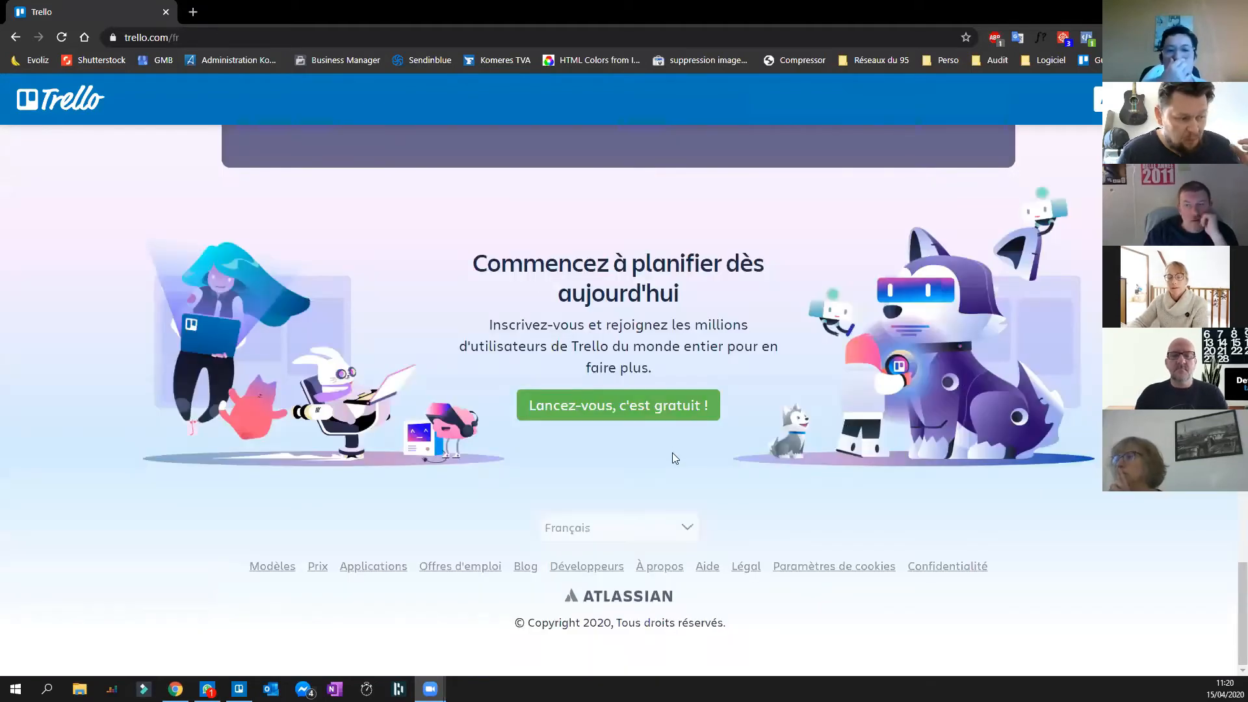
- Open the Trello blog from the footer links, skim its articles and return to the beginning of the home page
click(527, 568)
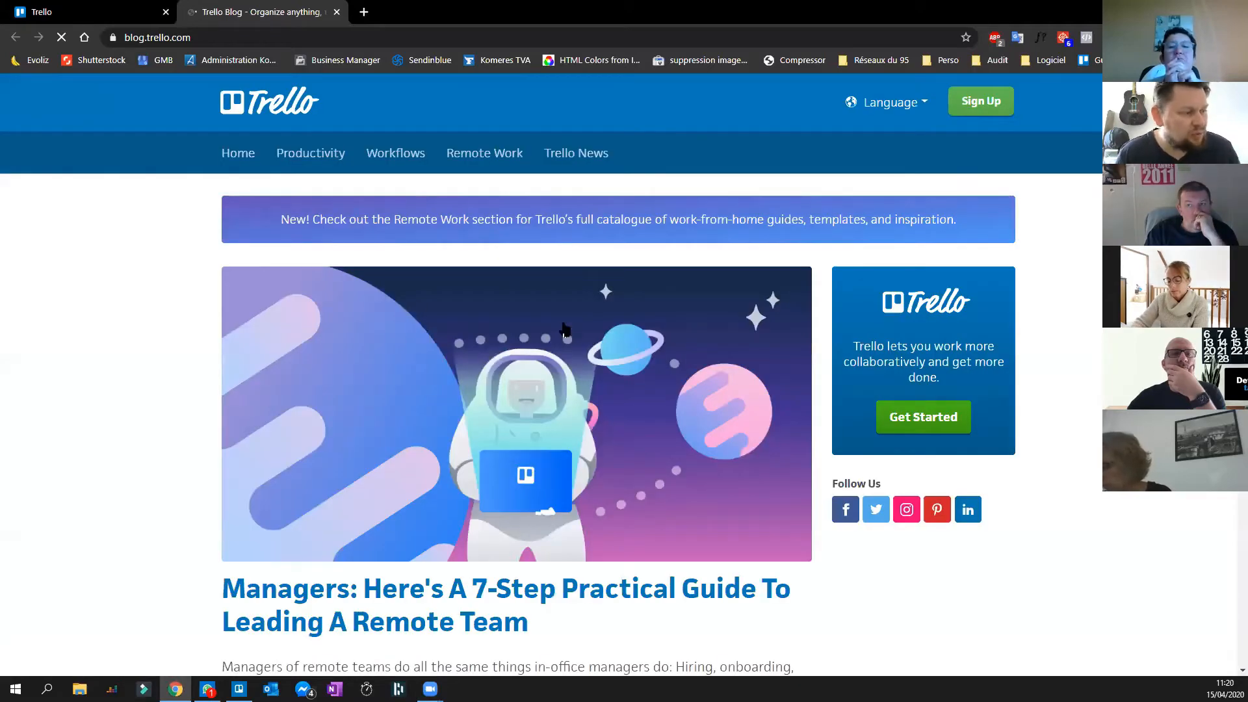
scroll(197, 203, down, 8)
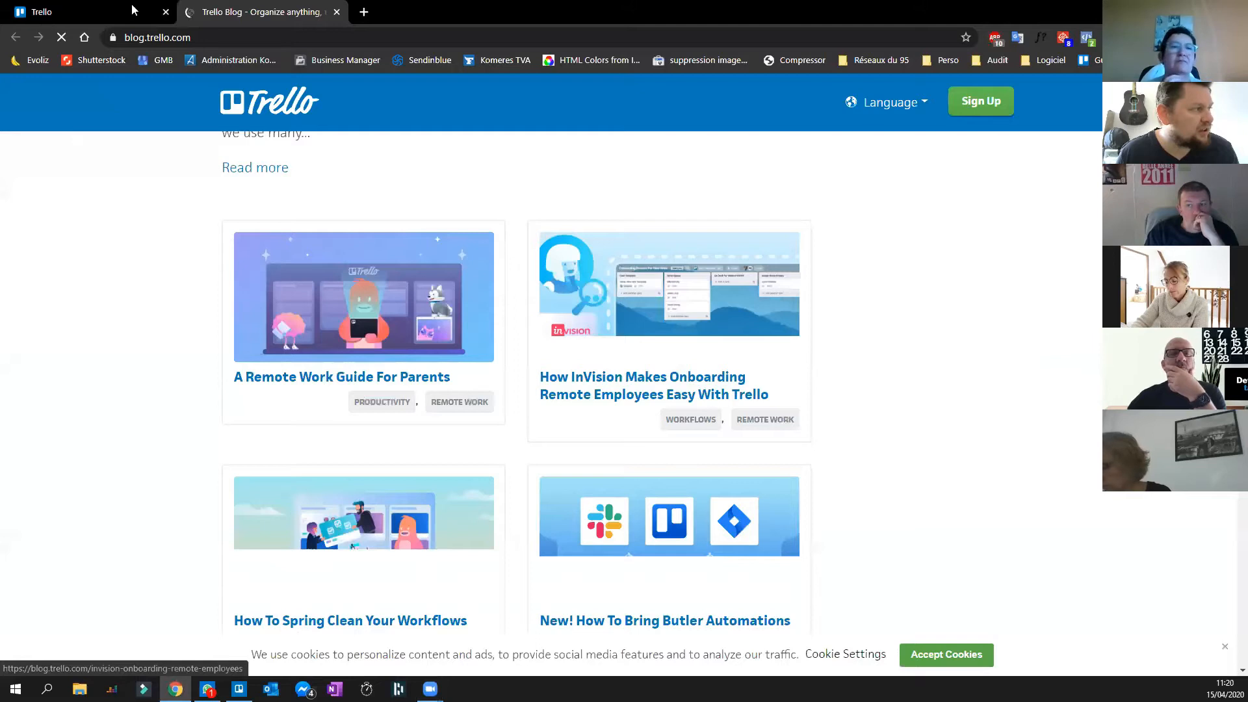
key(ctrl+Tab)
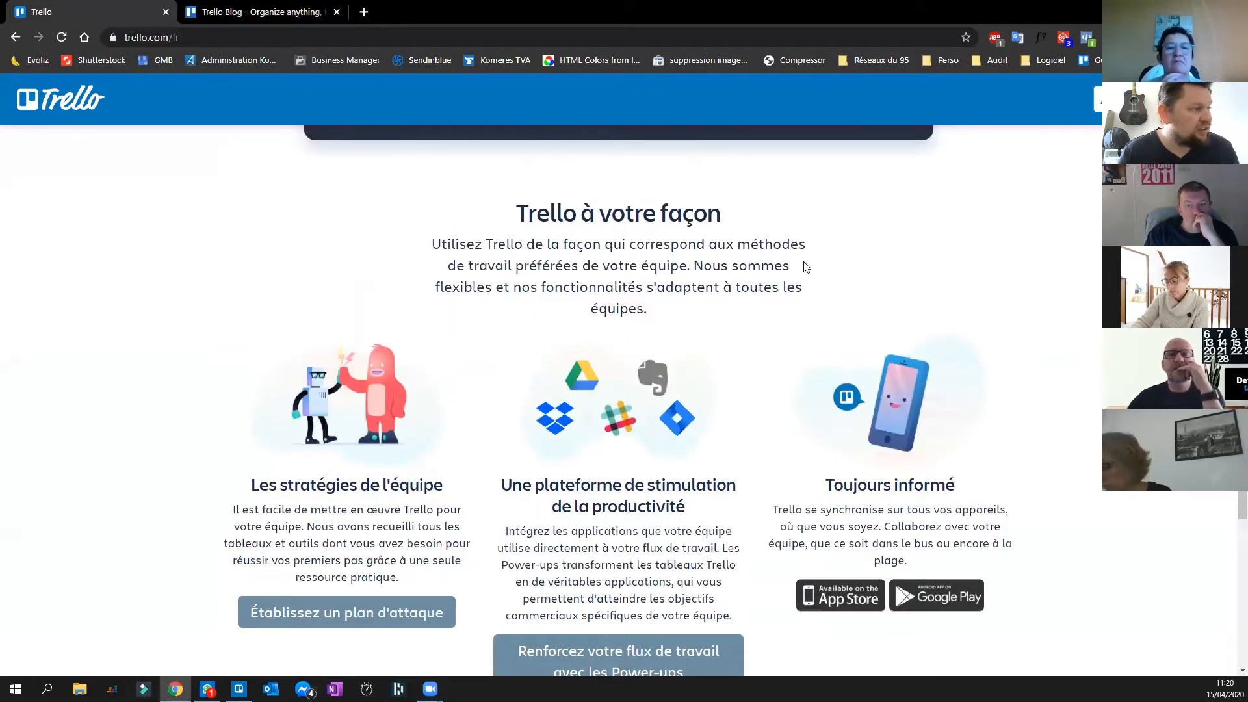
scroll(486, 545, up, 10)
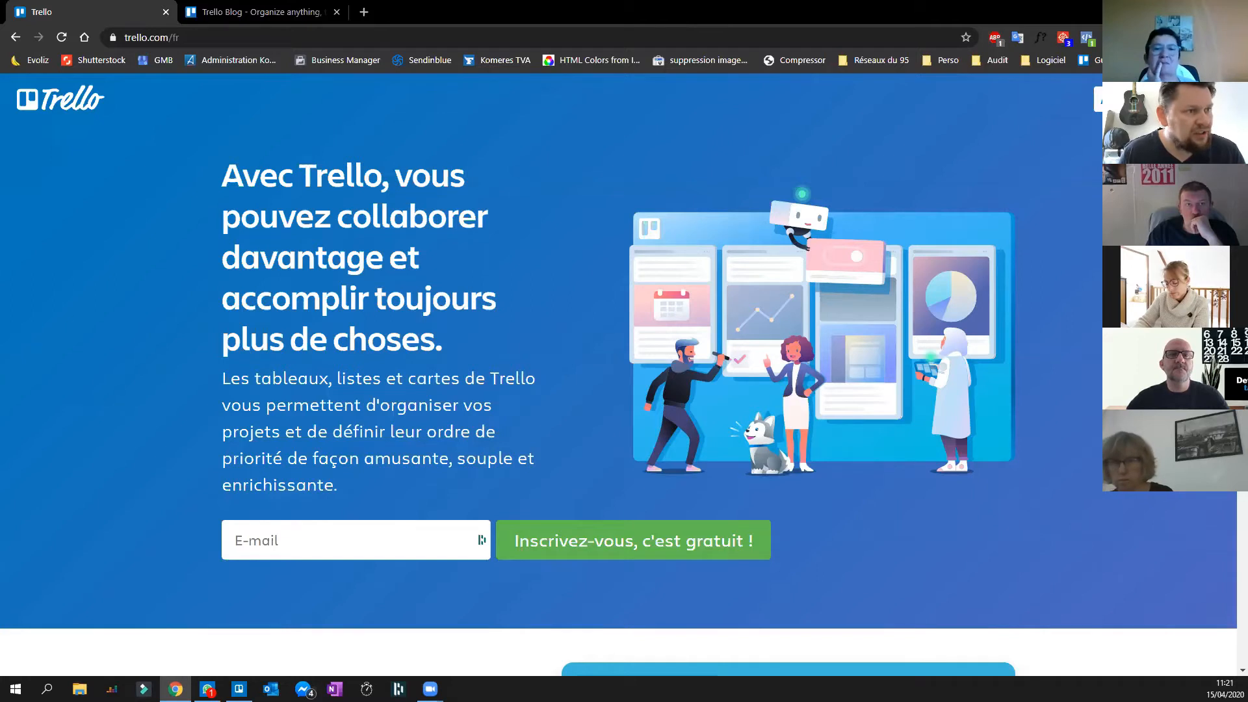
- Switch to the Trello desktop app and view the Modèles and Accueil pages before returning to the Tableaux overview
click(1174, 8)
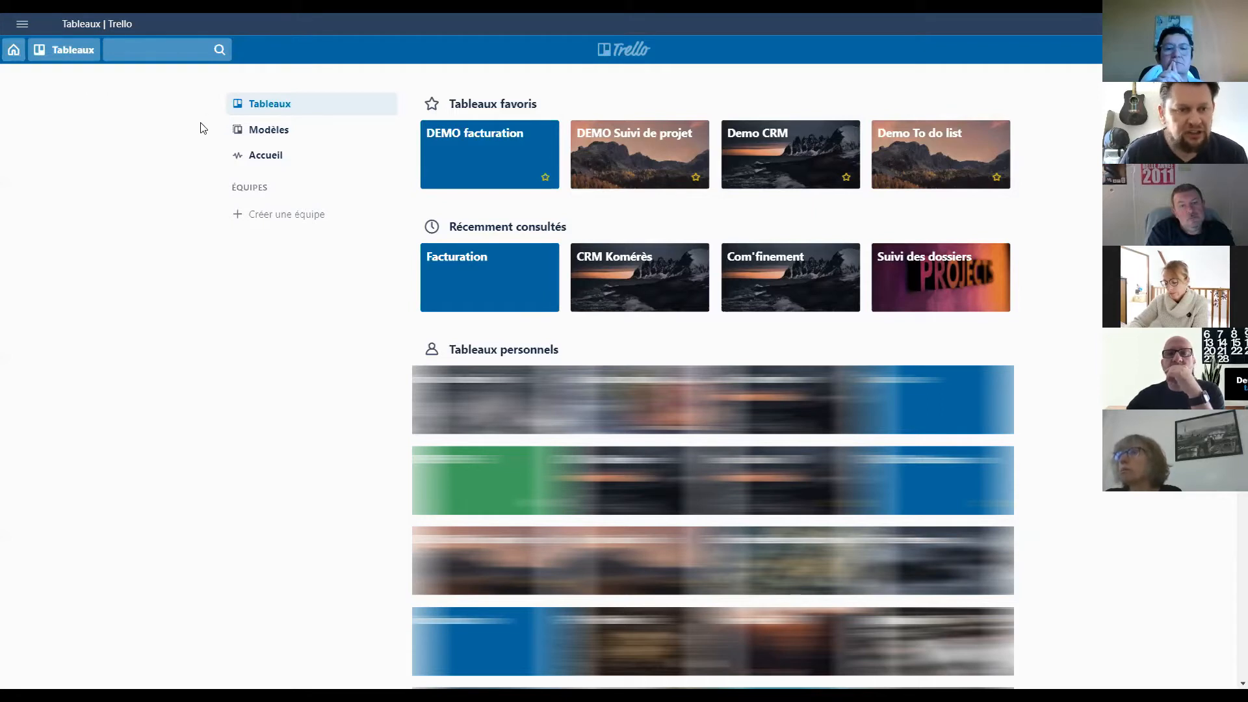
click(286, 130)
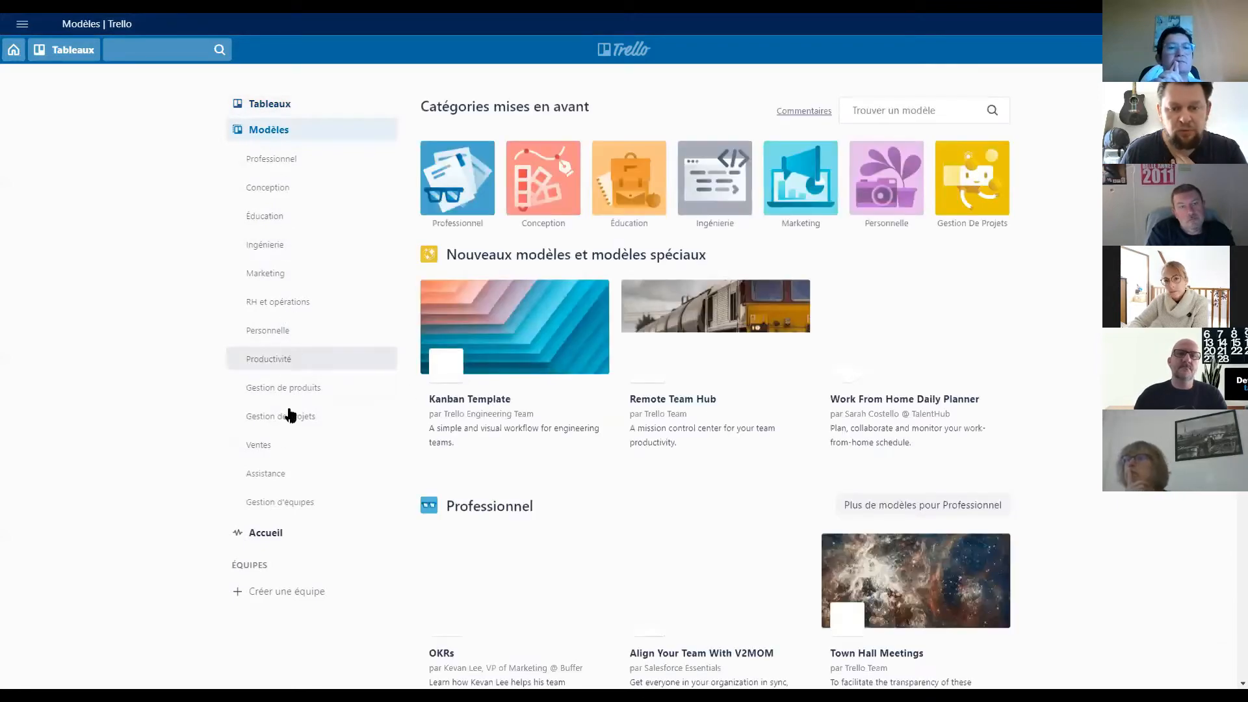
click(260, 536)
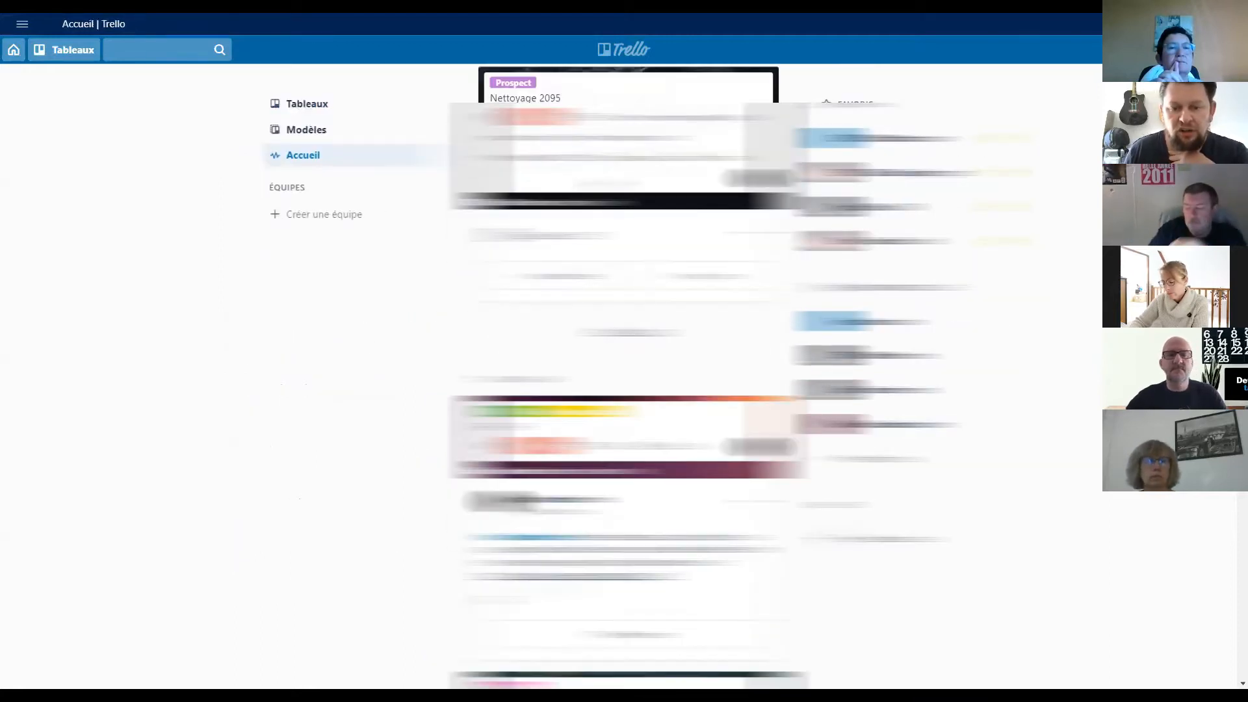
scroll(628, 378, down, 4)
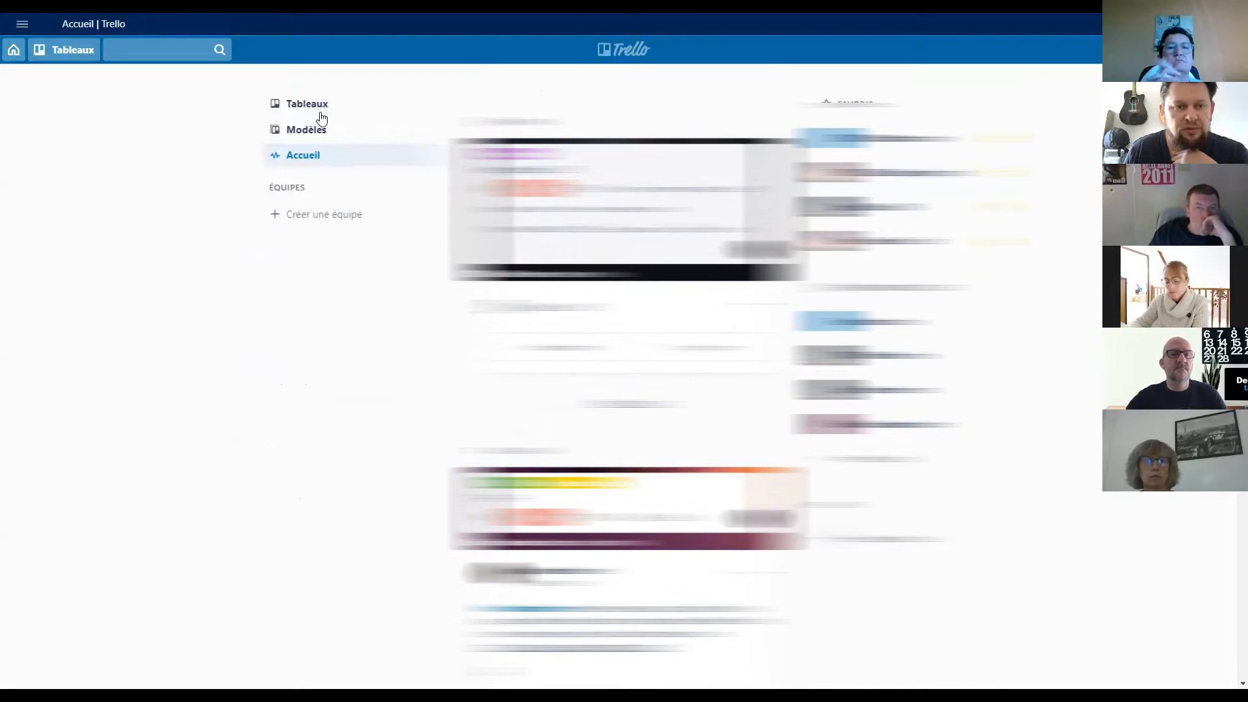
click(310, 112)
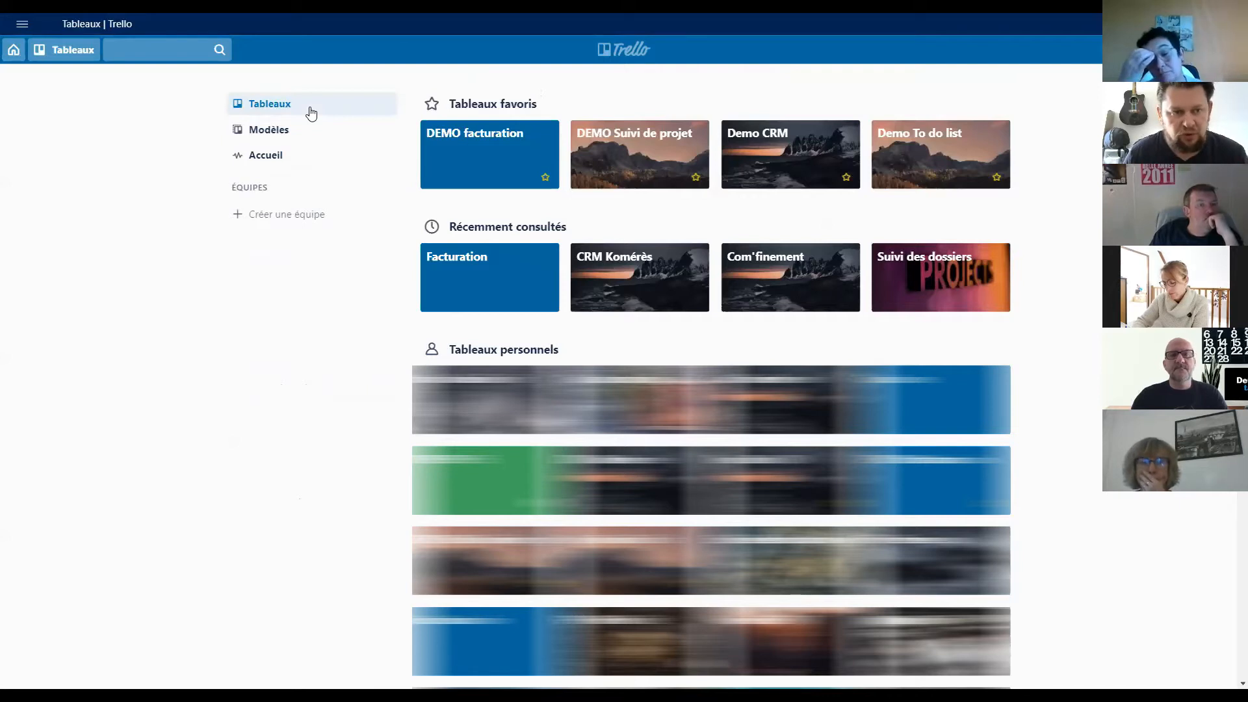
- Look at the quick list of boards and the options for creating a board or team, closing both
click(69, 56)
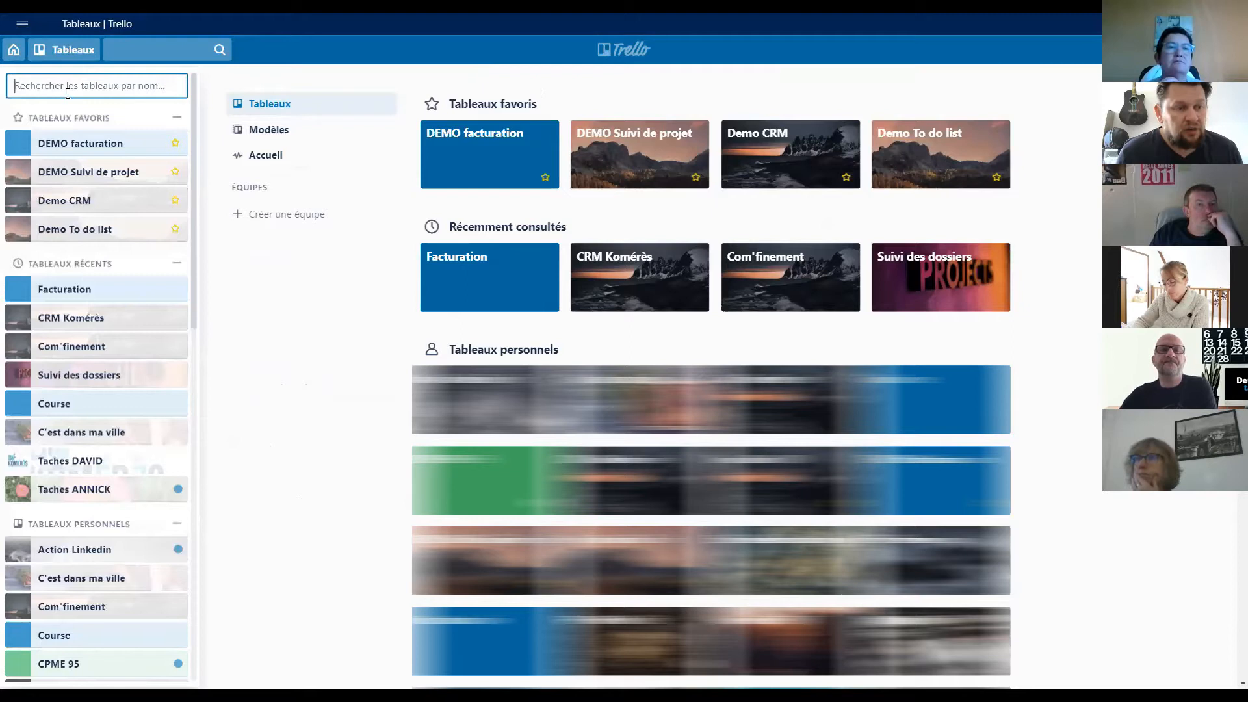
click(67, 56)
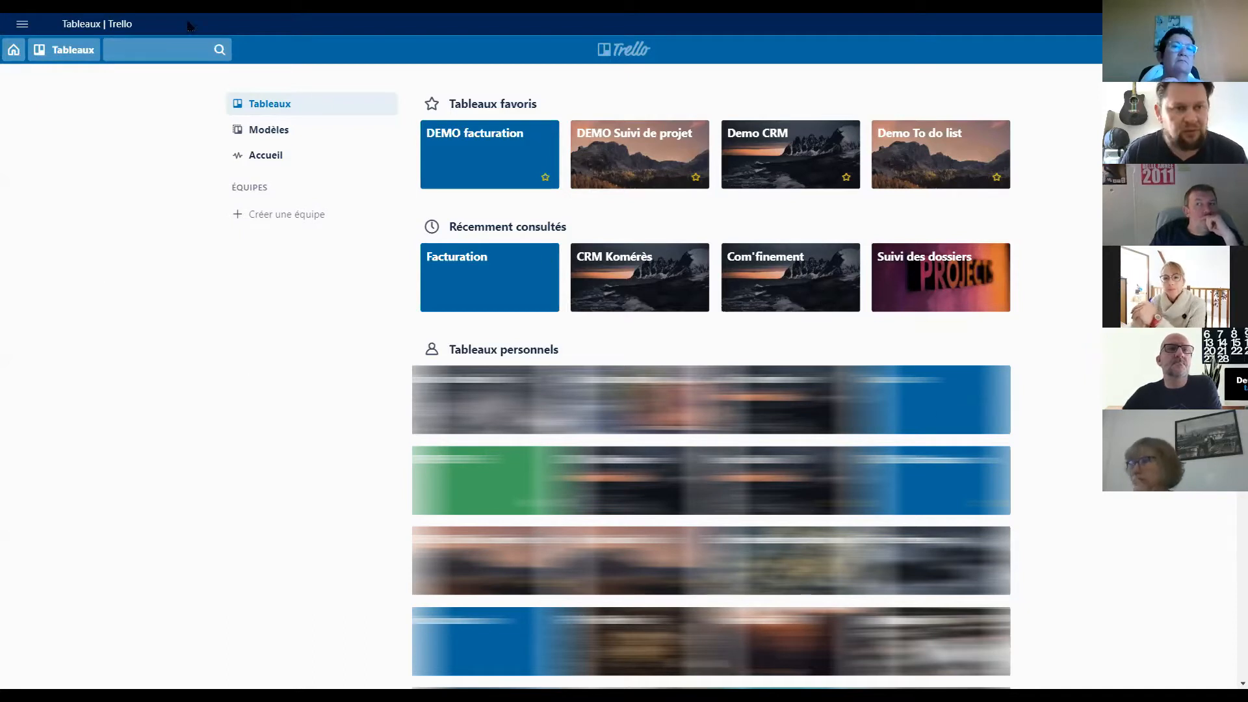
click(1157, 49)
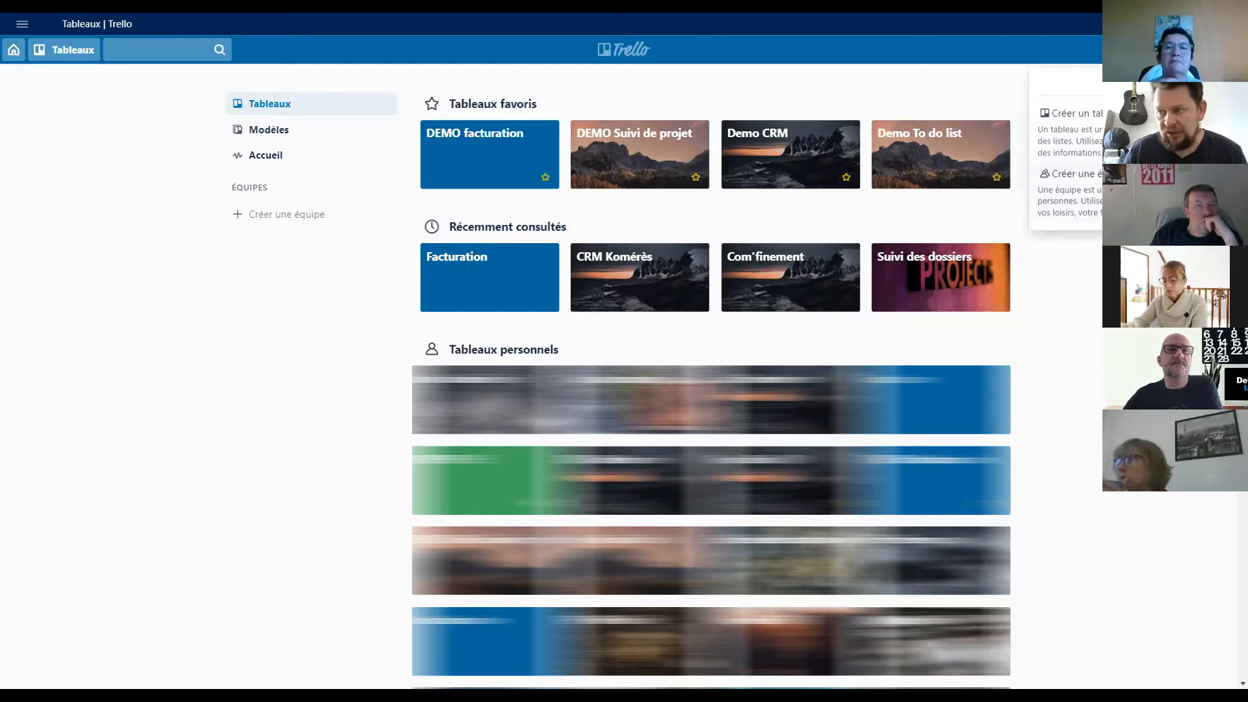
key(Escape)
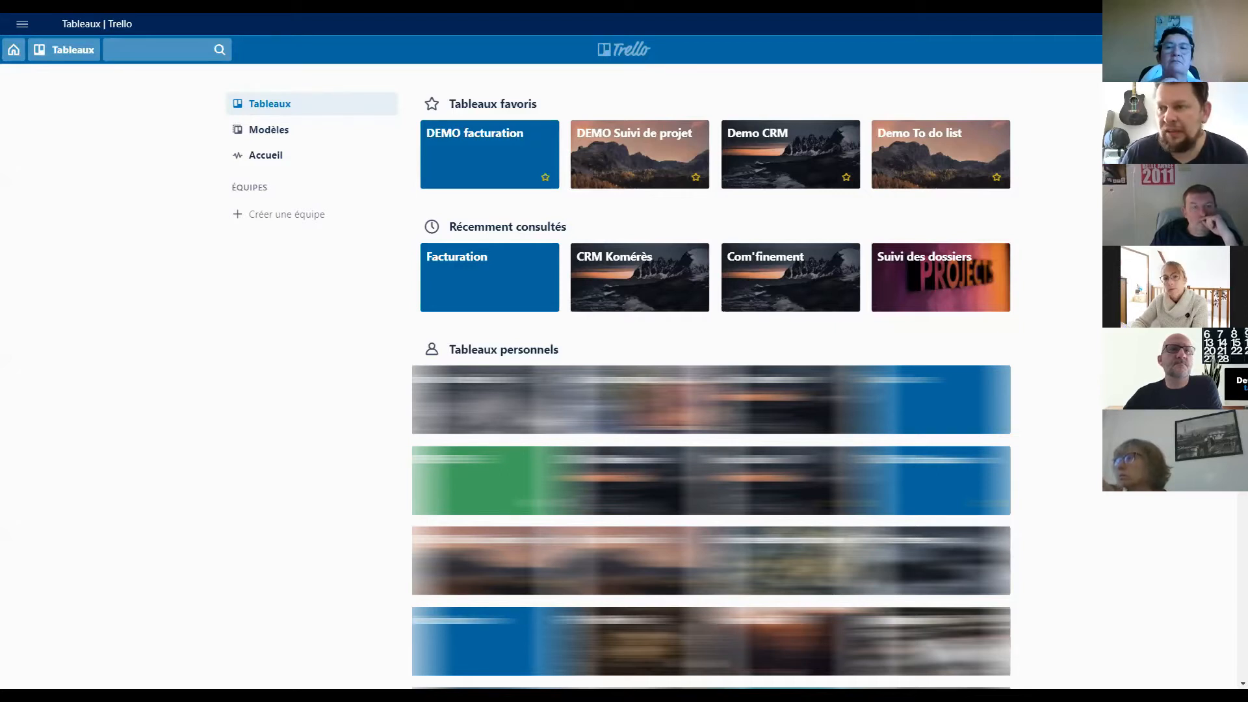
- Look through the recent notifications and close them
click(1208, 49)
scroll(1020, 390, down, 2)
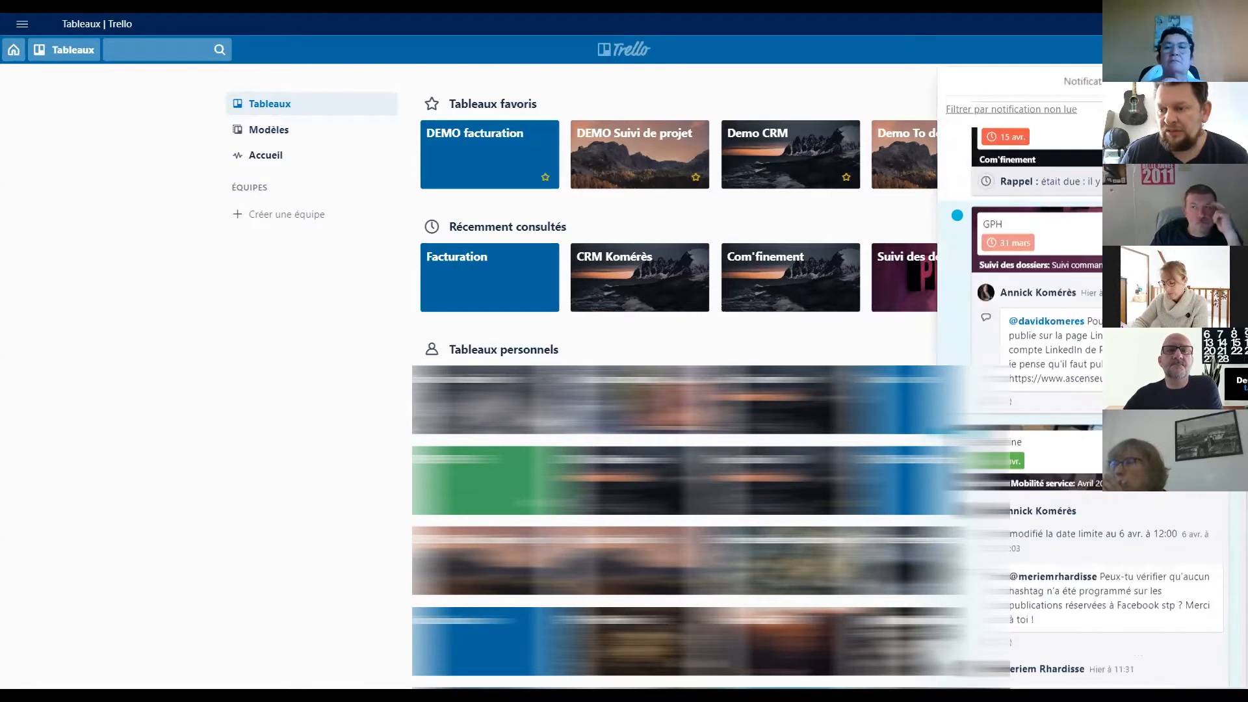
scroll(1021, 390, down, 2)
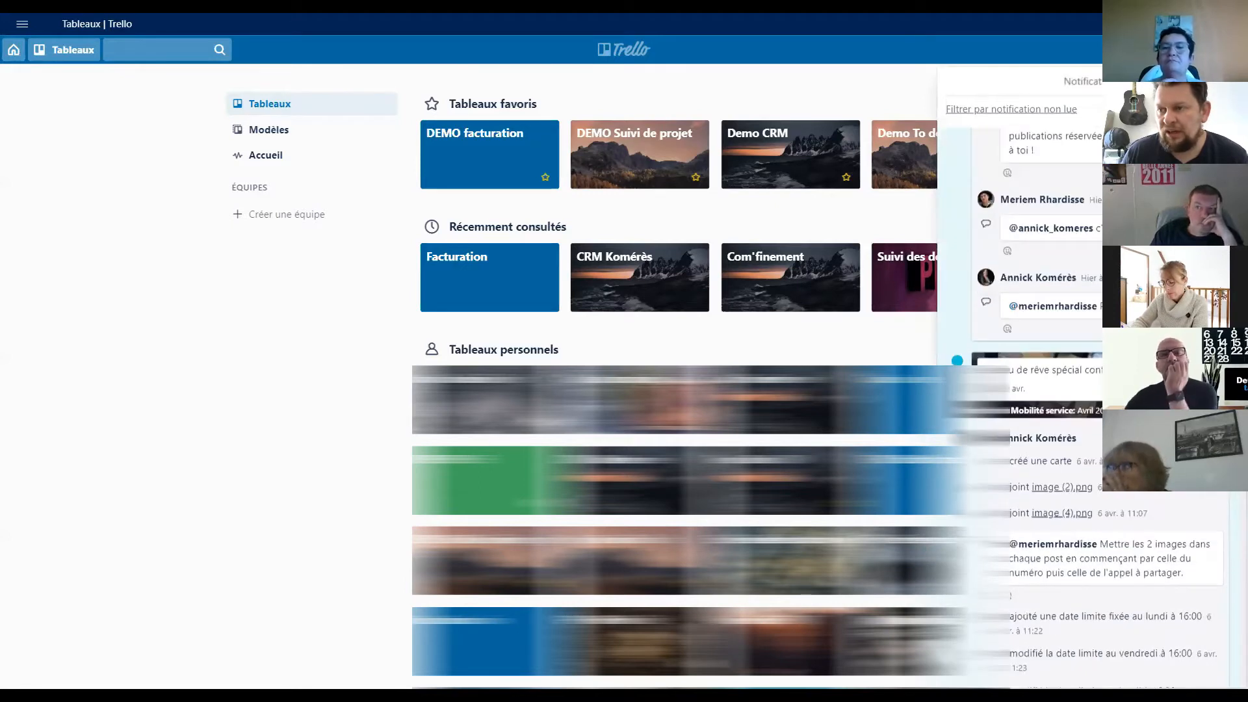
scroll(1157, 325, up, 3)
click(1226, 82)
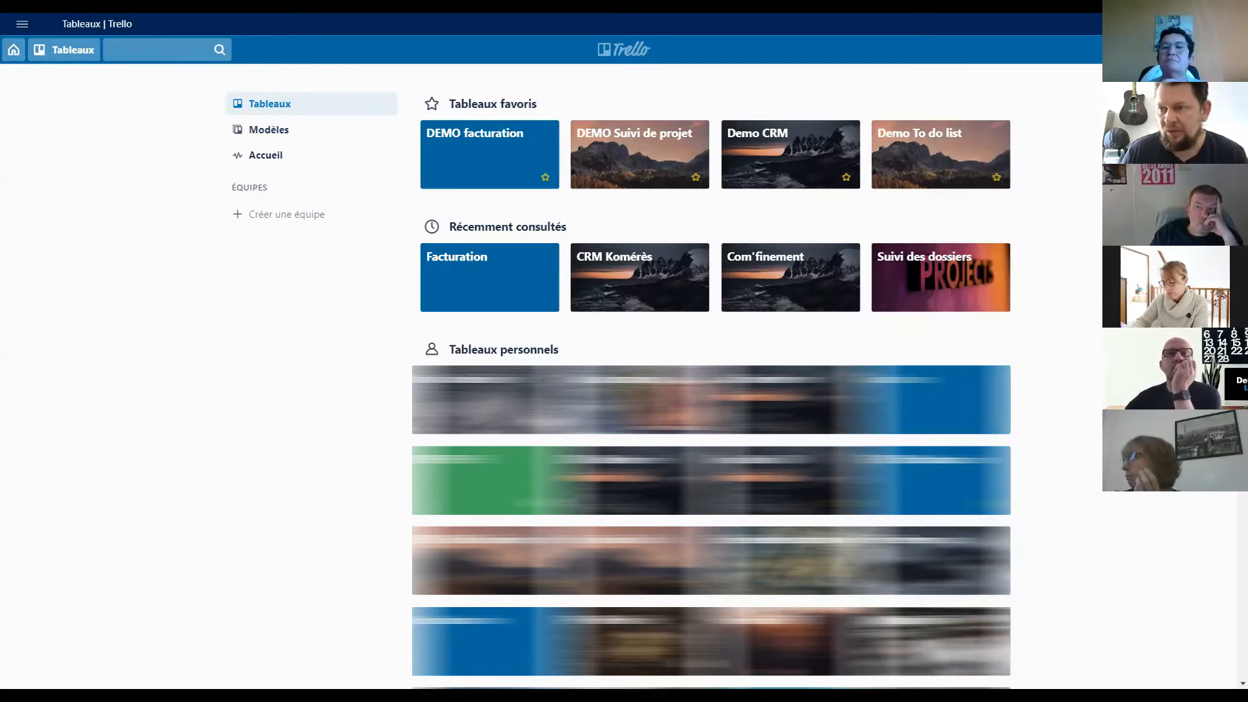
- View the account options, such as profile, activity, cards and settings, and close them
click(1234, 49)
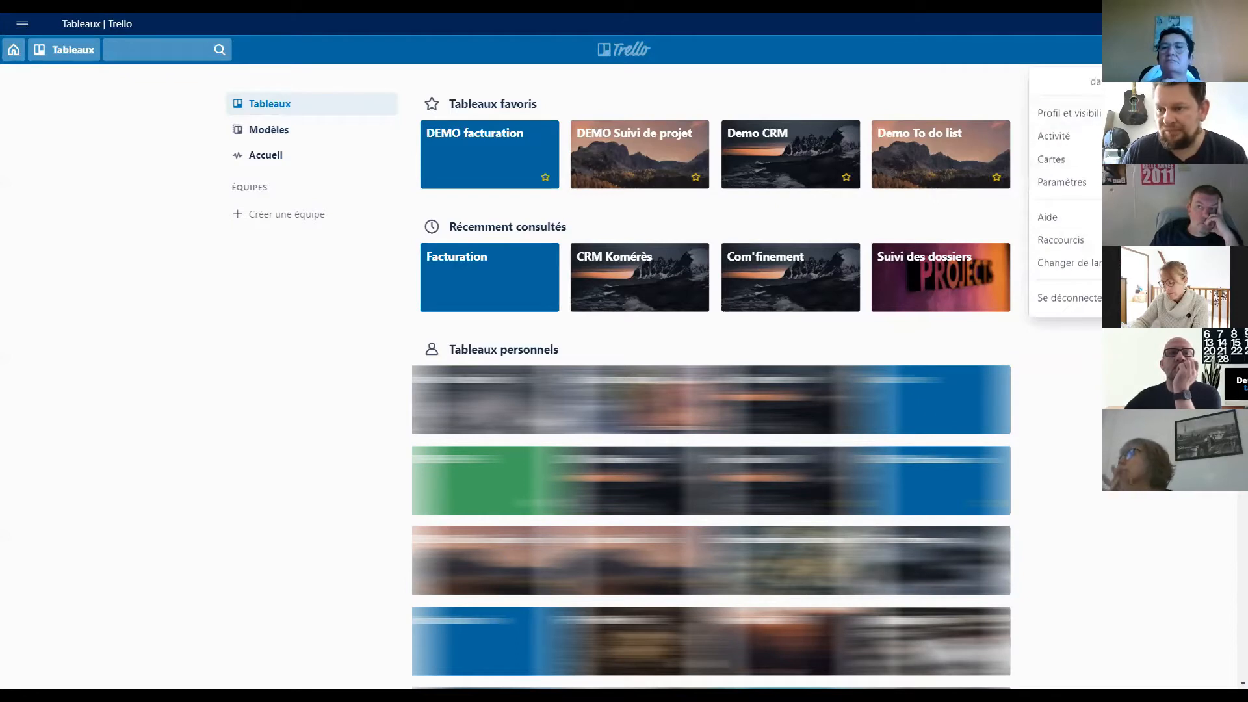
click(1226, 82)
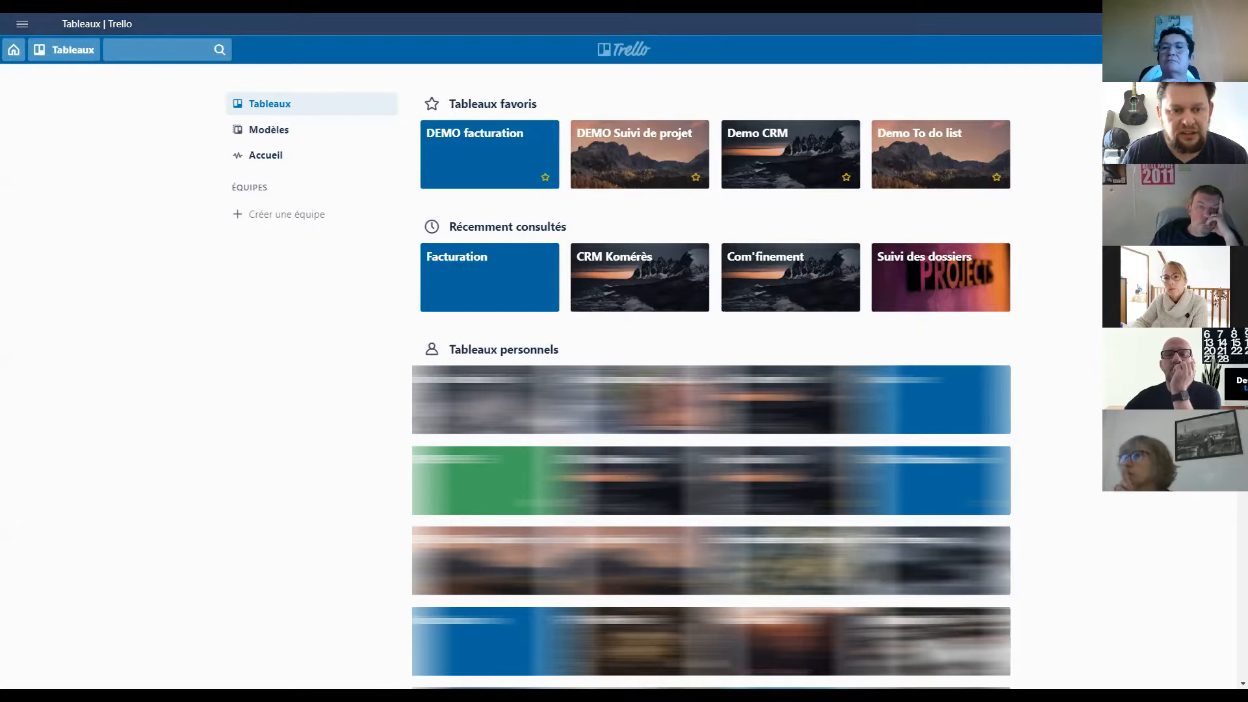
click(1036, 31)
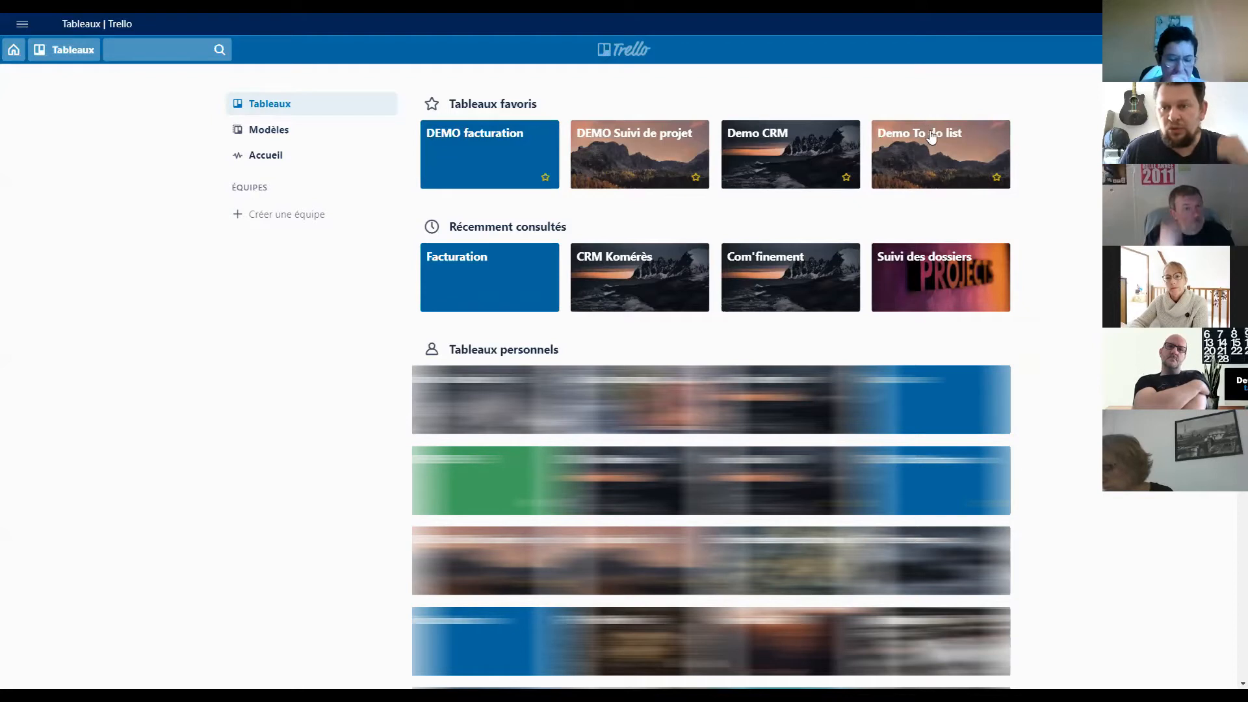
- Start a new board and examine its team choices and the Privé and Public visibility options
click(1156, 49)
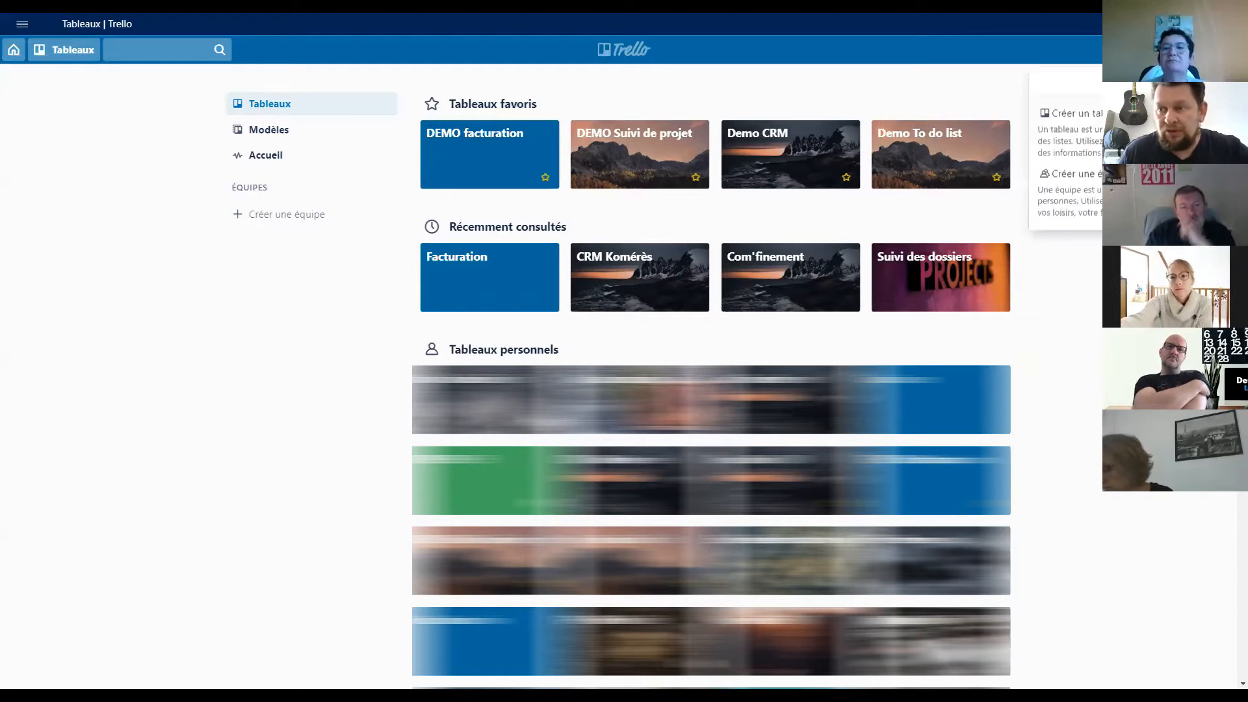
click(1087, 133)
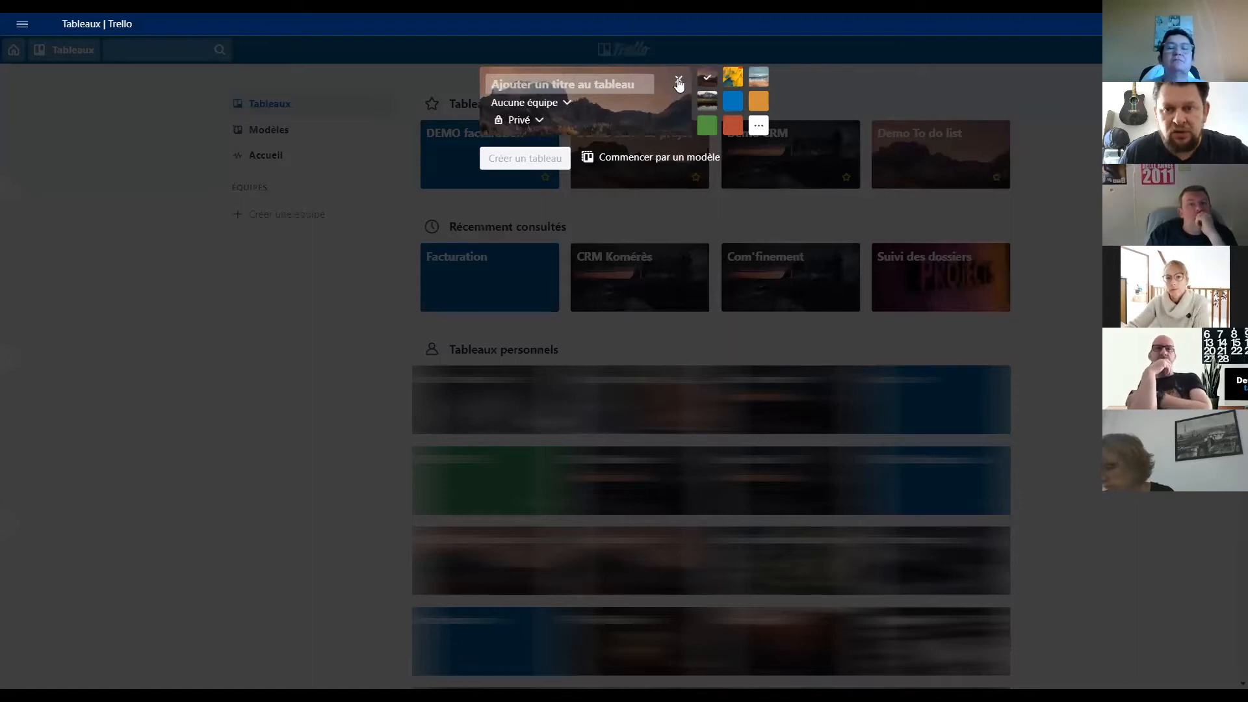
click(548, 104)
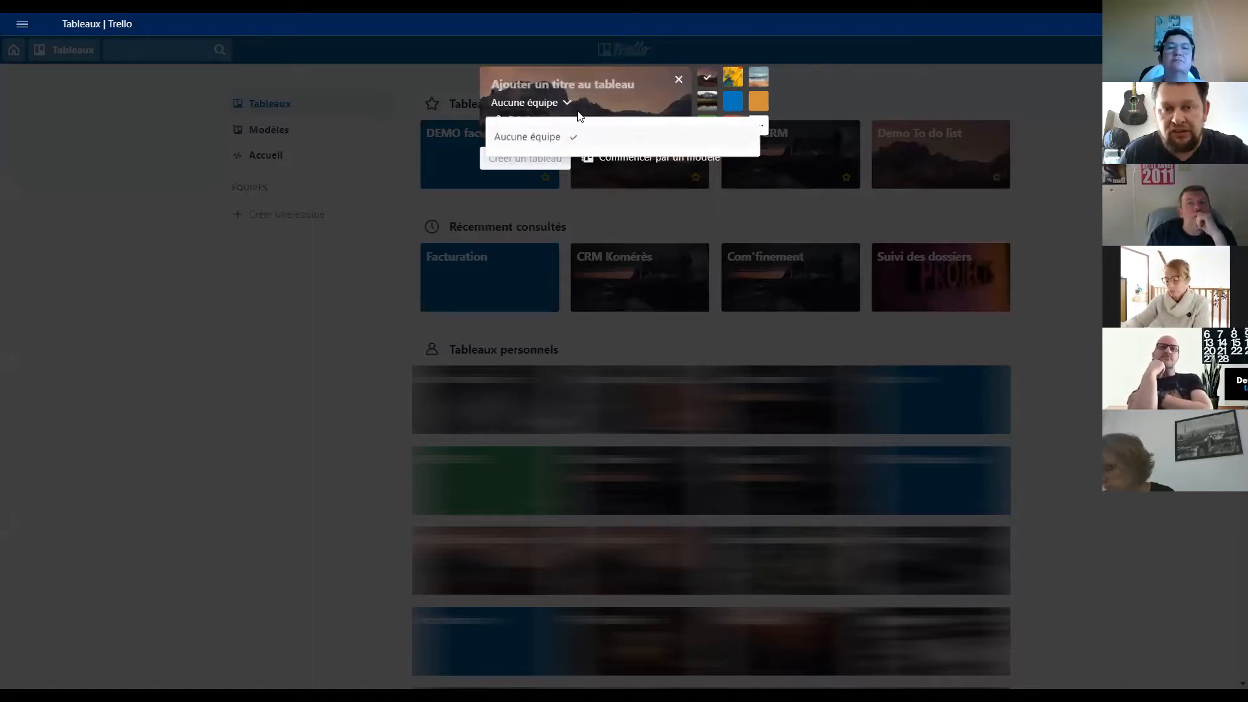
click(582, 105)
click(527, 126)
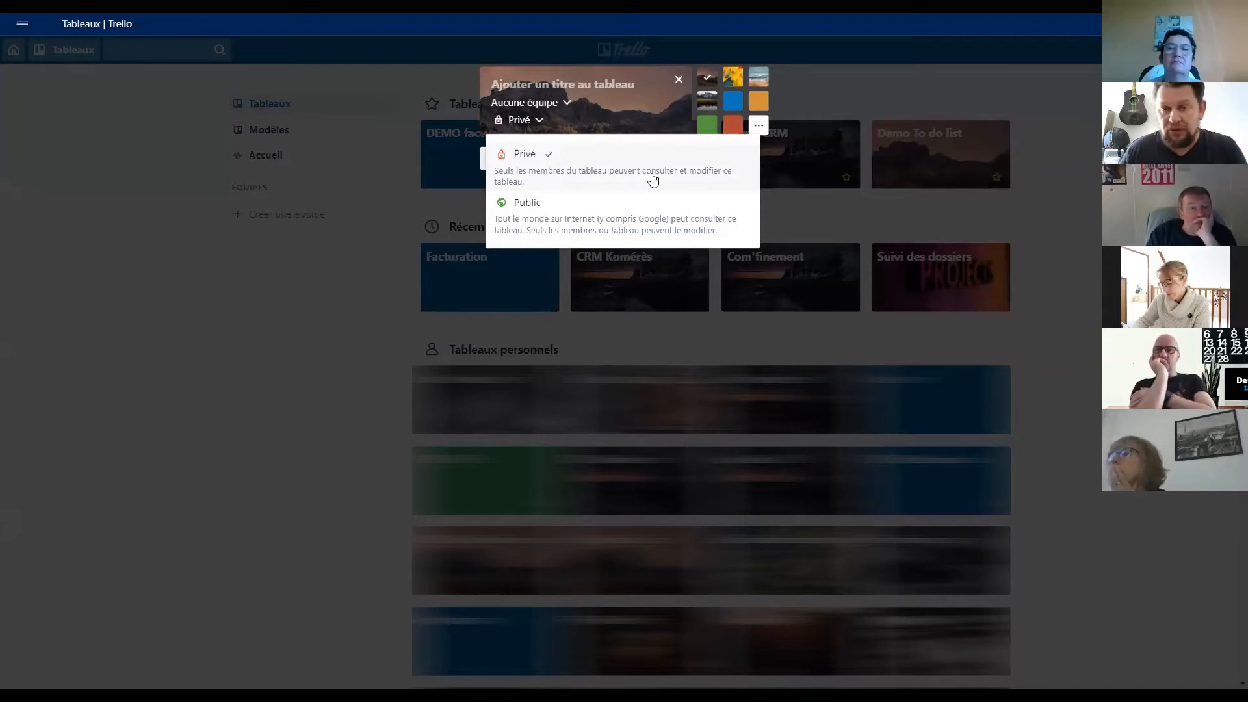
- Try several photo and colour backgrounds for the new board, choose blue, and close the form without creating the board
click(733, 77)
click(755, 81)
click(757, 102)
click(733, 104)
click(708, 128)
click(734, 126)
click(733, 102)
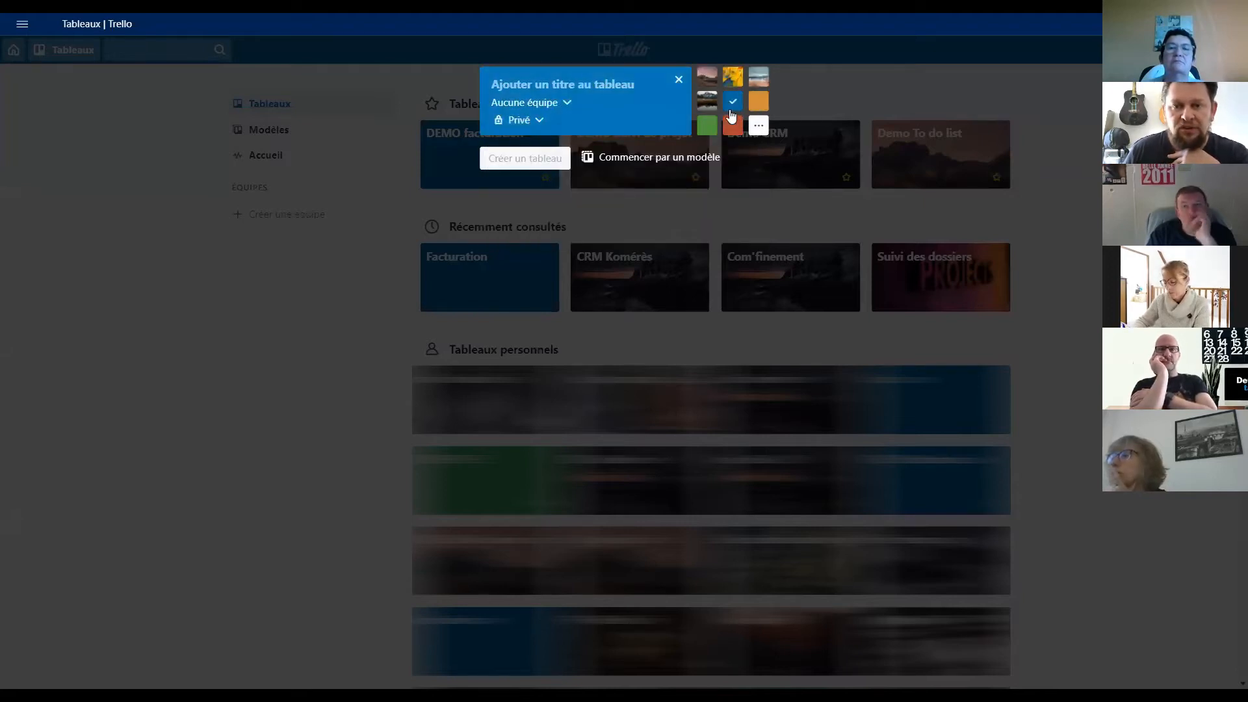
click(679, 80)
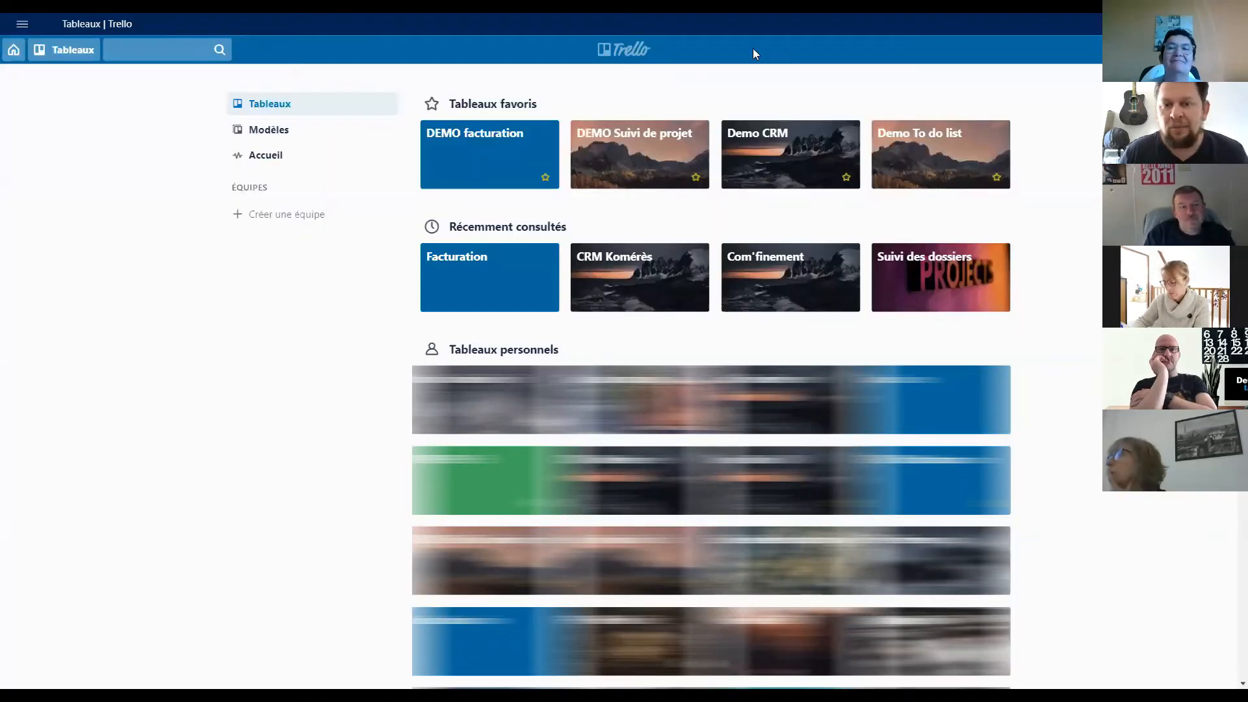
- Open the Demo To do list board and archive its A faire, En cours and Terminé lists
click(940, 143)
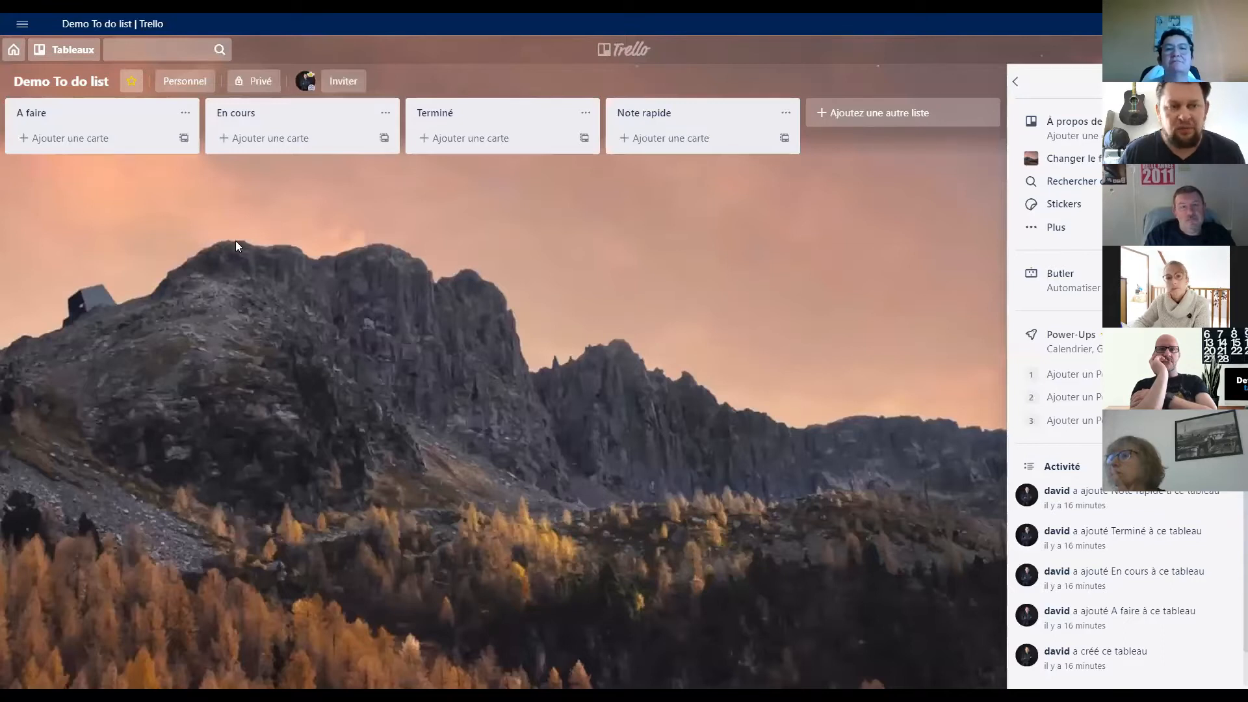
click(186, 113)
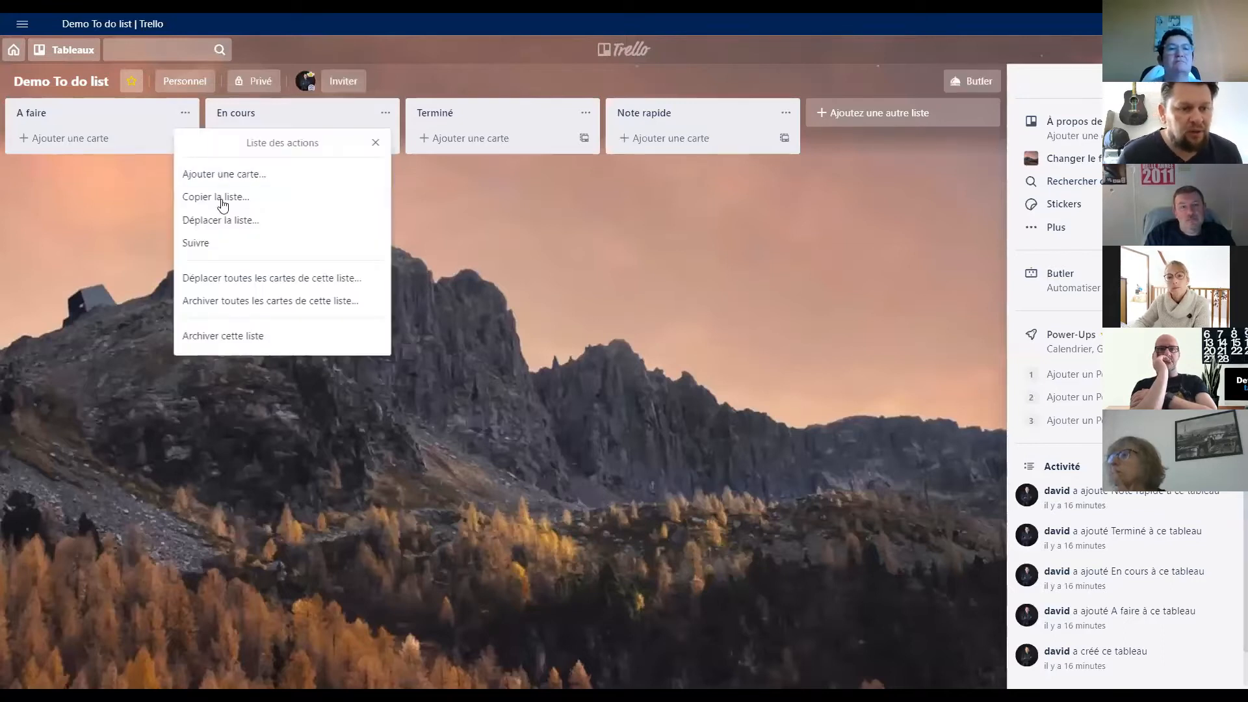
click(251, 337)
click(170, 115)
click(185, 113)
click(231, 336)
click(185, 113)
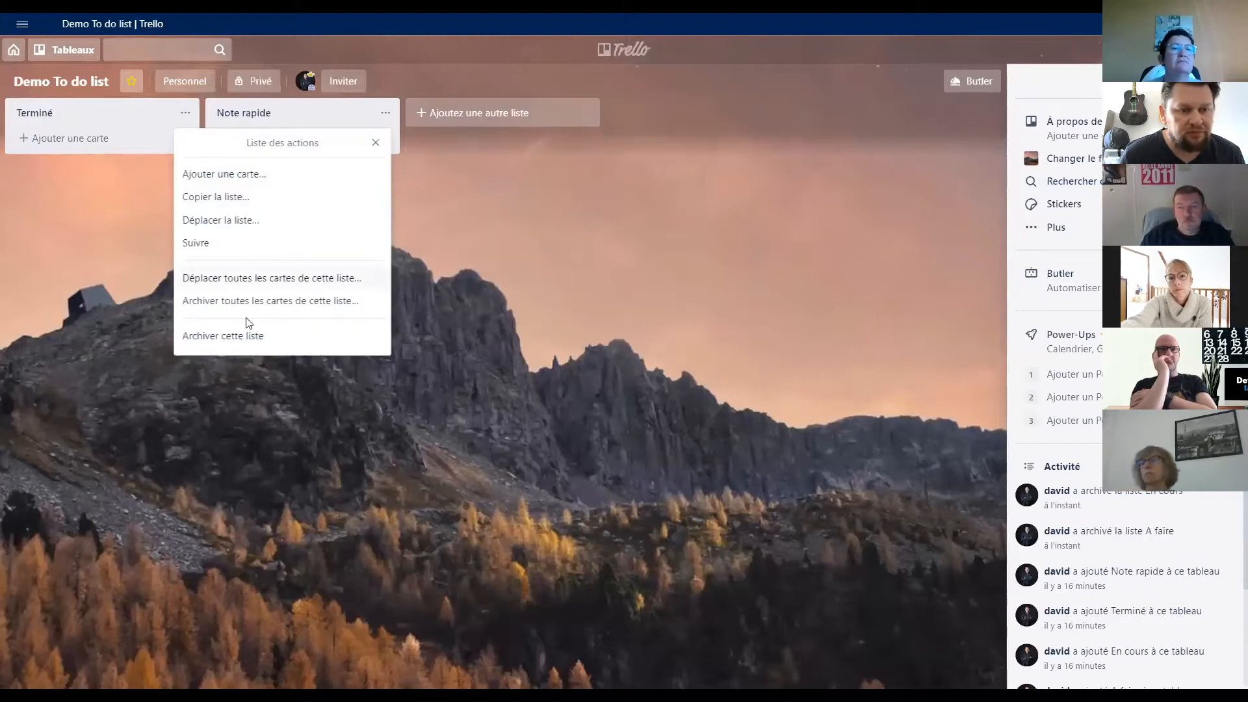
click(249, 335)
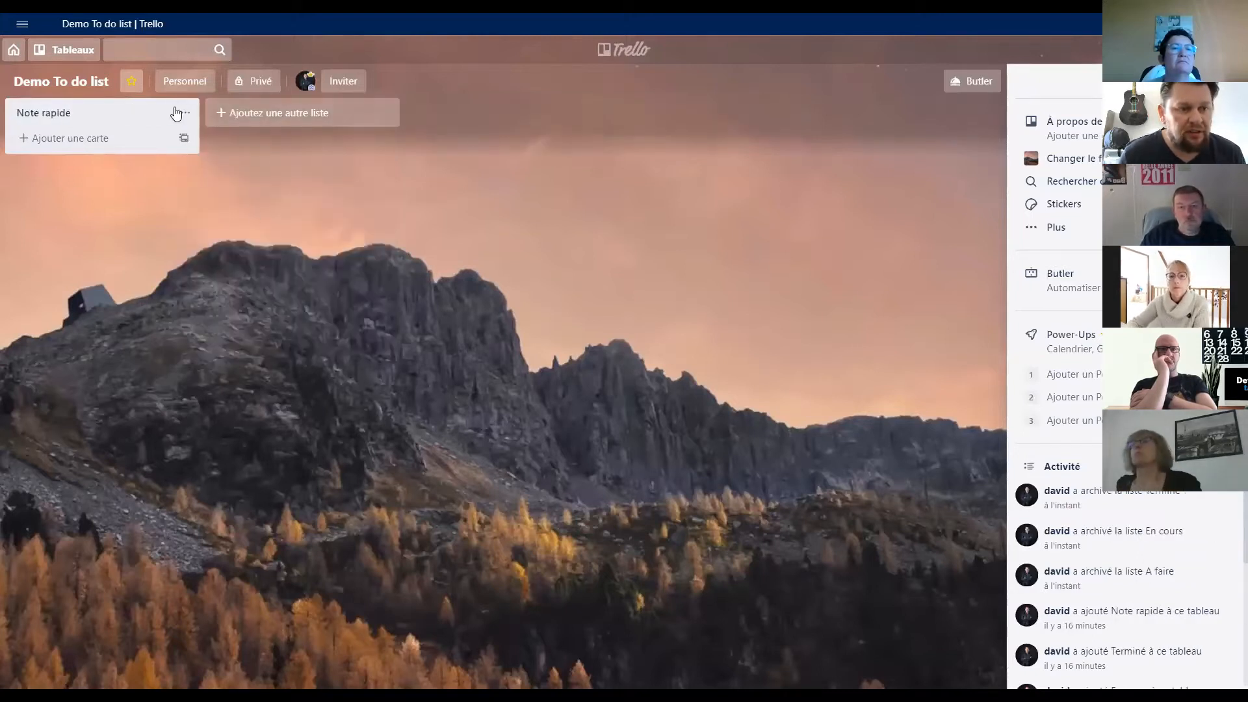
- Archive the remaining Note rapide list and close the board's side menu
click(186, 114)
click(231, 336)
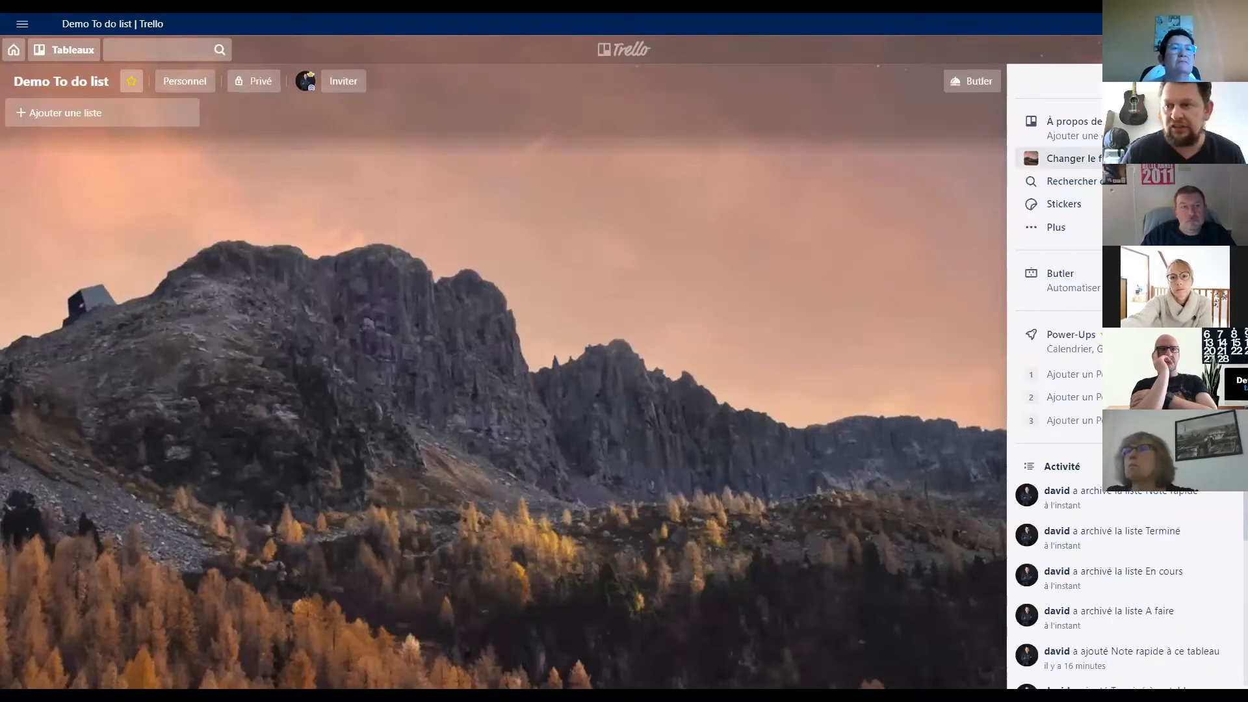
click(1230, 81)
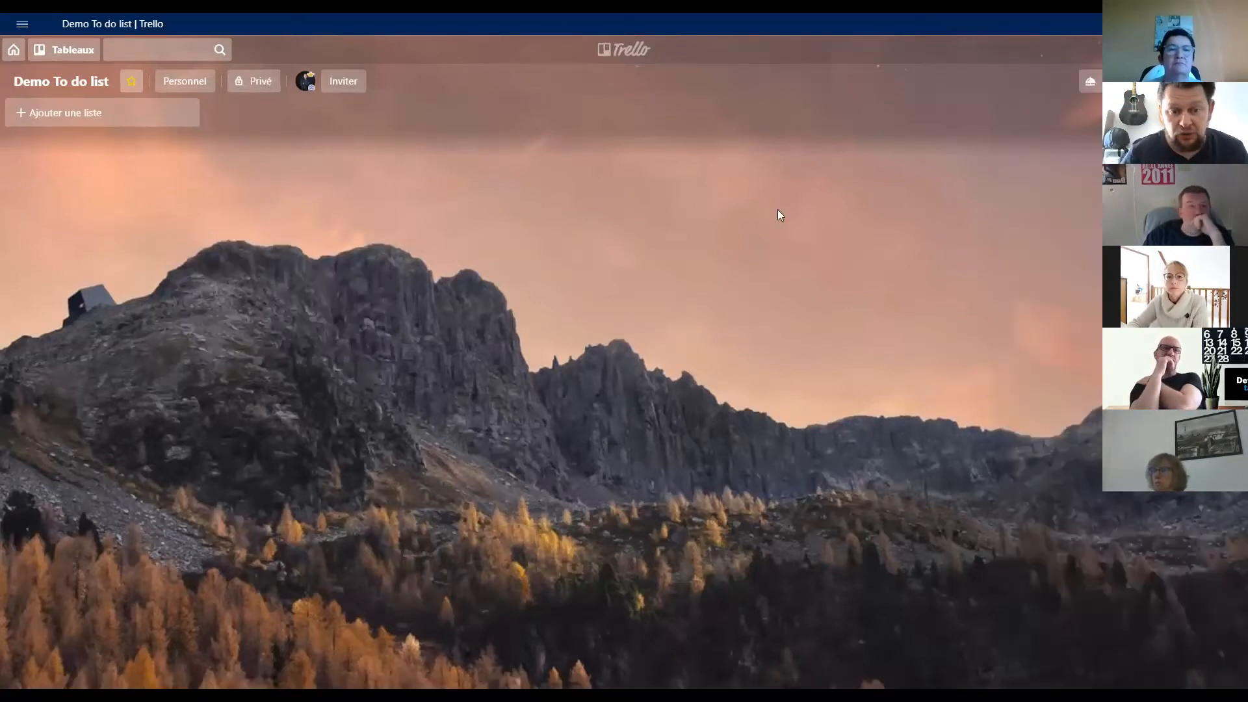
- Add four lists to the empty board, titled A faire, En cours, Terminé and Note Rapide
click(130, 114)
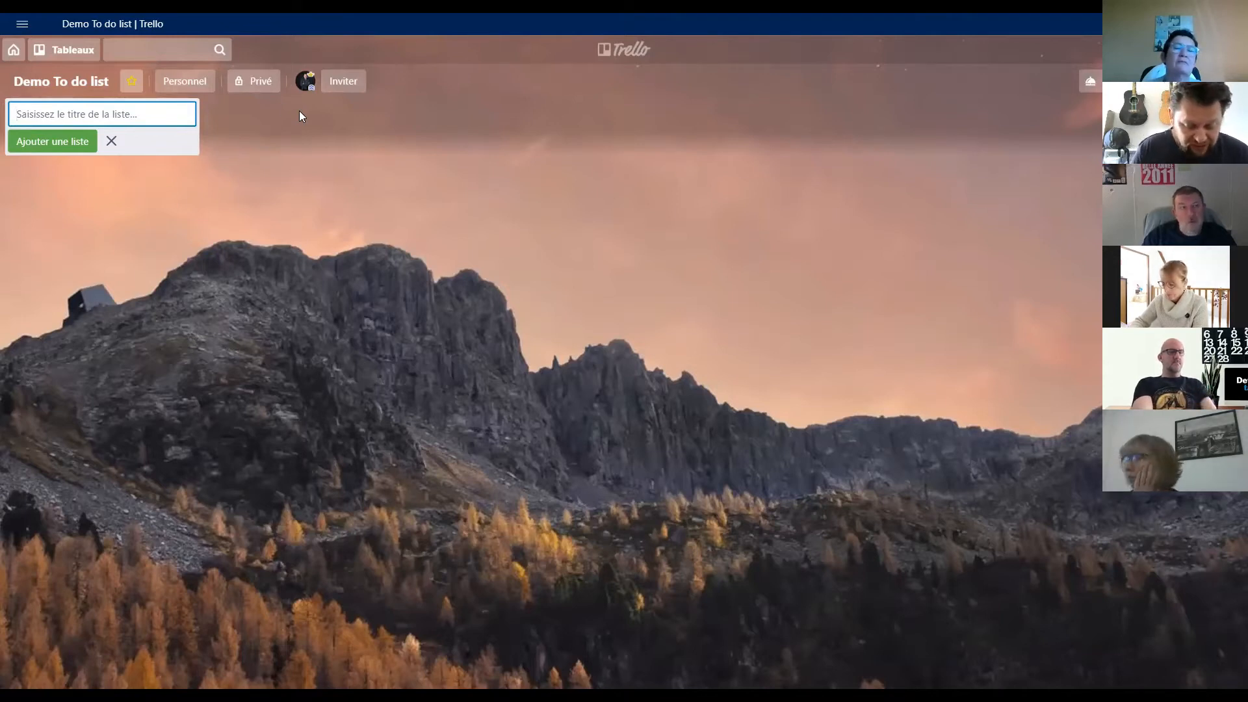
text(A faire)
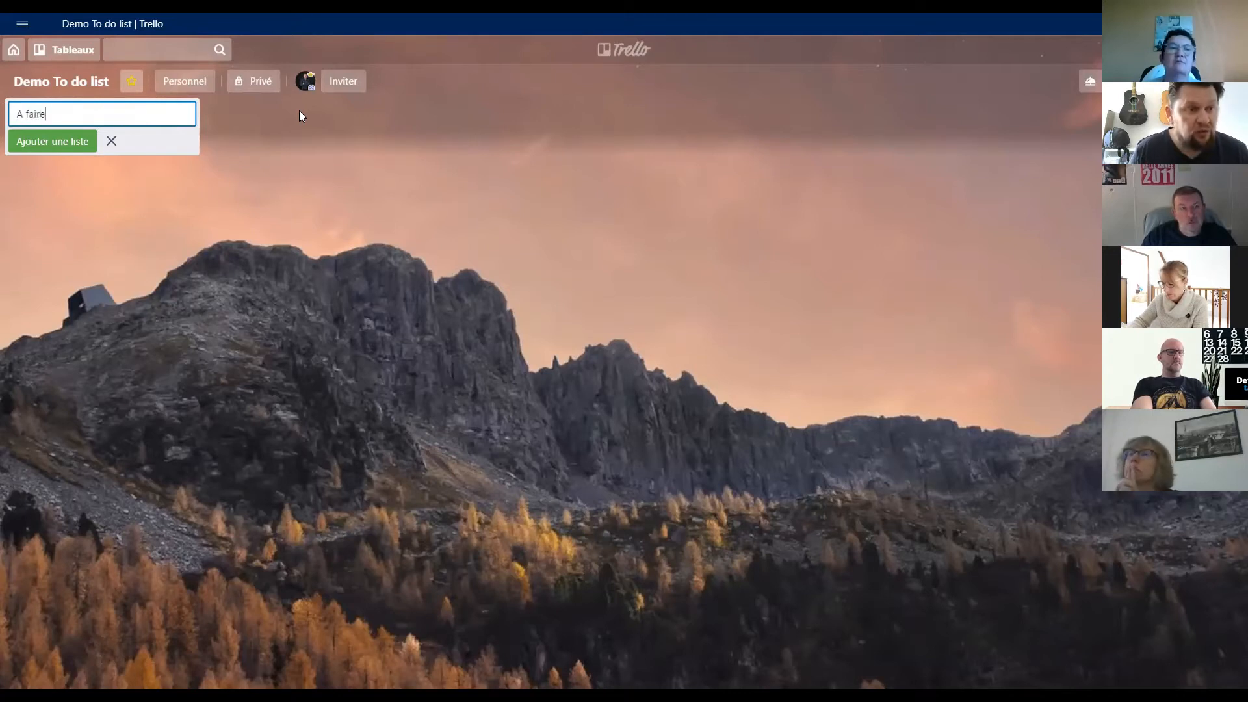
key(Return)
text(En cours)
key(Return)
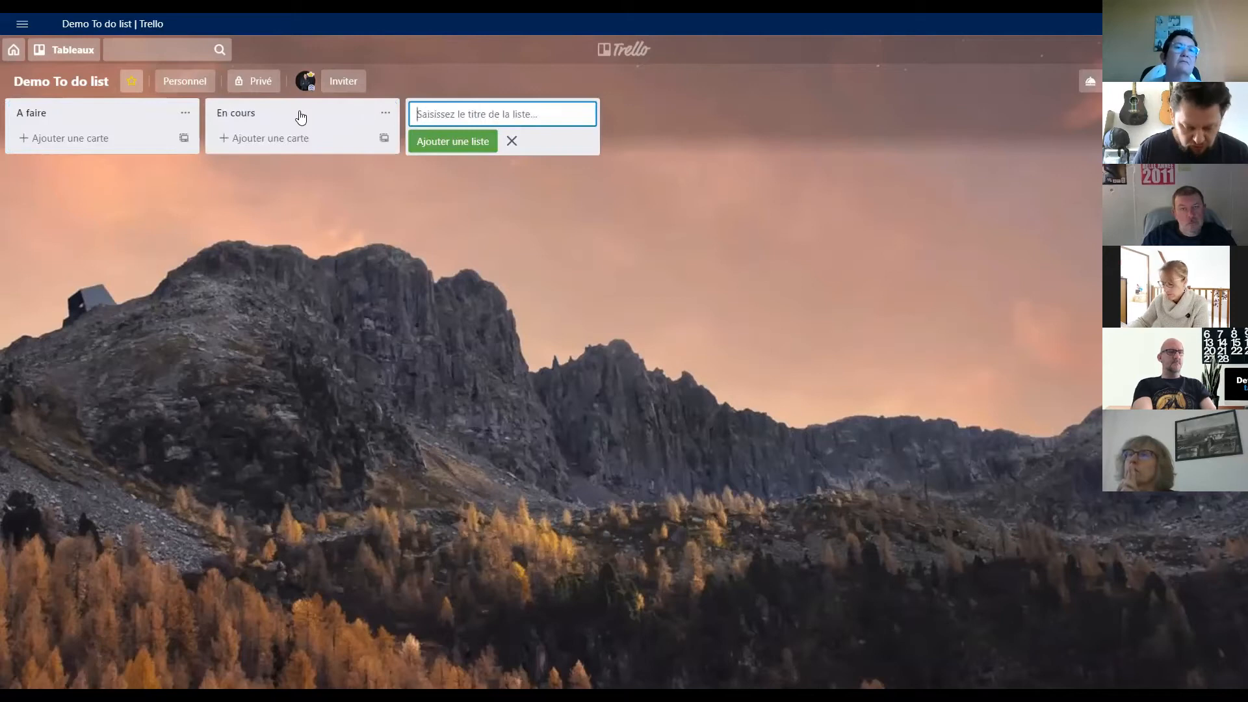
text(Termi)
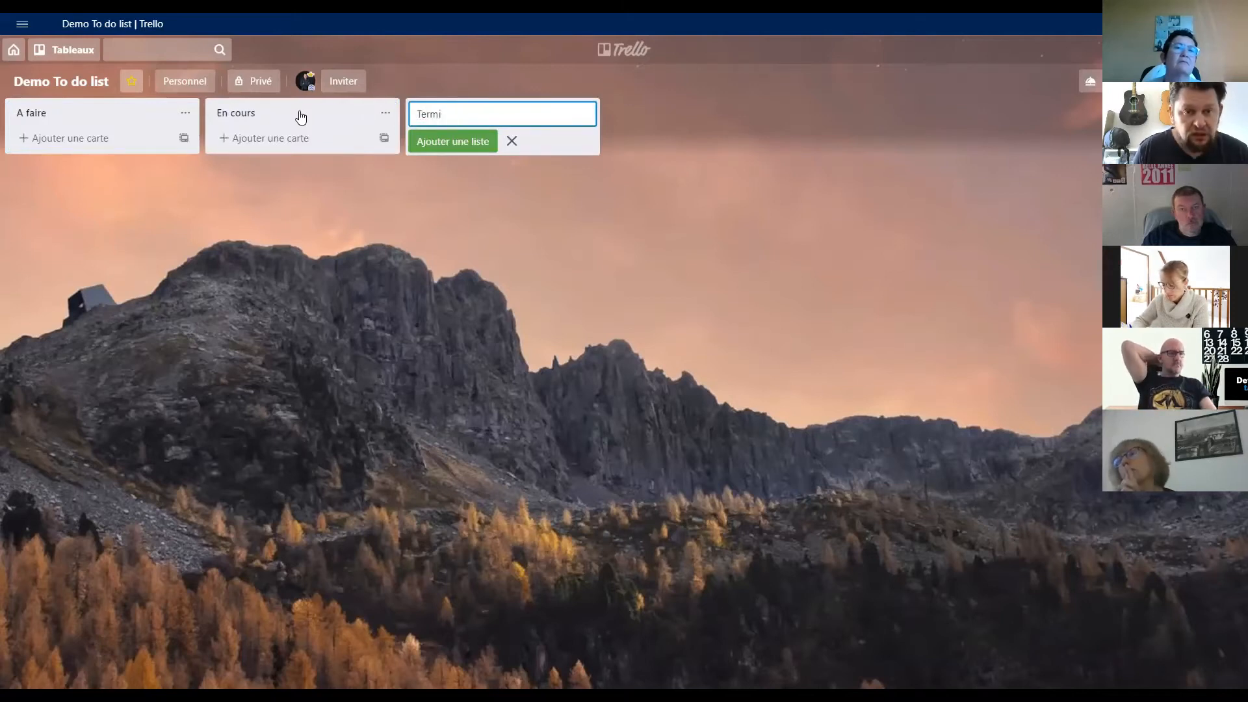
text(né)
key(Return)
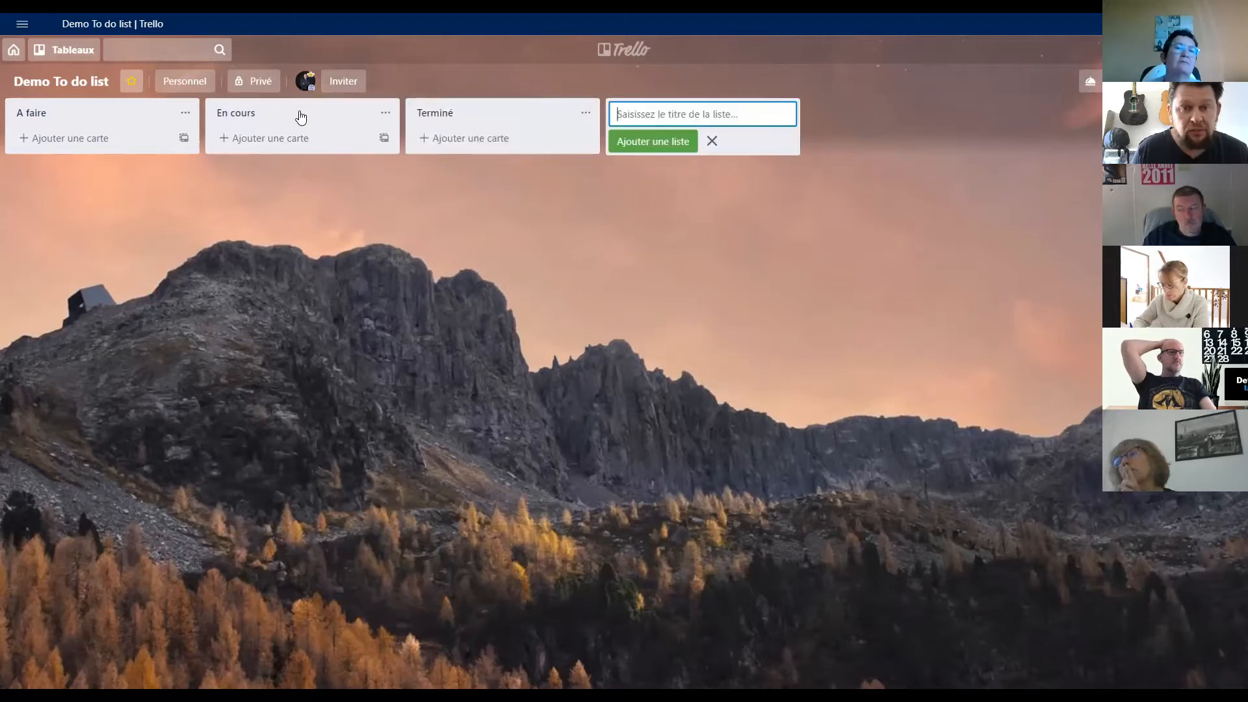
text(Note )
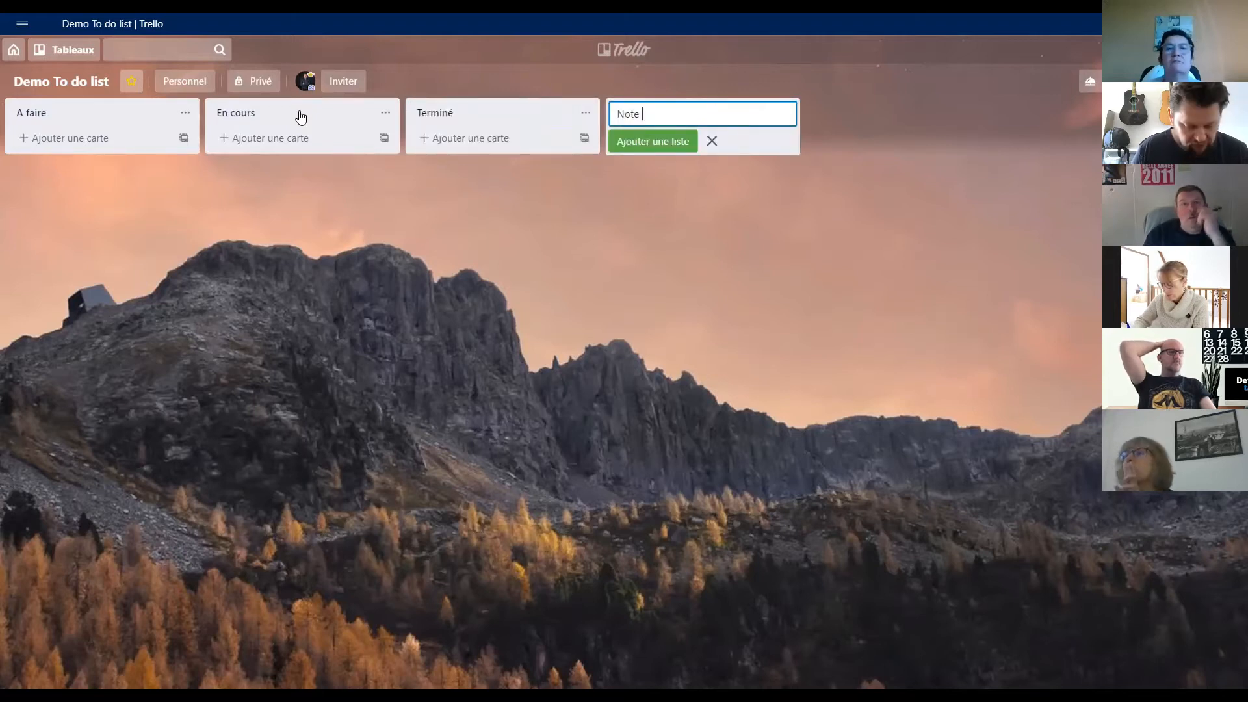
text(Rapide)
key(Return)
click(615, 374)
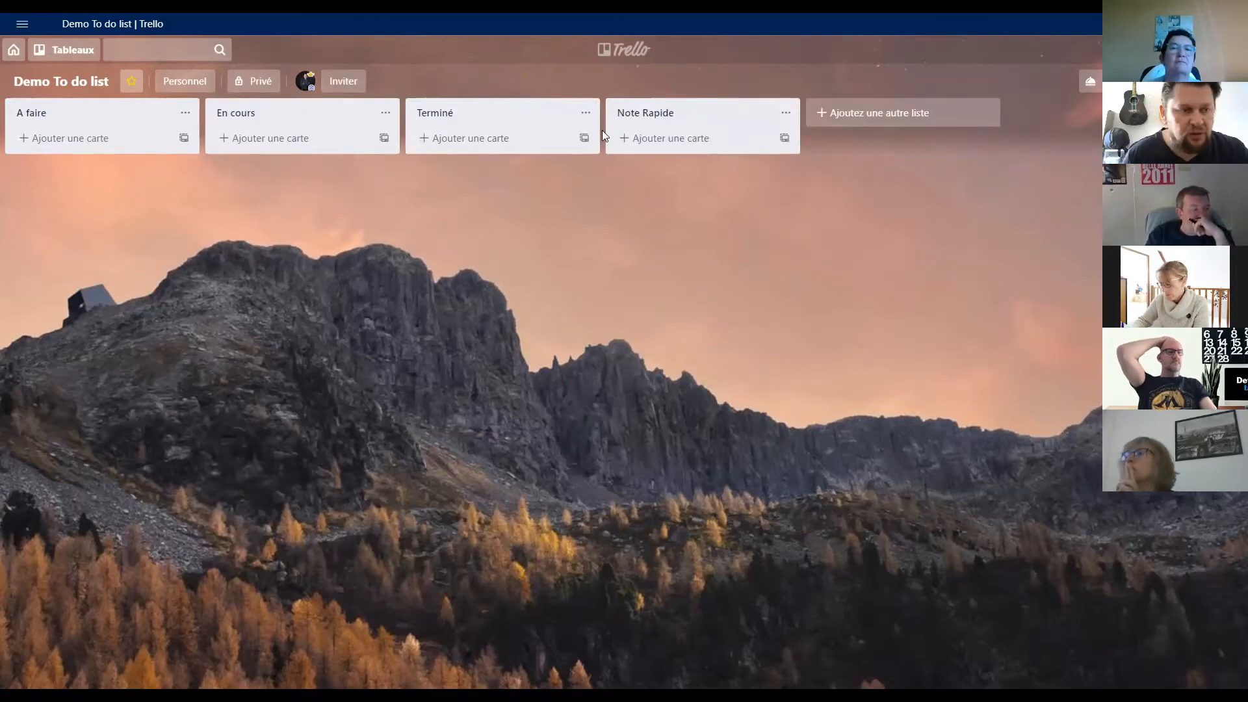
- Add a card to the A faire list, titled Appeler followed by the contact's first name
click(125, 139)
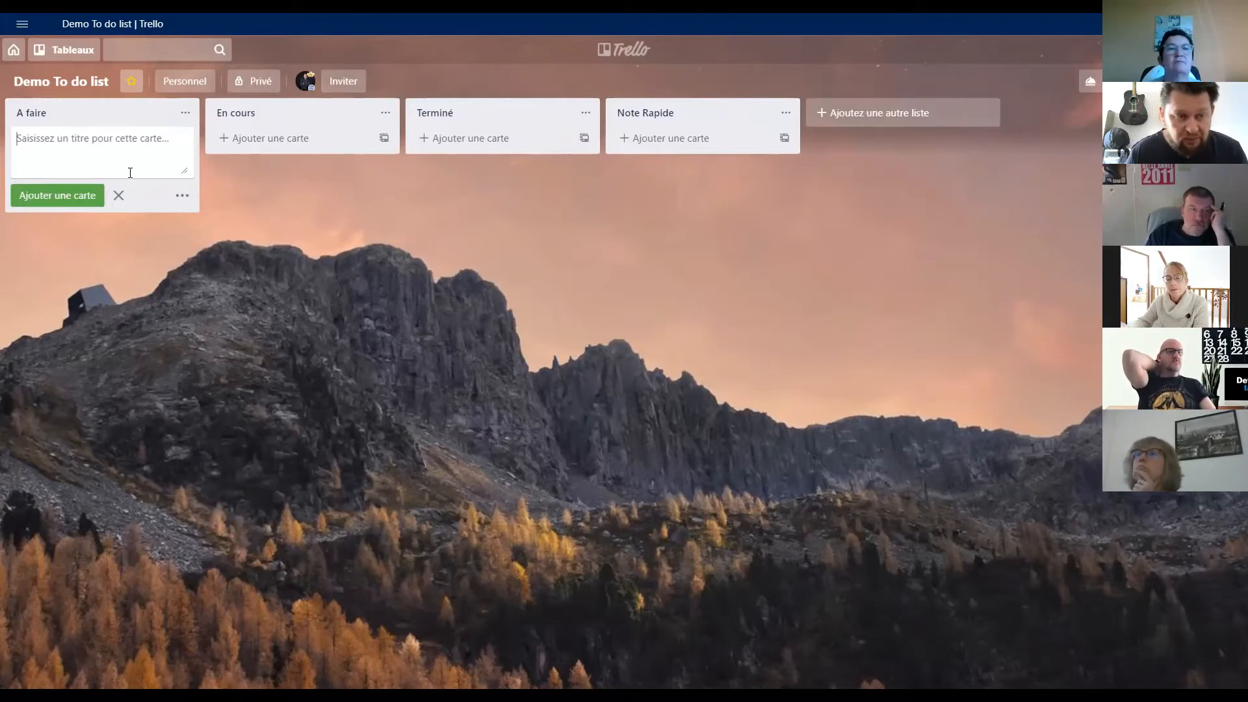
text(Appl)
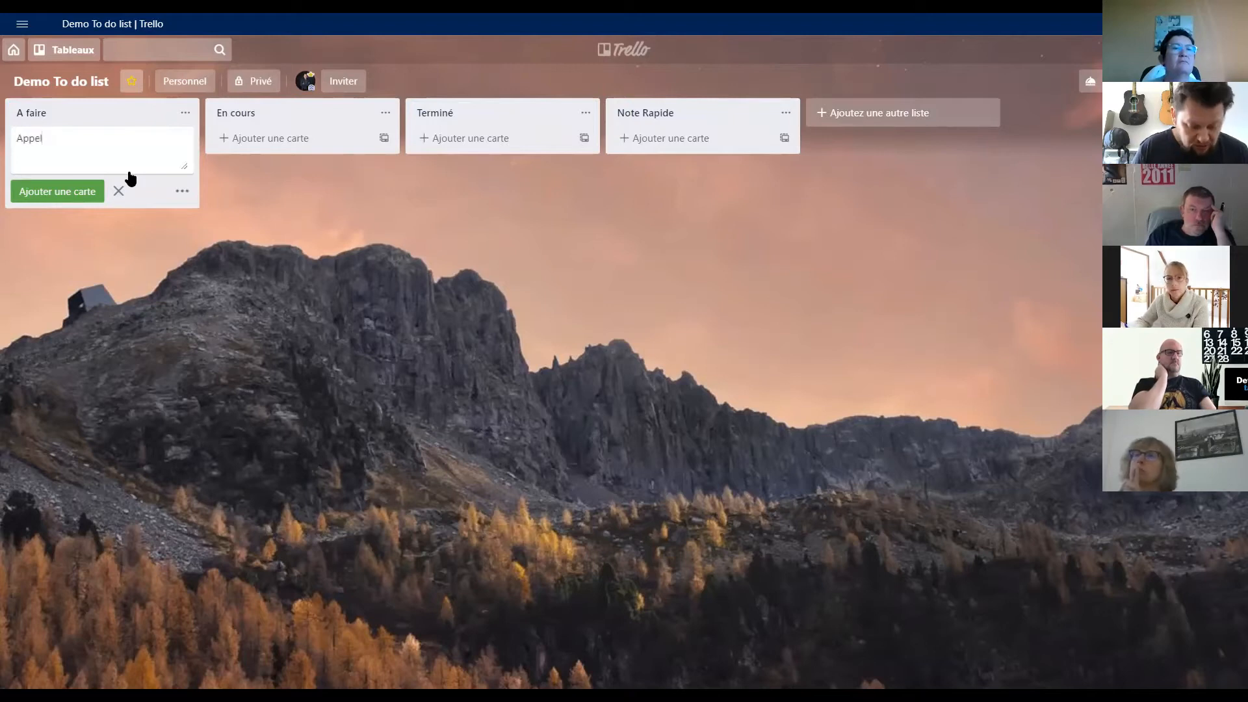
text(eler Rachelle)
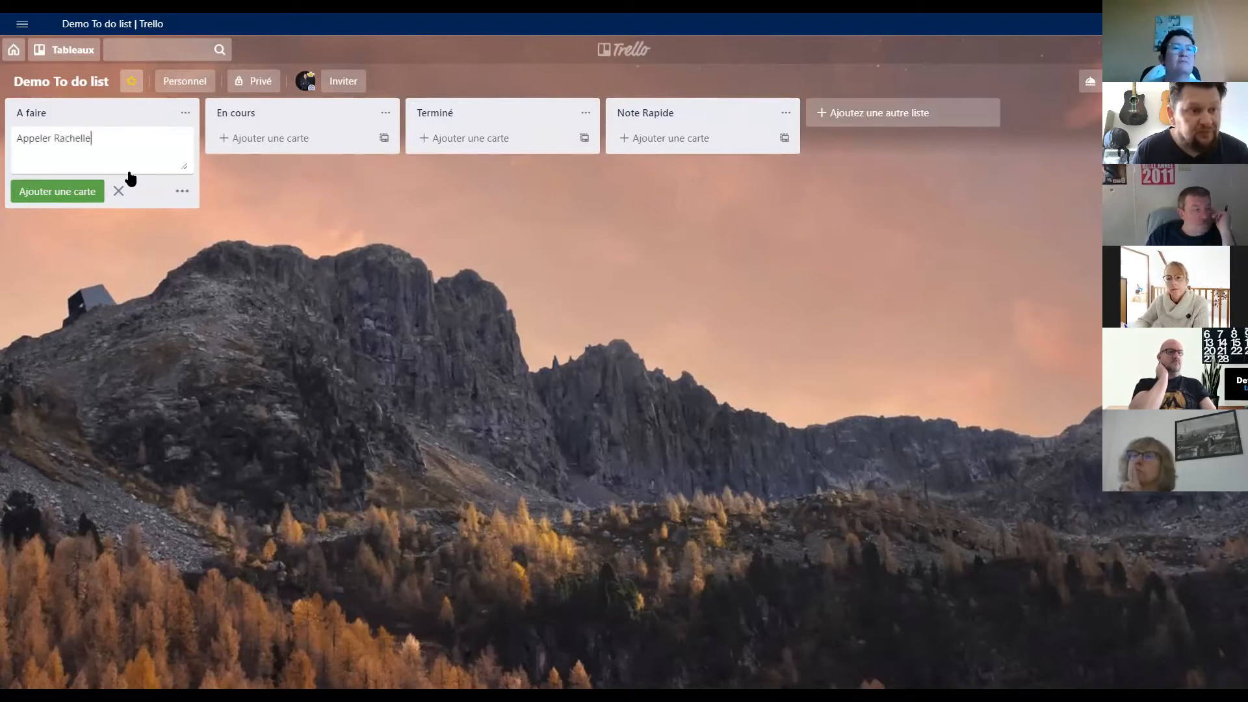
key(Return)
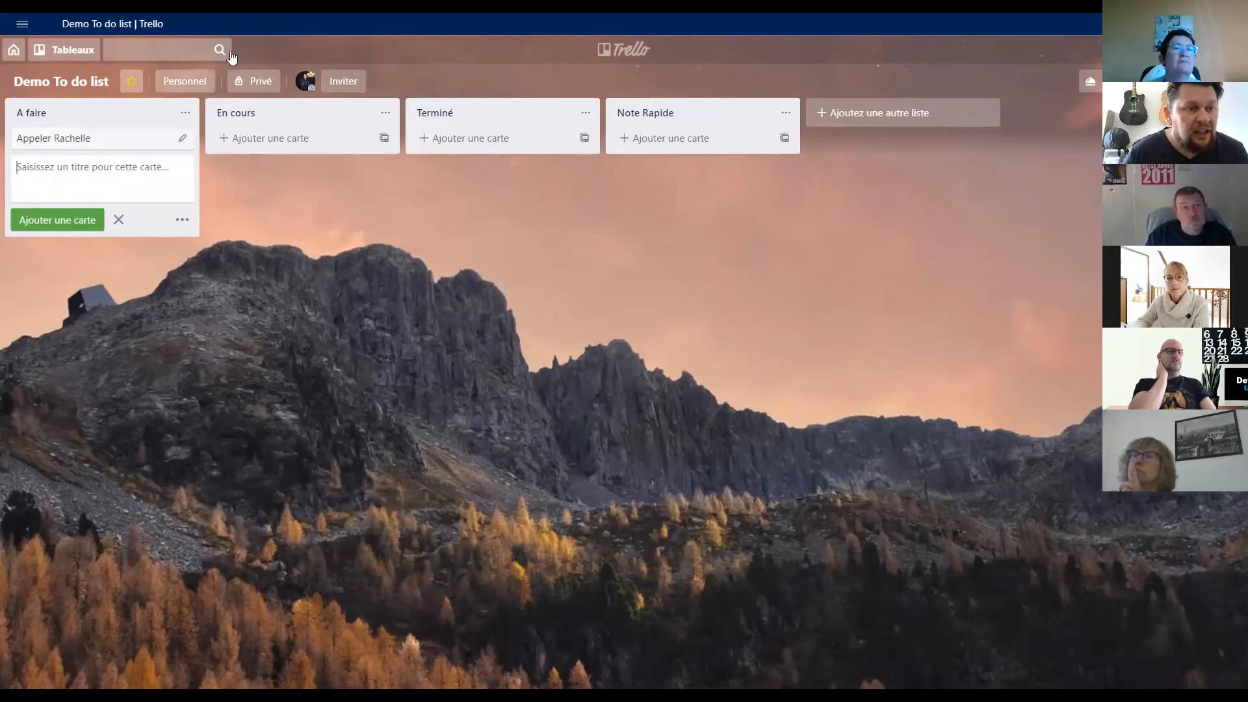
- Give the new card the description Relancer le devis followed by the quote number, and save it
click(120, 150)
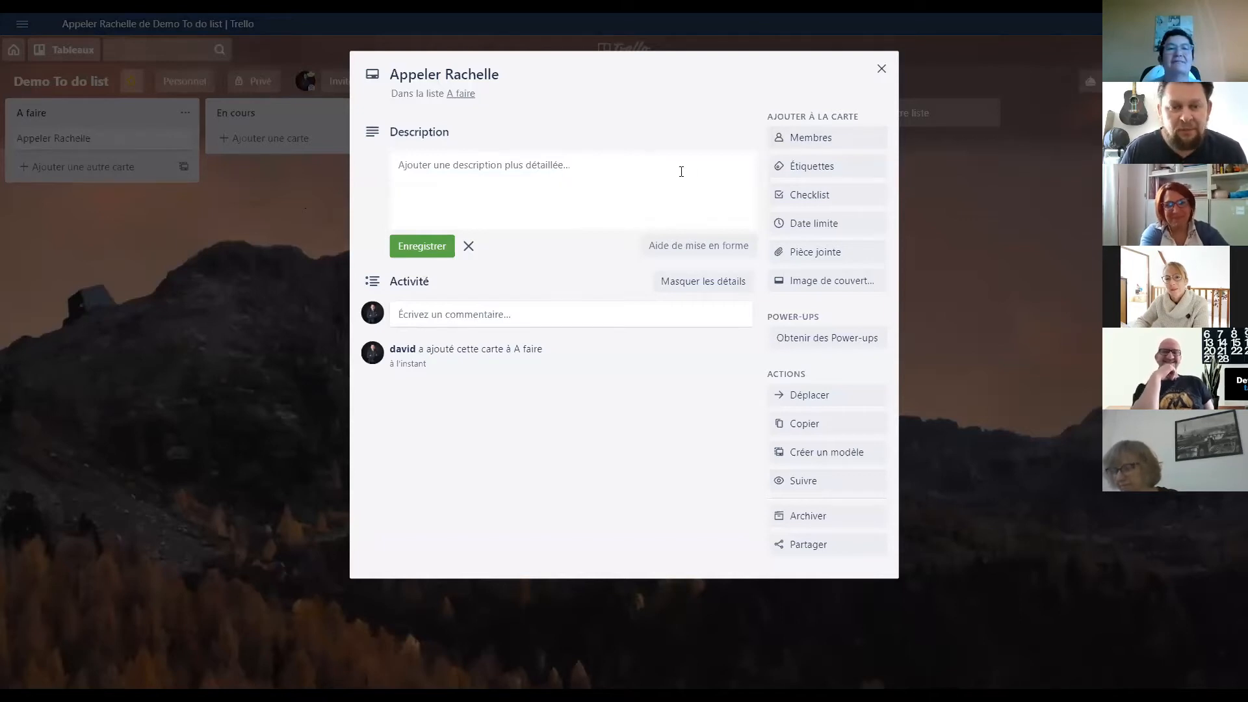
click(592, 182)
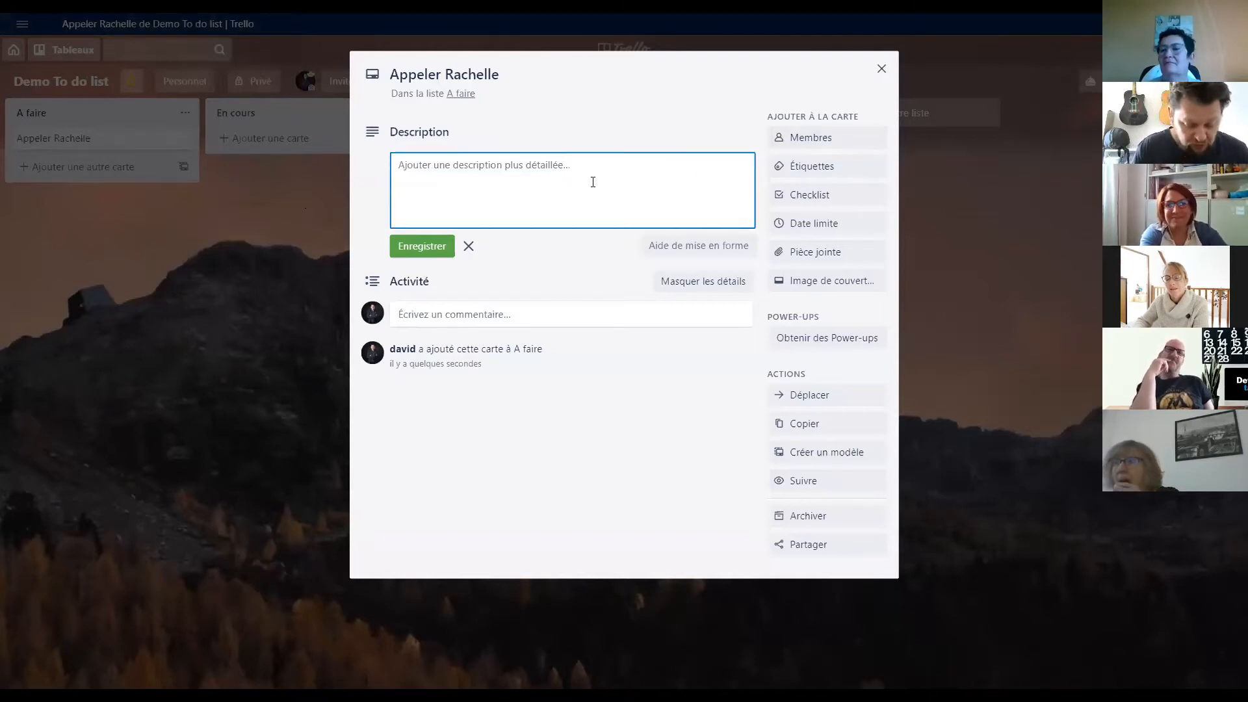
text(Relab)
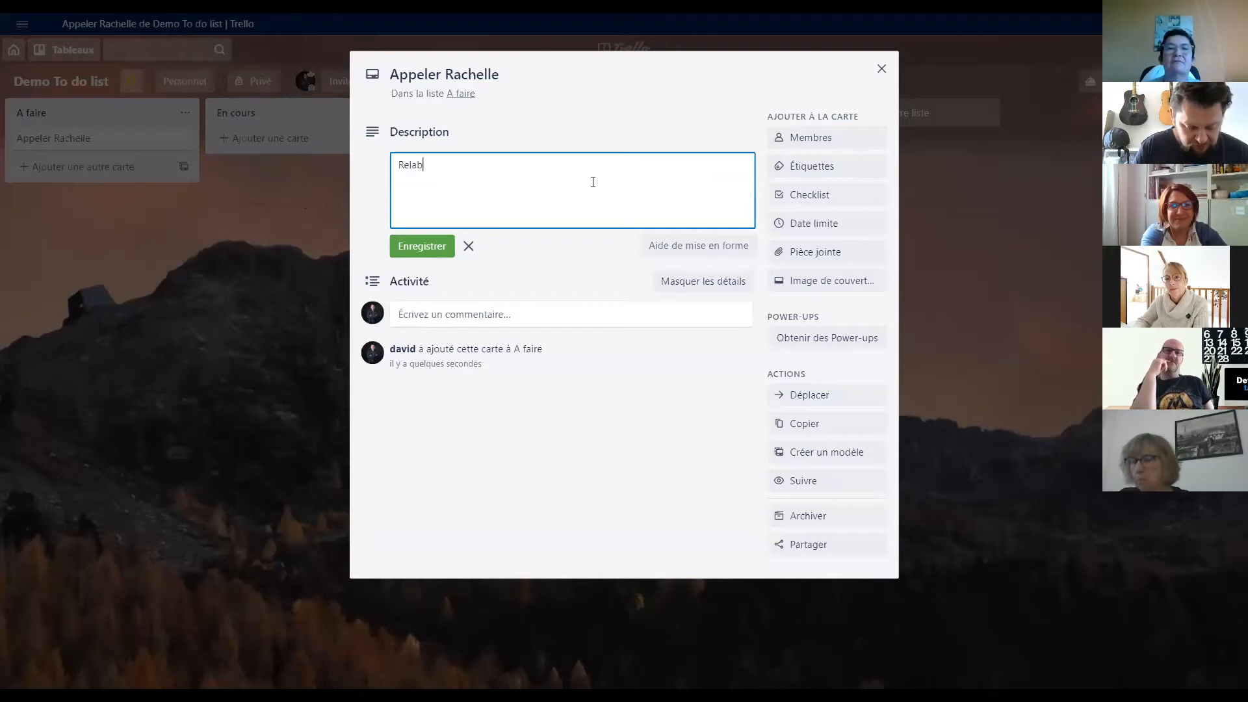
key(BackSpace)
text(ncer le devis 52)
click(425, 247)
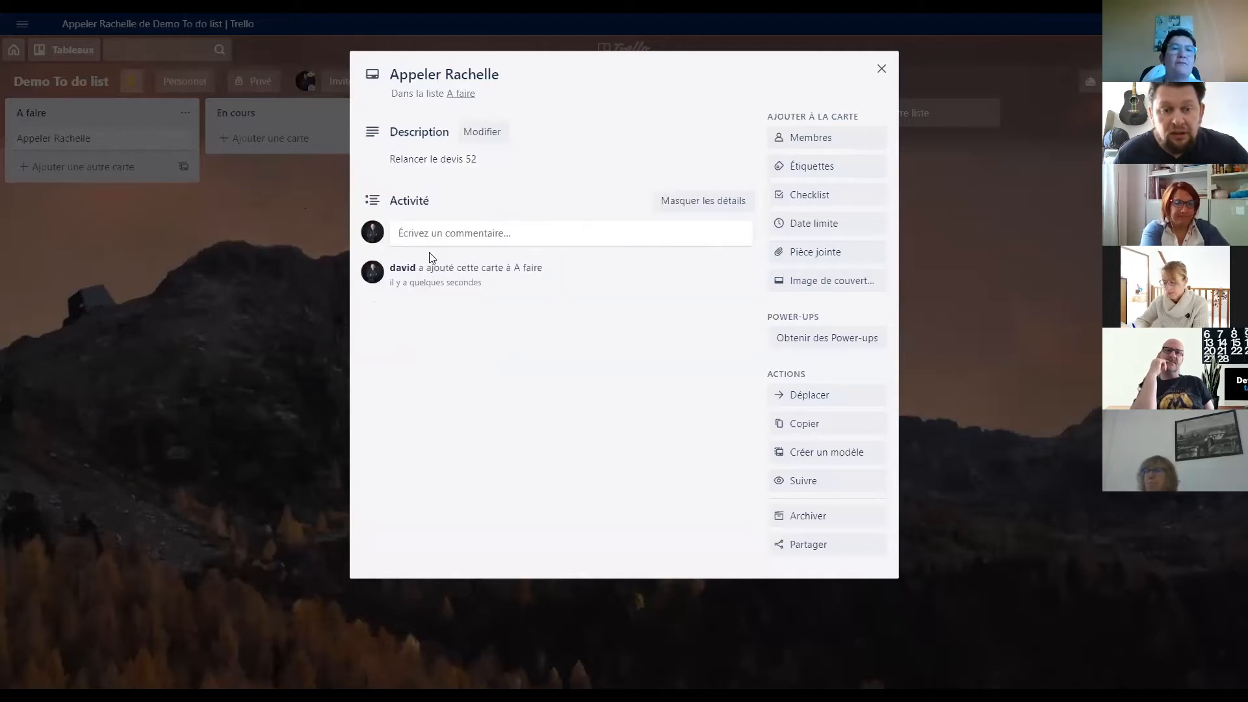
- From the card's labels, name the red label Urgent and the orange label Action commerciale
click(840, 166)
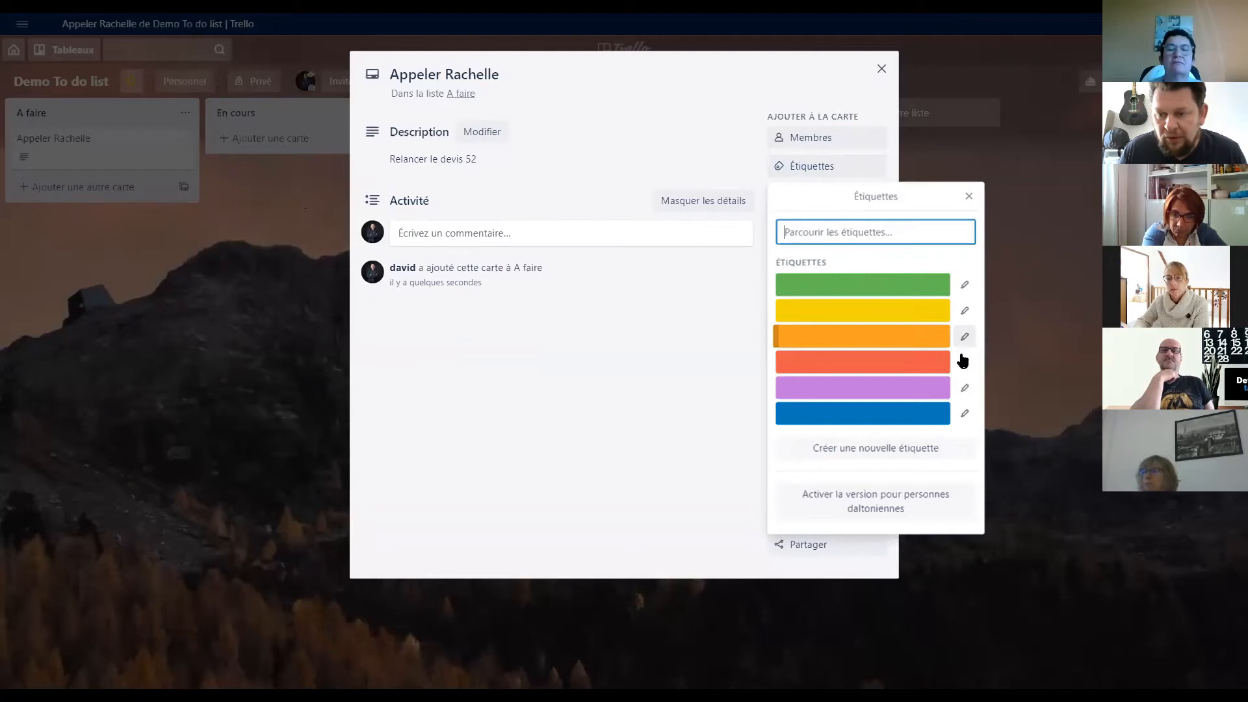
click(965, 361)
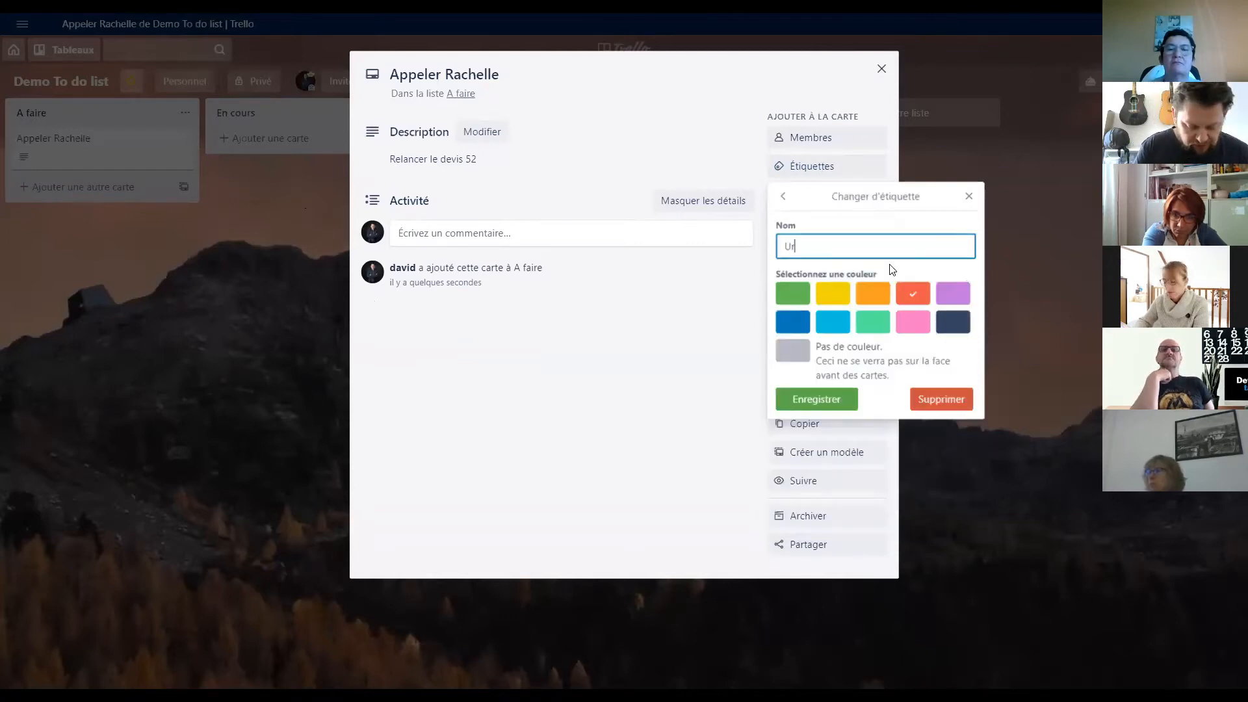
key(Return)
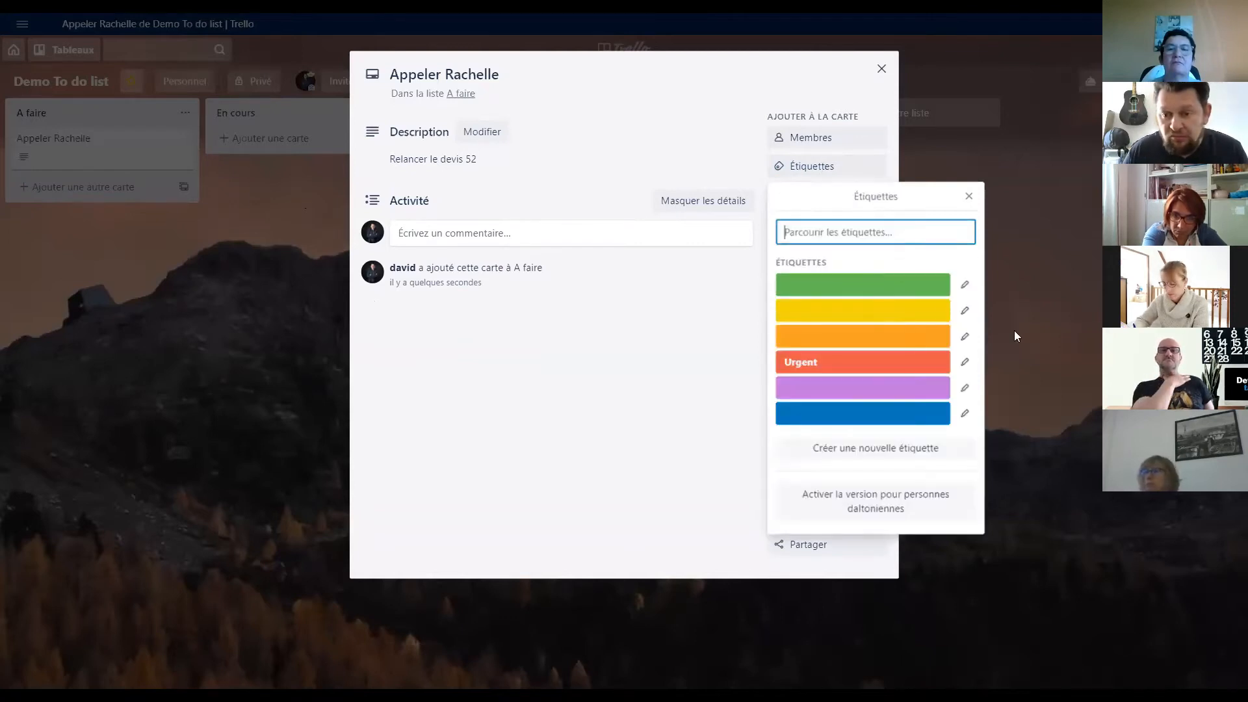
click(964, 336)
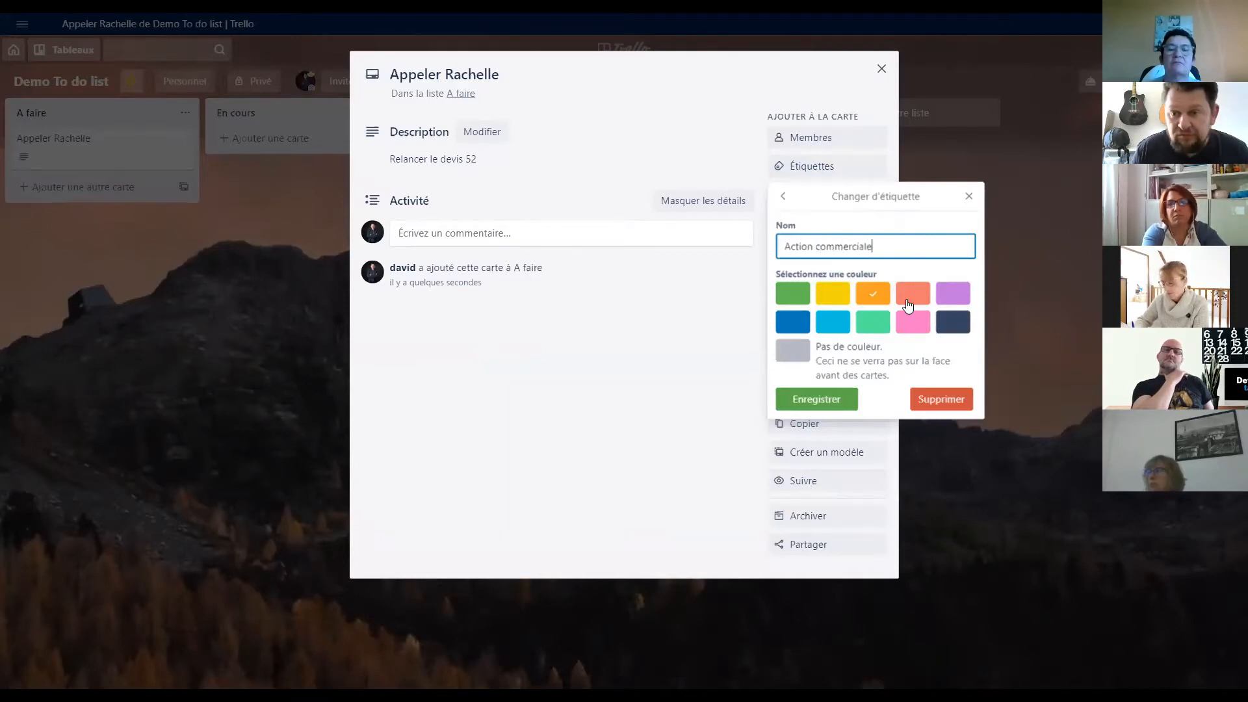
text(Action commerciale)
key(Return)
click(908, 306)
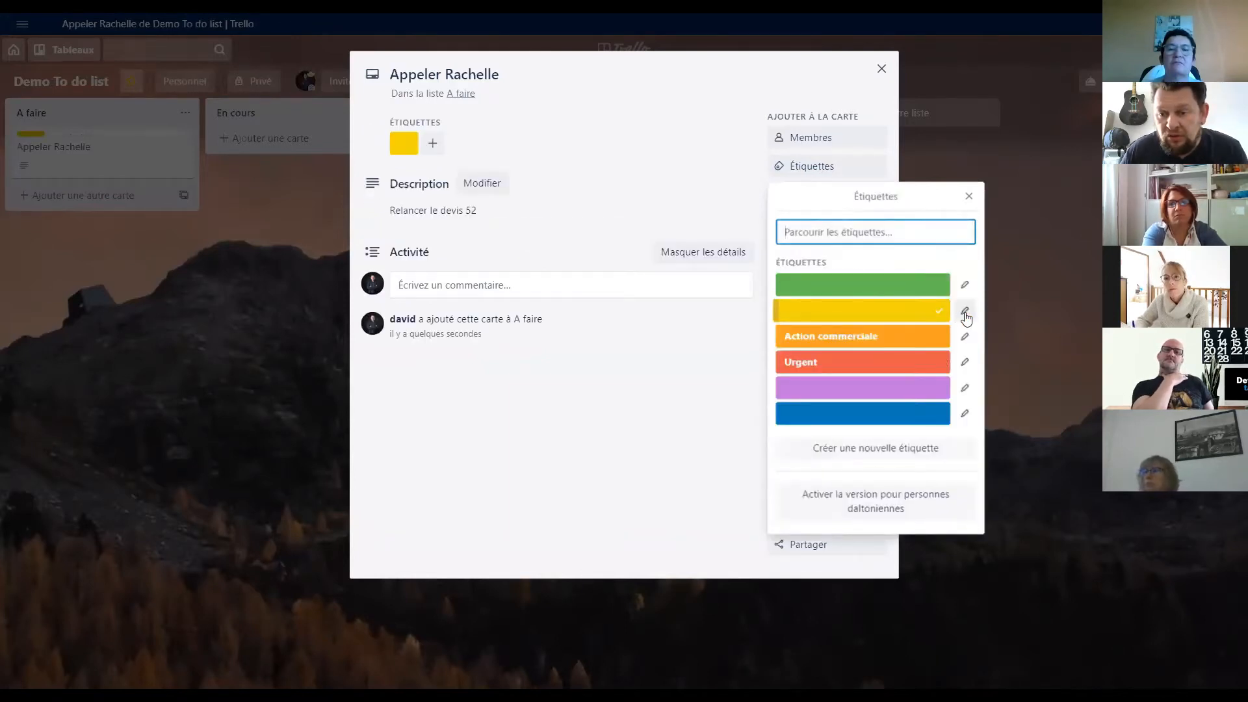
- Name the yellow label Action Admin and the purple label A recontacter, and close the label editor
click(965, 311)
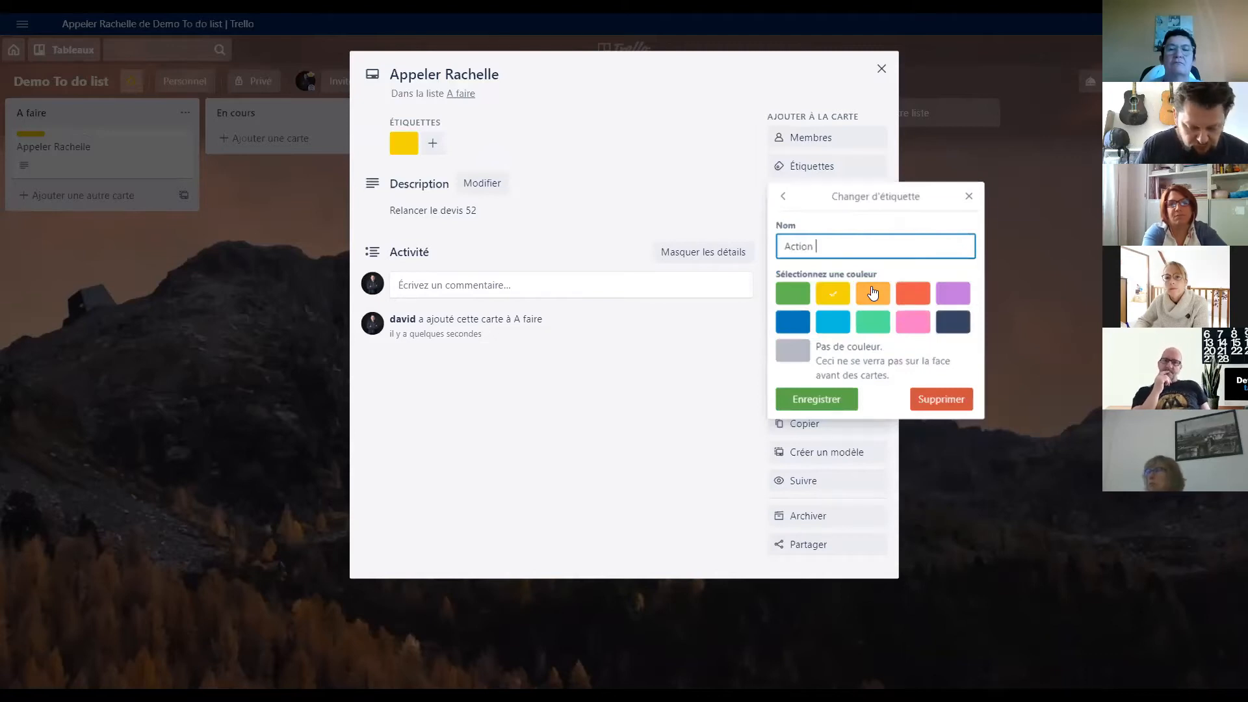
key(Return)
click(873, 287)
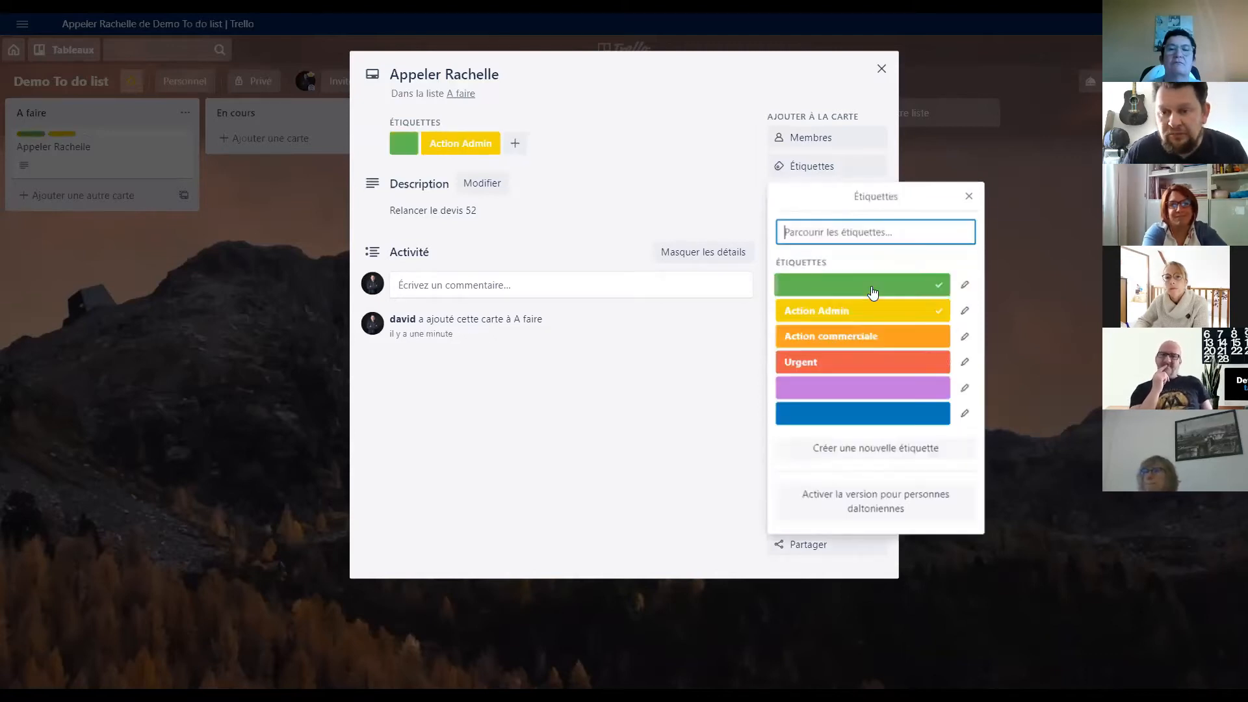
click(964, 388)
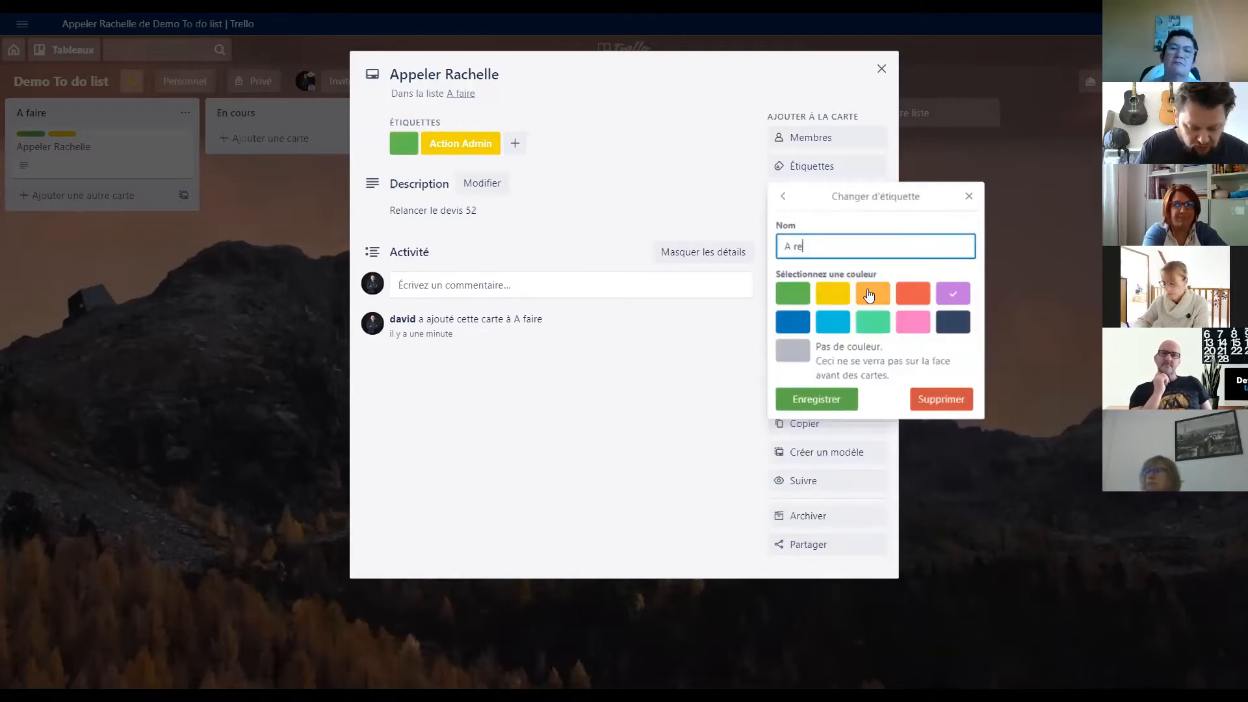
key(Return)
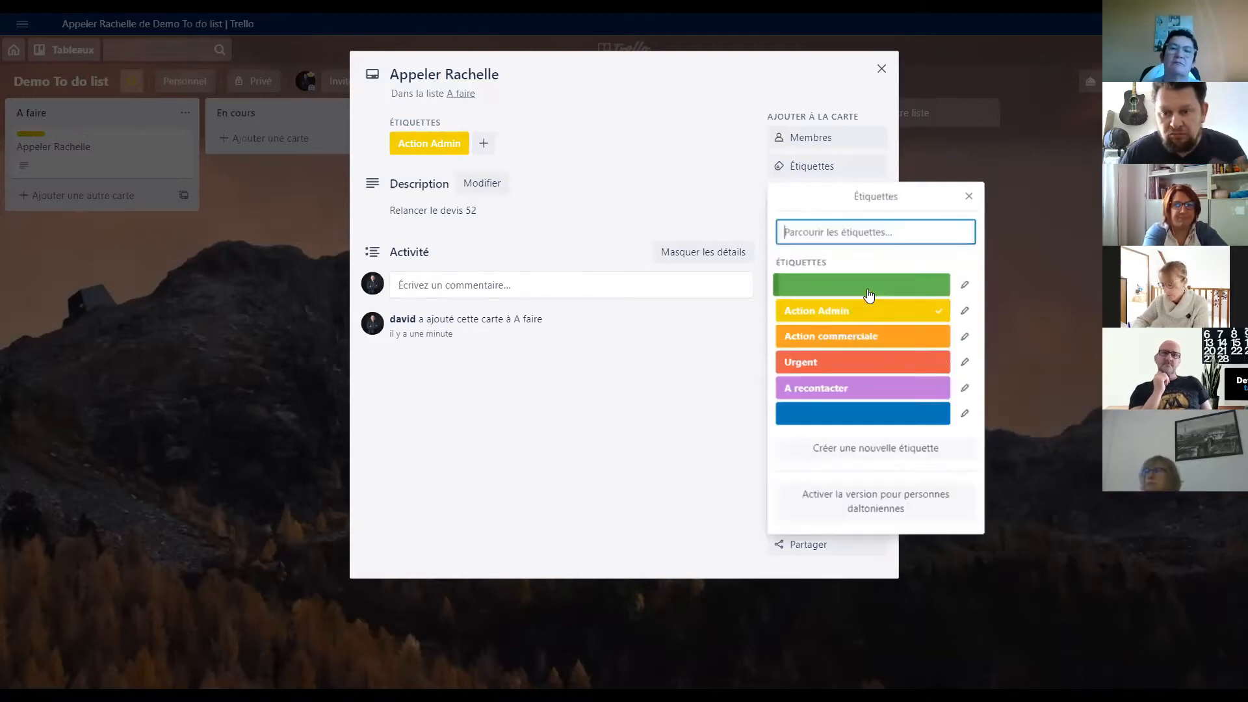
click(625, 384)
- Apply the Urgent and A recontacter labels to the card and remove its Action Admin label
click(424, 149)
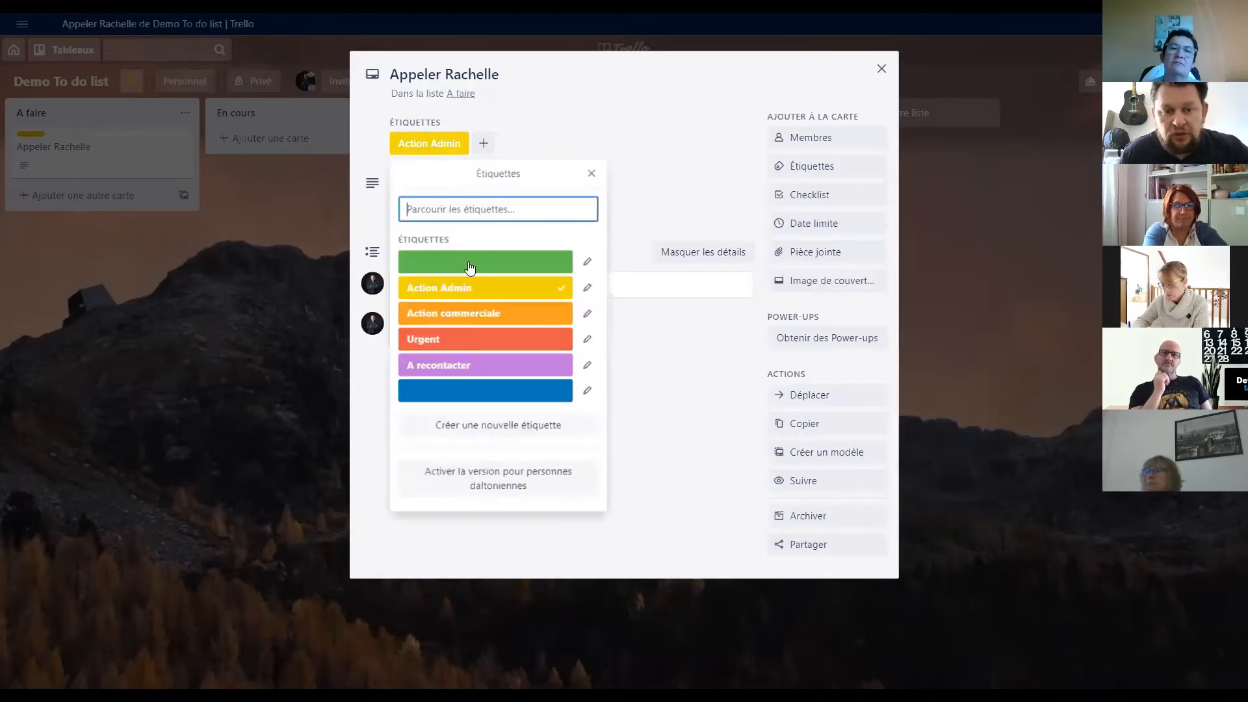
click(471, 339)
click(477, 364)
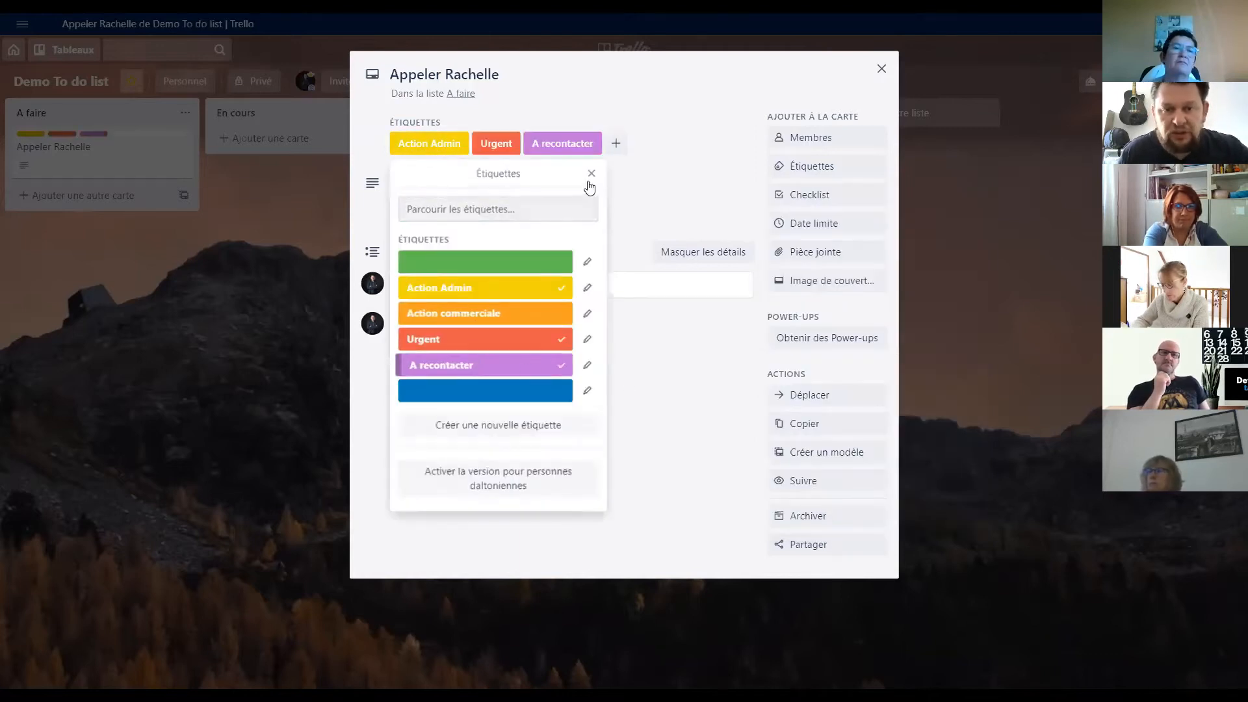
click(528, 288)
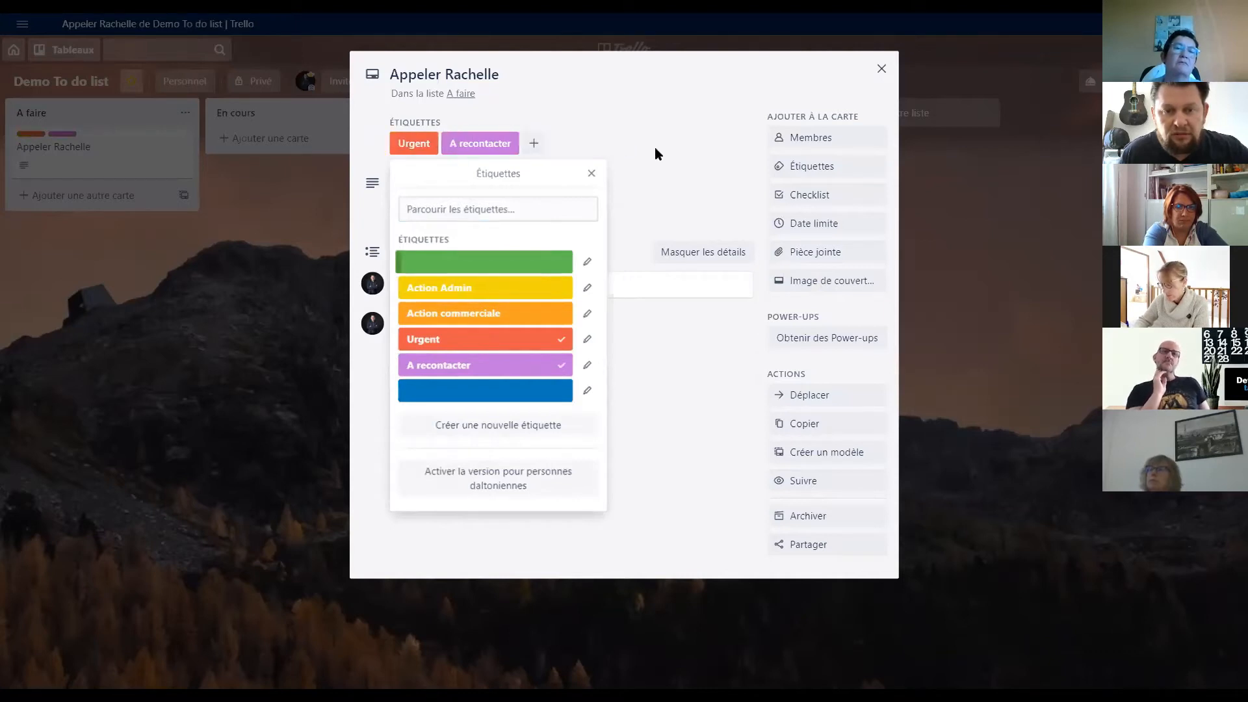
click(654, 147)
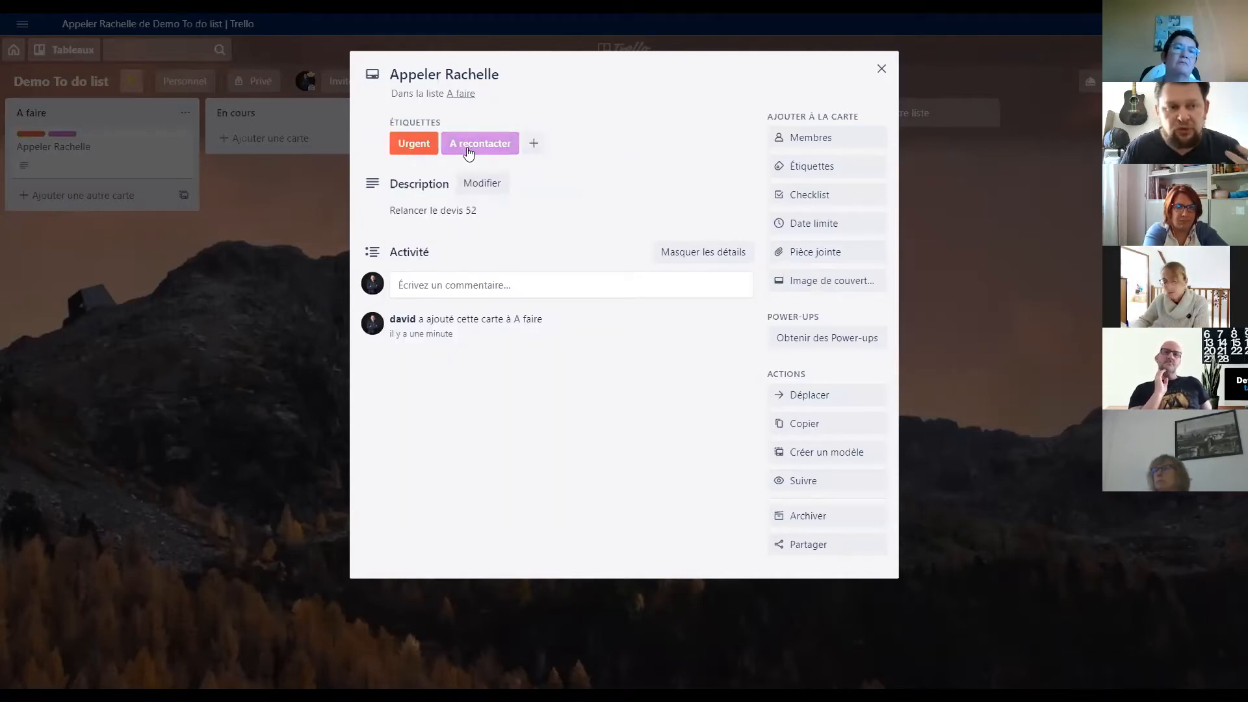
- Return to the board, show the label names on the card's front, and open its quick edit options
click(881, 68)
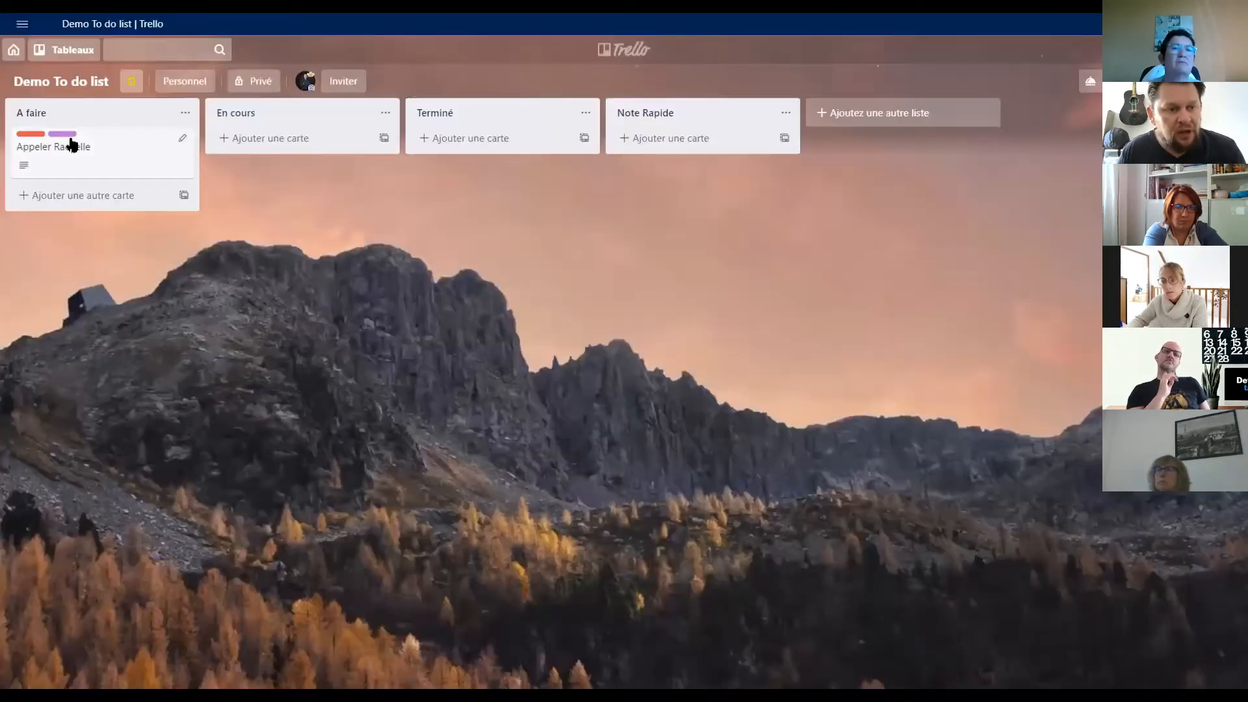
click(69, 141)
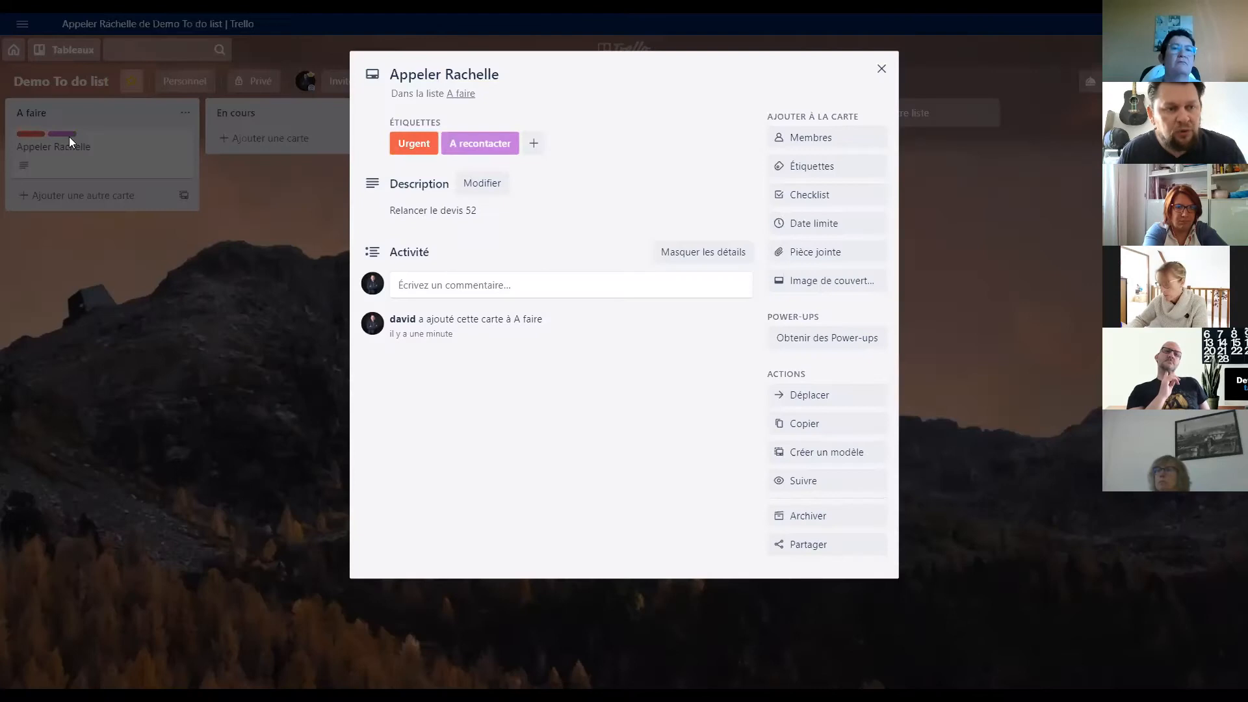
click(218, 145)
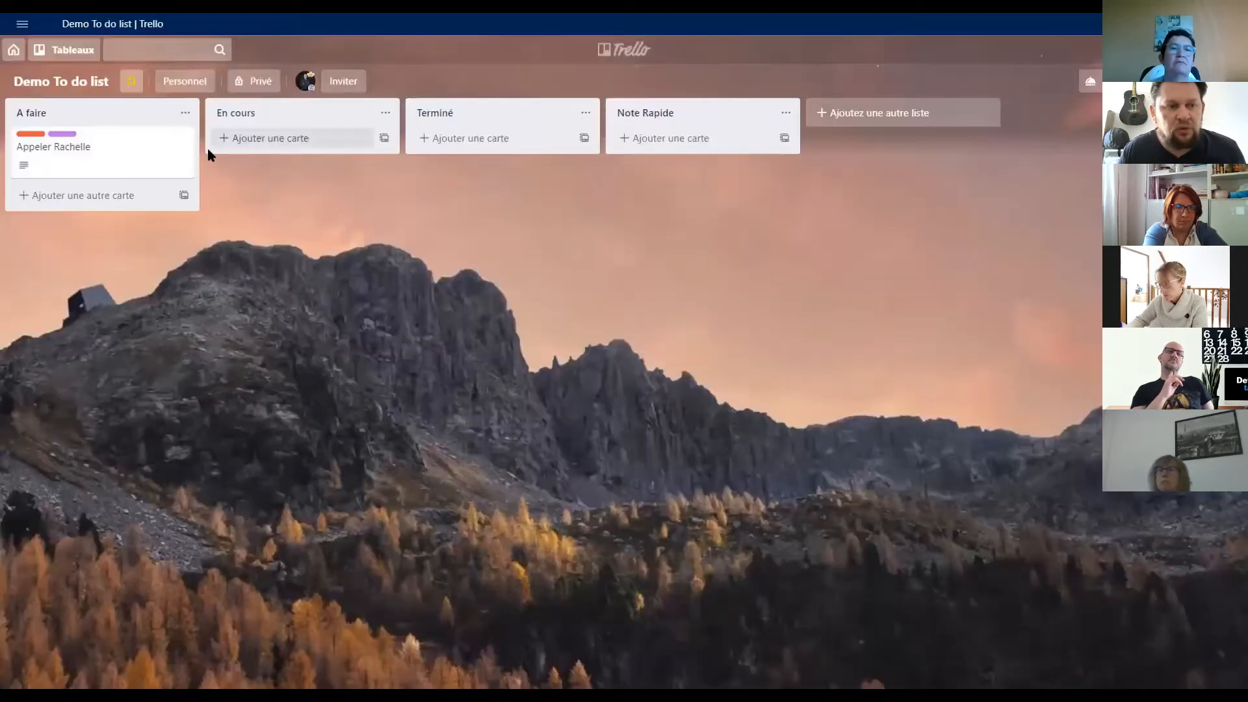
click(65, 134)
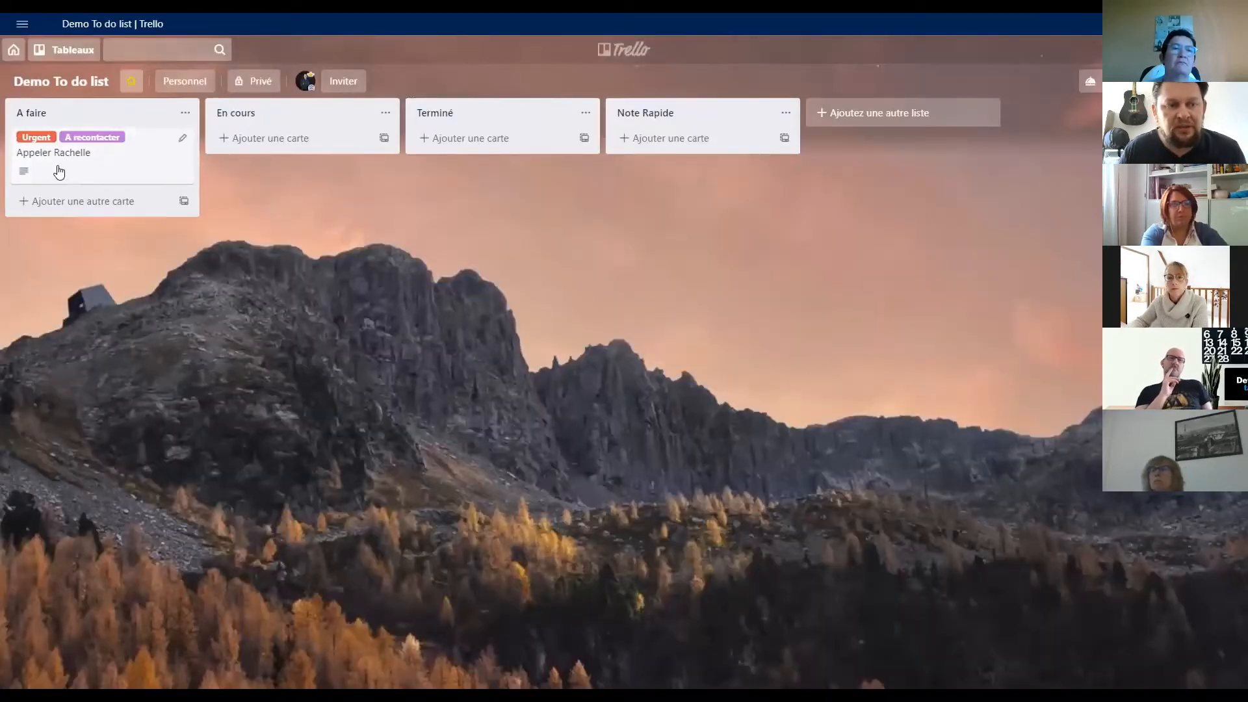
click(183, 138)
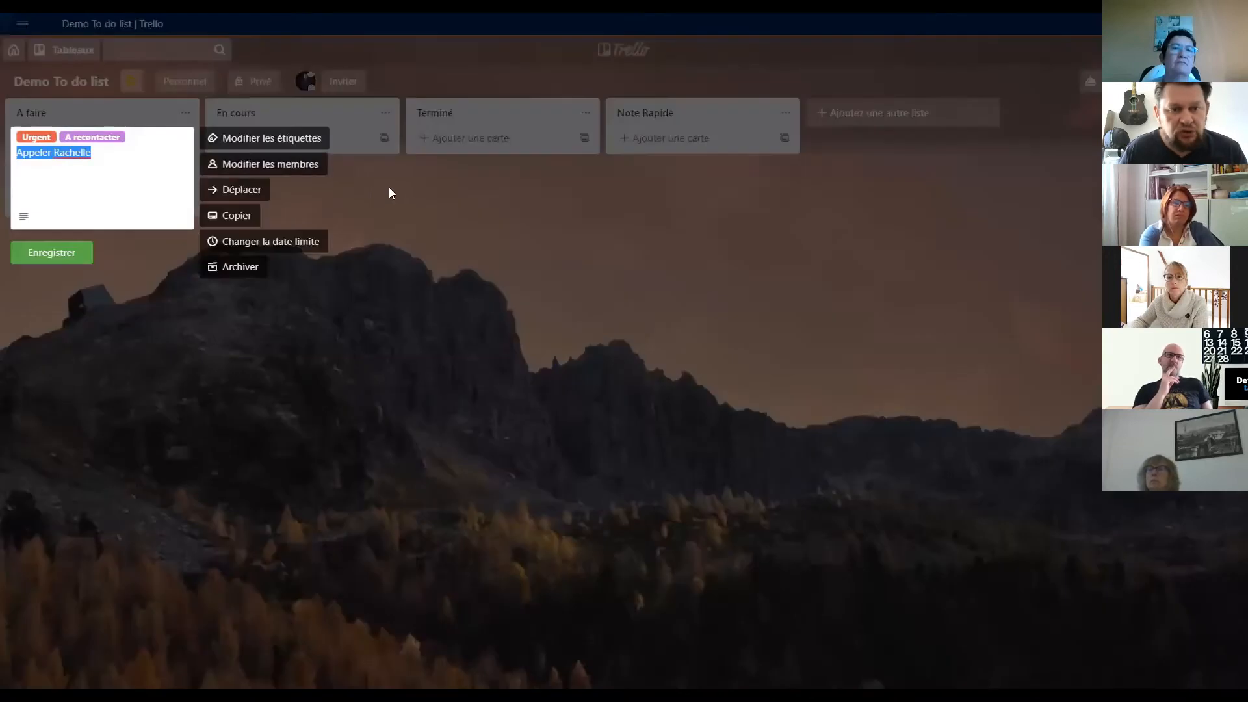
- Give the card in A faire a due date of 20/4/2020 at 11:30 with a reminder 5 minutes before, and return to the board
click(80, 184)
click(129, 299)
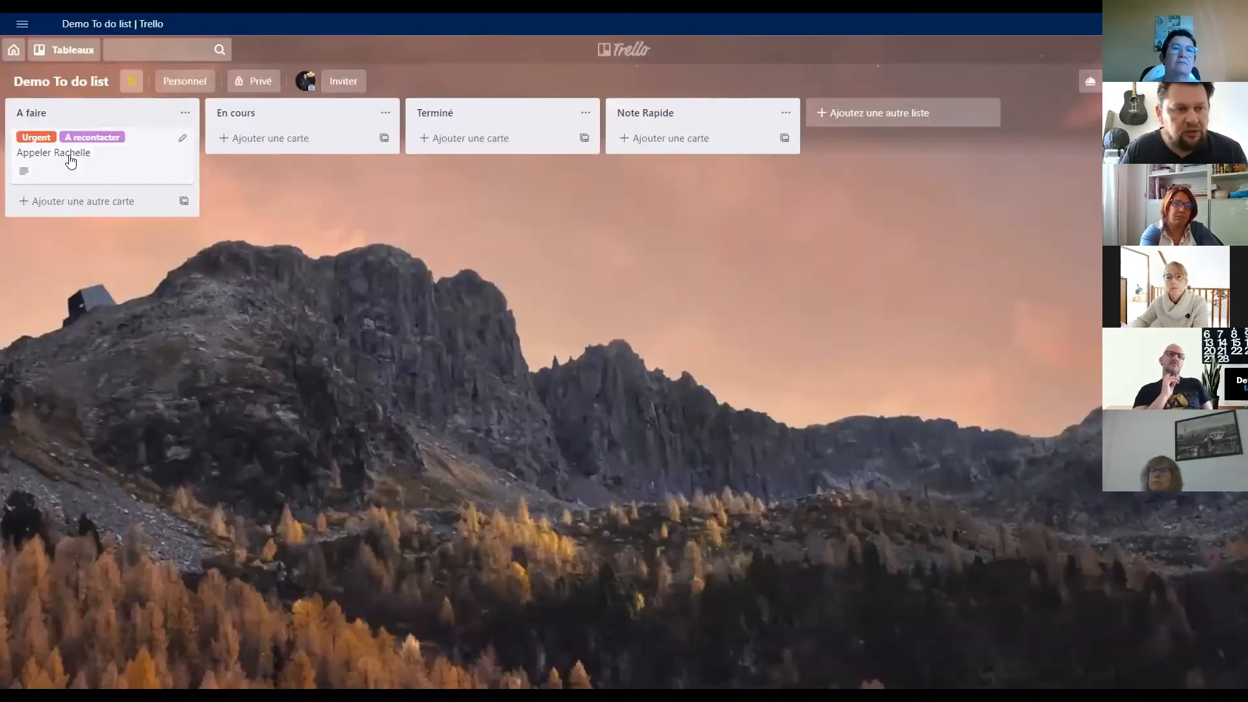
click(71, 162)
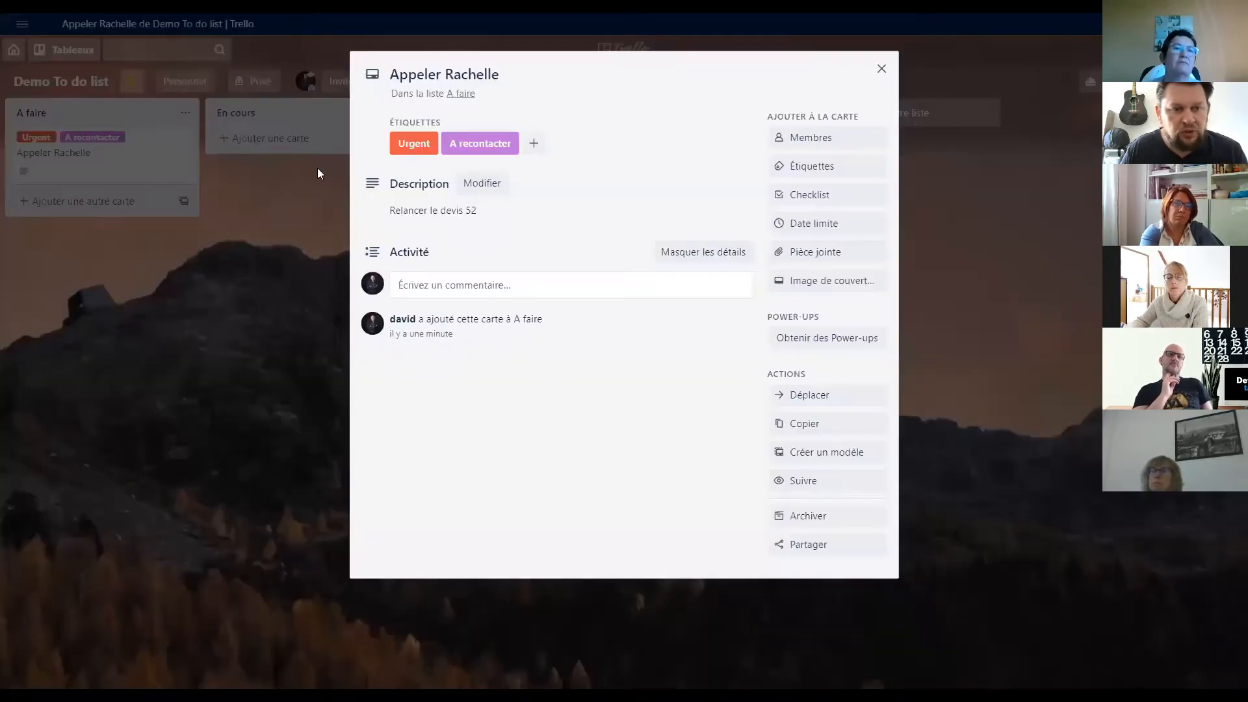
click(827, 226)
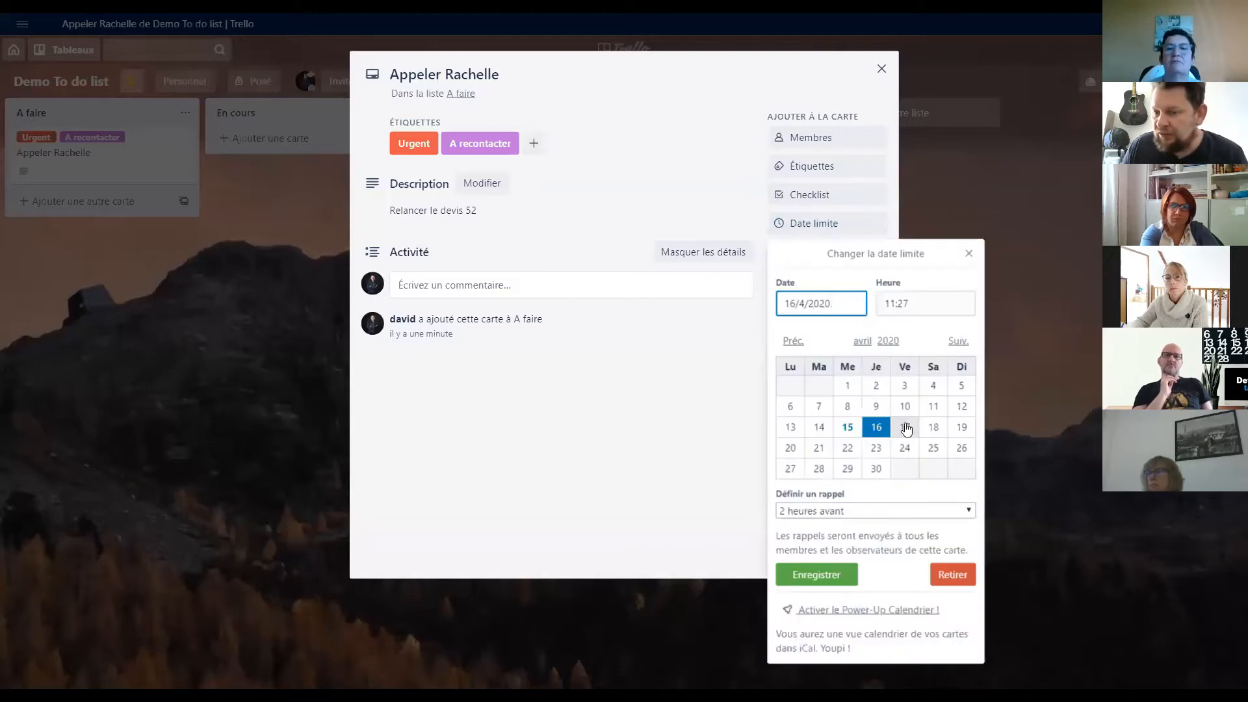
click(791, 447)
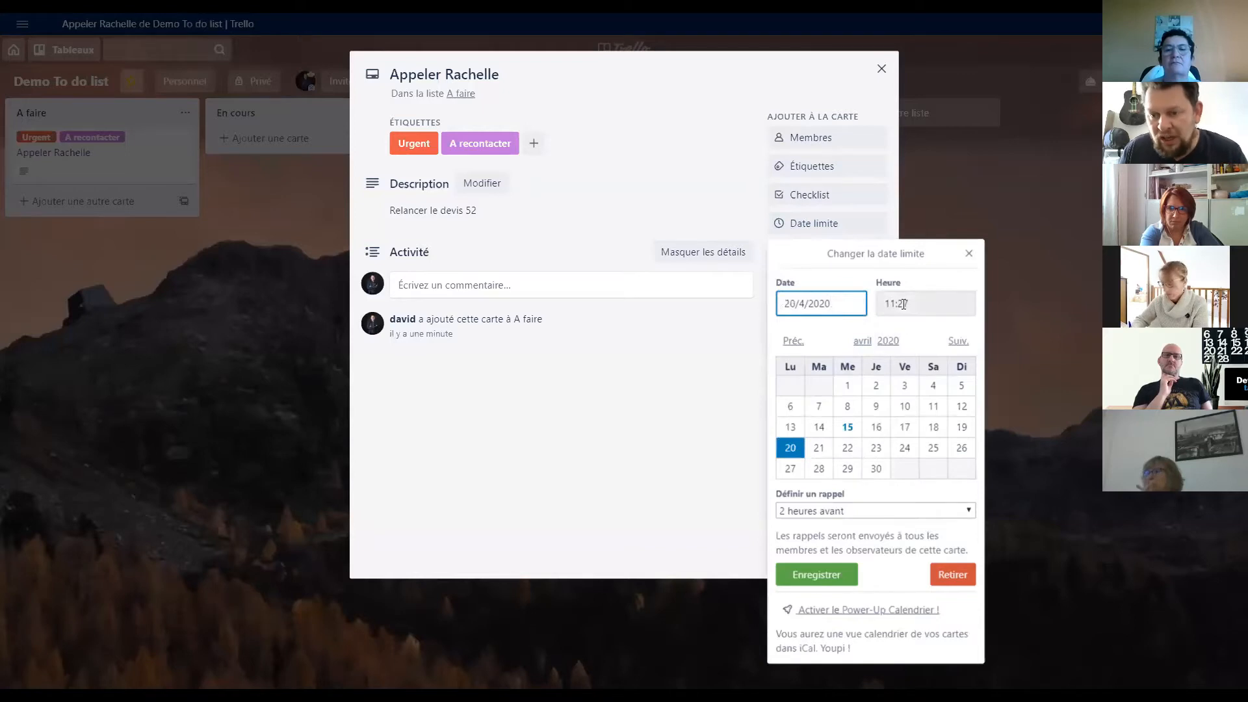
drag(912, 303, 899, 308)
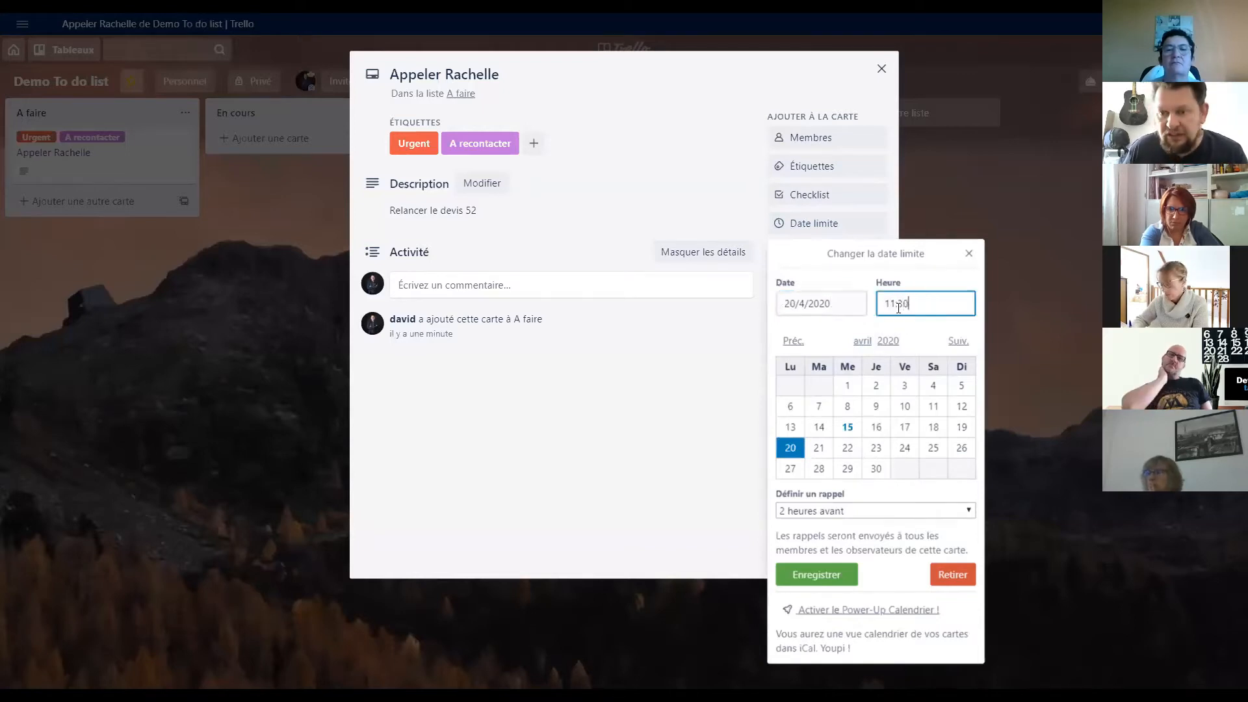
click(833, 511)
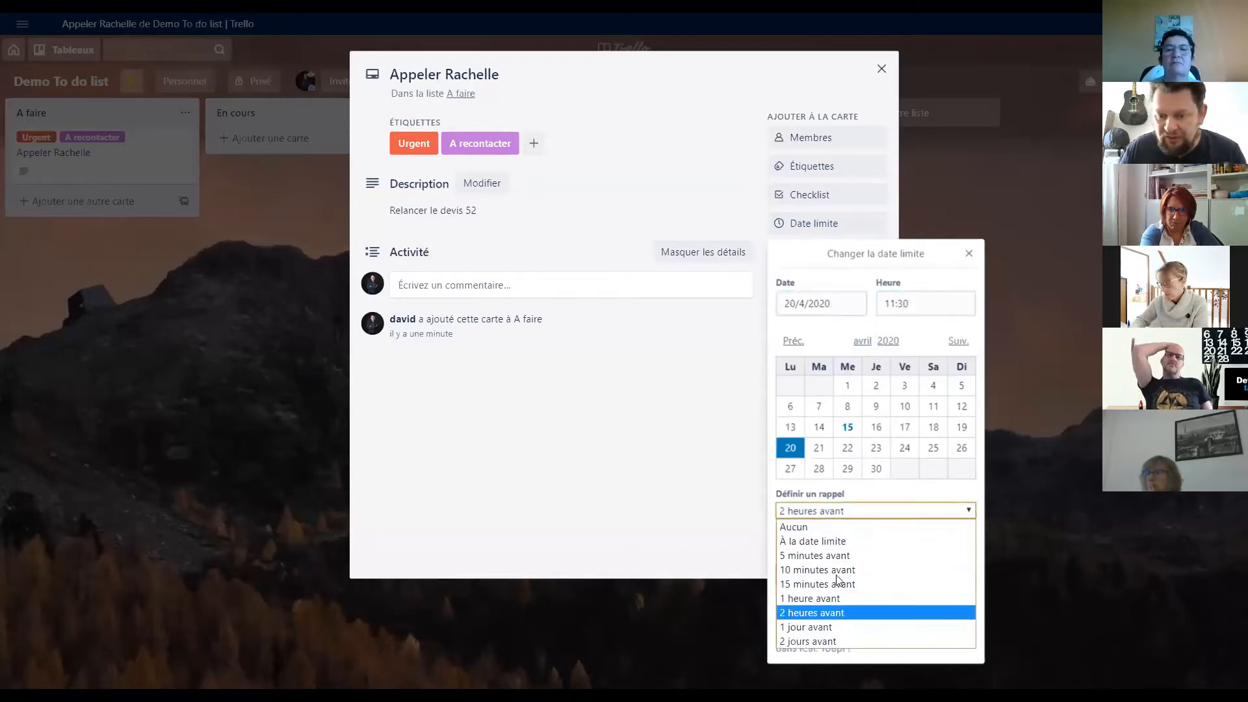
click(846, 556)
click(838, 577)
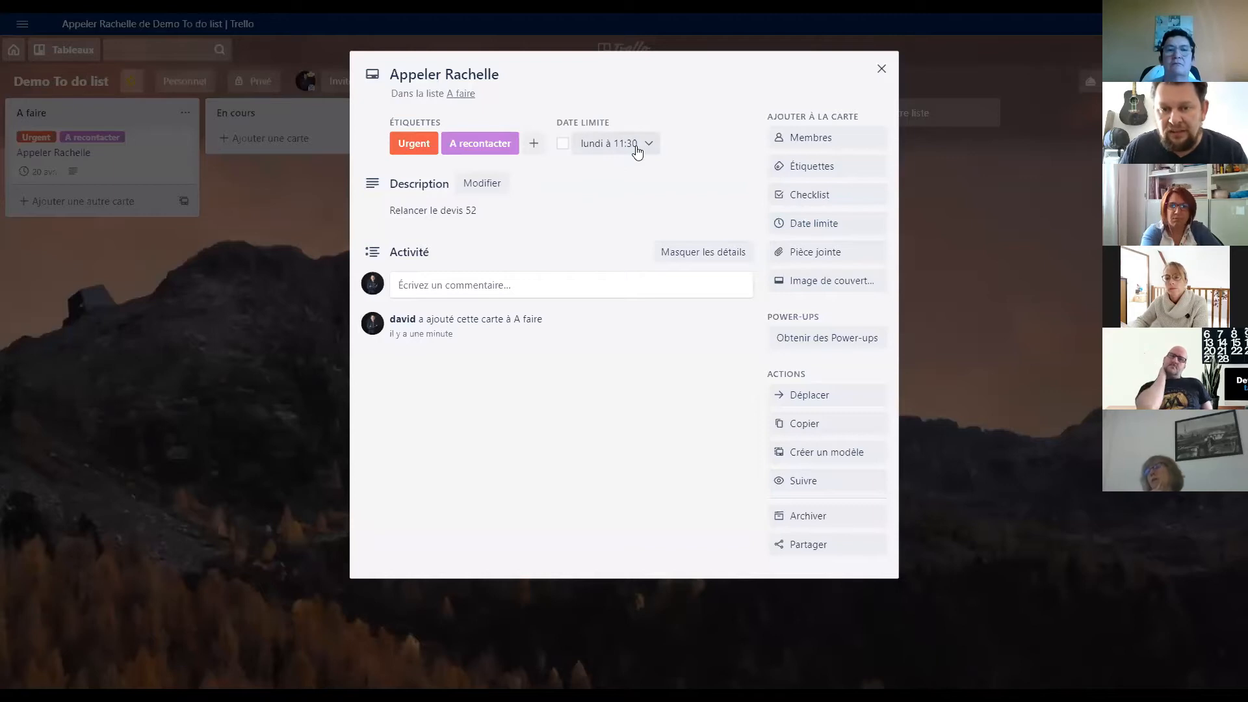
click(881, 69)
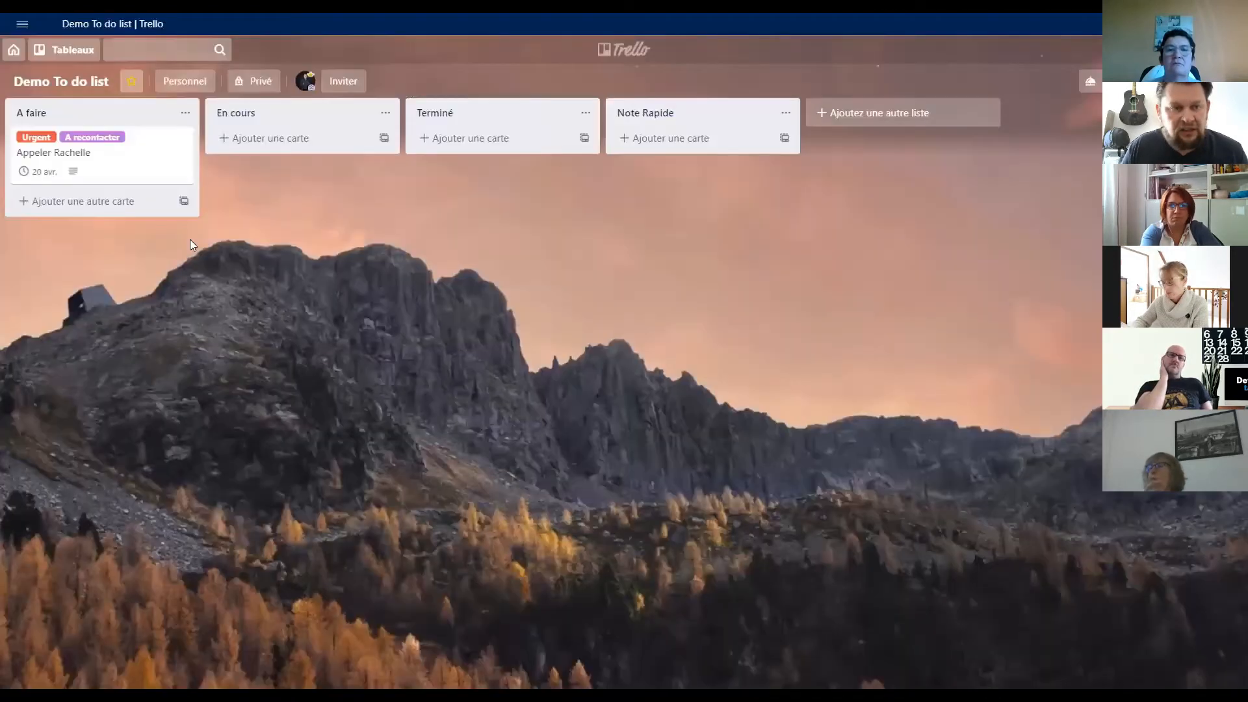
- Mark the card's due date as completed and move the card from A faire to Terminé
click(67, 174)
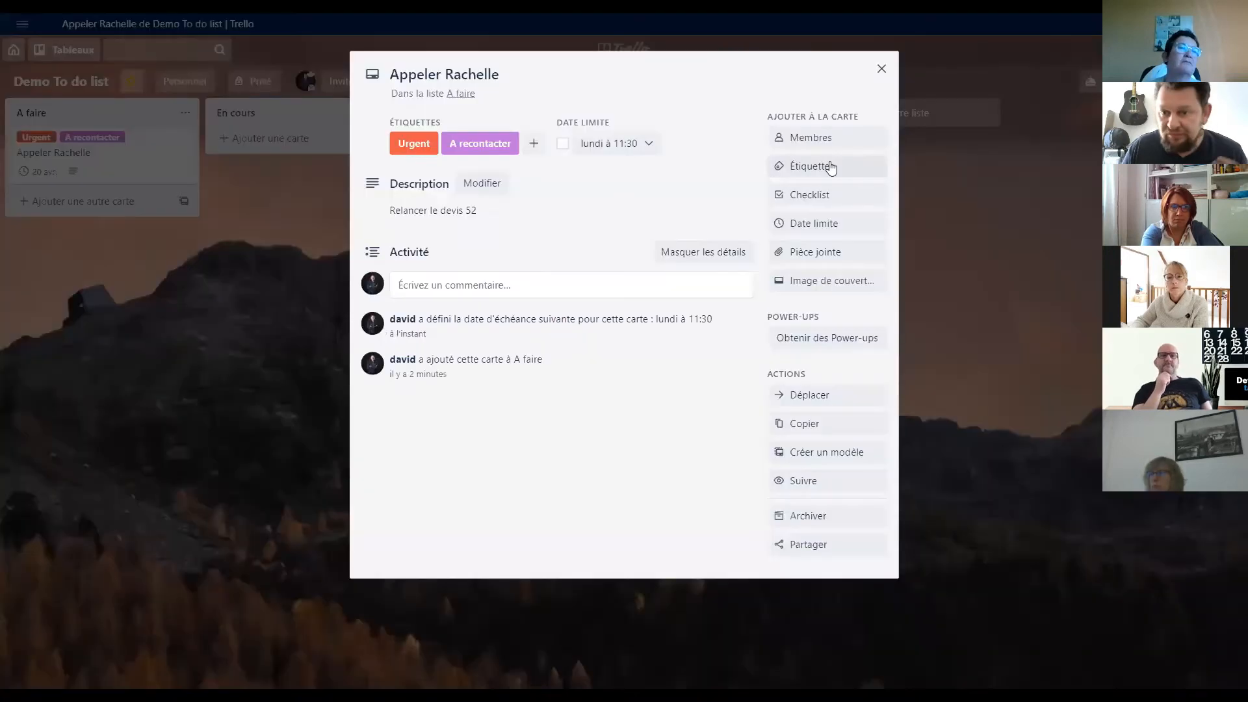
click(562, 144)
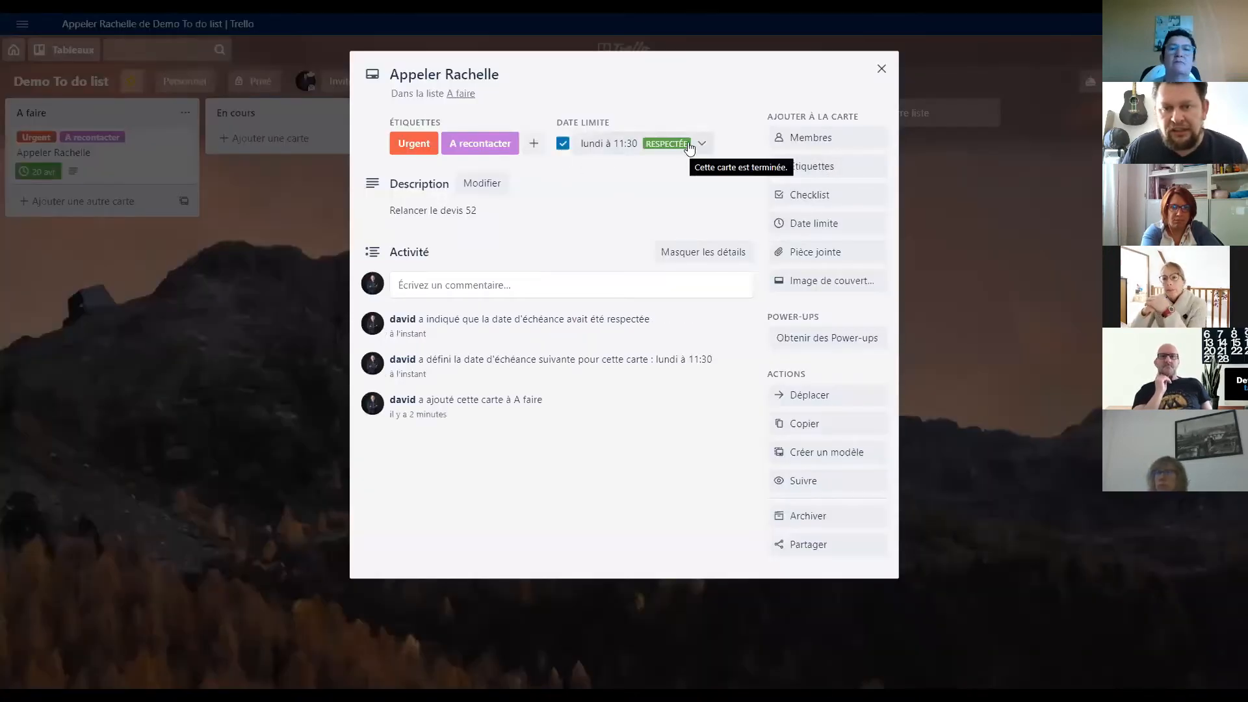
click(881, 69)
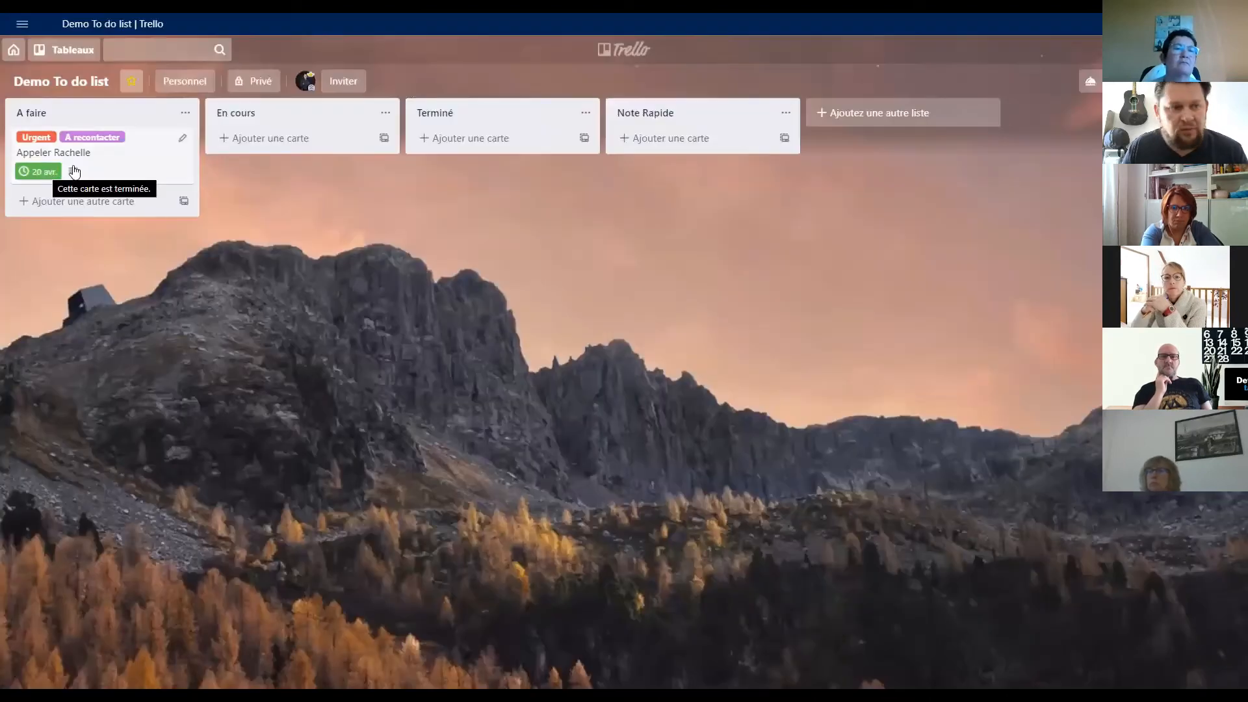
drag(153, 159, 438, 191)
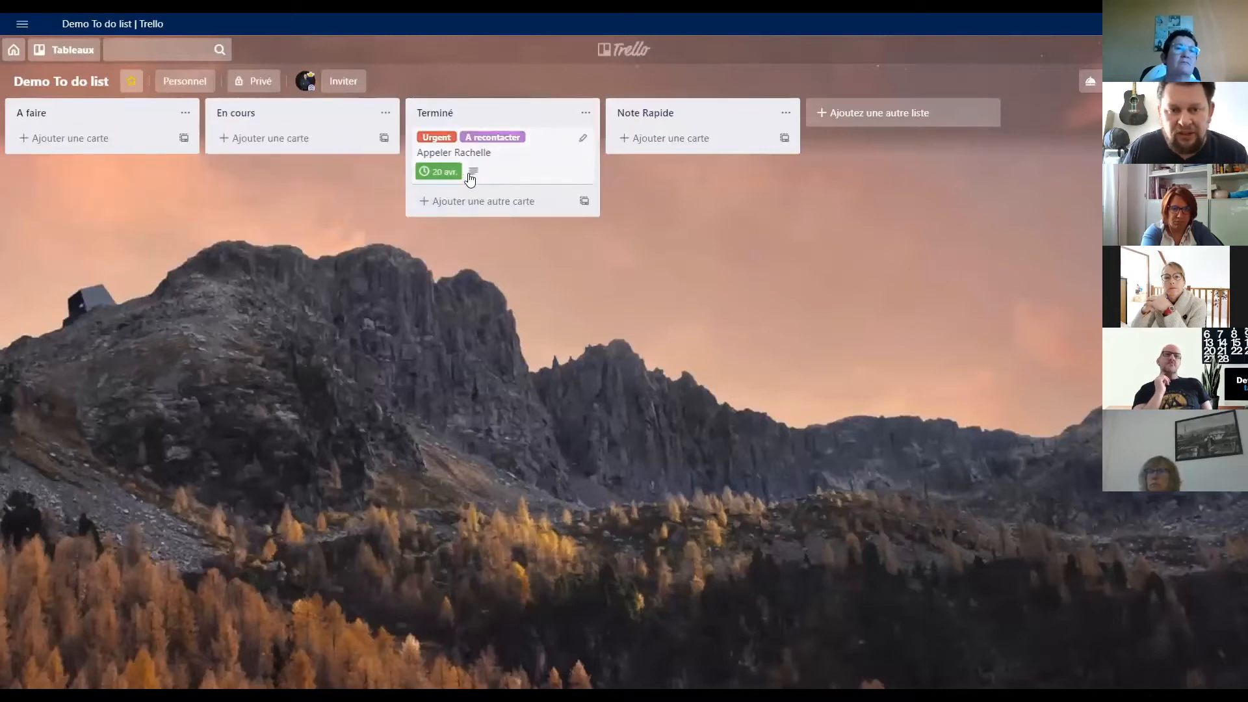
- Move the card back to A faire and unmark its due date as completed
drag(522, 154, 53, 166)
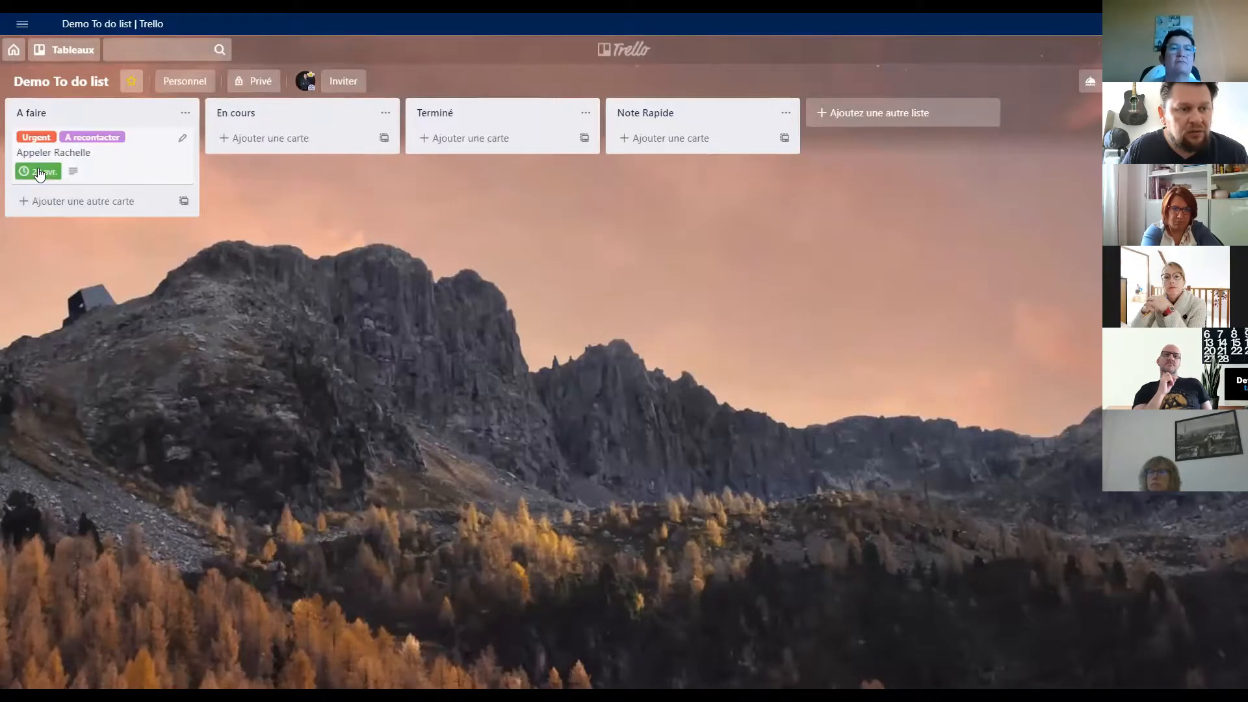
click(38, 174)
click(563, 143)
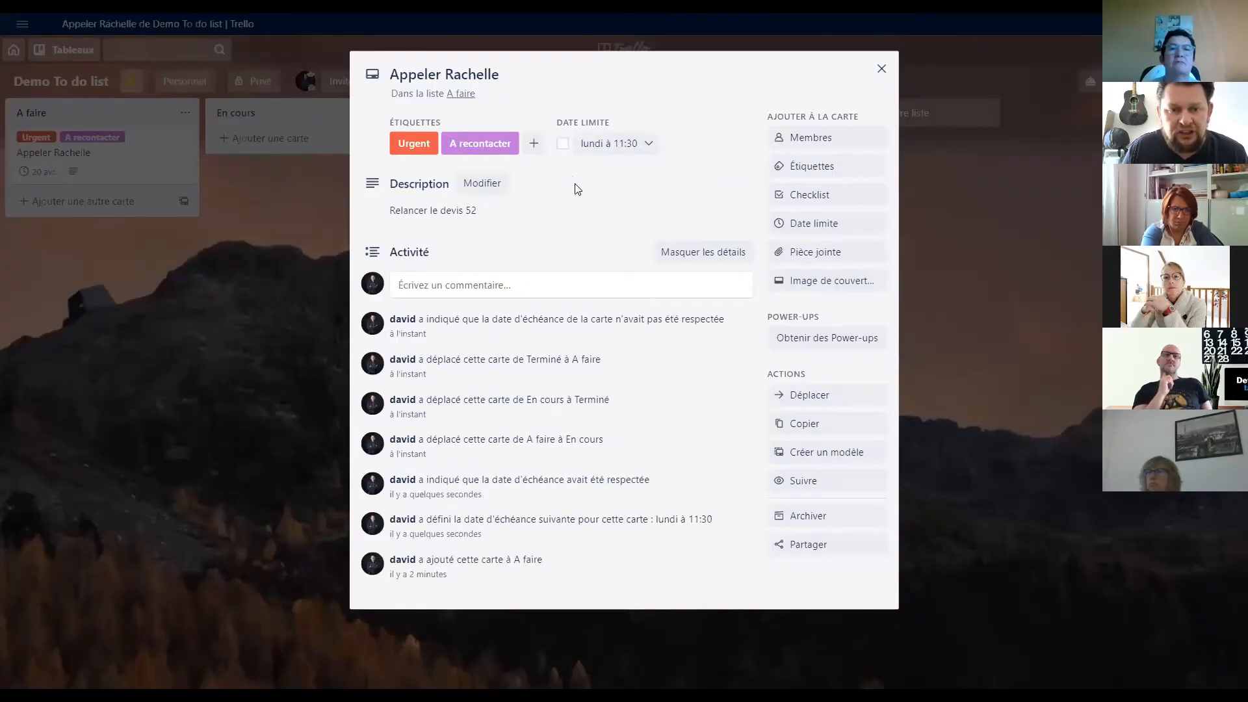
click(801, 203)
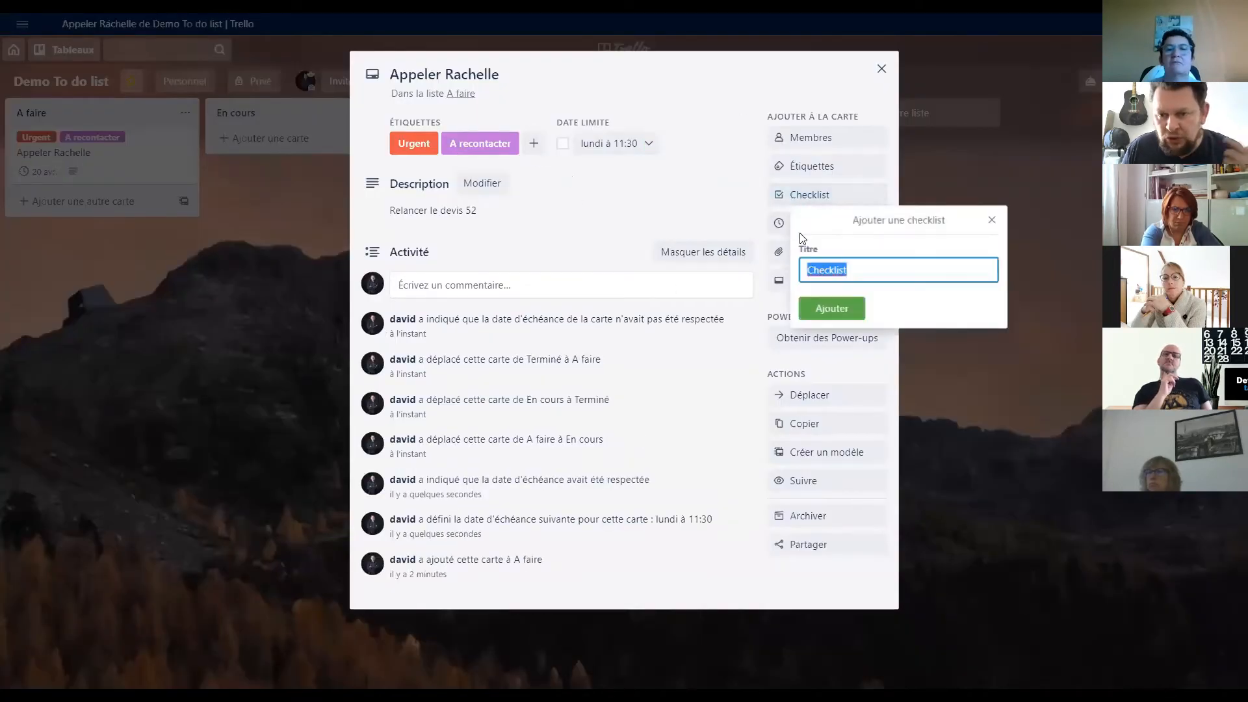
click(685, 206)
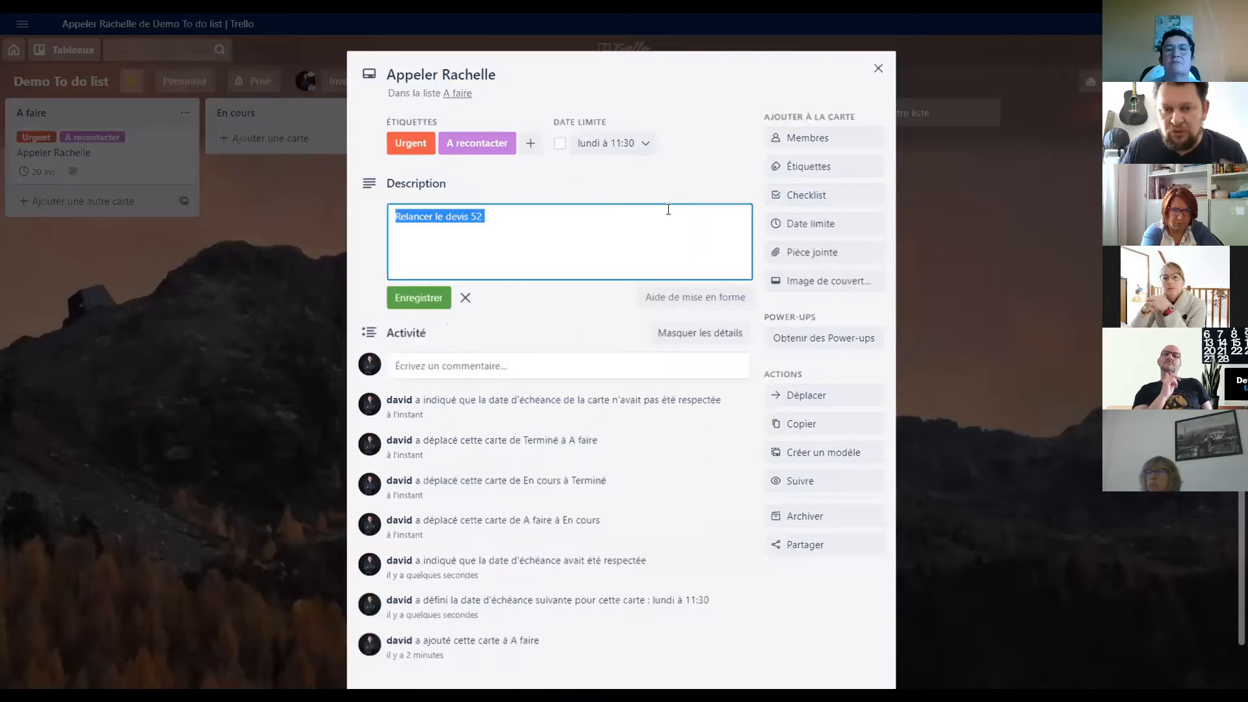
click(672, 190)
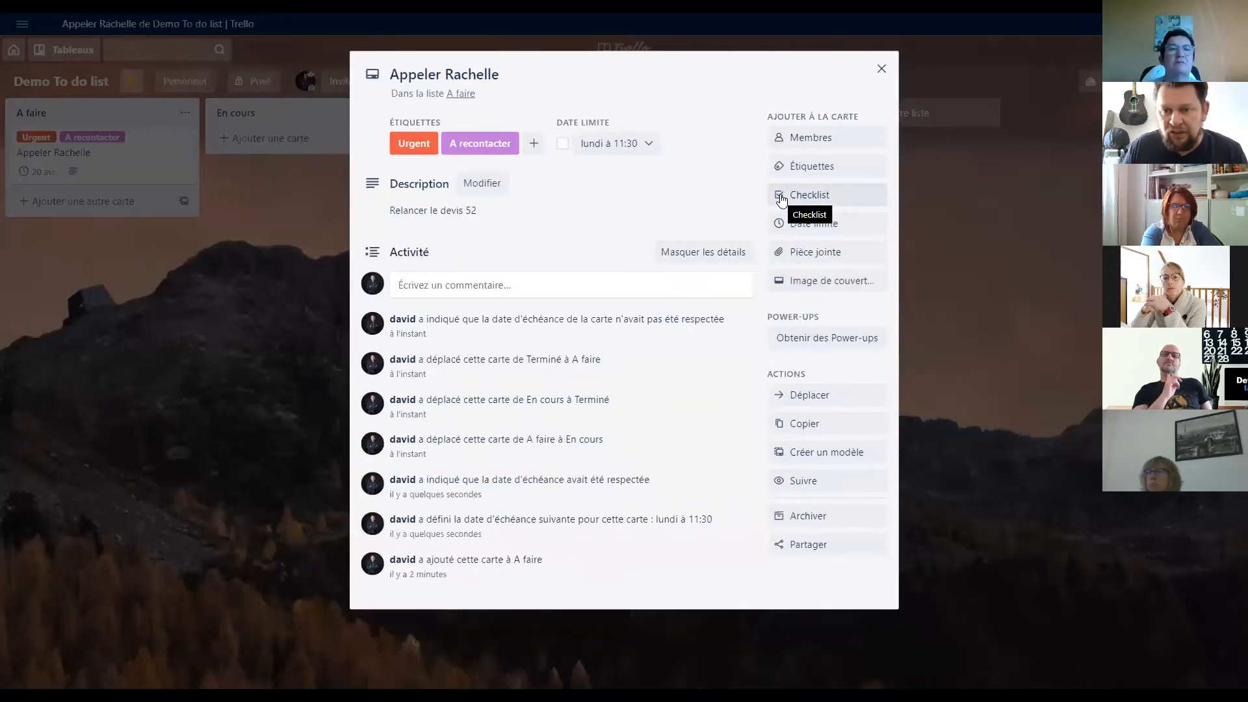
- Add a checklist titled Penser a demander to the card, with N° de siret as its first item
click(785, 198)
text(Penser a demander)
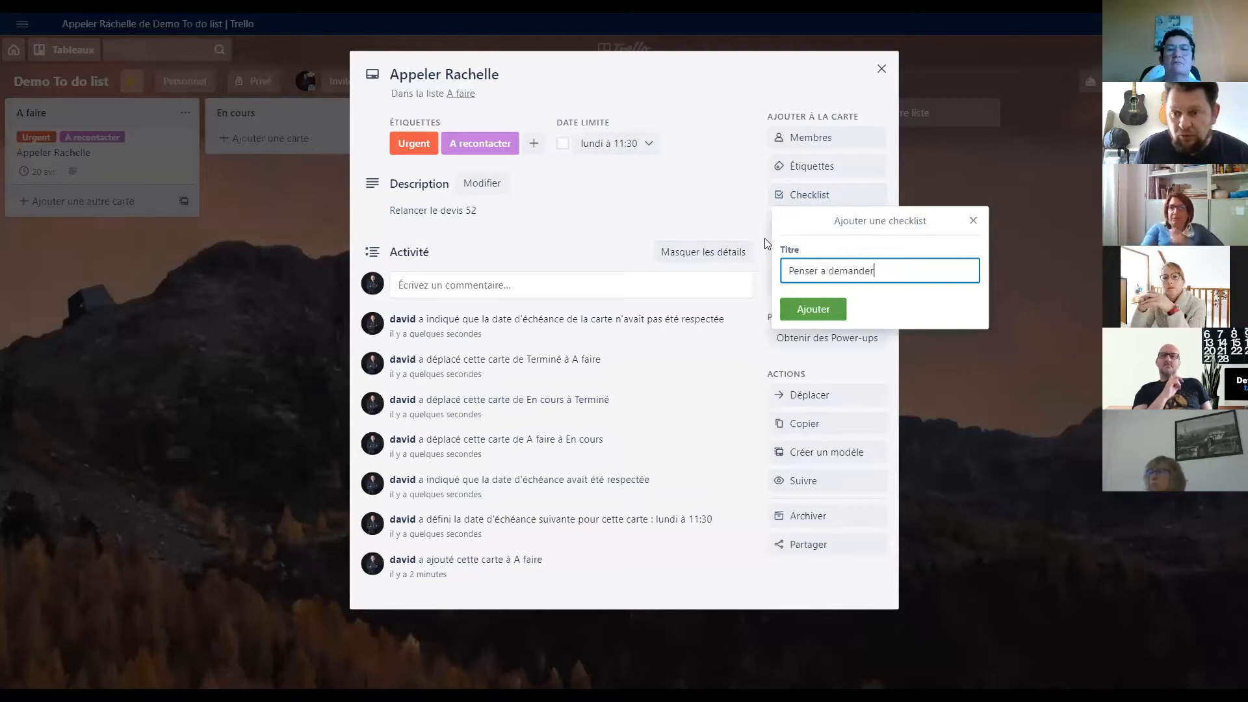
key(Return)
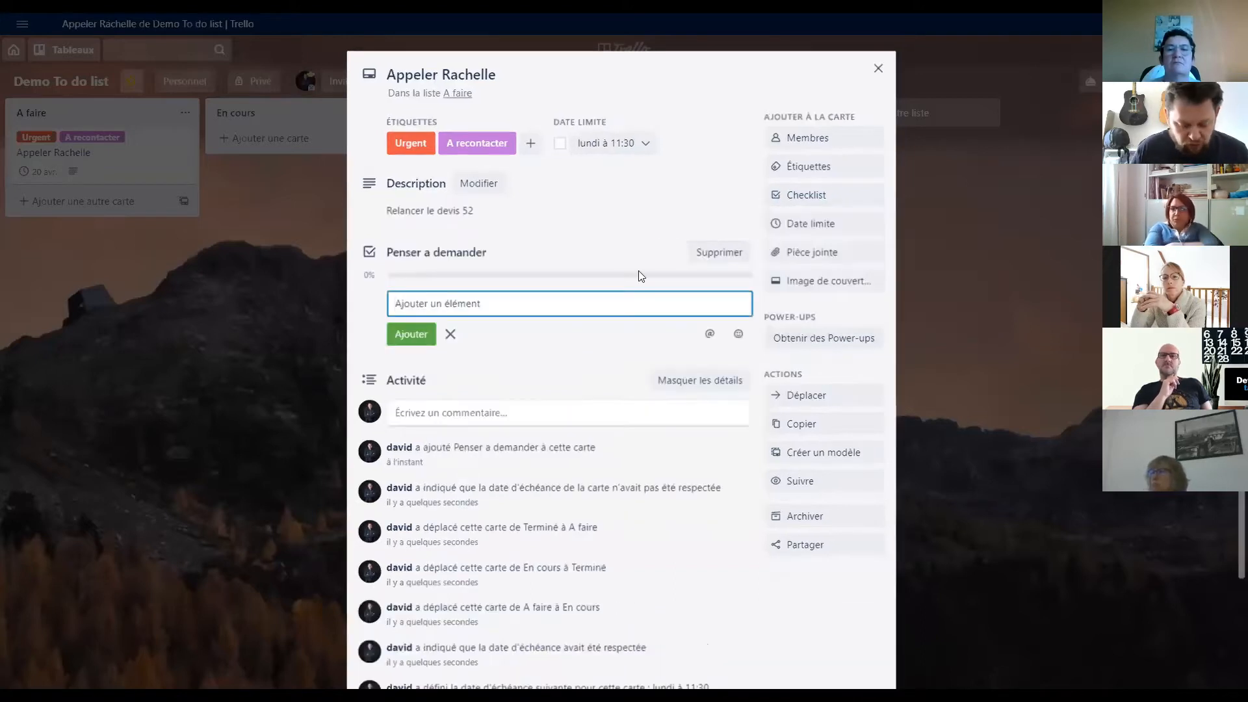
text(N° )
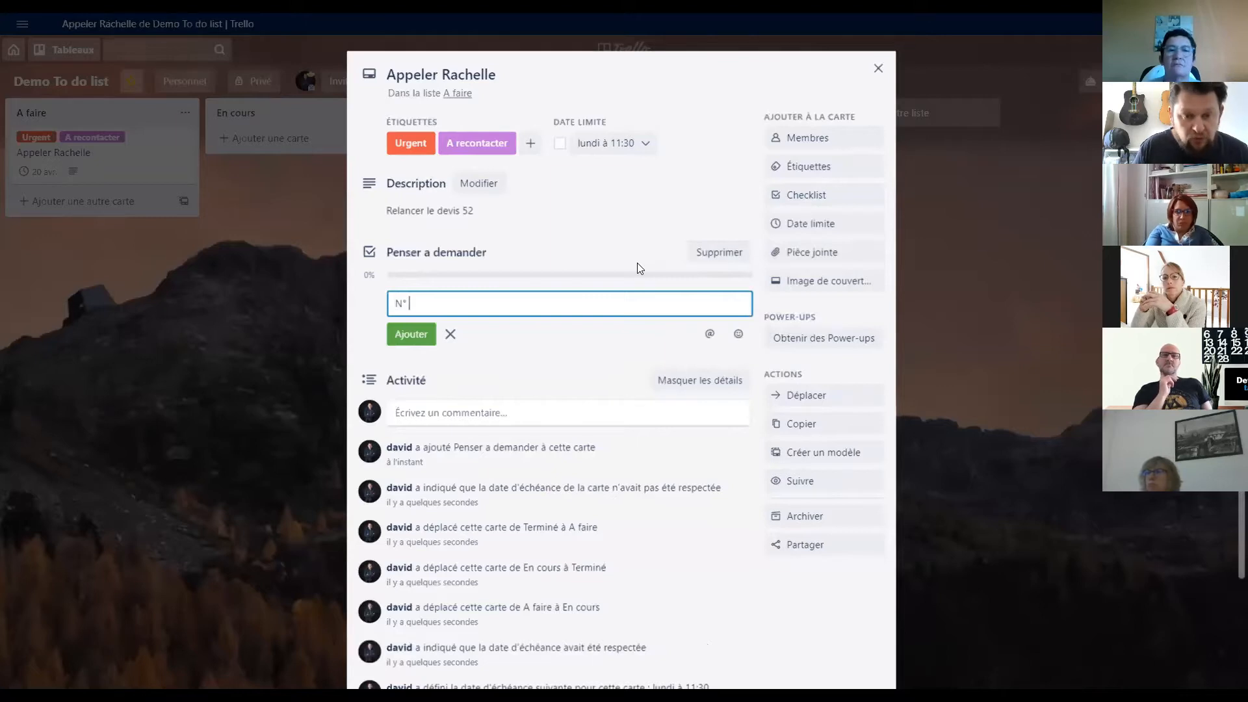
text(de siret)
key(Return)
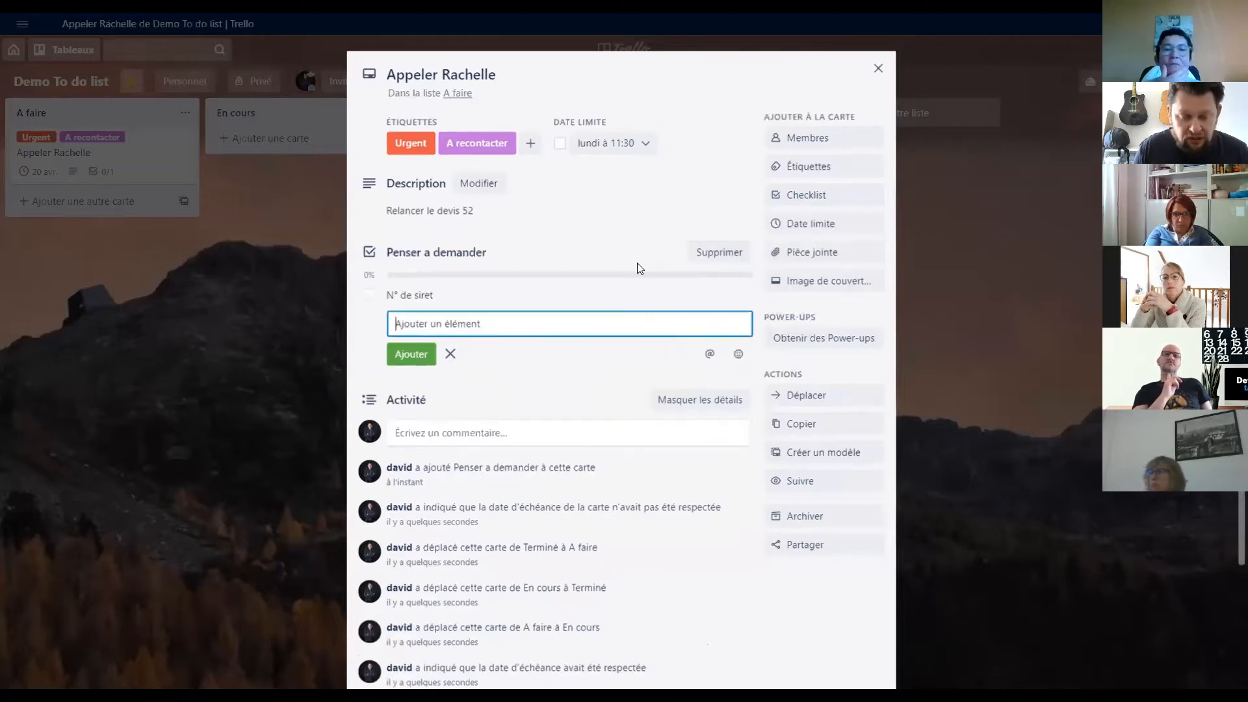
- Add the items Son accès facebook and Delai de paiement to the checklist
text(Son)
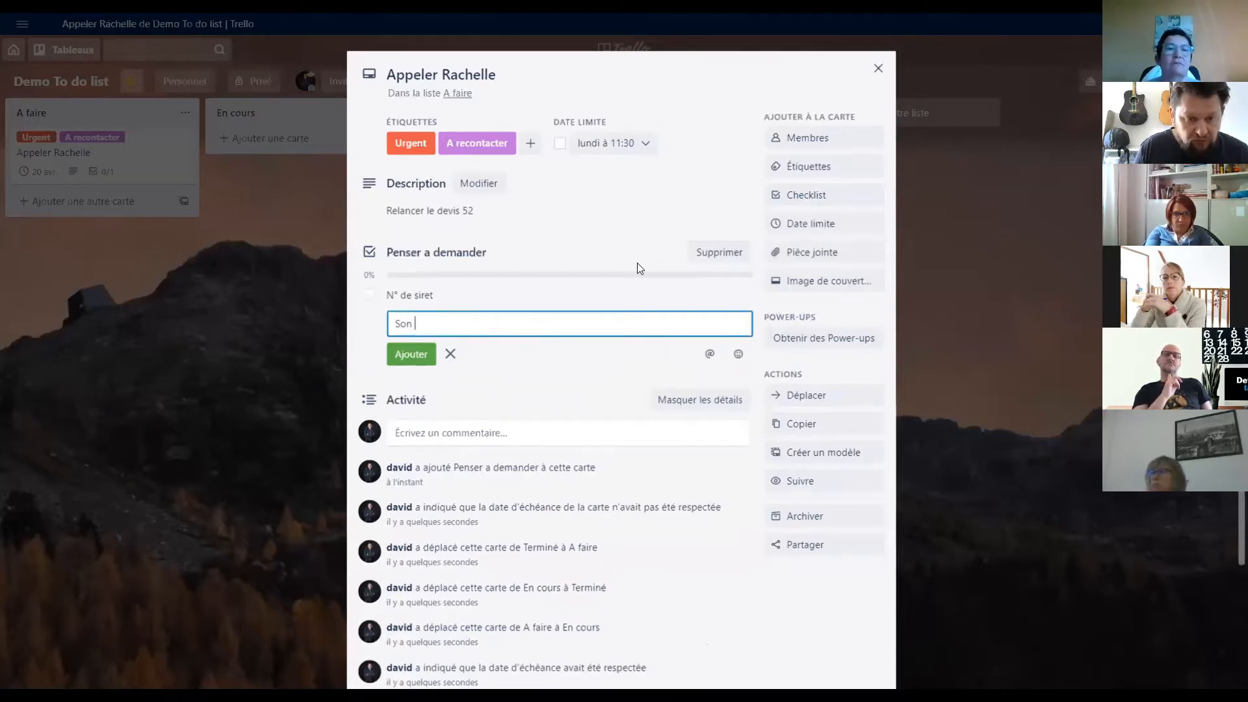
text( accès facebook)
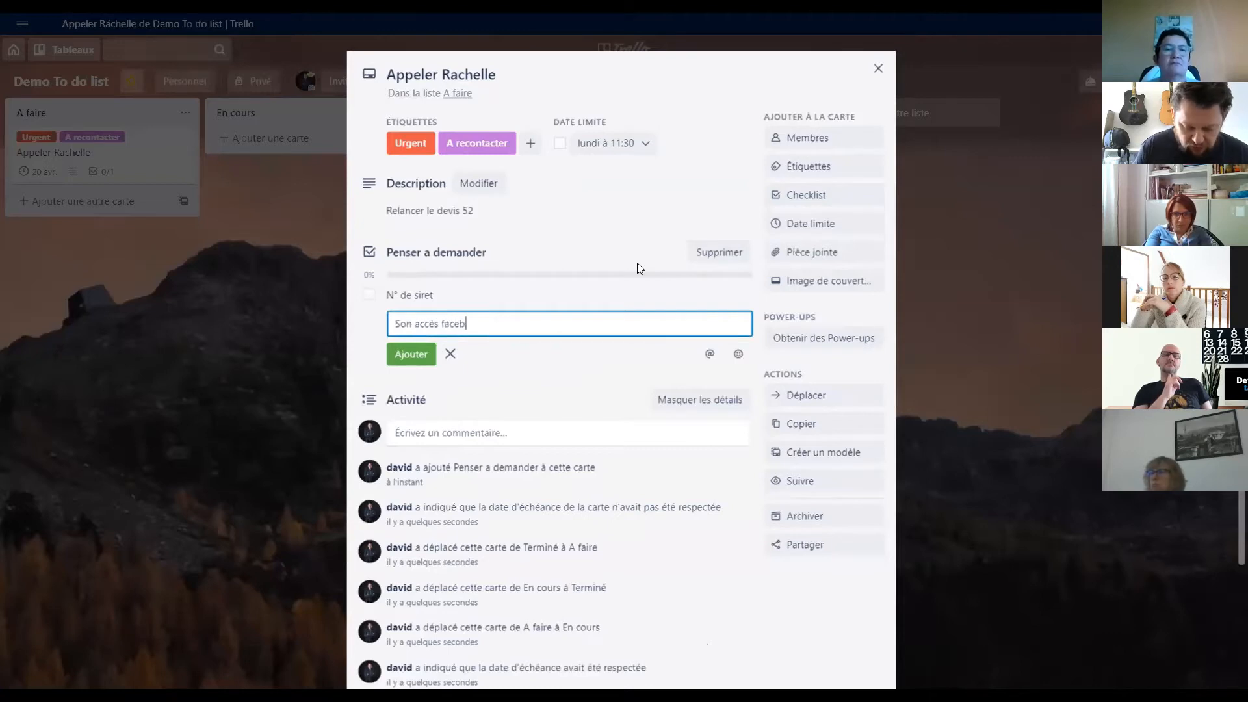
key(Return)
text(Deleai)
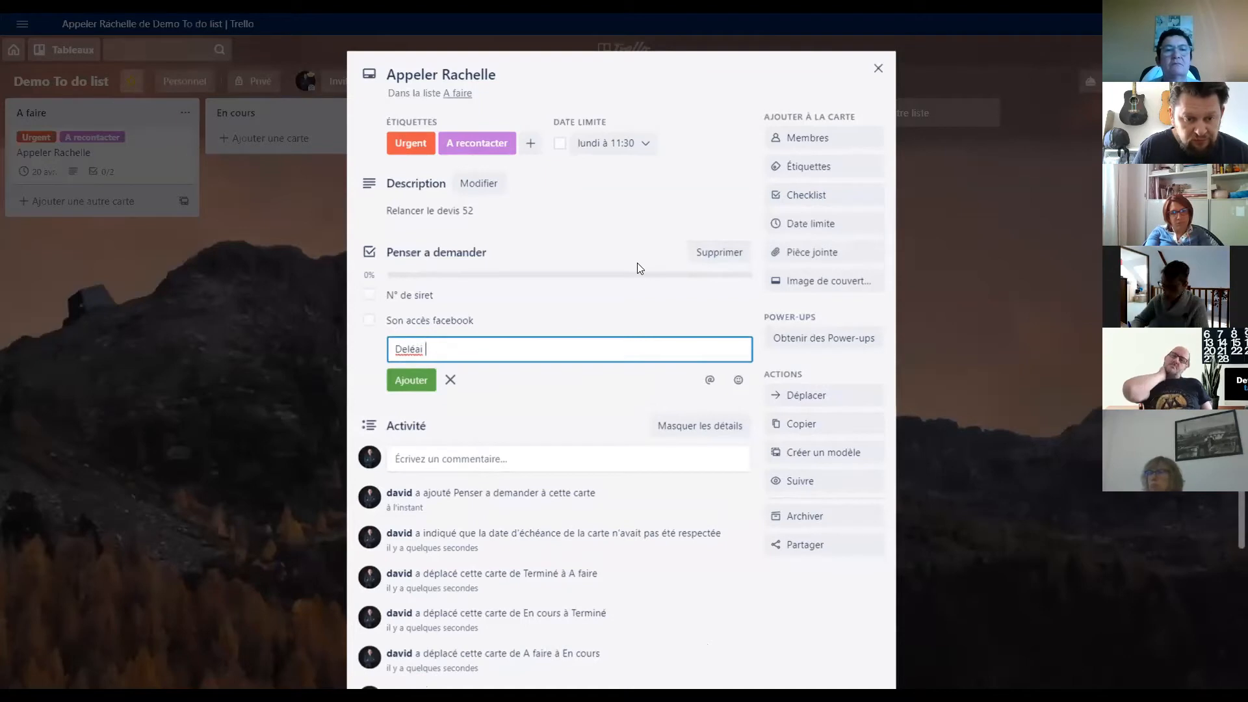
key(BackSpace)
key(BackSpace)
key(BackSpace)
key(BackSpace)
text(ai de paiement)
key(Return)
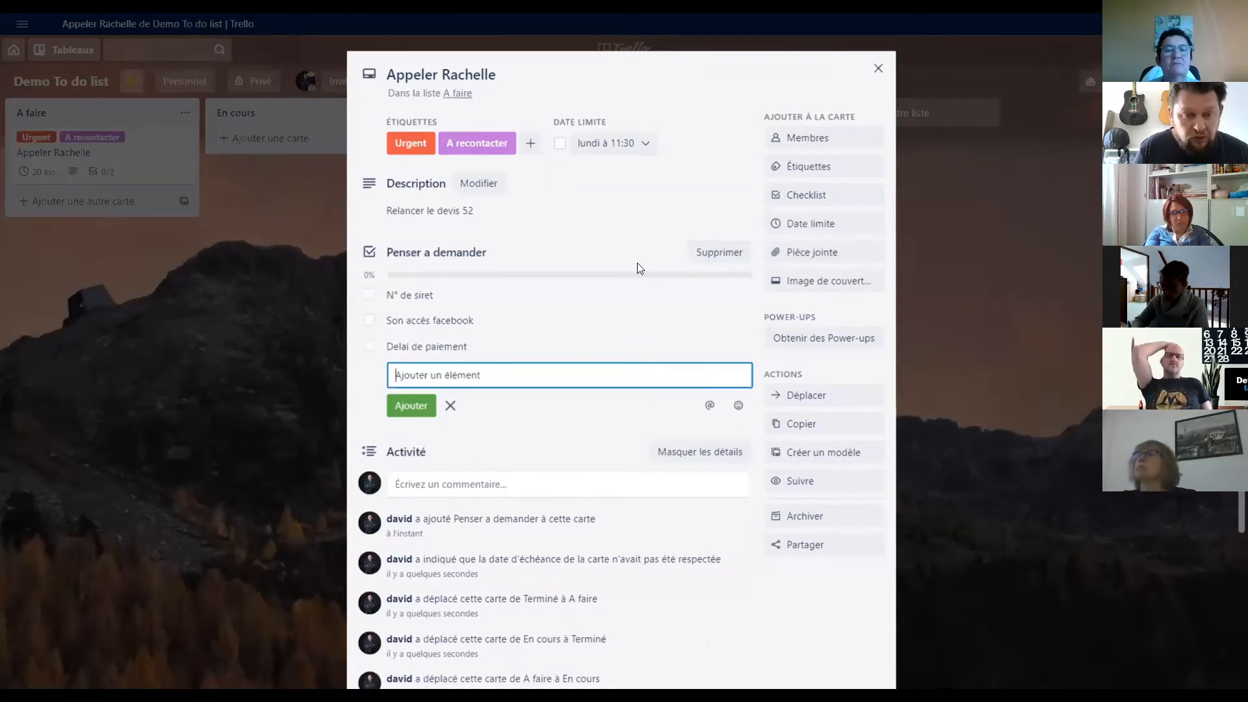
- Add the checklist item INterlocuteur principal du projet and return to the board
text(INterlocuteur principal du pro)
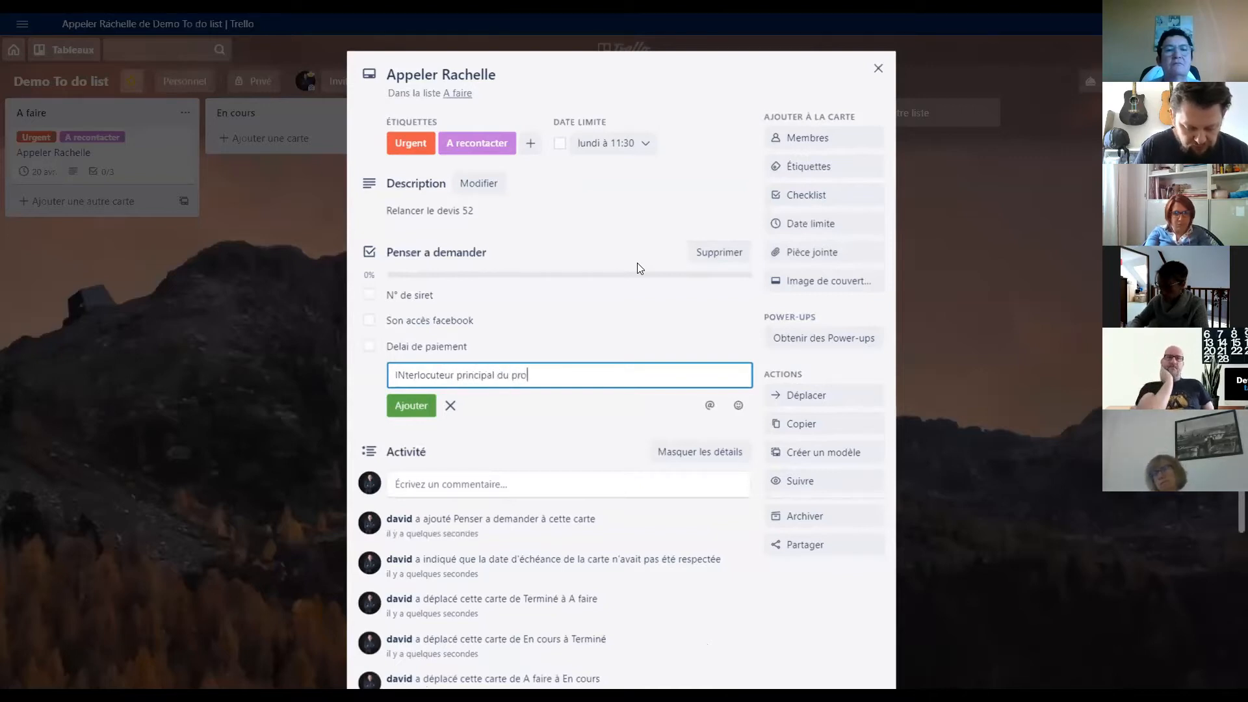
text(jet)
key(Return)
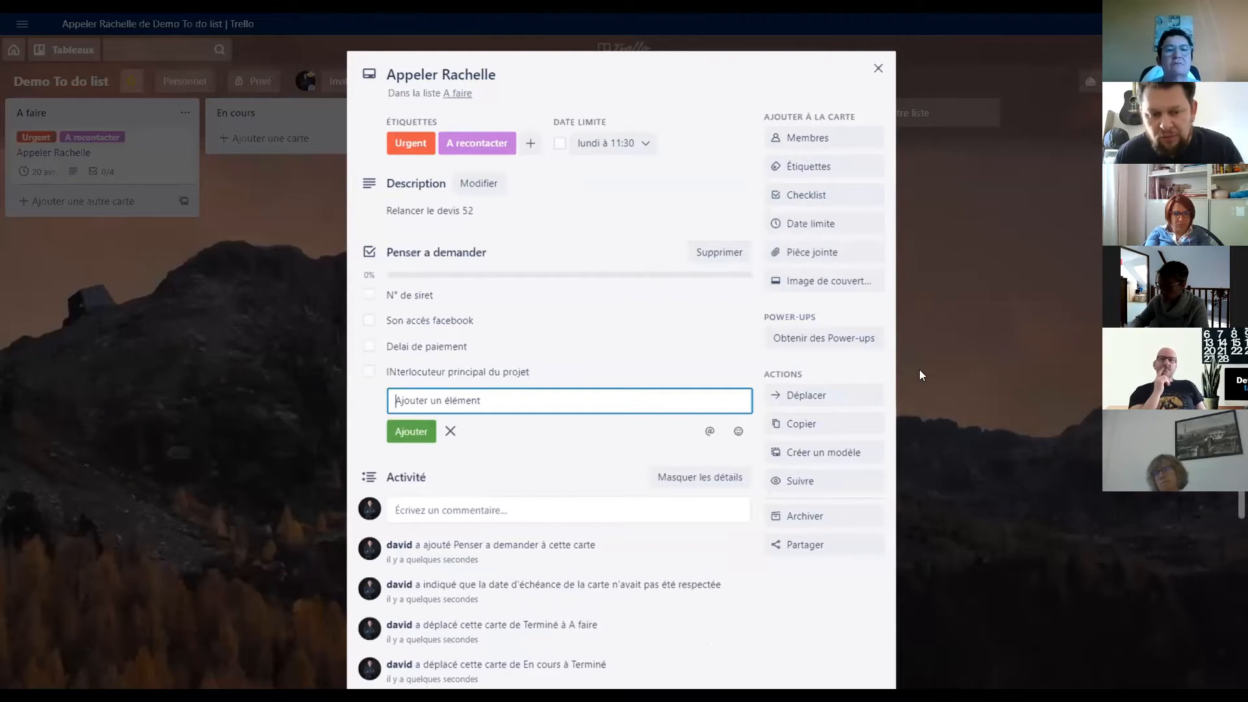
click(1006, 336)
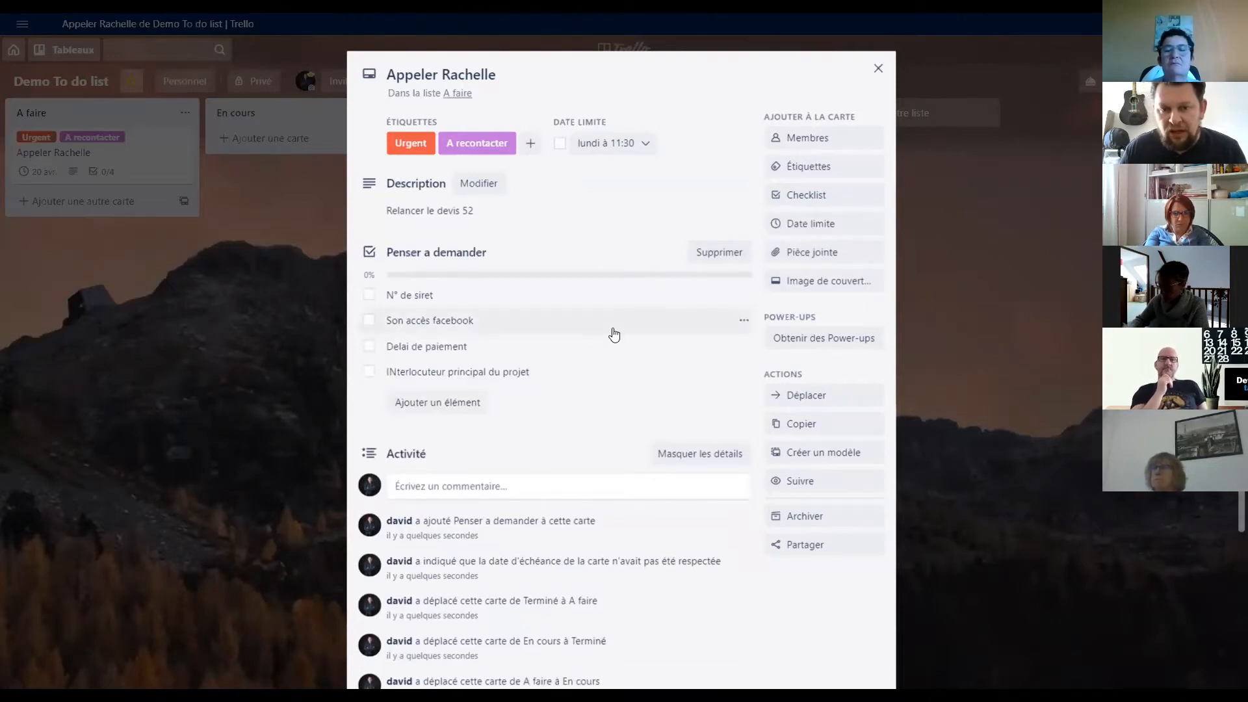
click(1017, 186)
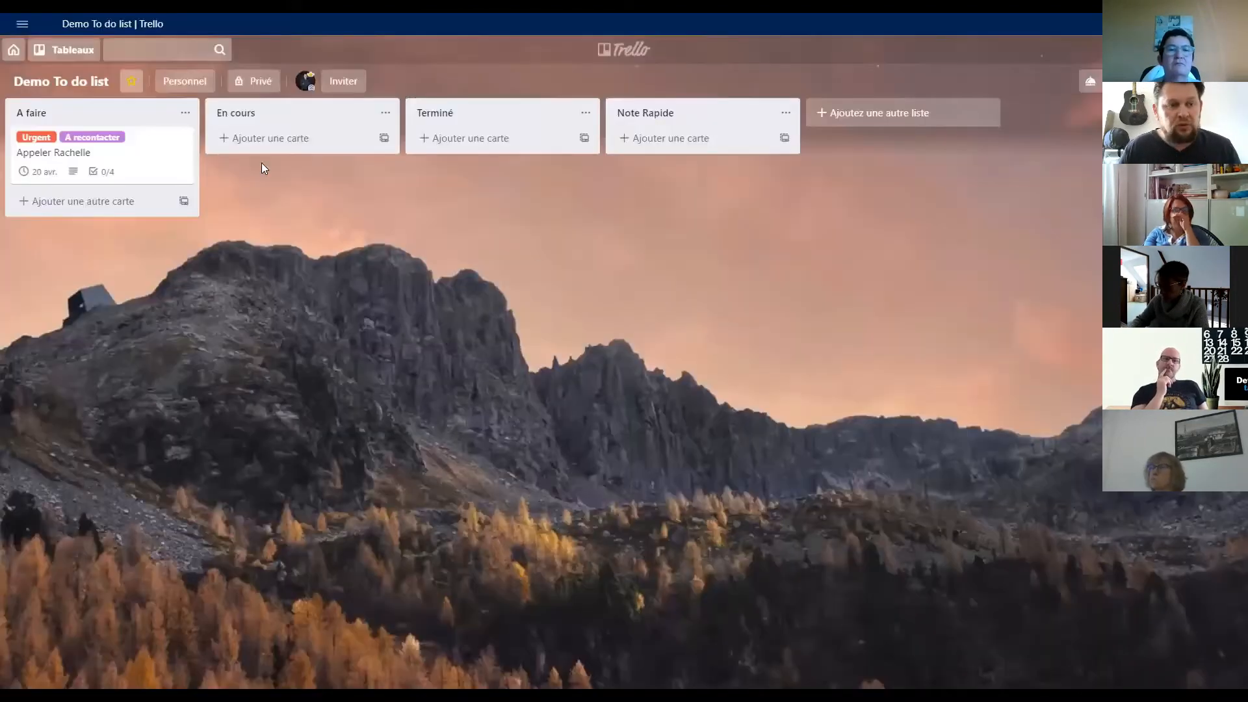
- Attach Orange Bleu Œufs de Pâques Publication Facebook.jpg and shutterstock_585234011.jpg to the card, and return to the board
click(171, 165)
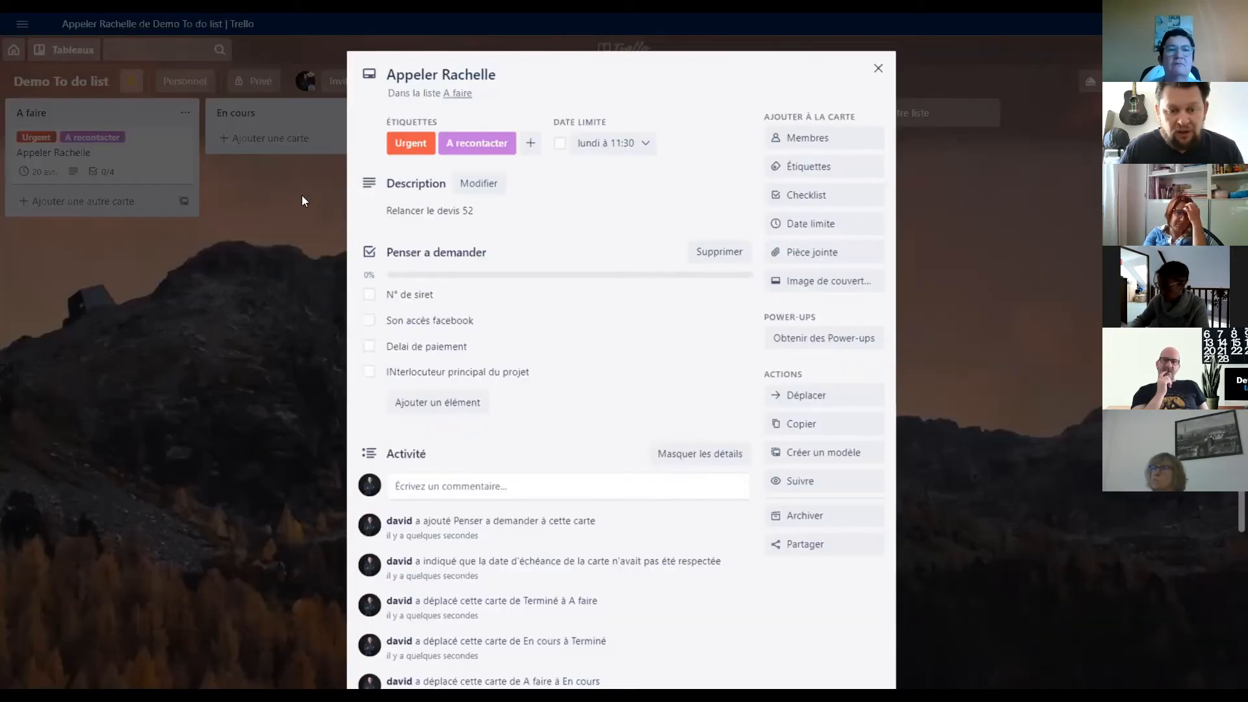
click(206, 334)
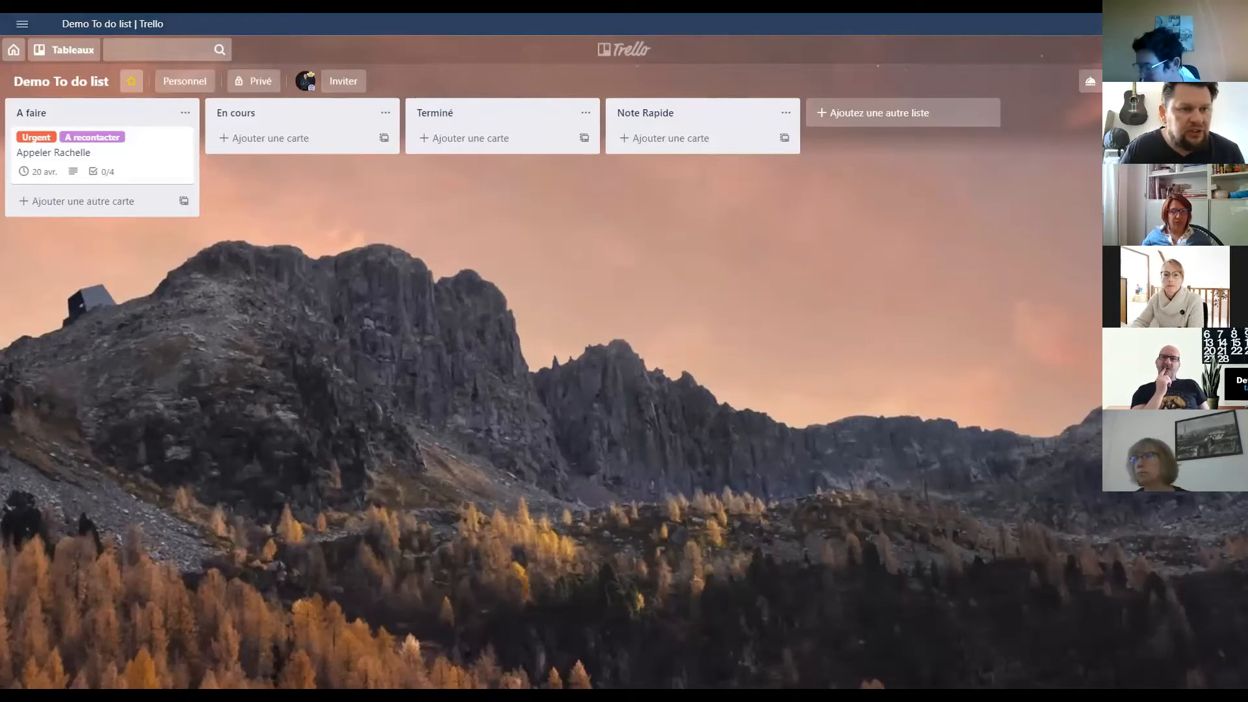
click(53, 152)
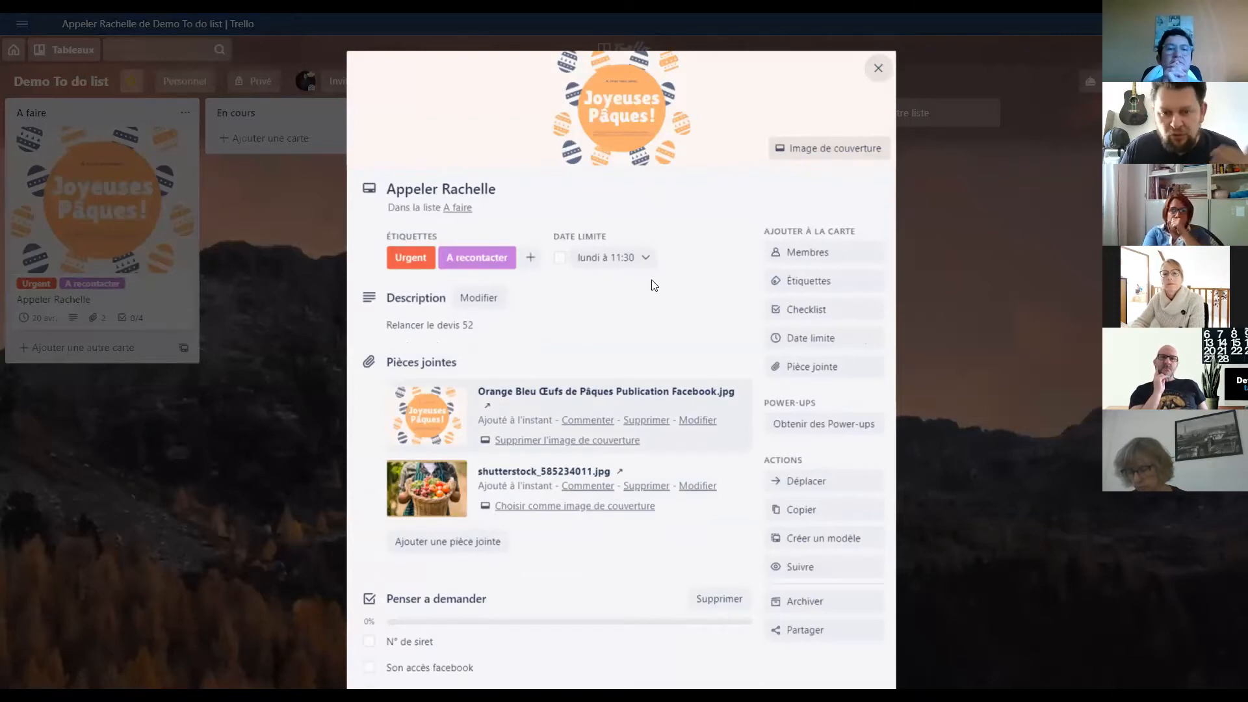
click(878, 68)
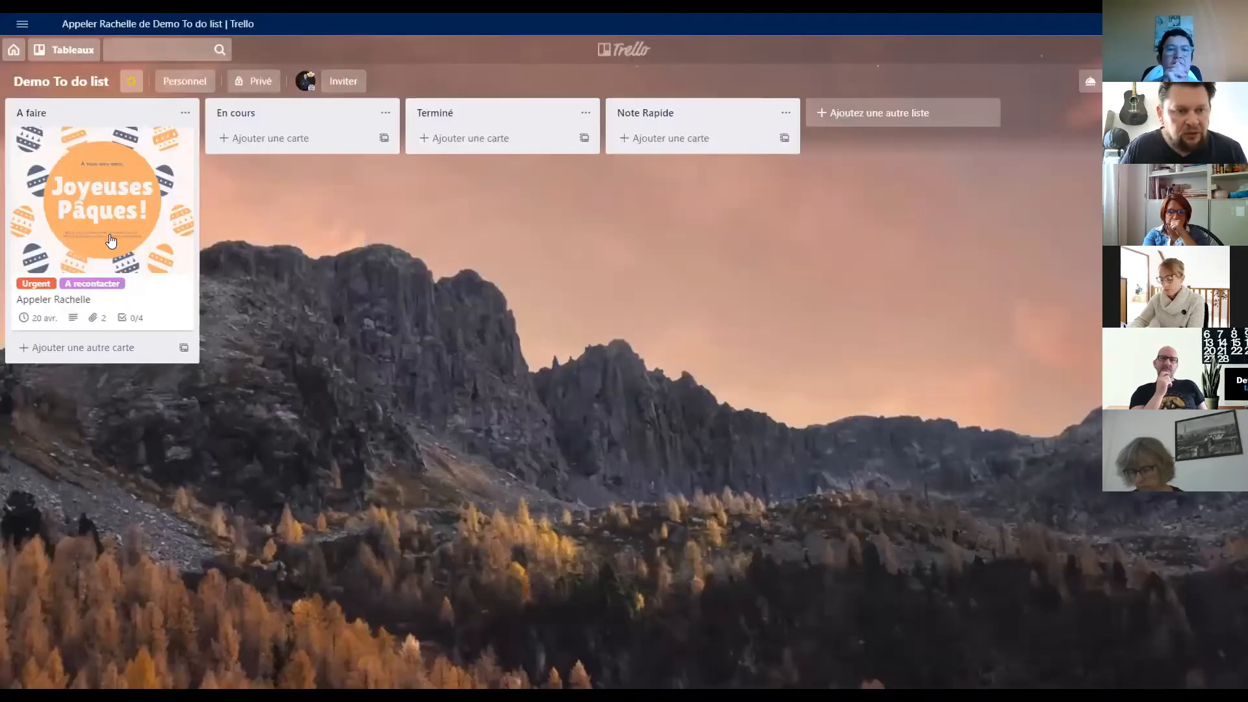
- Reopen the card and examine its attachments and their cover image options
click(151, 218)
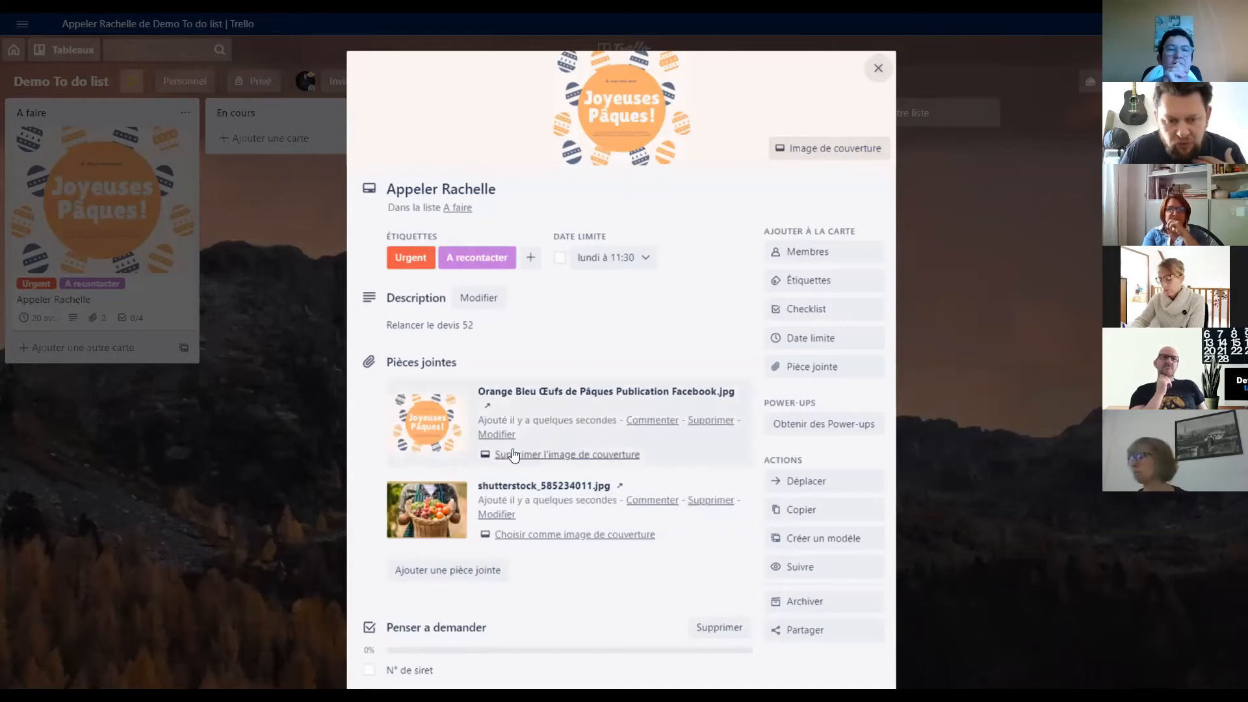
scroll(641, 353, down, 1)
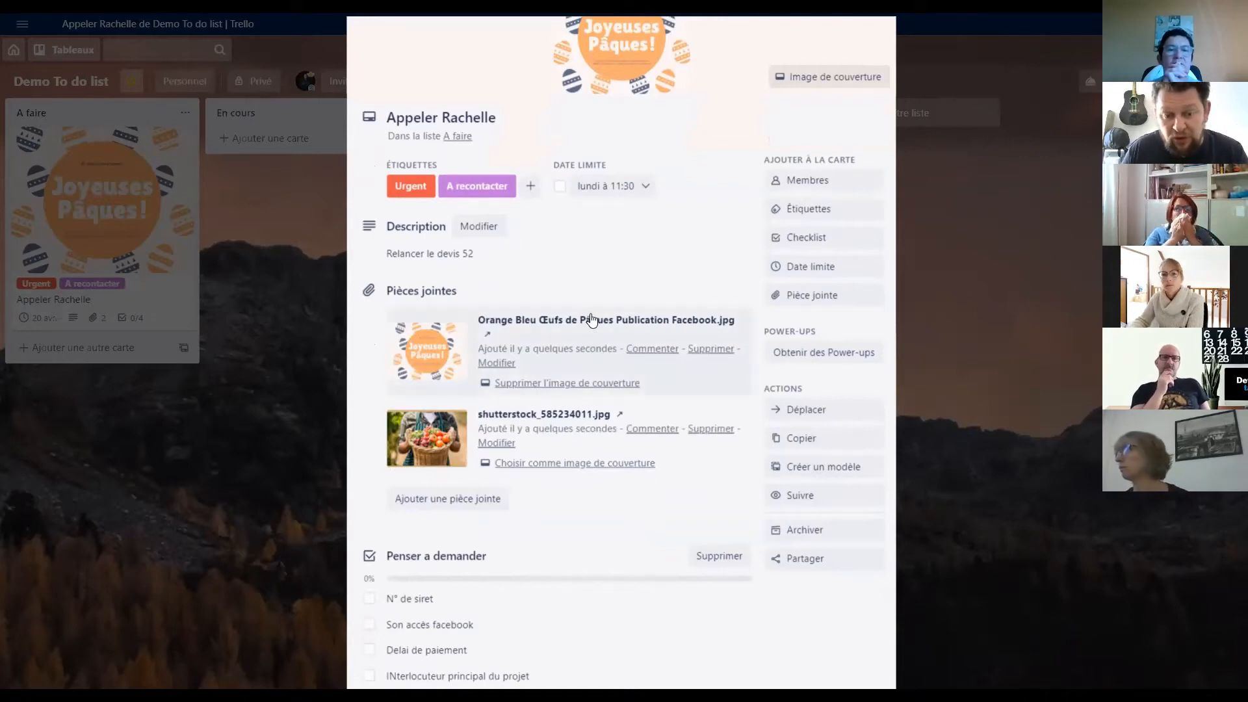
- Mark all four items of the Penser a demander checklist as complete, from N° de siret to INterlocuteur principal du projet, and return to the board
scroll(546, 479, down, 1)
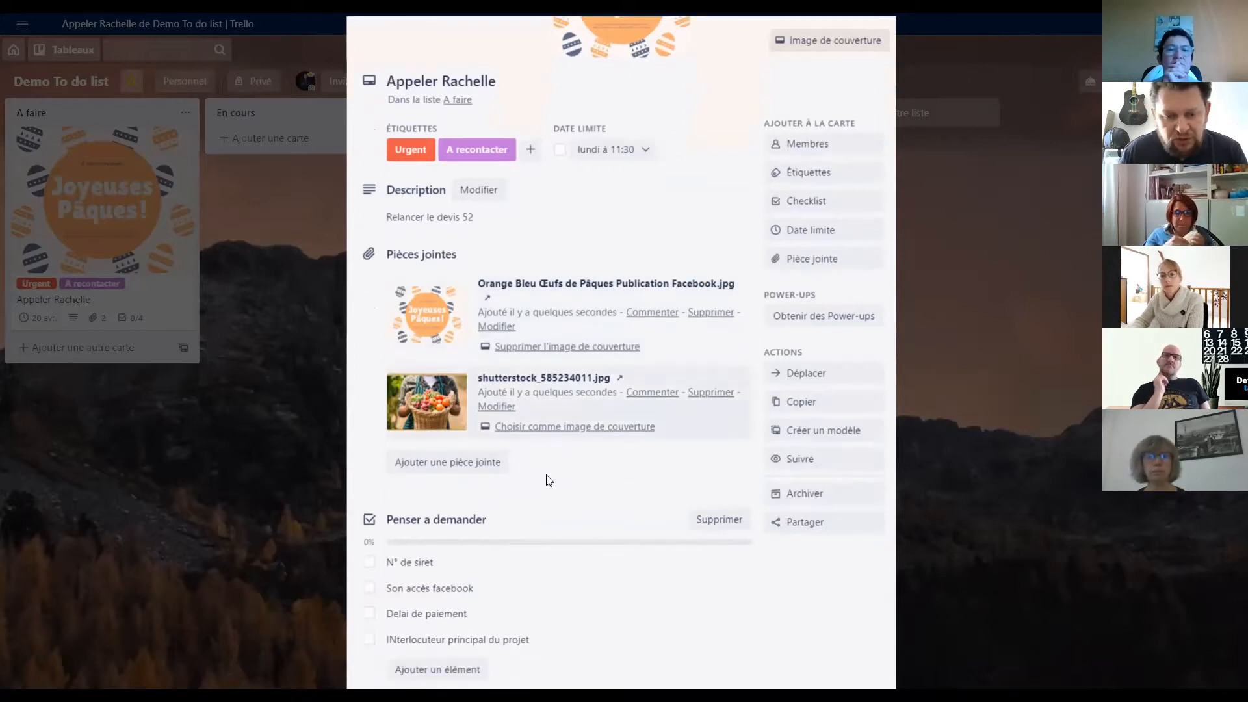
scroll(585, 364, up, 1)
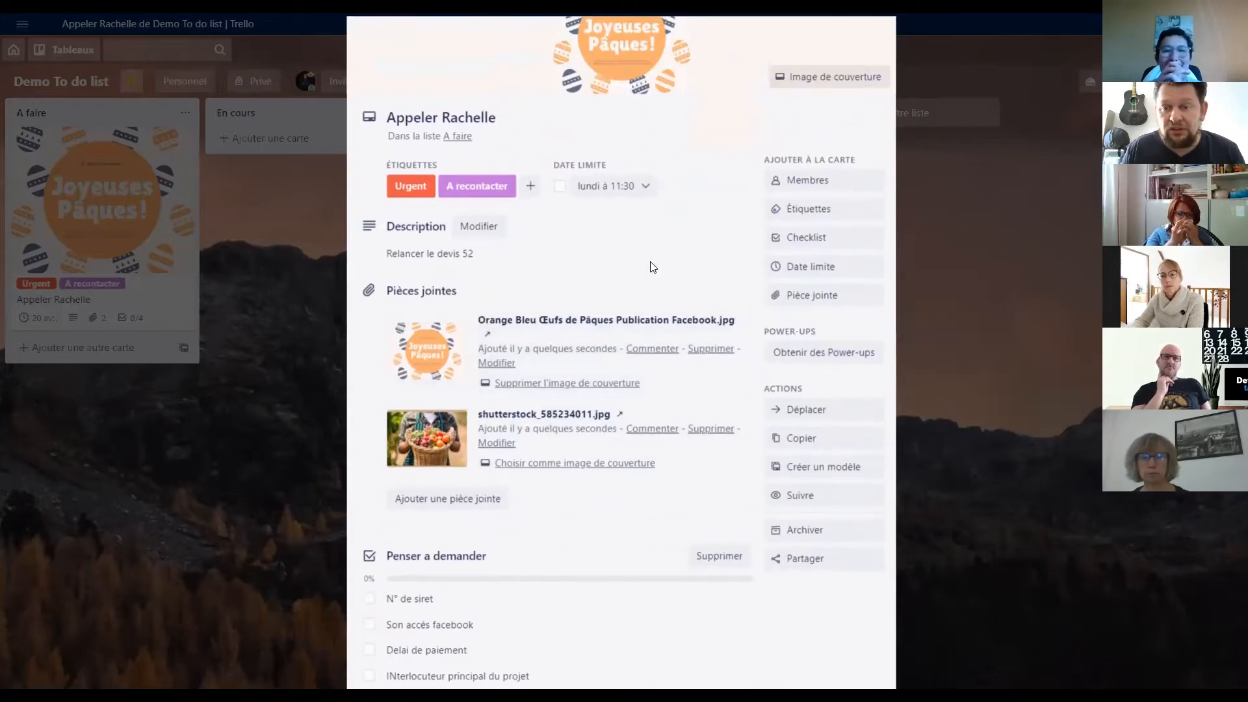
scroll(529, 379, down, 2)
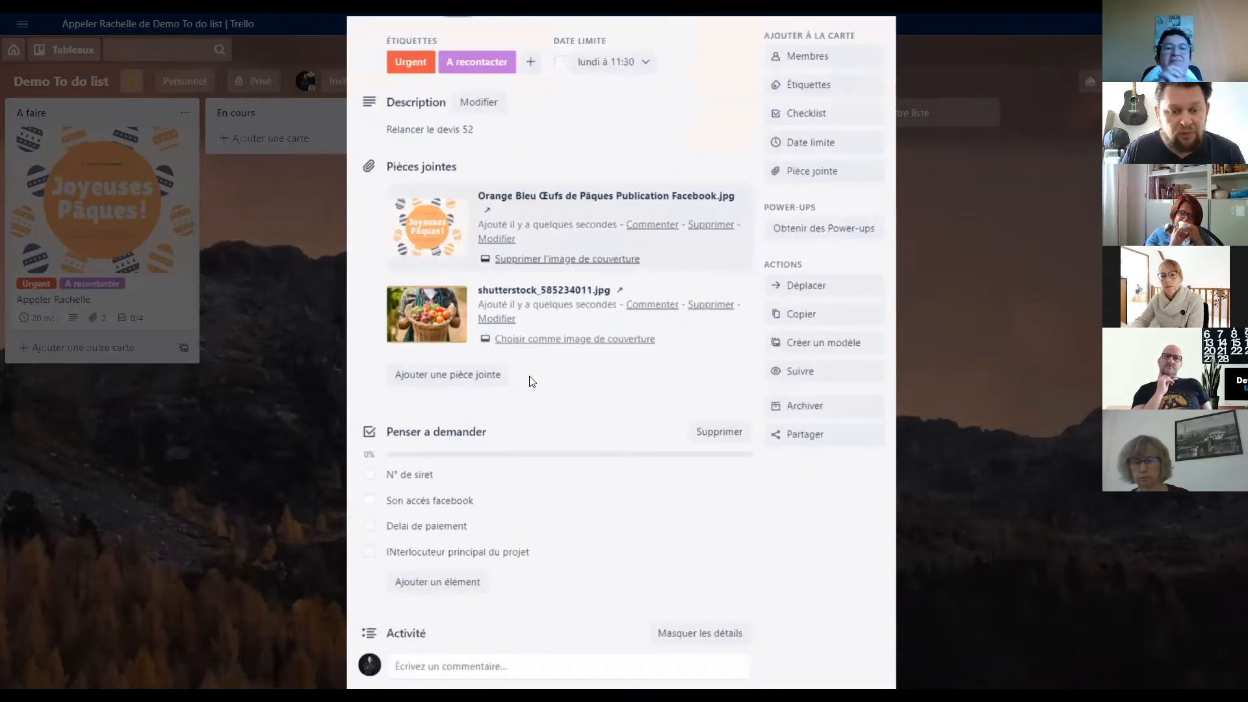
click(369, 455)
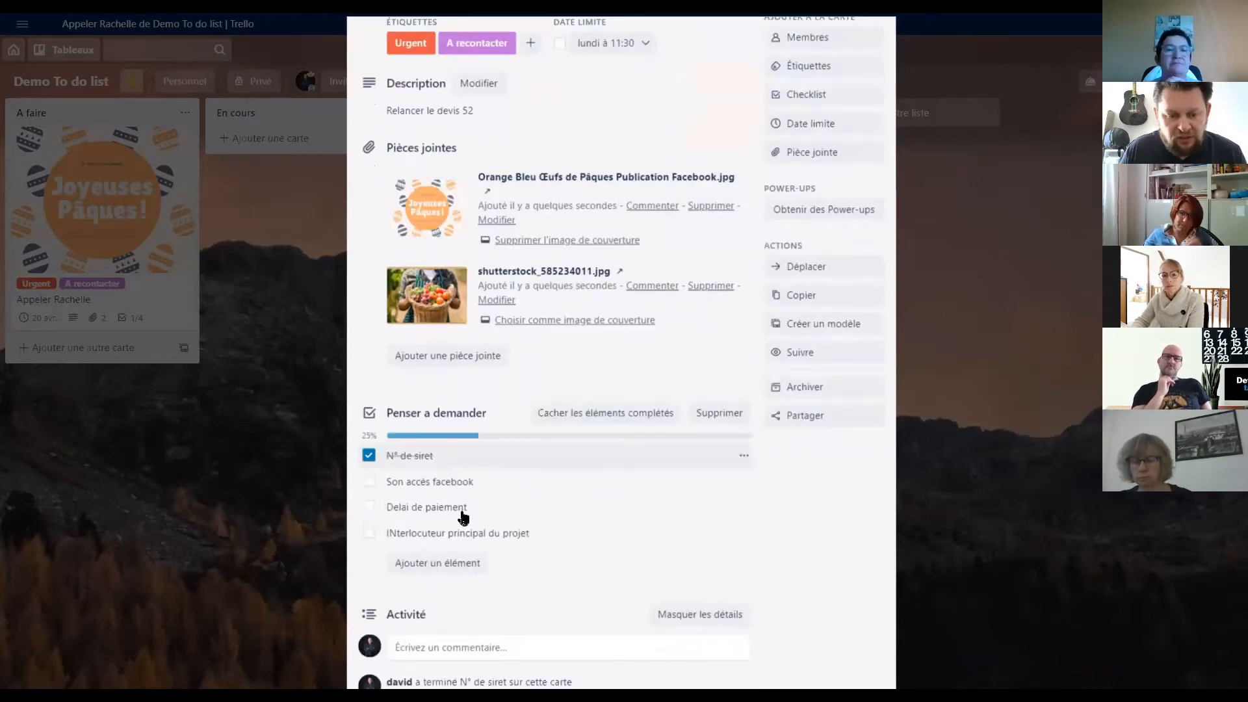
scroll(422, 390, down, 2)
click(369, 342)
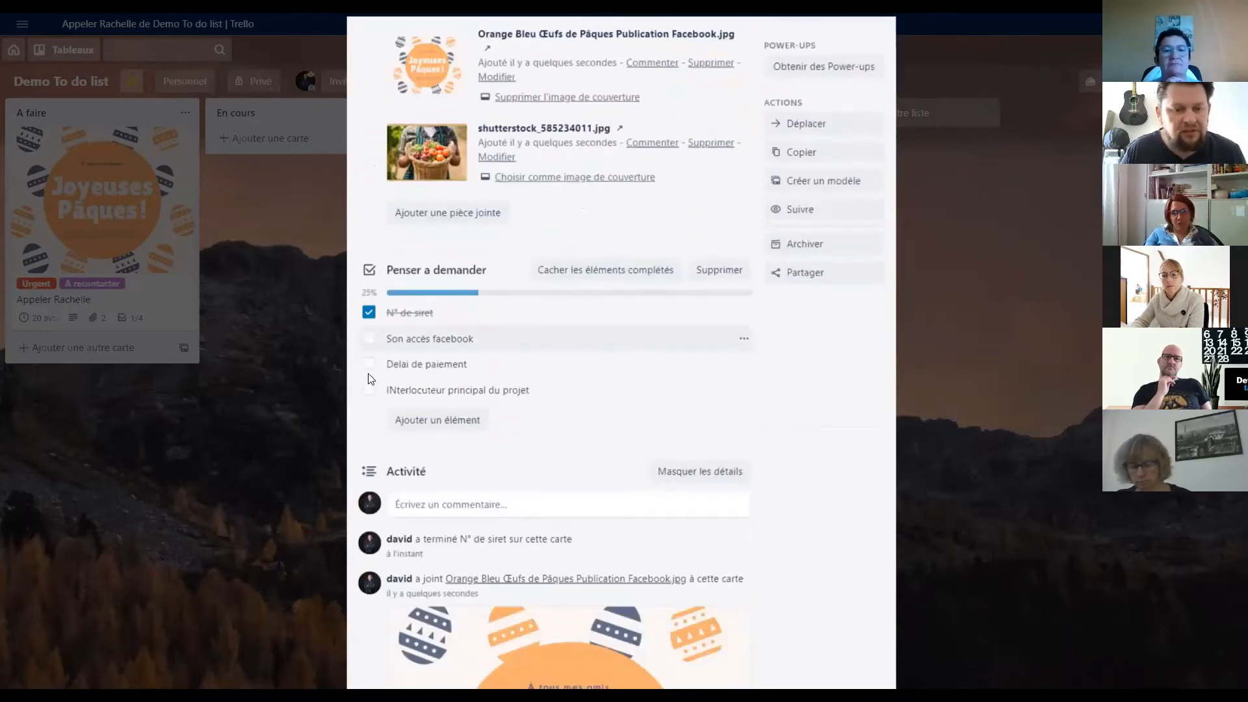
click(369, 364)
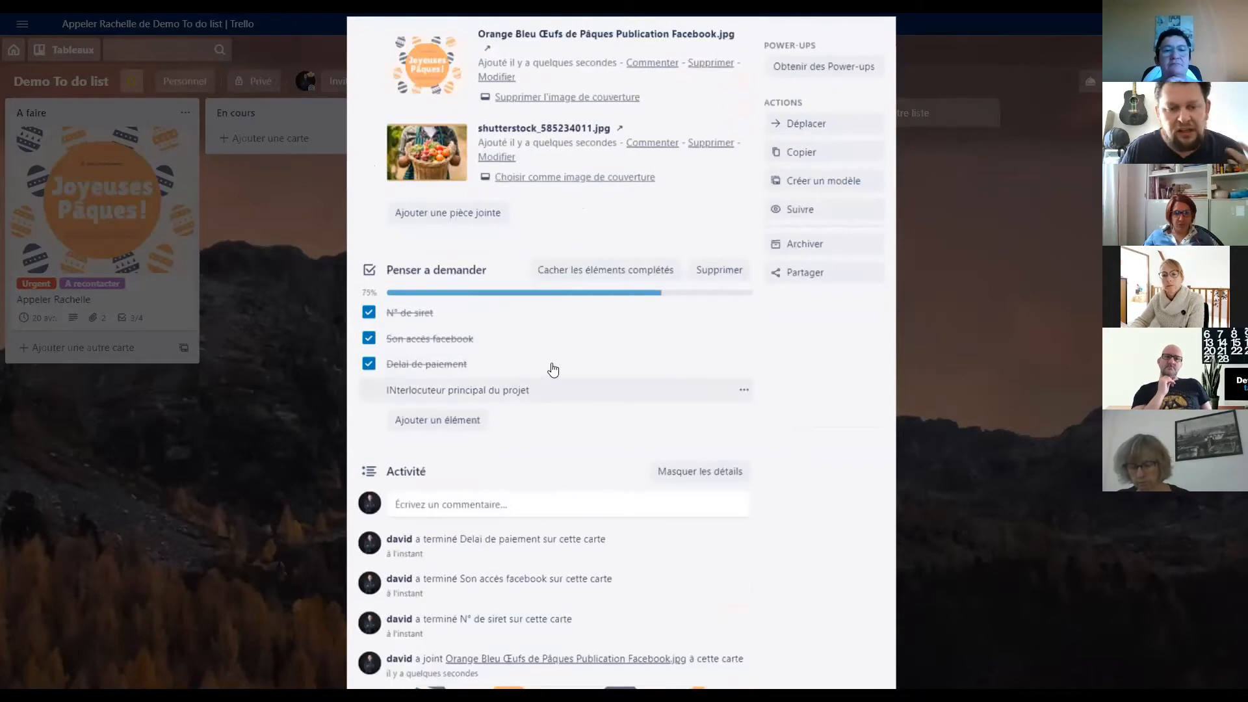
click(369, 390)
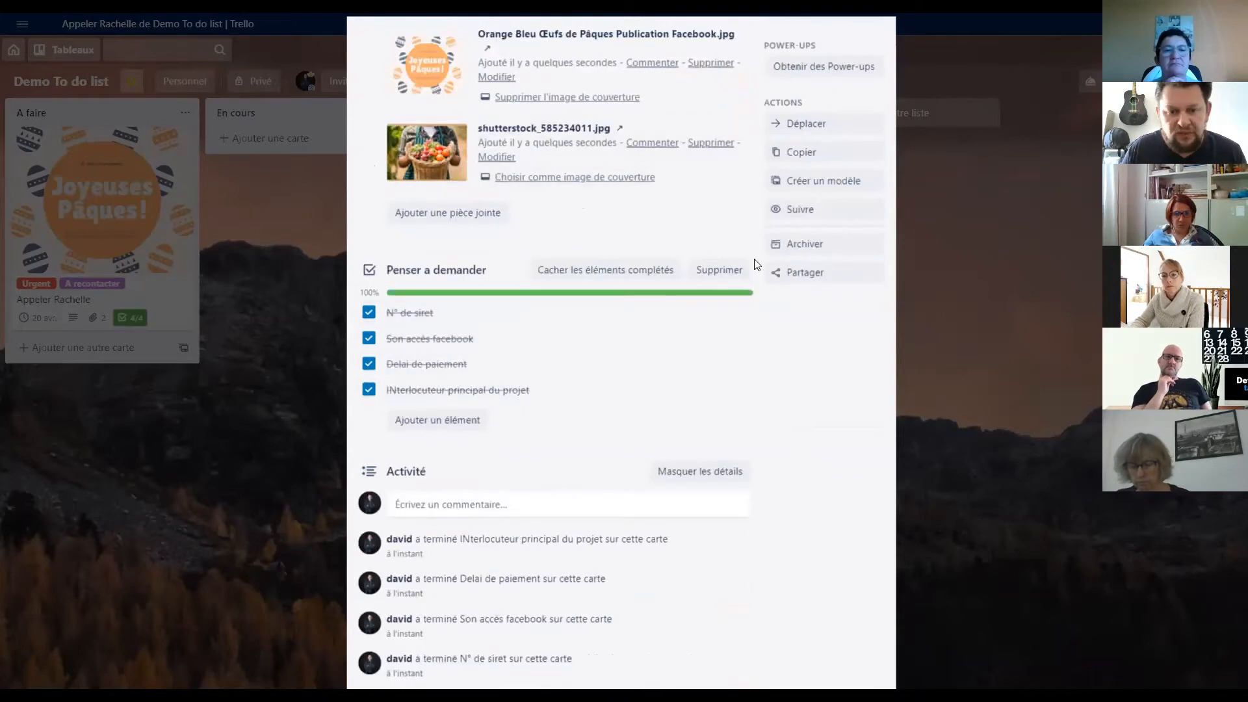
click(162, 343)
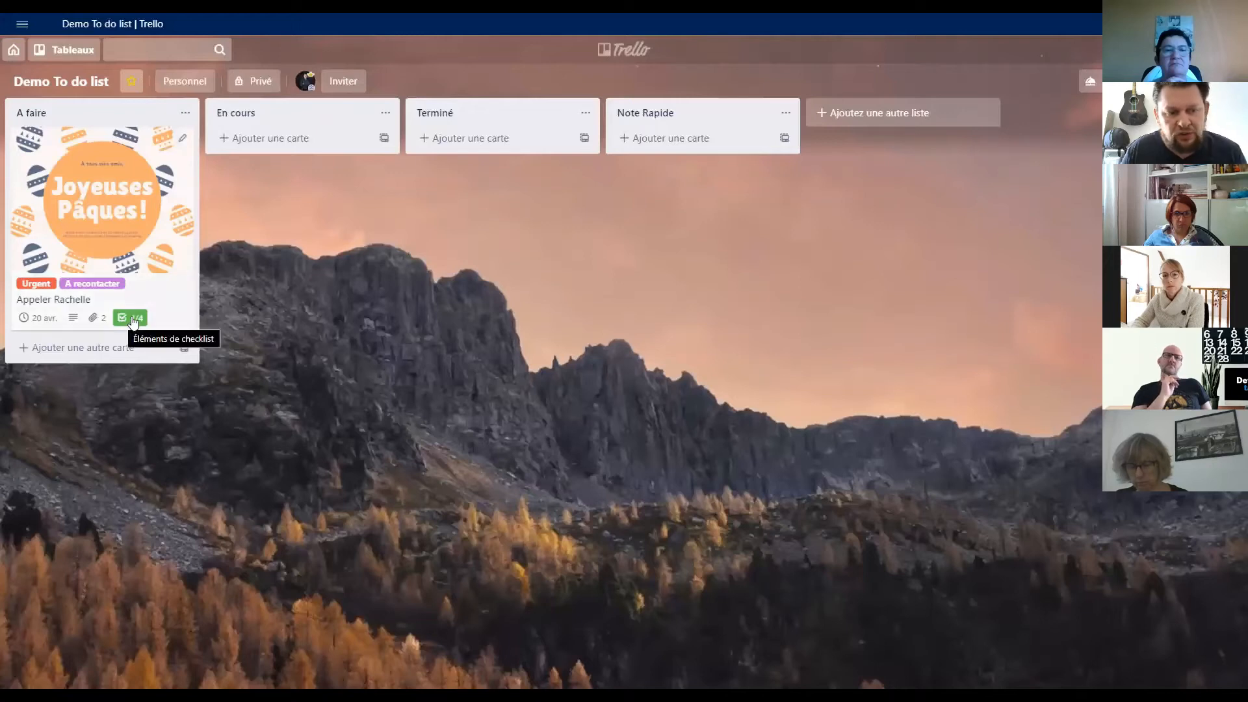
- Reopen the card and mark the checklist items Son accès facebook and Delai de paiement as incomplete
click(133, 321)
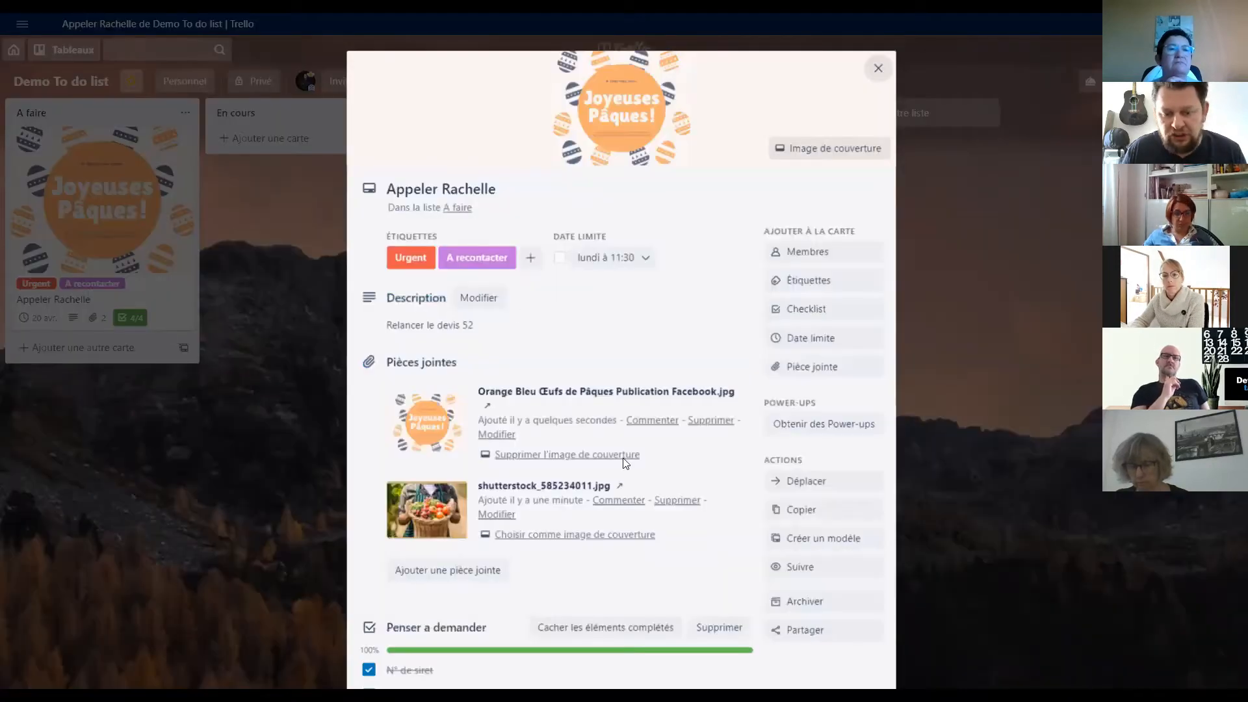
scroll(366, 486, down, 3)
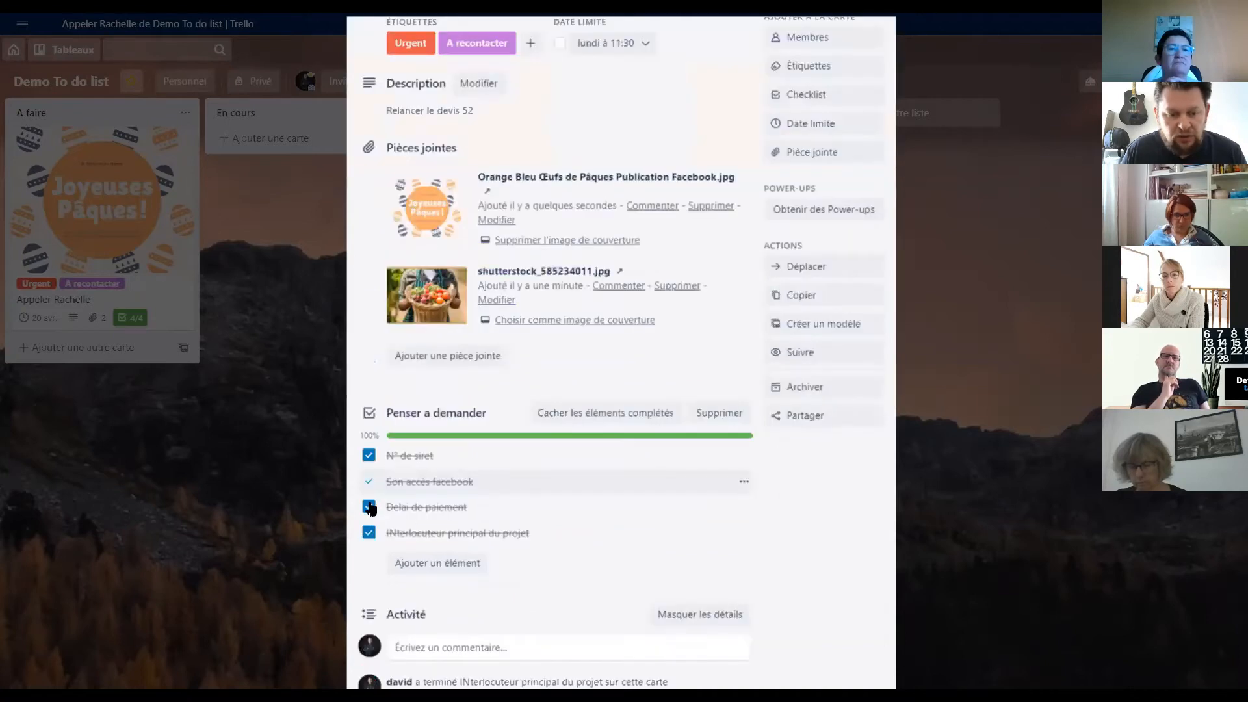
click(368, 508)
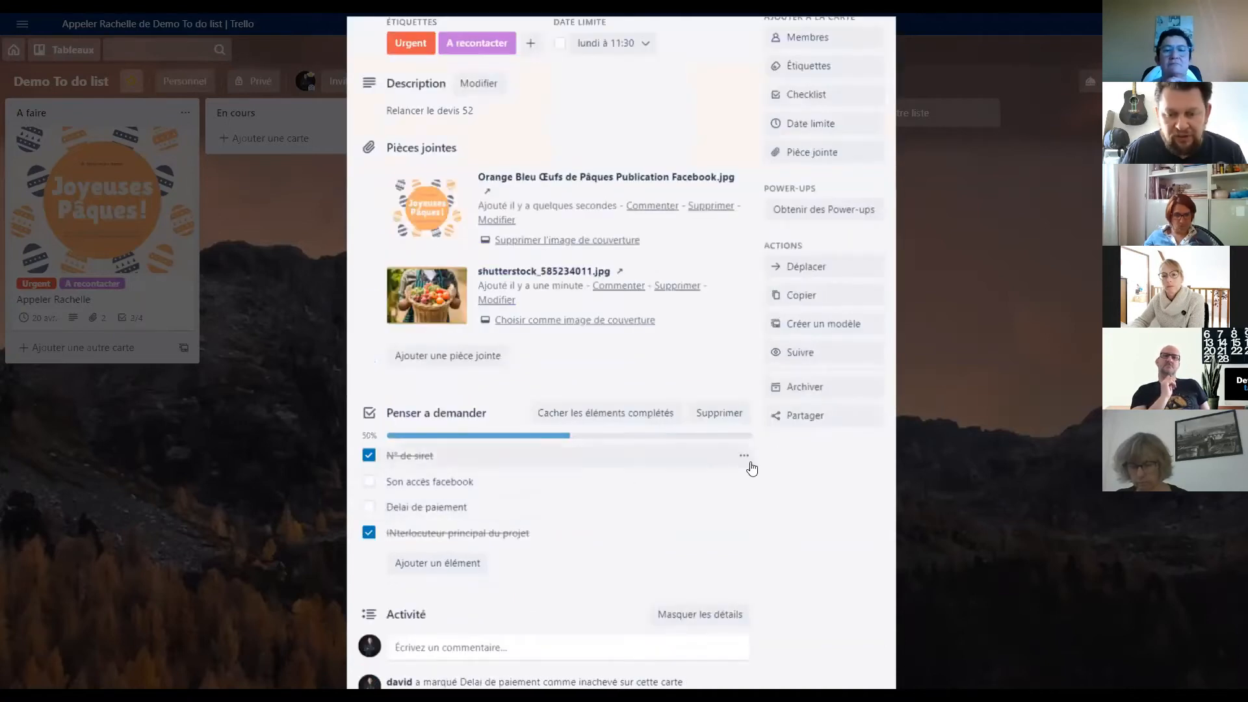
- Add a second checklist titled A facturer to the card, leaving it without items
scroll(808, 482, down, 1)
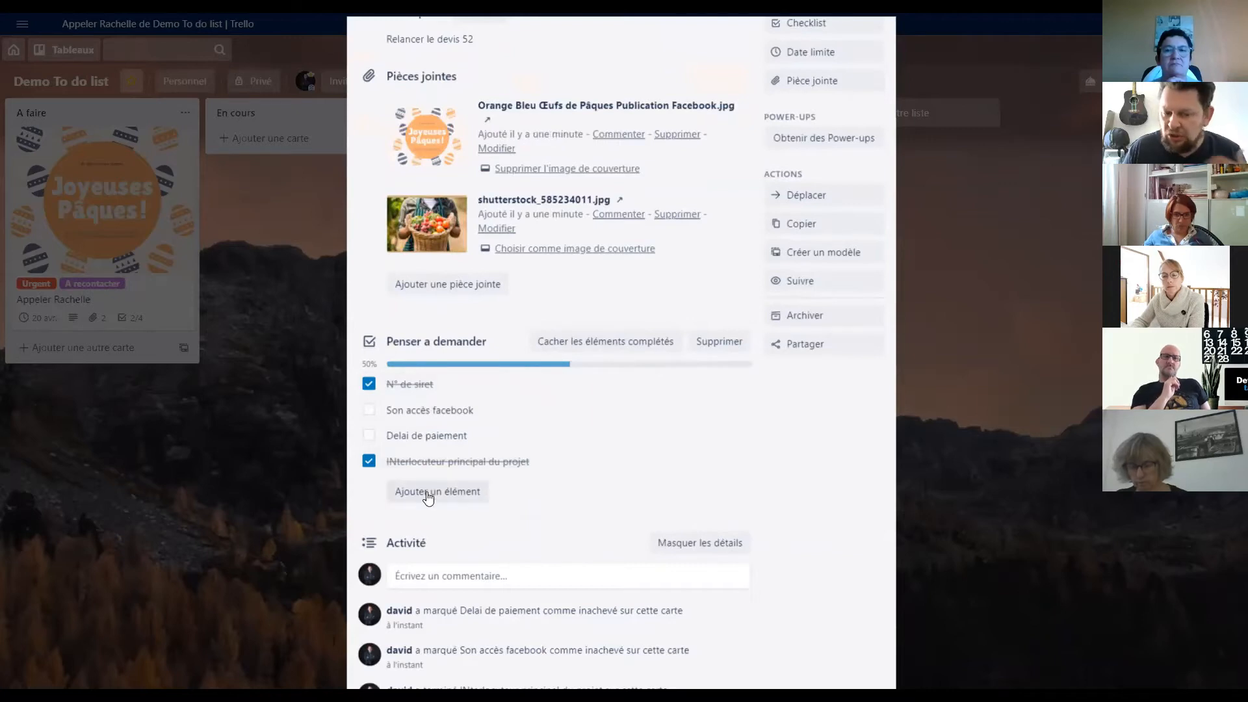
scroll(716, 387, down, 1)
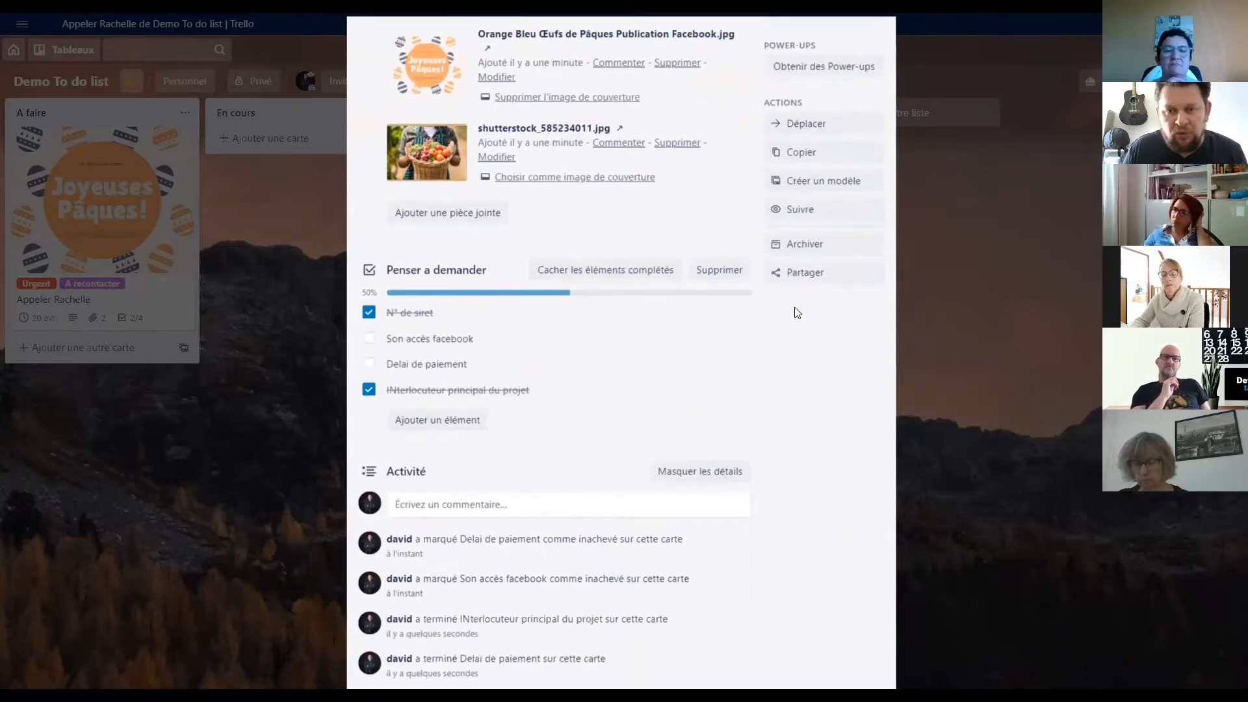
scroll(815, 184, up, 3)
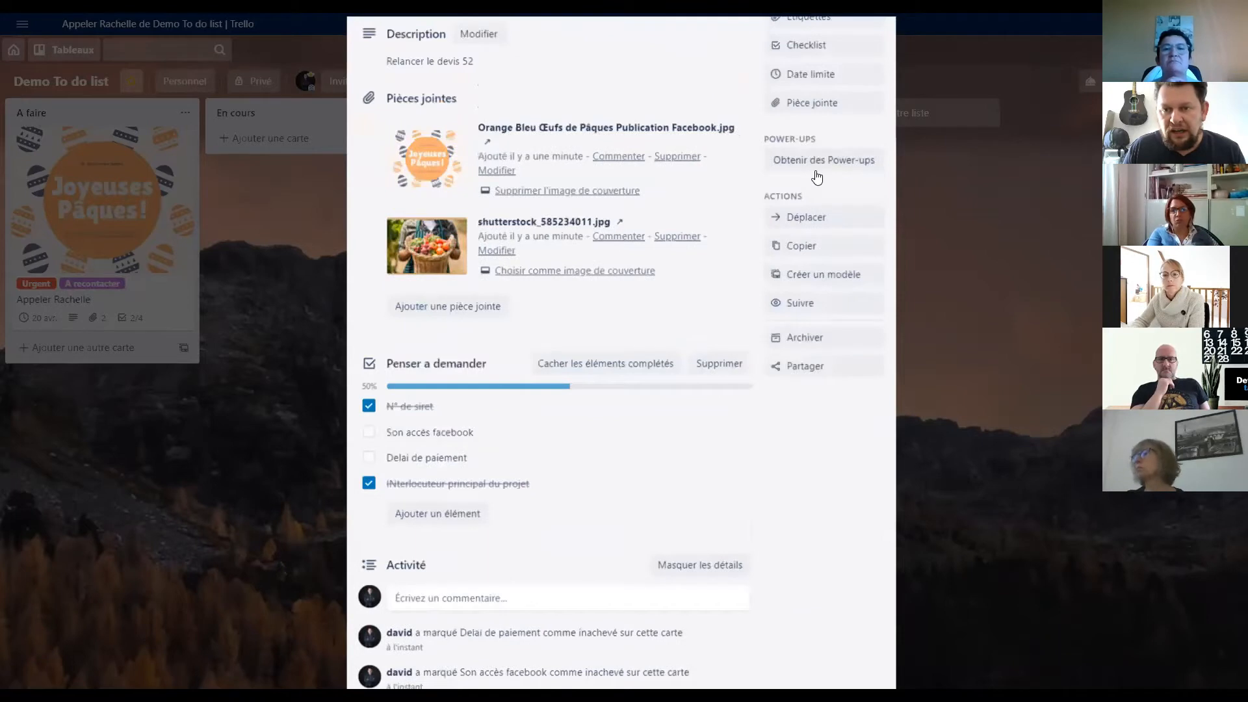
click(817, 172)
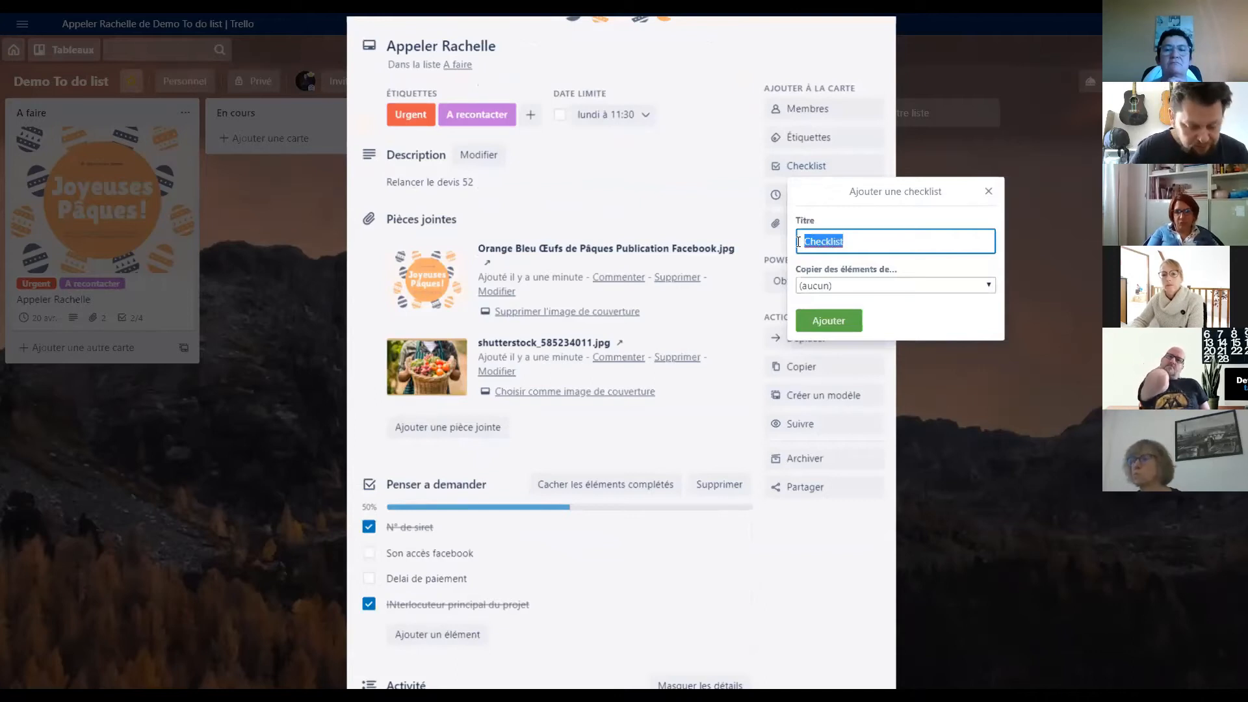
text(A facturer)
key(Return)
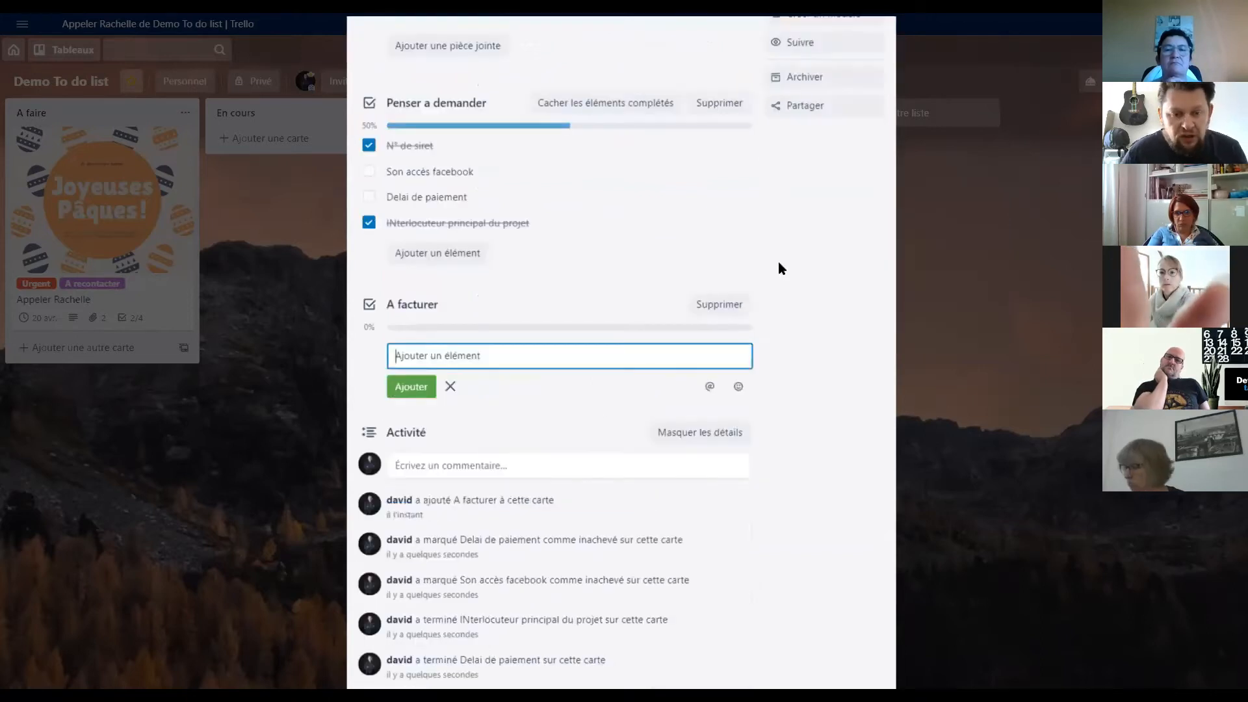
click(449, 308)
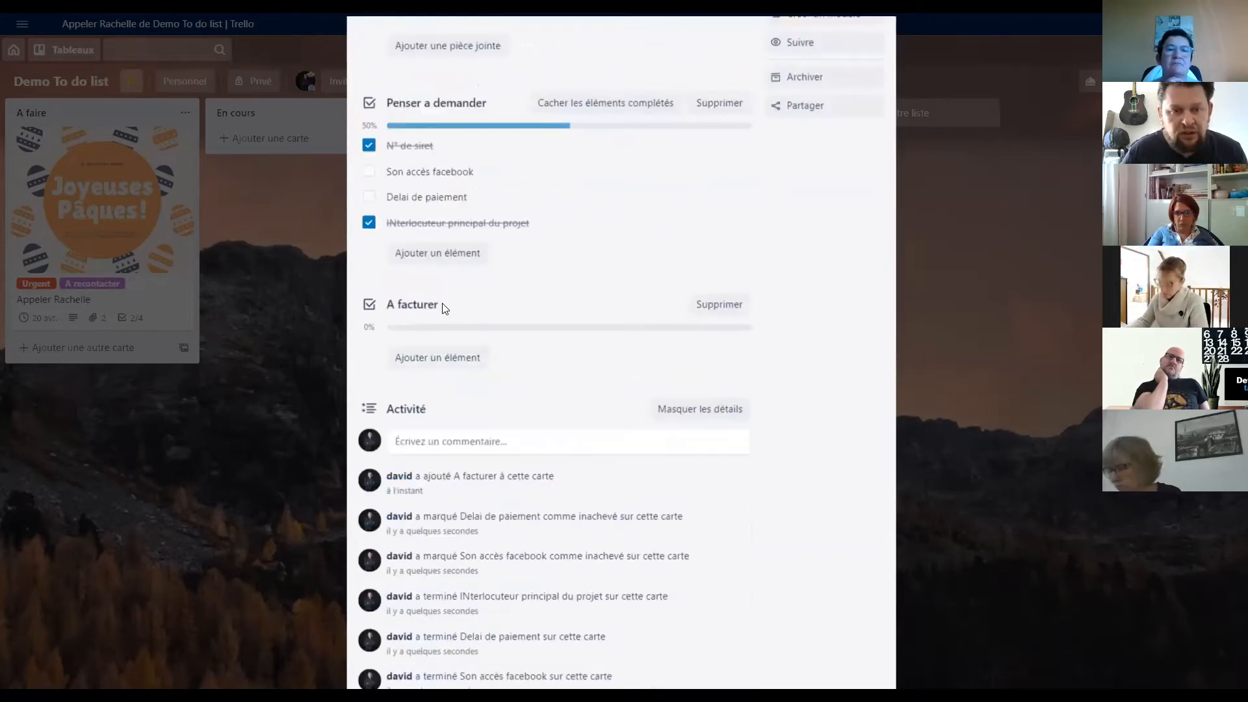
- Rename the A facturer checklist to Memo perso
click(437, 311)
text(Mem)
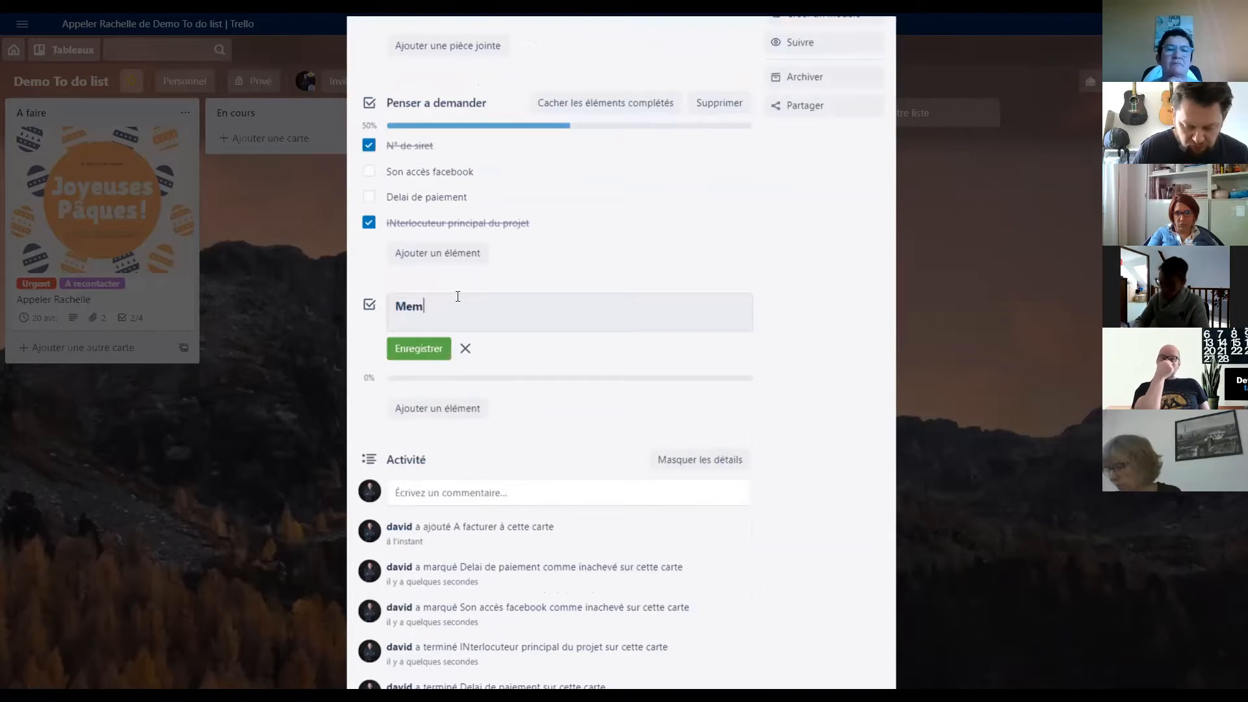
text(o êperso)
key(Return)
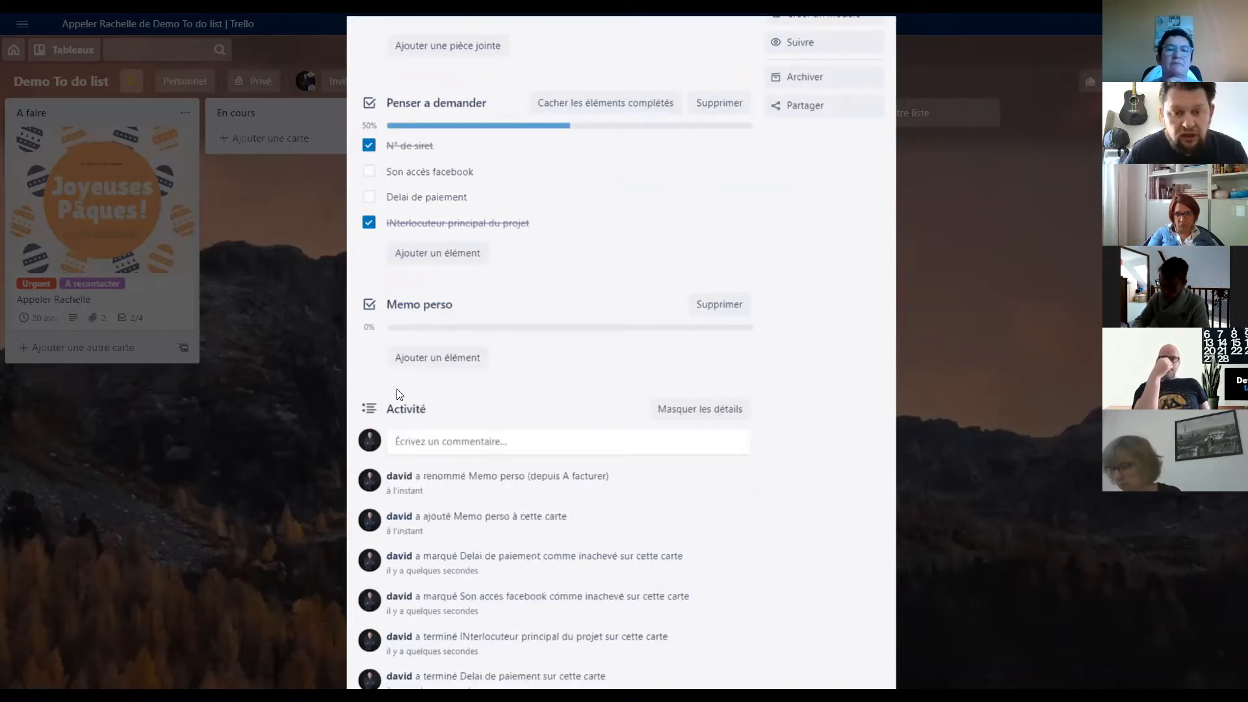
- Add the item Penser a prendre un accompte to the Memo perso checklist and finish adding items
click(416, 359)
text(Penser a prendre un accompte)
key(Return)
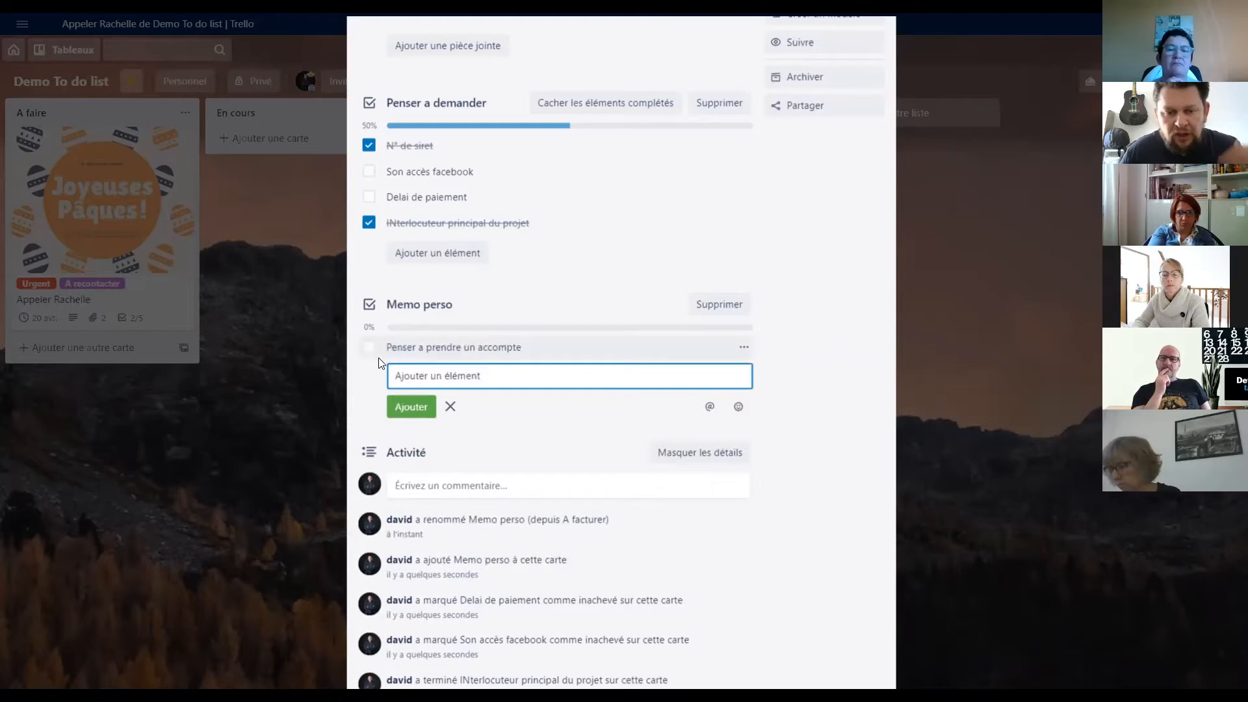
click(806, 303)
- Assign the only listed board member to the card and close the member selection
scroll(650, 285, up, 3)
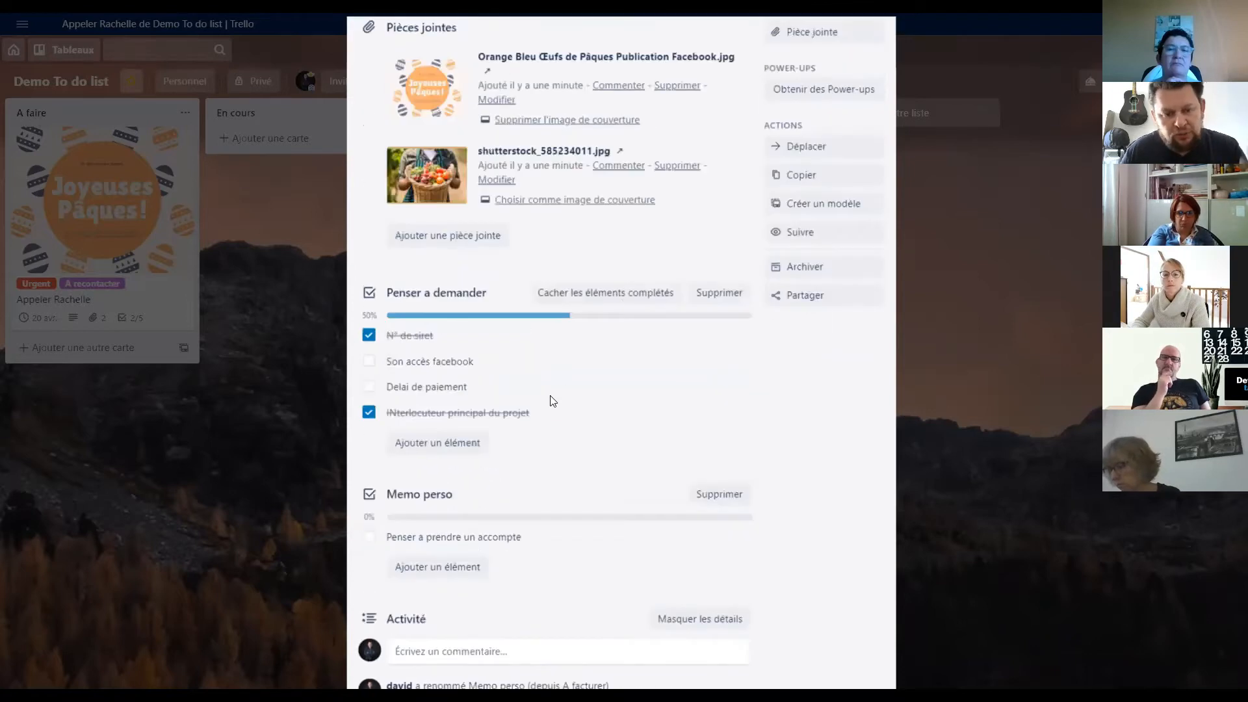
scroll(551, 399, down, 2)
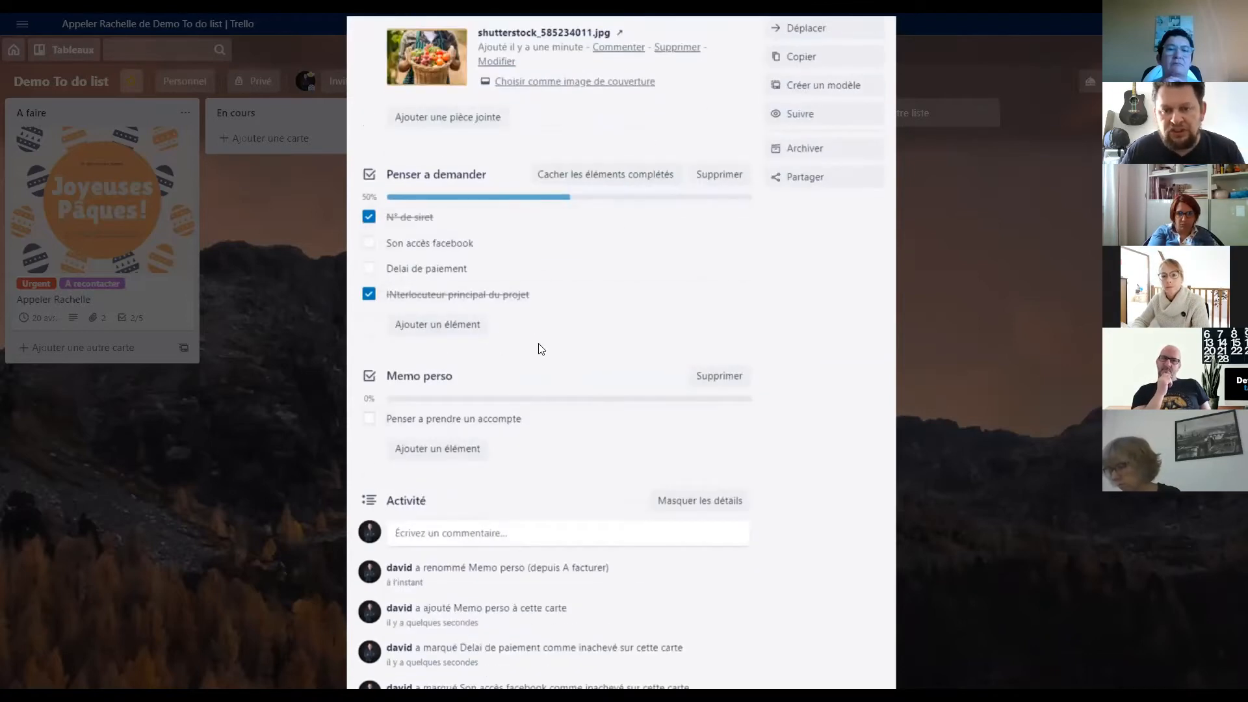
scroll(538, 349, down, 2)
scroll(669, 264, down, 2)
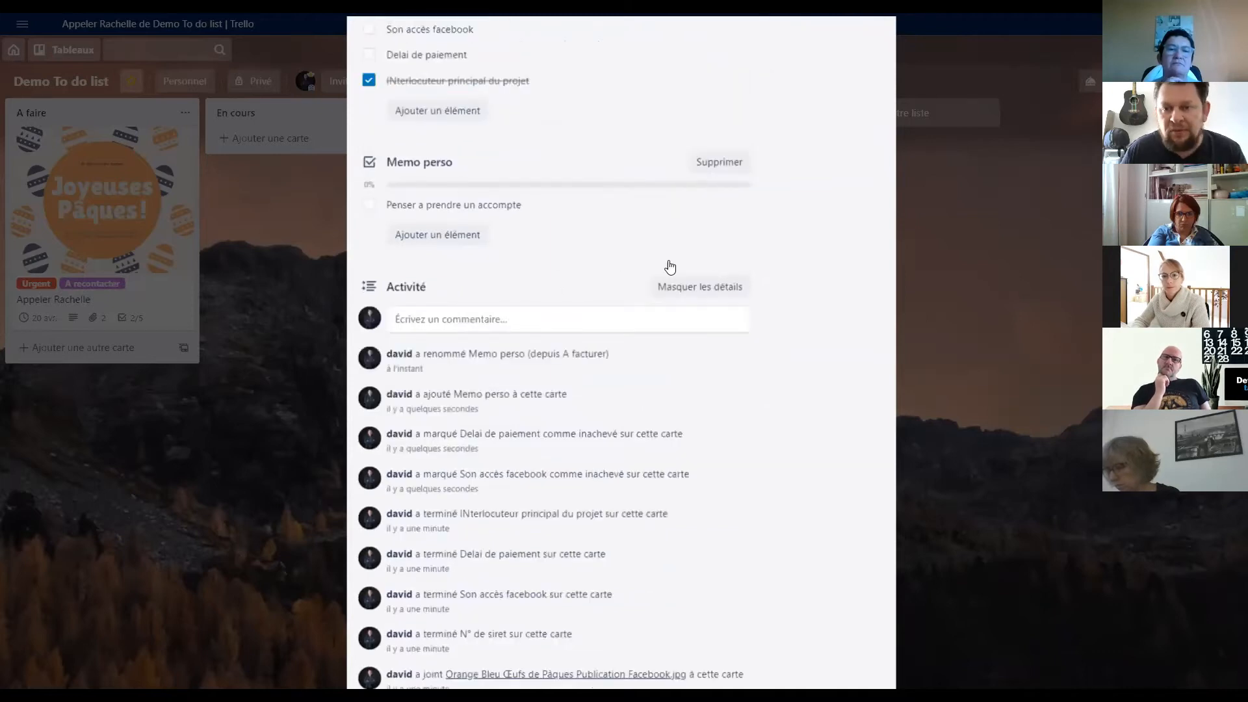
scroll(694, 272, up, 10)
scroll(818, 297, up, 2)
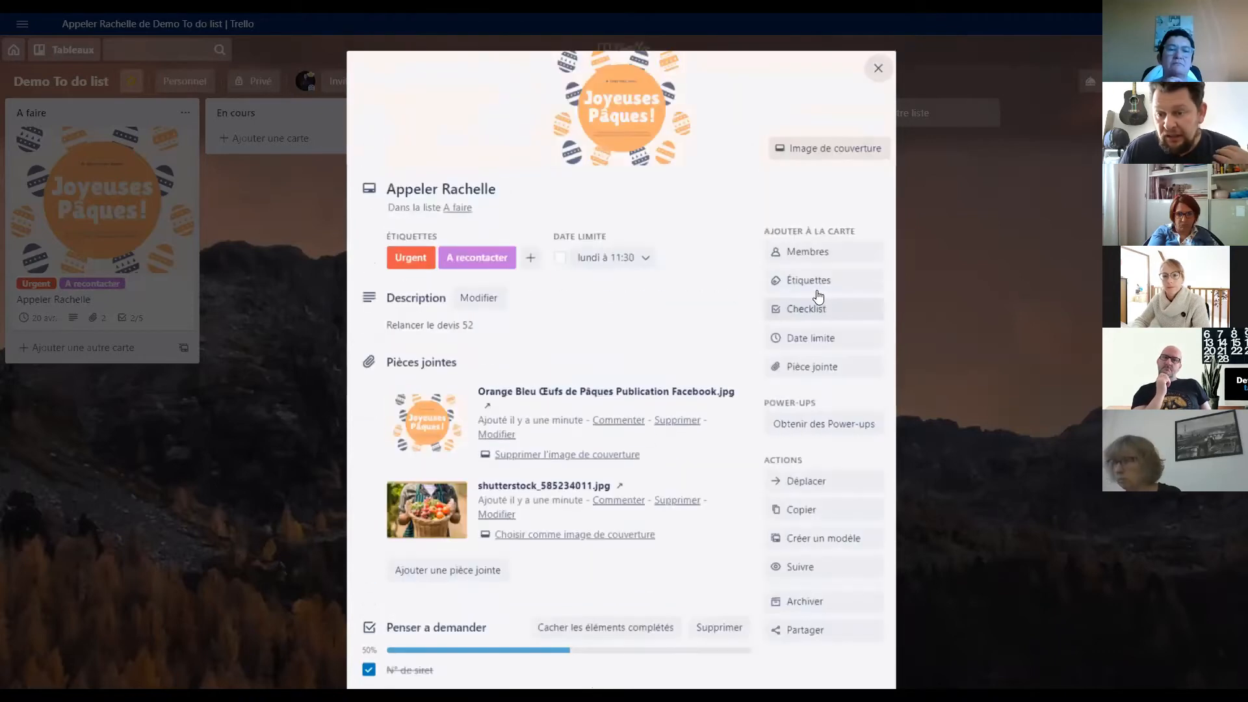
click(819, 262)
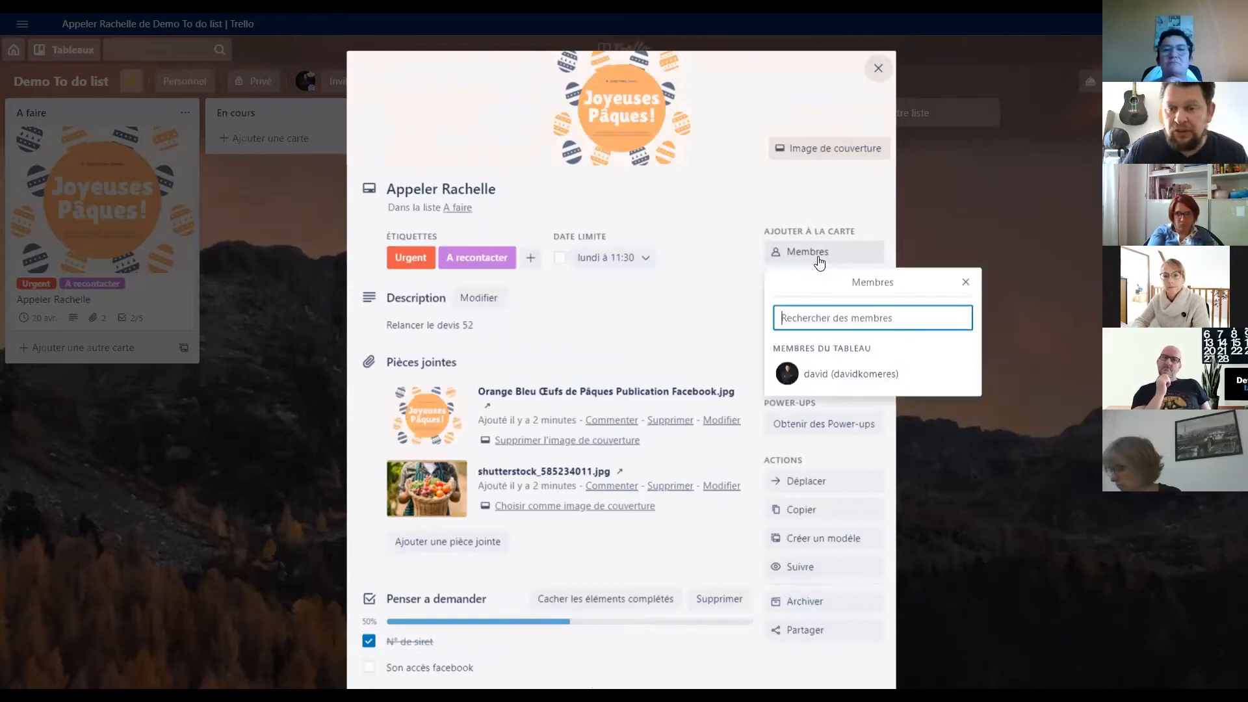
click(827, 377)
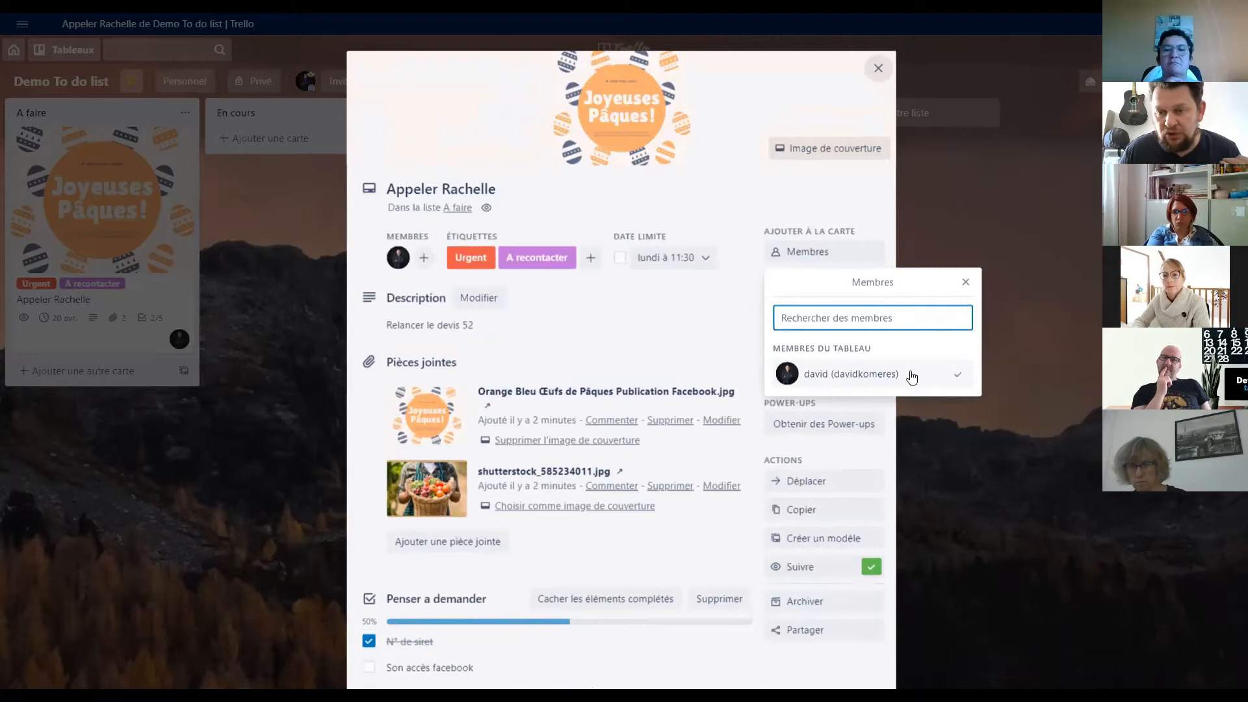
click(967, 283)
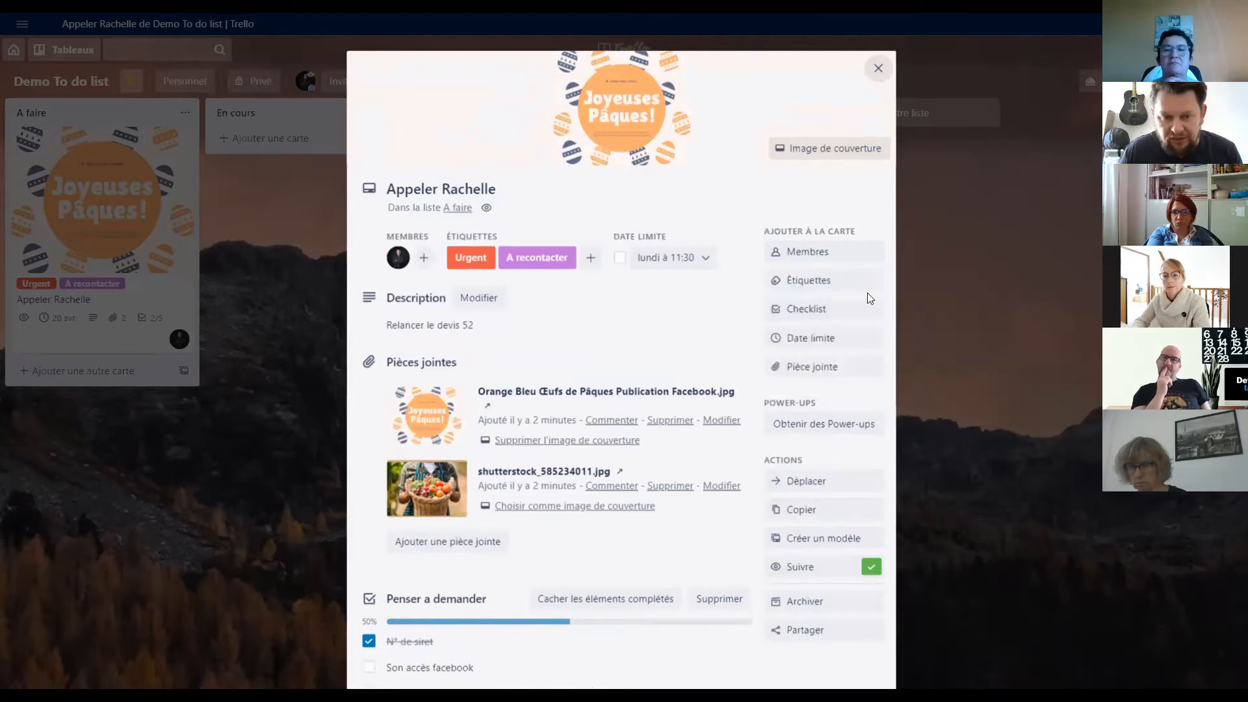
- Post a comment on the card with the text n° de siret followed by the company's registration number on the same line
scroll(613, 301, down, 2)
scroll(494, 381, down, 3)
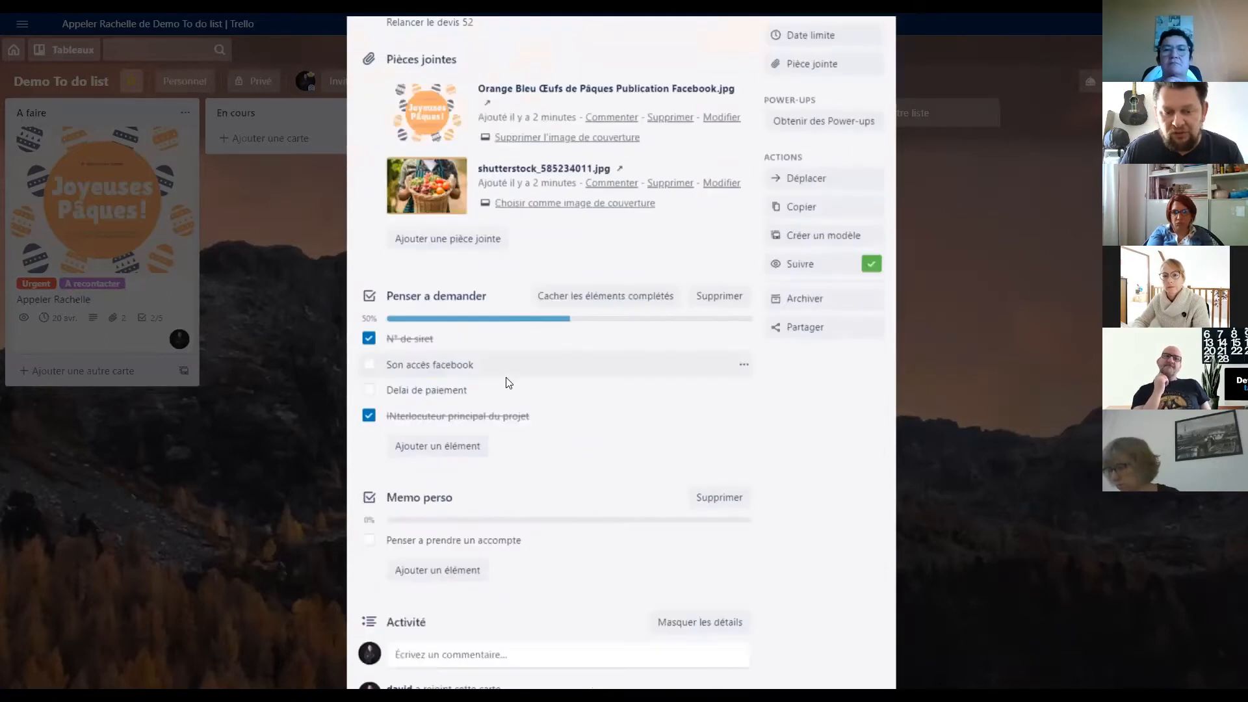
scroll(585, 384, down, 2)
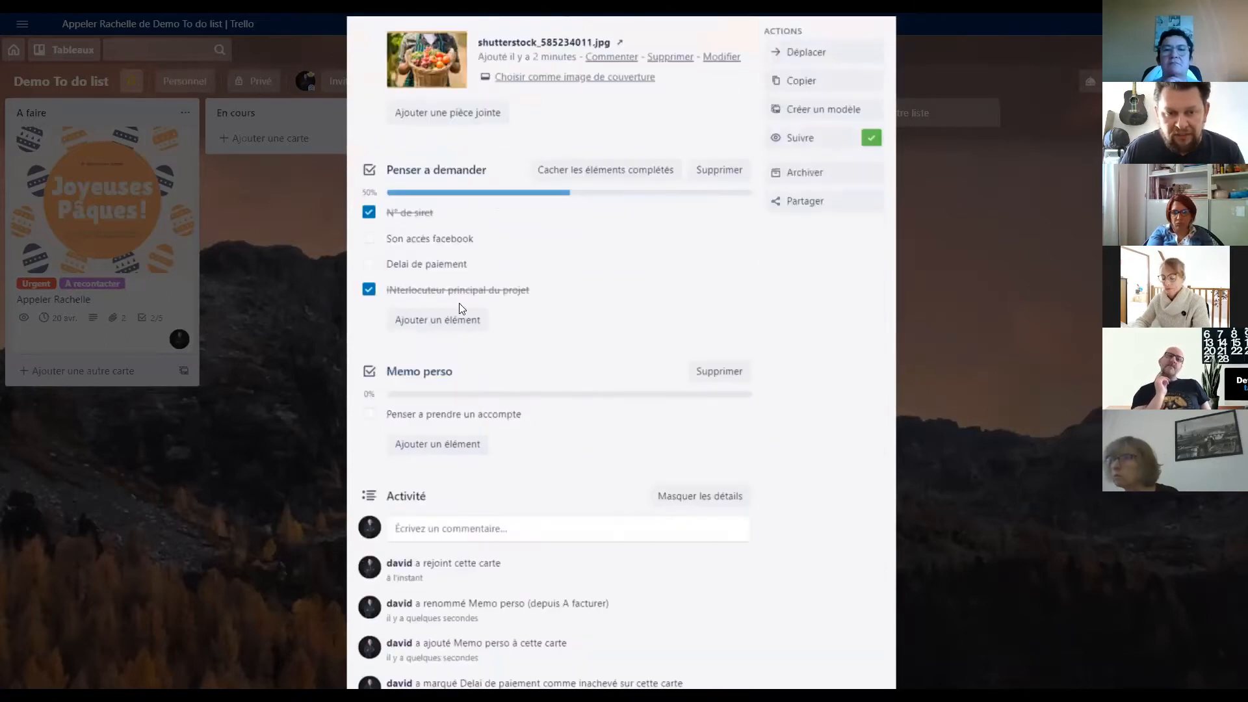
click(473, 529)
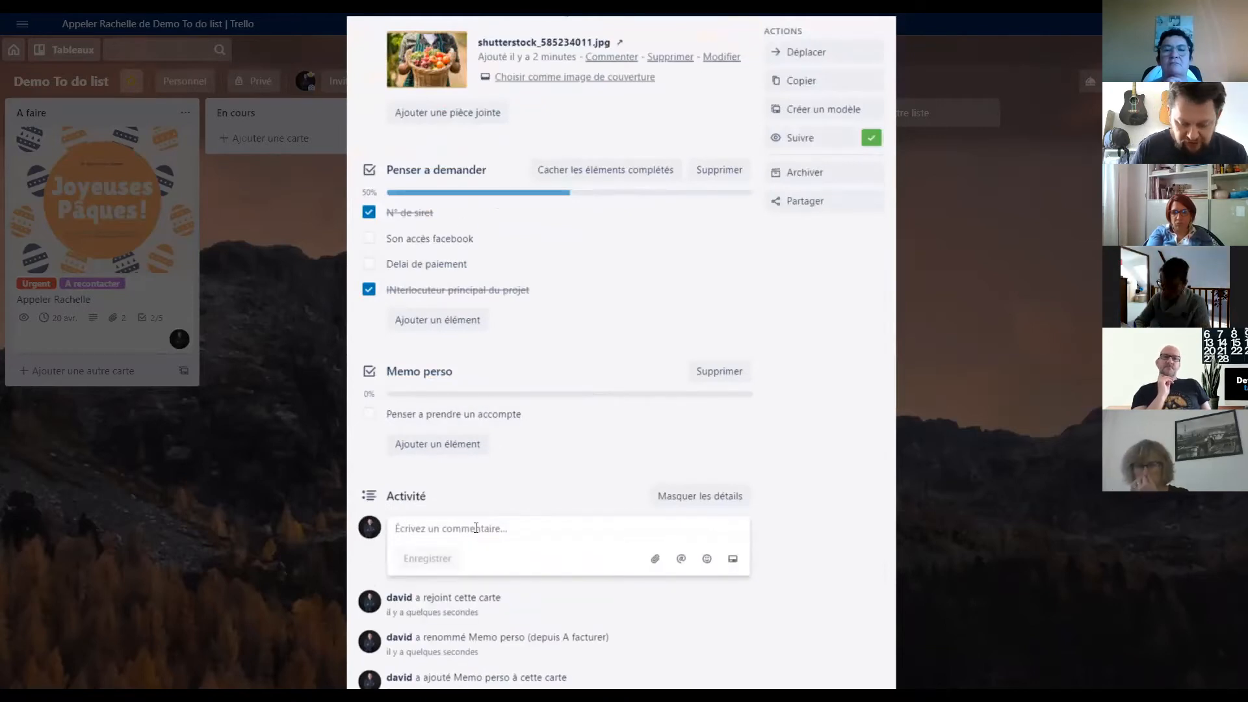
text(n° de siret)
key(Return)
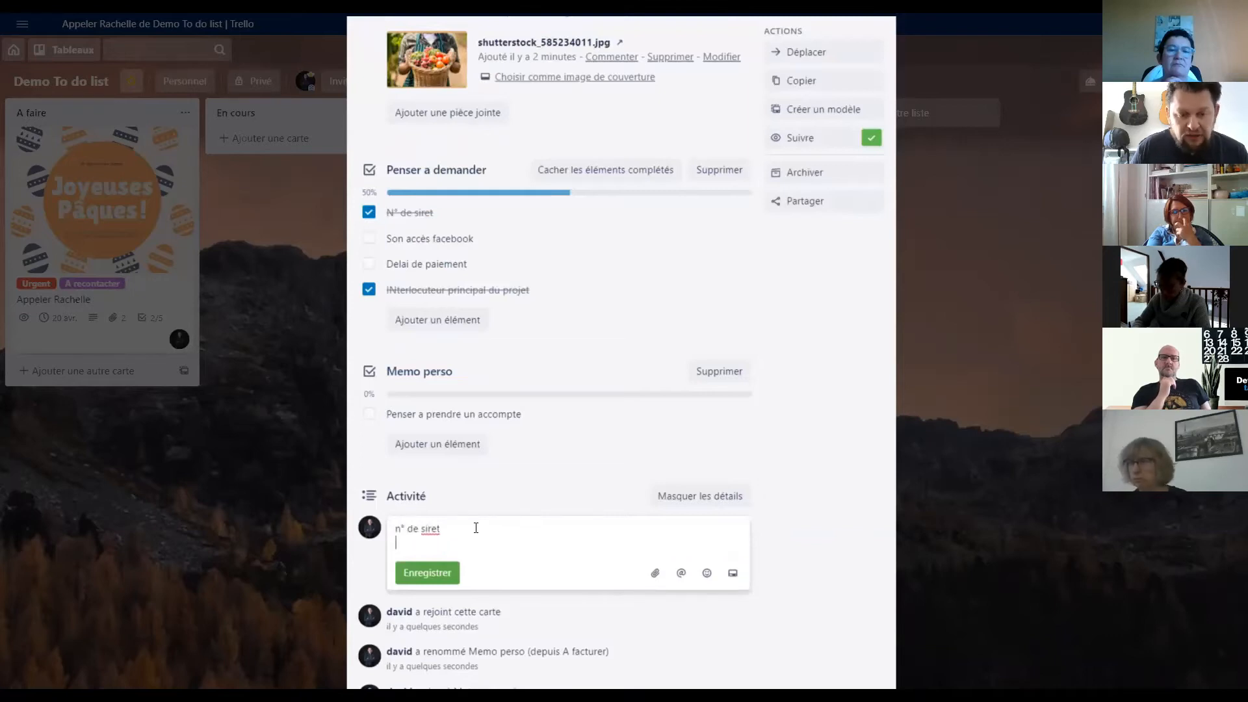
text(000)
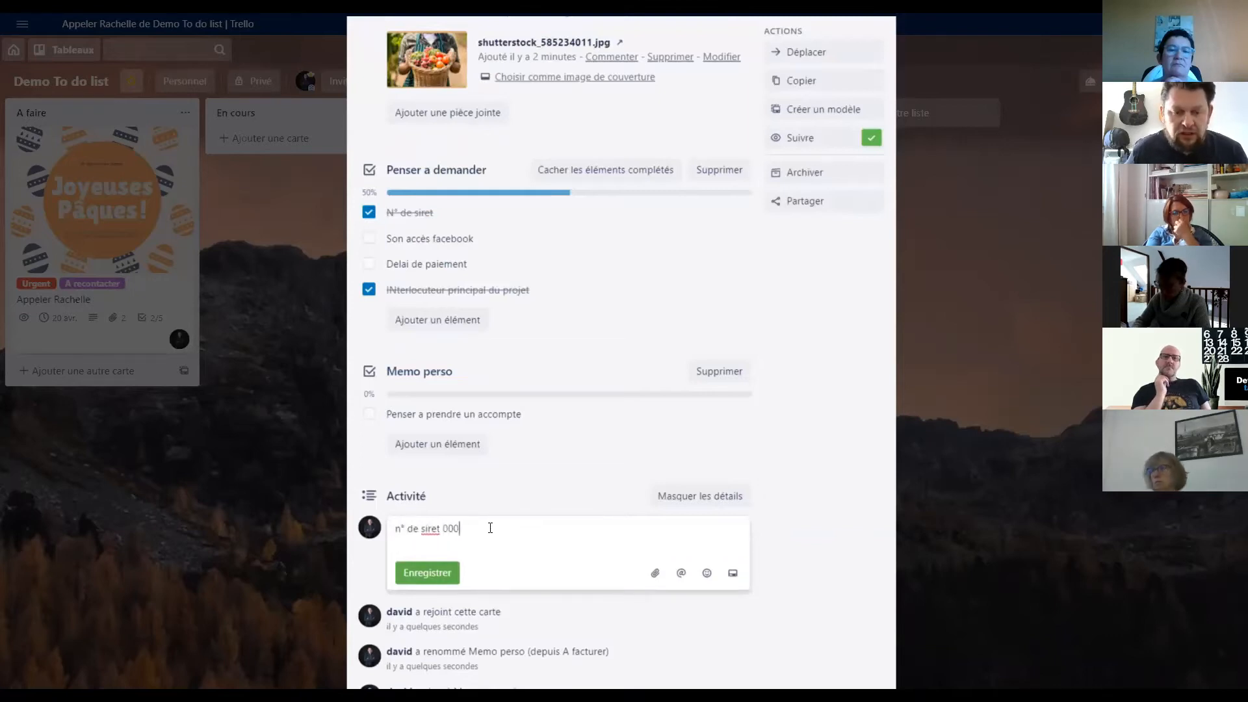
text(000)
key(Return)
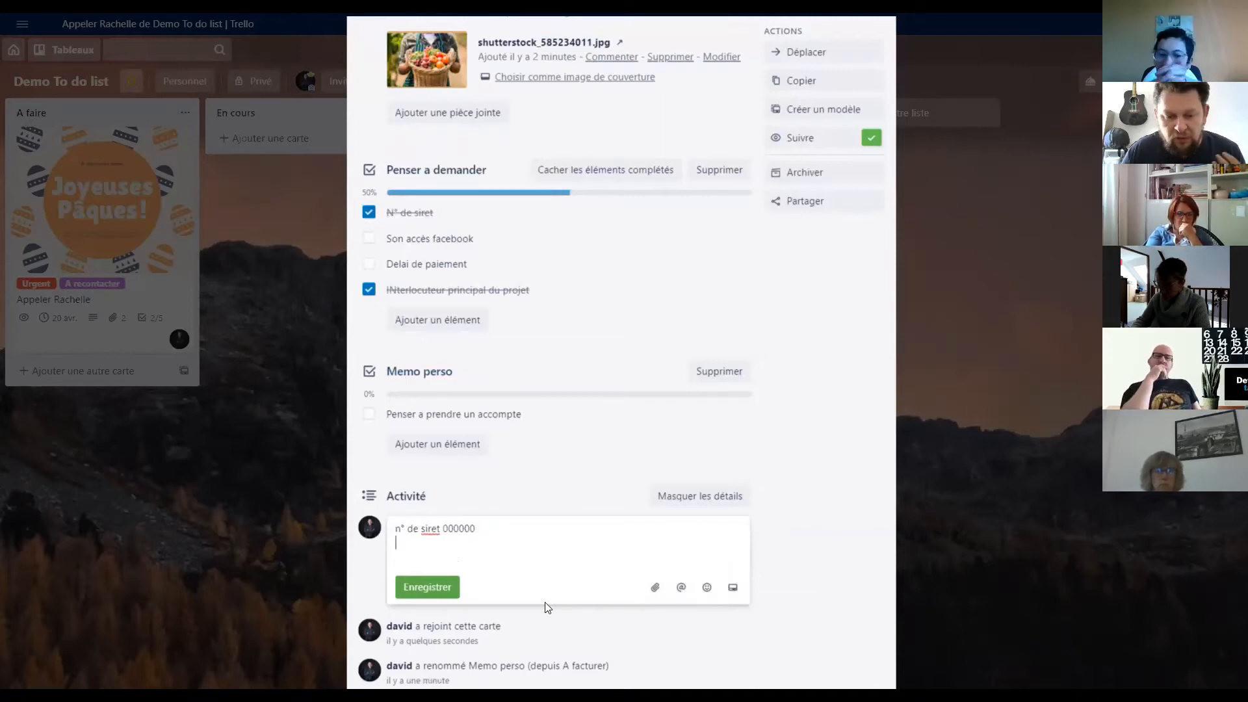
click(423, 587)
scroll(380, 517, down, 2)
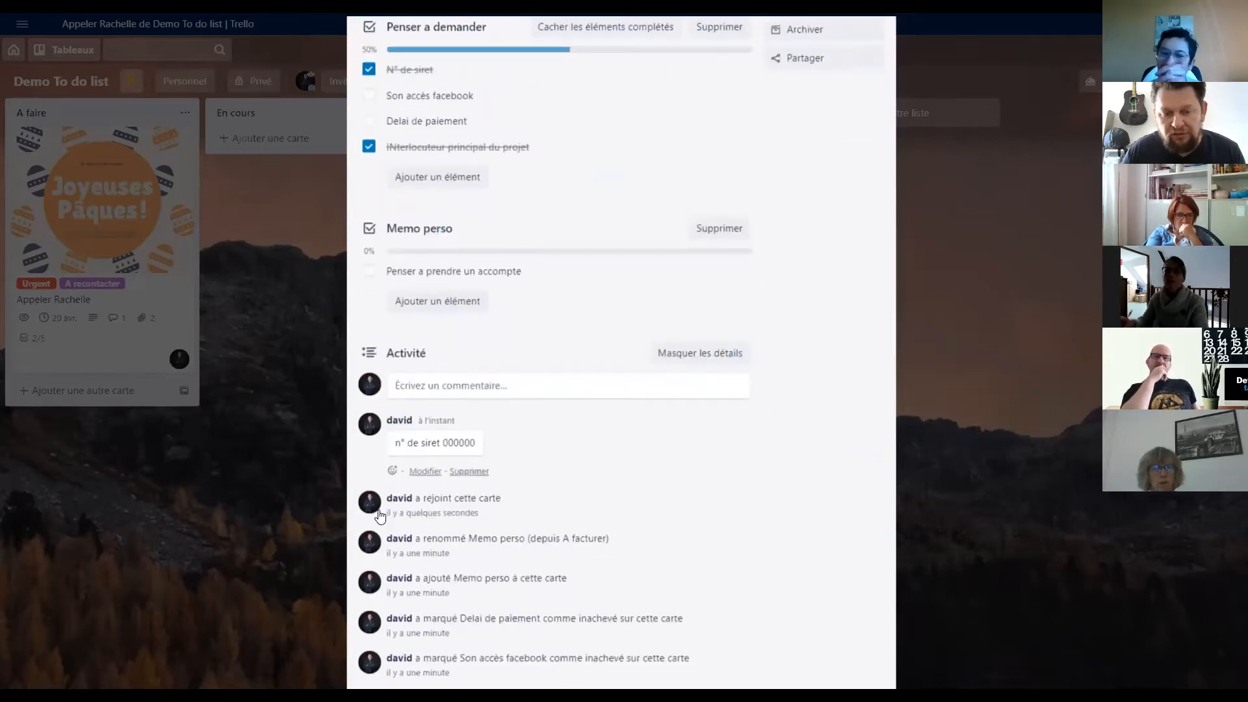
- Open the posted comment for editing and cancel, review the card's activity history down to its creation entry, and close the card
click(424, 471)
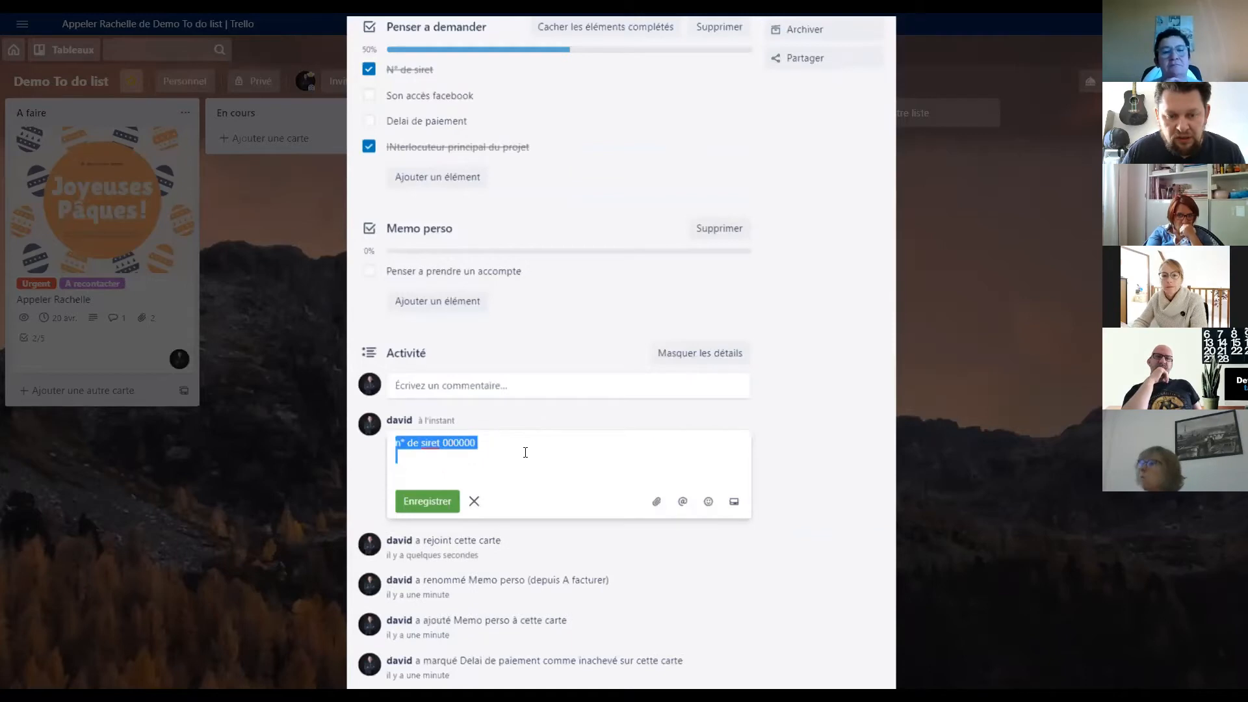
key(Escape)
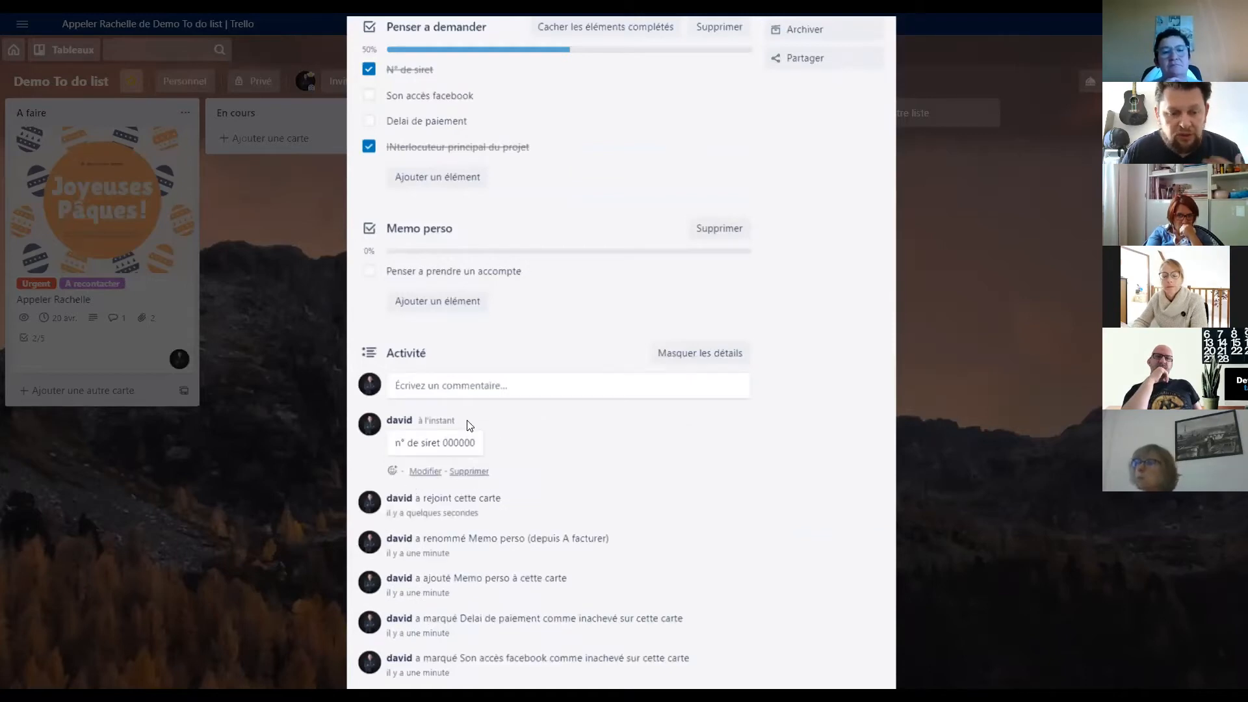
scroll(508, 463, down, 1)
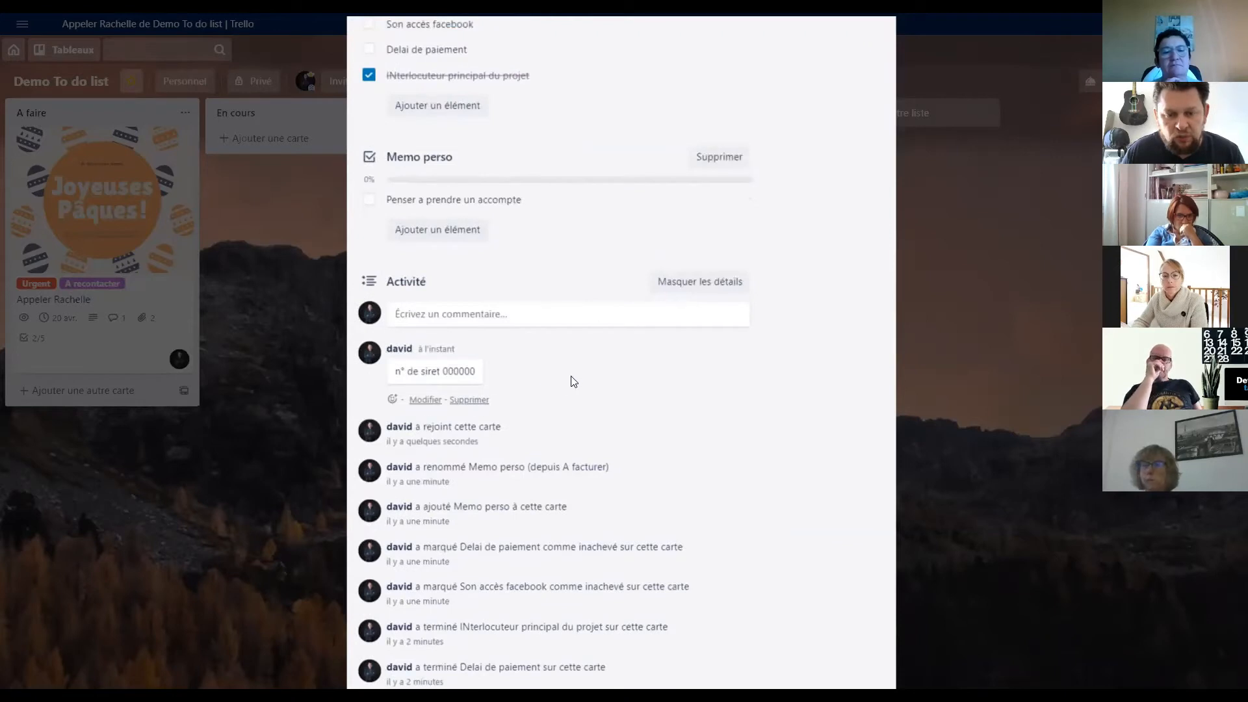
scroll(582, 396, down, 5)
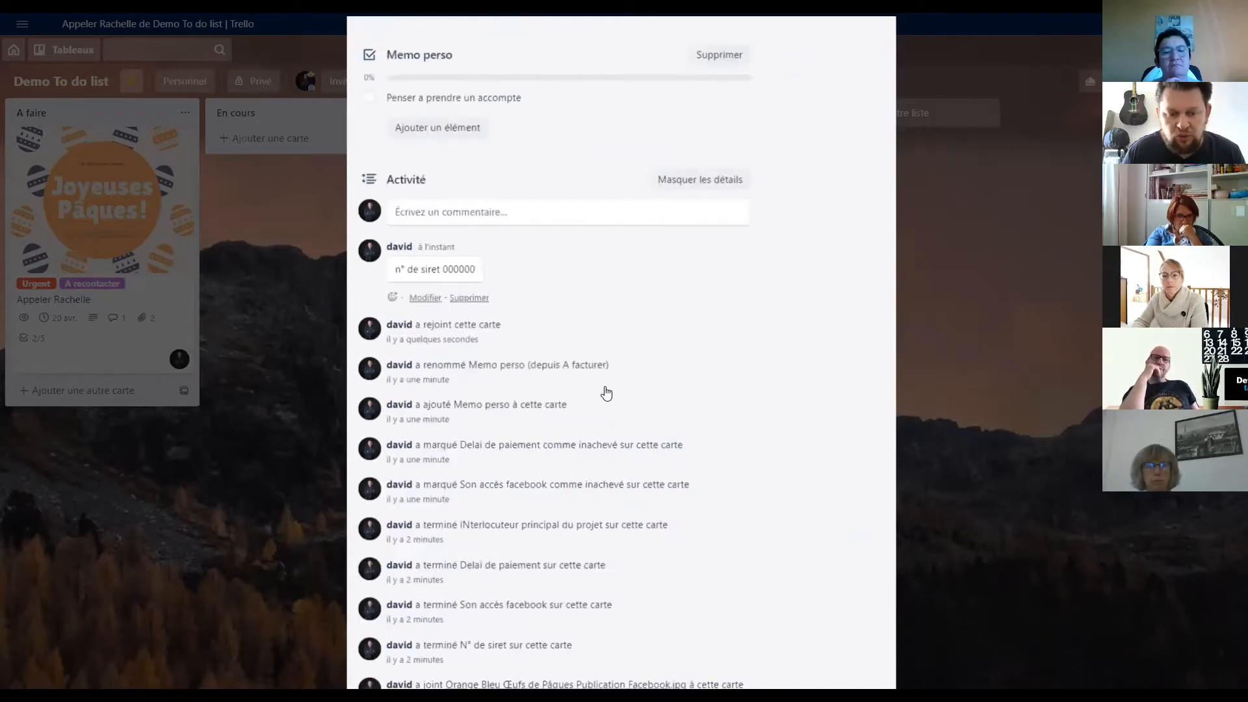
scroll(592, 400, down, 6)
scroll(571, 558, down, 6)
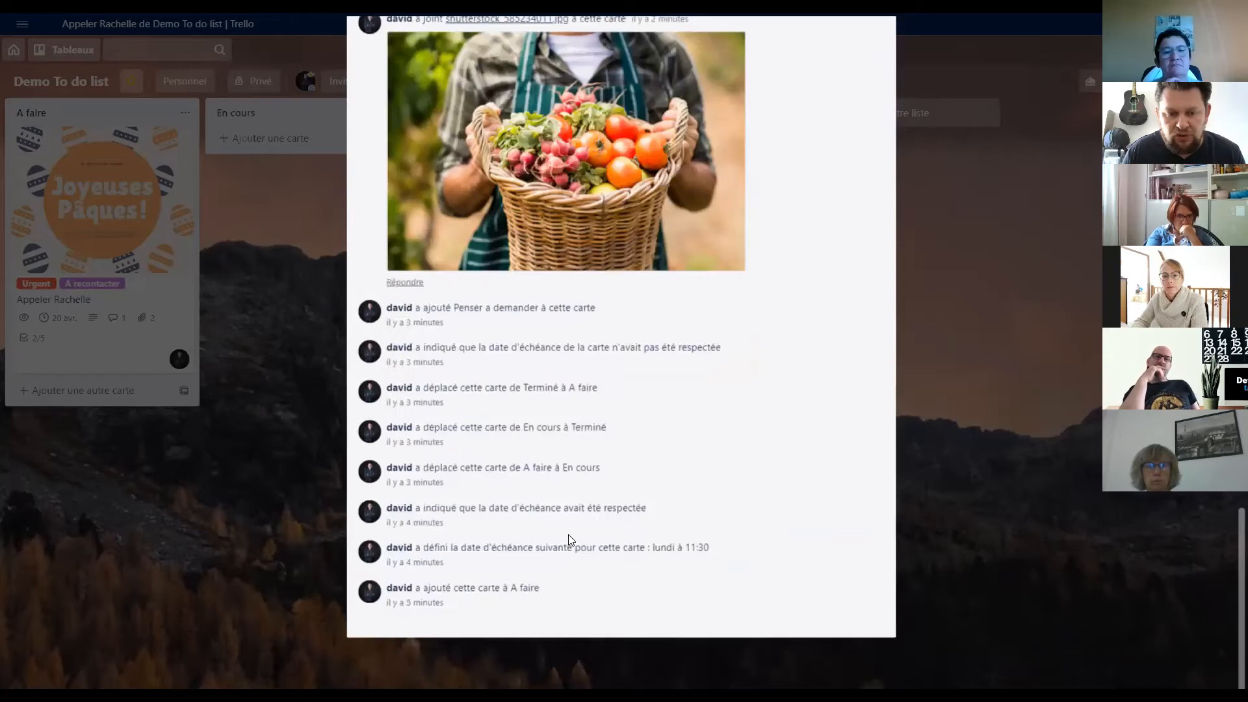
scroll(432, 467, up, 2)
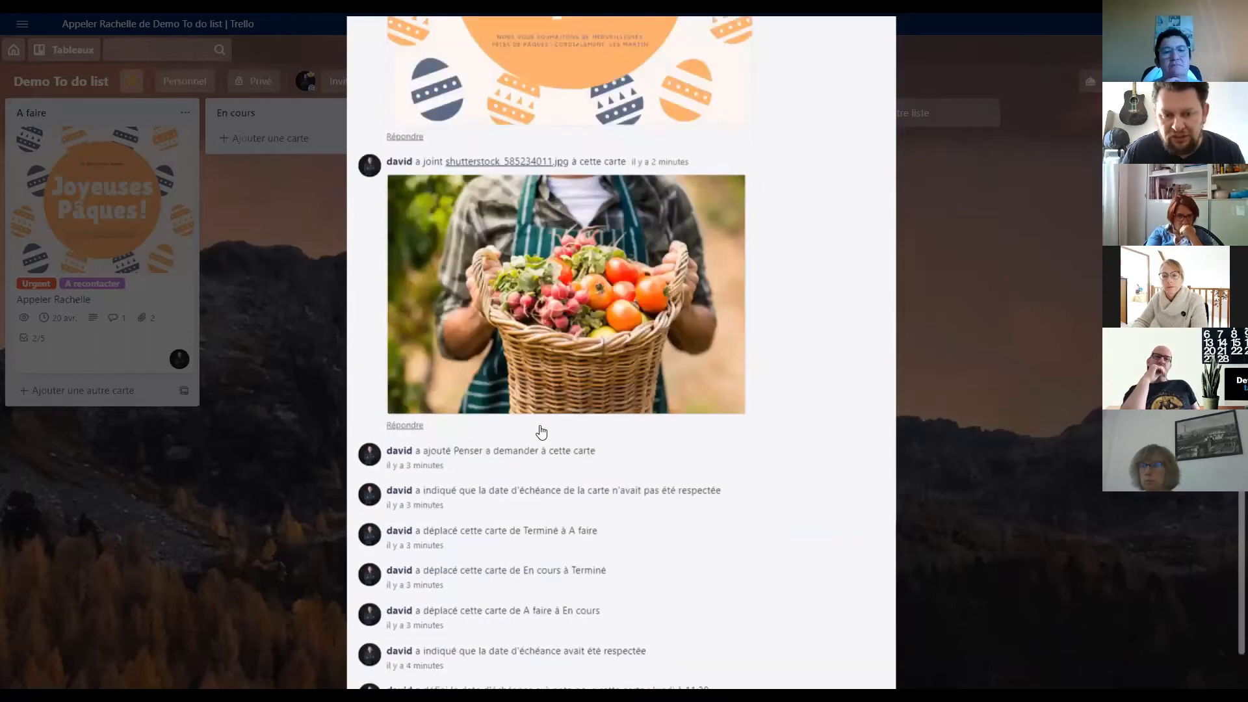
scroll(546, 416, up, 15)
scroll(579, 394, up, 5)
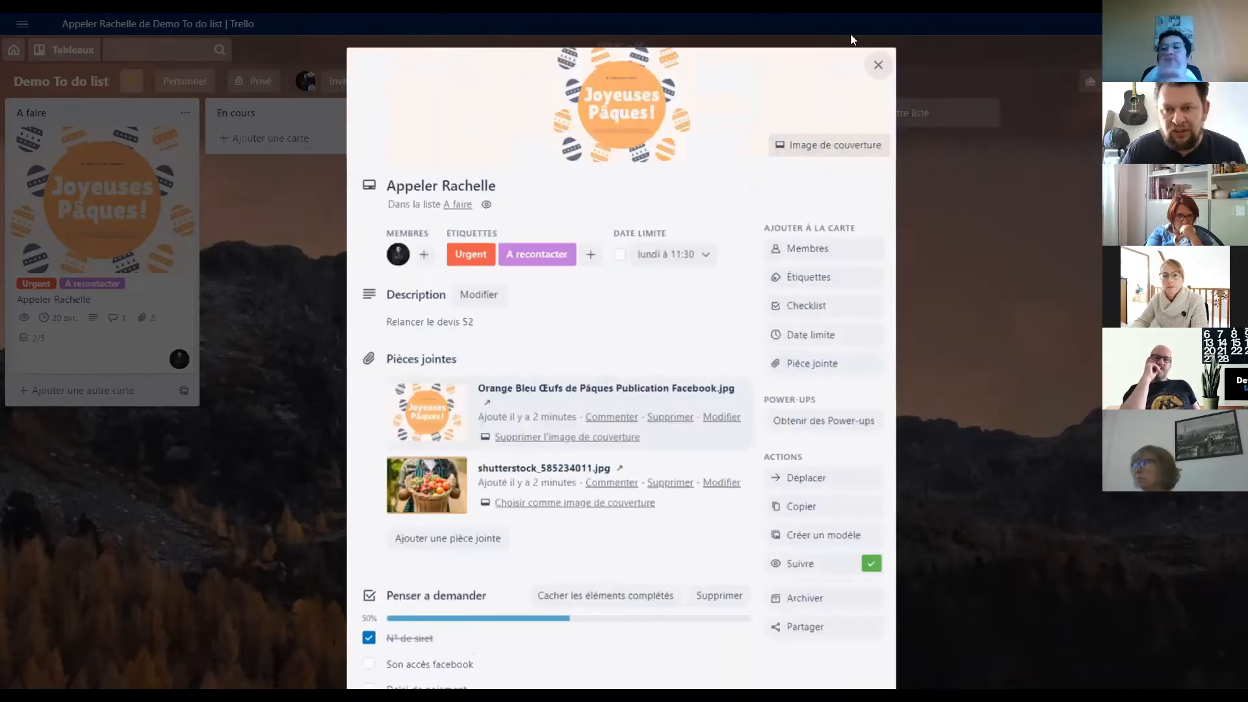
click(878, 63)
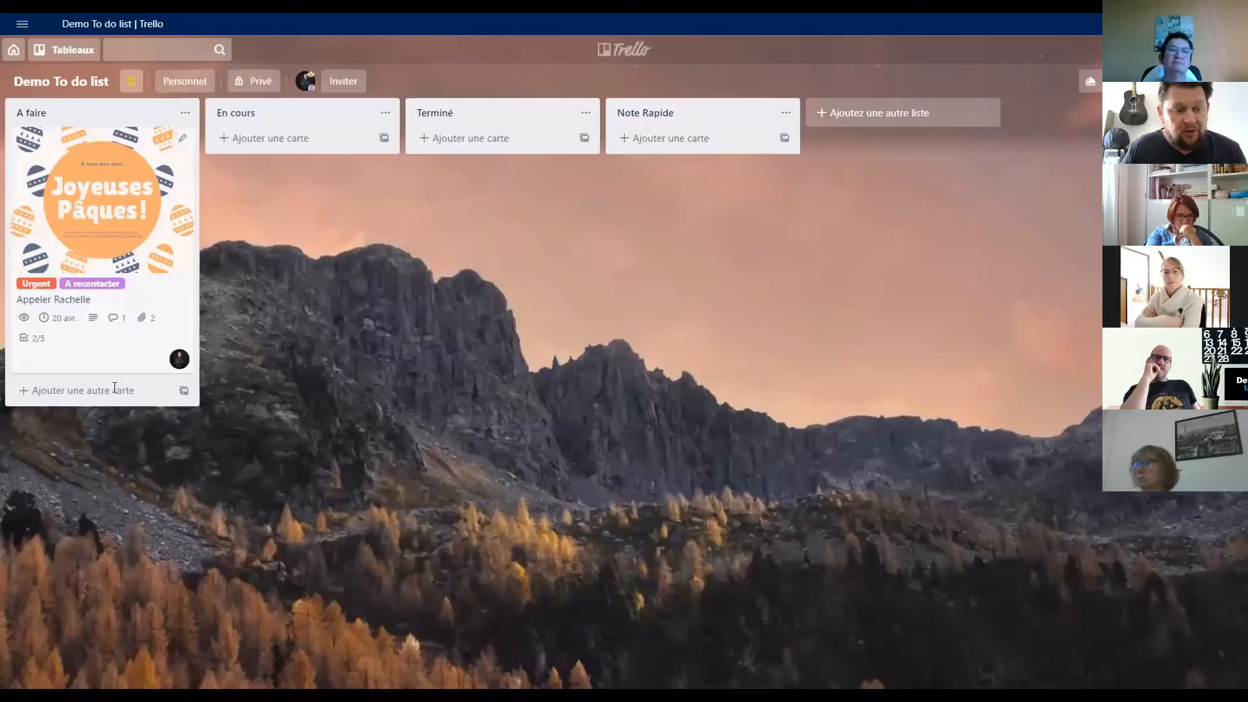
- Move the existing card from the A faire list to En cours and on to Terminé
click(118, 390)
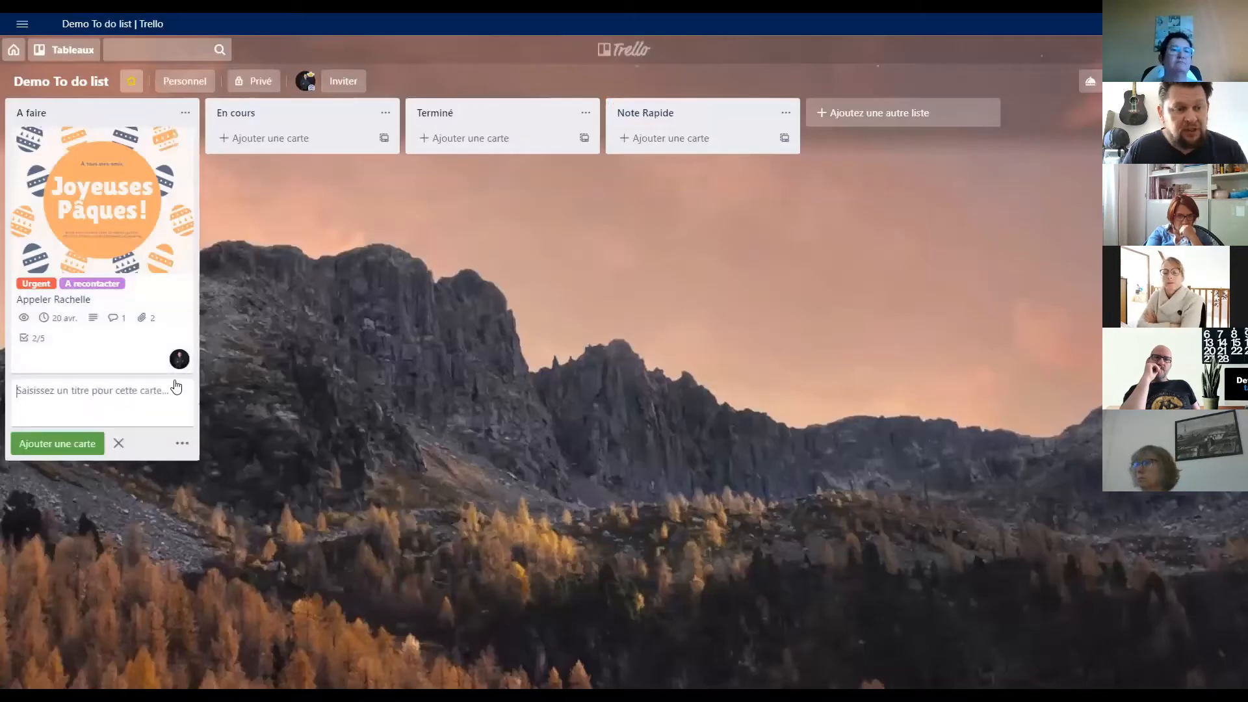
click(42, 597)
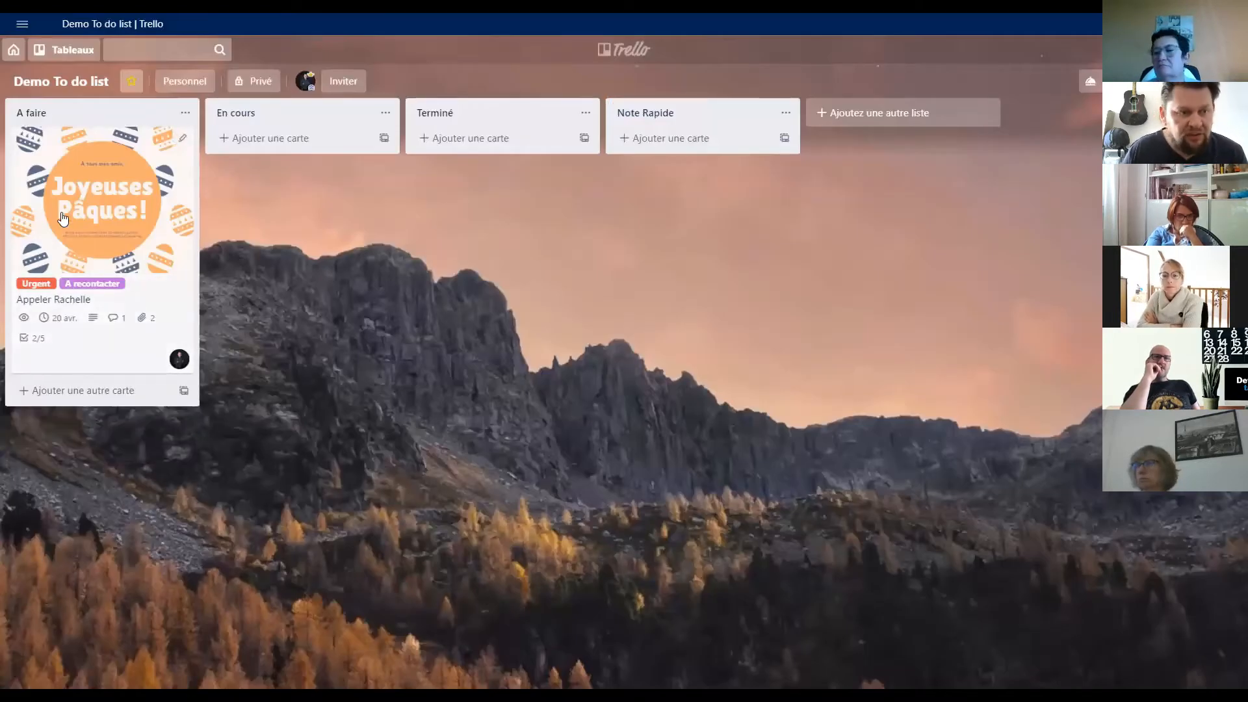
drag(93, 223, 293, 222)
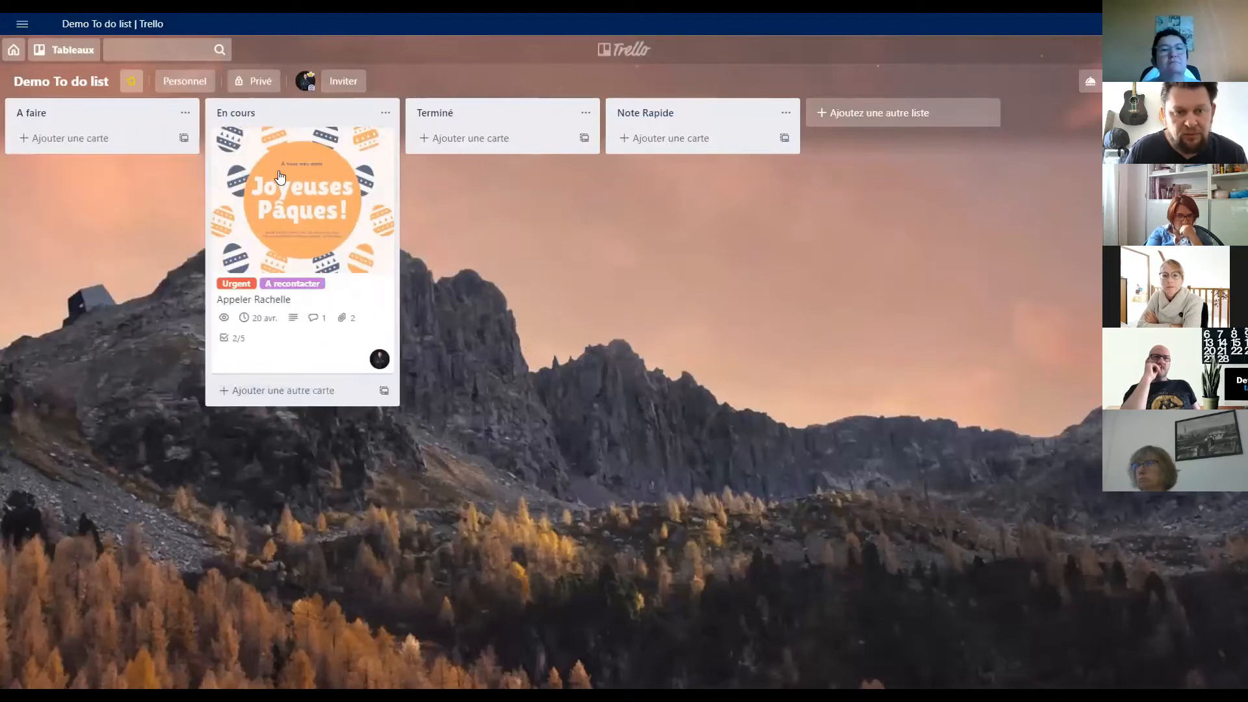
drag(280, 177, 385, 166)
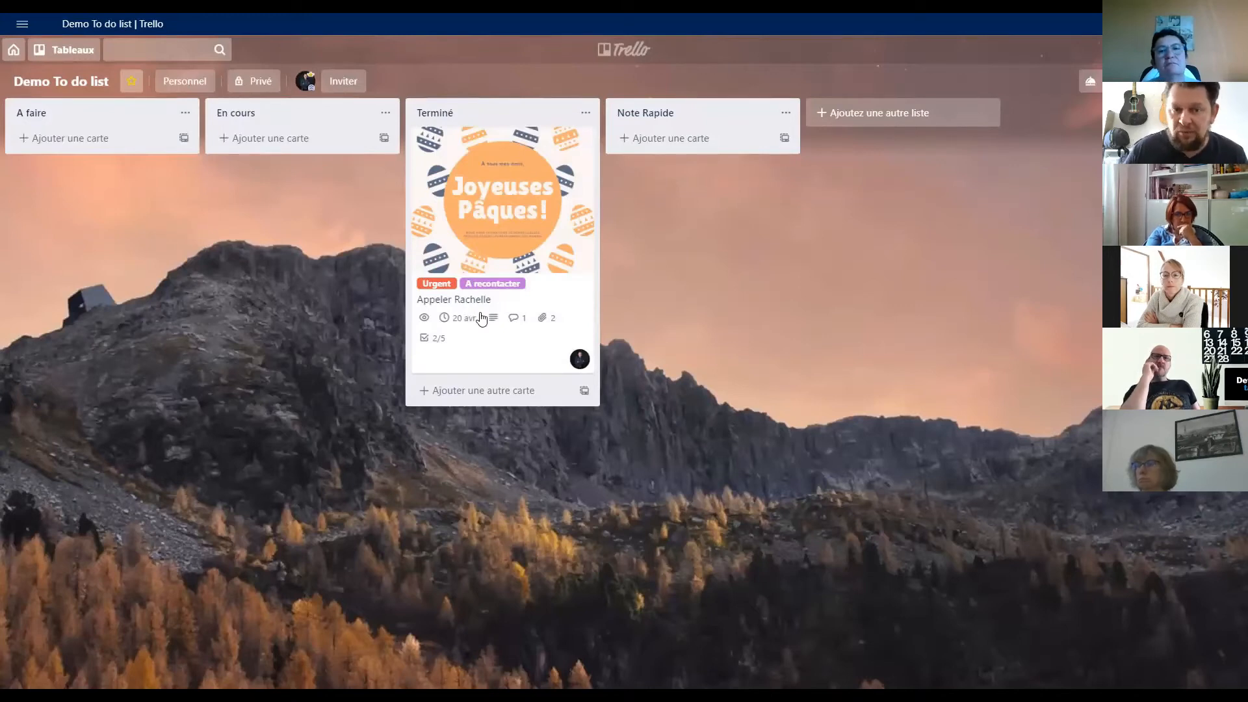
- Add a new card titled Faire devis to the A faire list
click(114, 139)
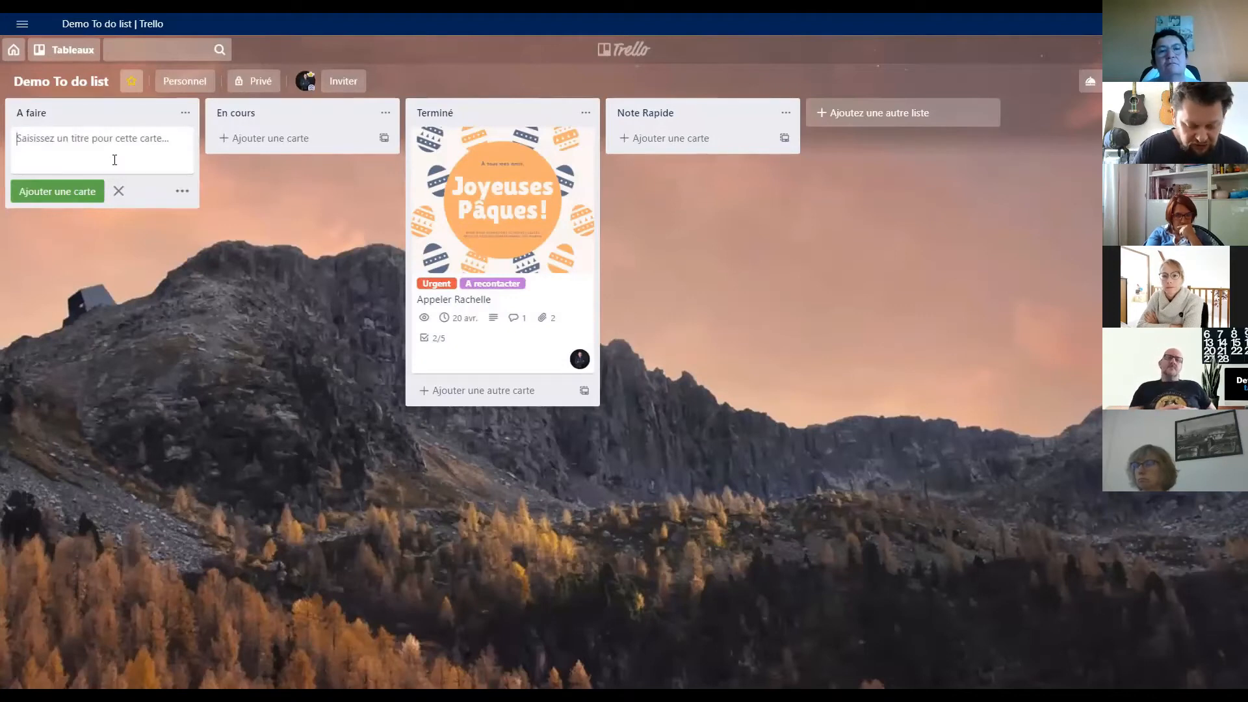
text(Faire devis)
key(Return)
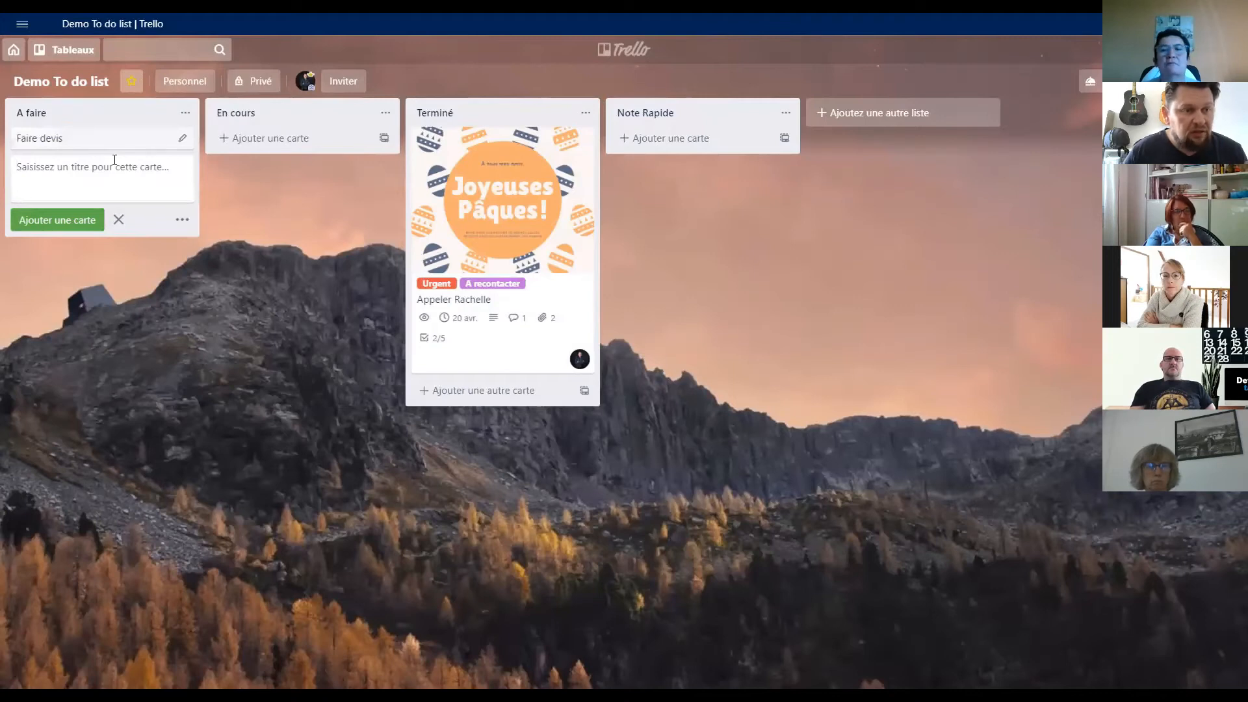
- Open the Faire devis card and rename it Faire devis Komeres
click(114, 140)
click(503, 79)
text(Komeres)
key(Return)
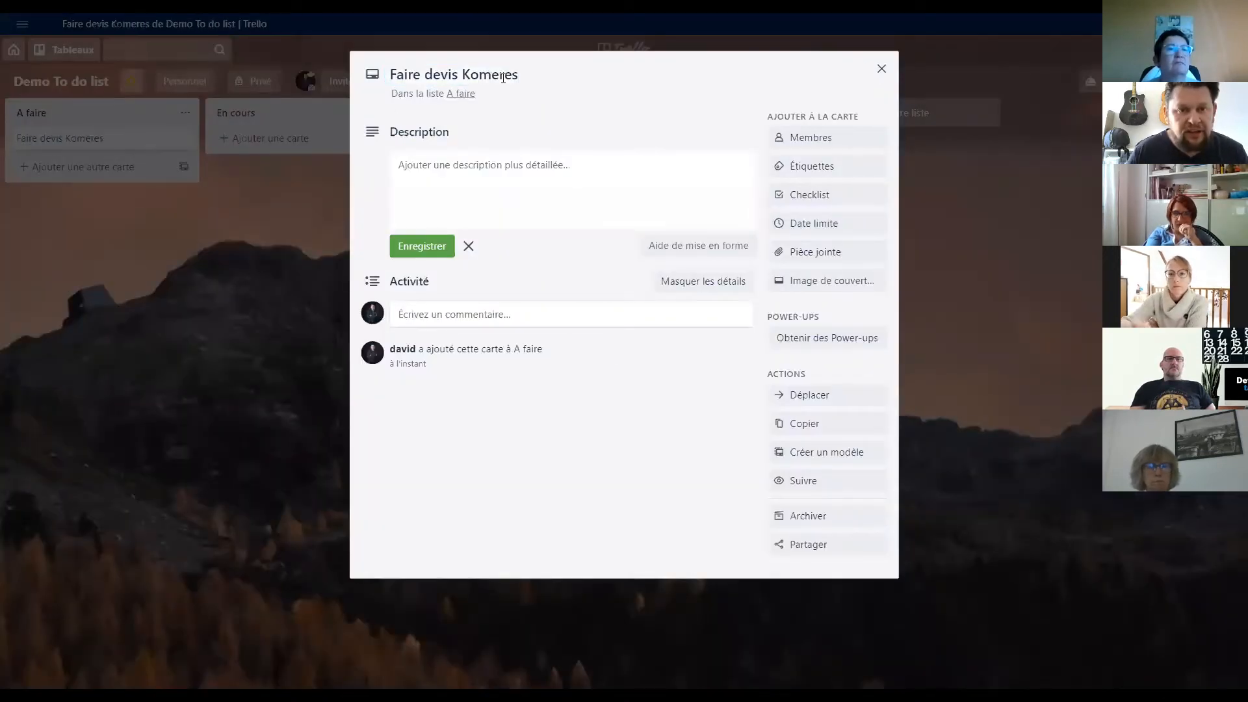
- Examine the formatting help for the card's description, leave the description empty, and close the card
click(506, 178)
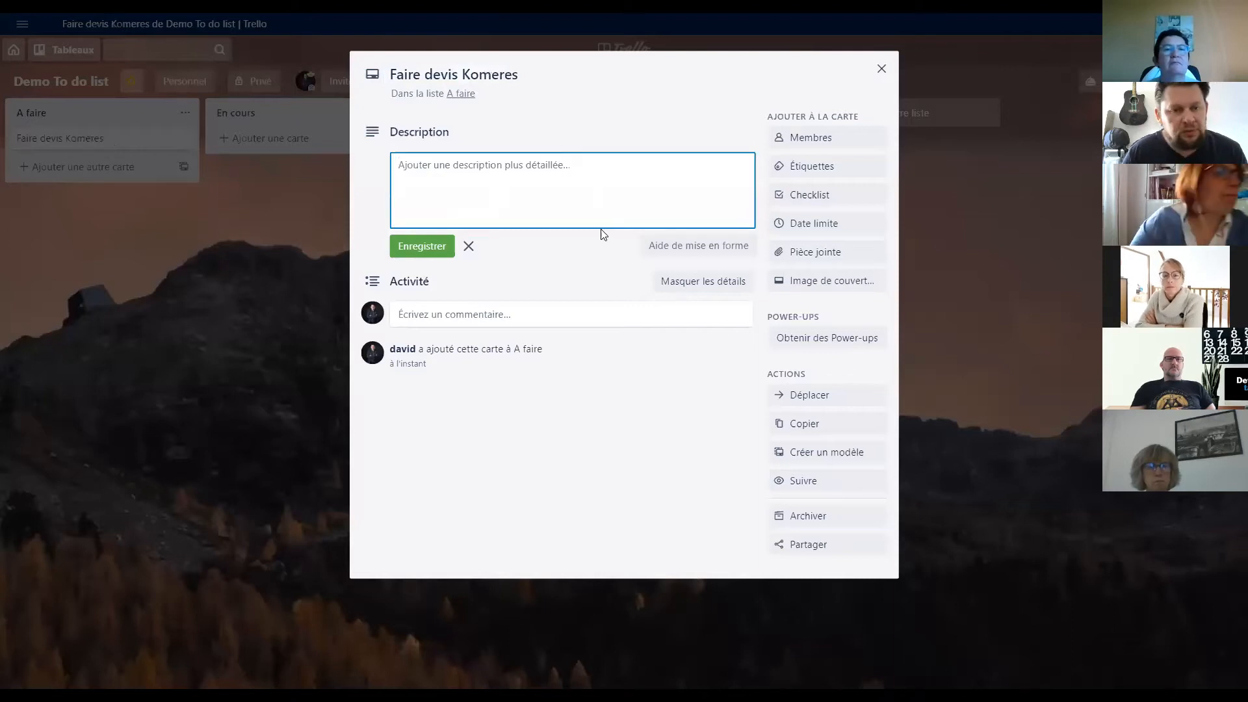
click(677, 246)
scroll(721, 338, down, 3)
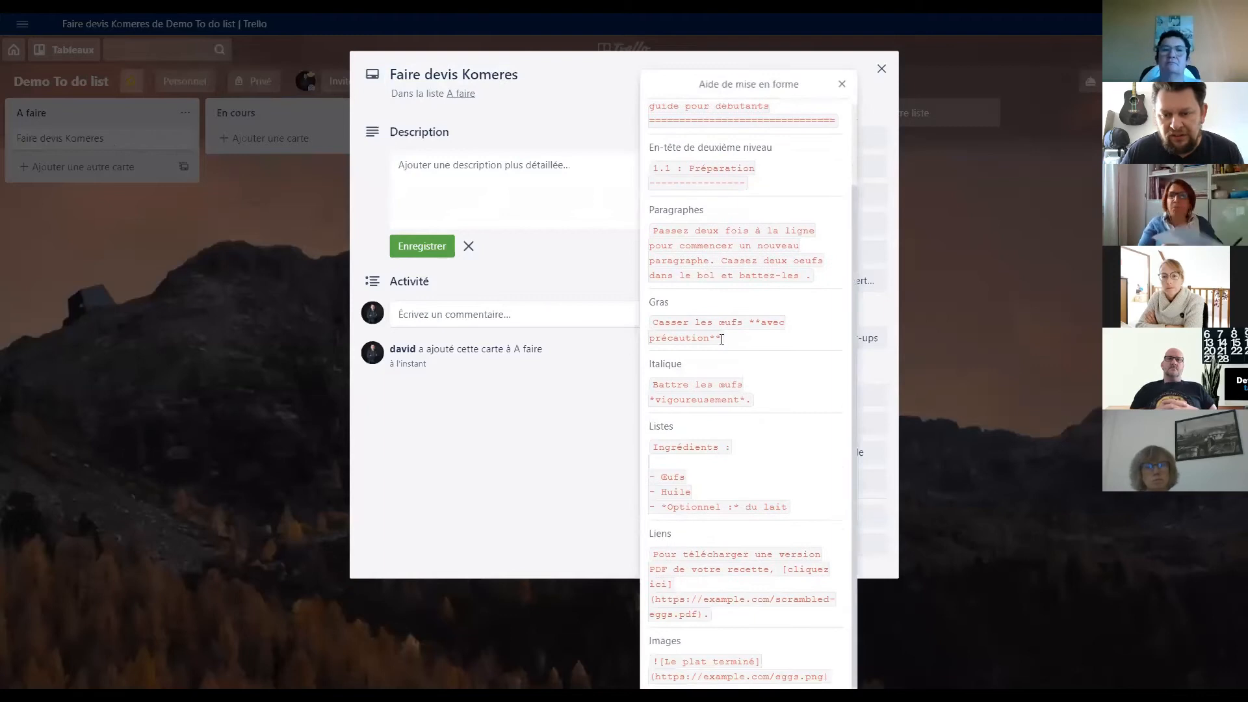
scroll(705, 390, up, 3)
click(840, 85)
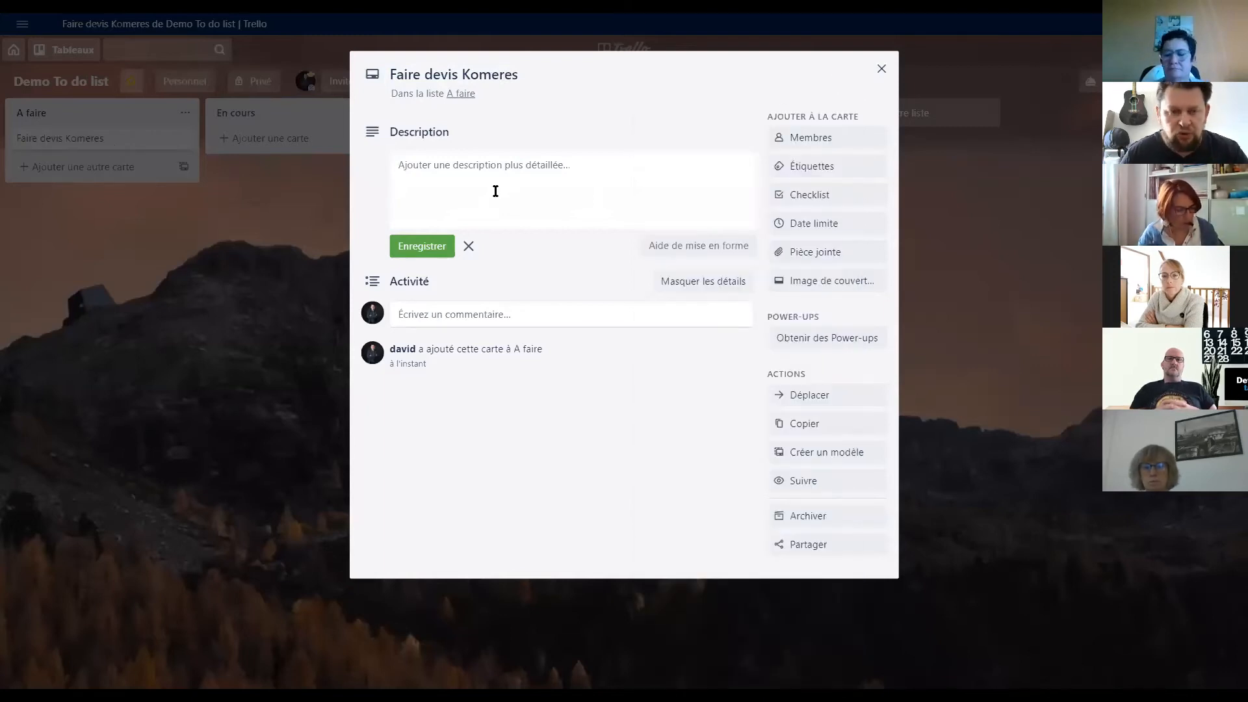
click(433, 250)
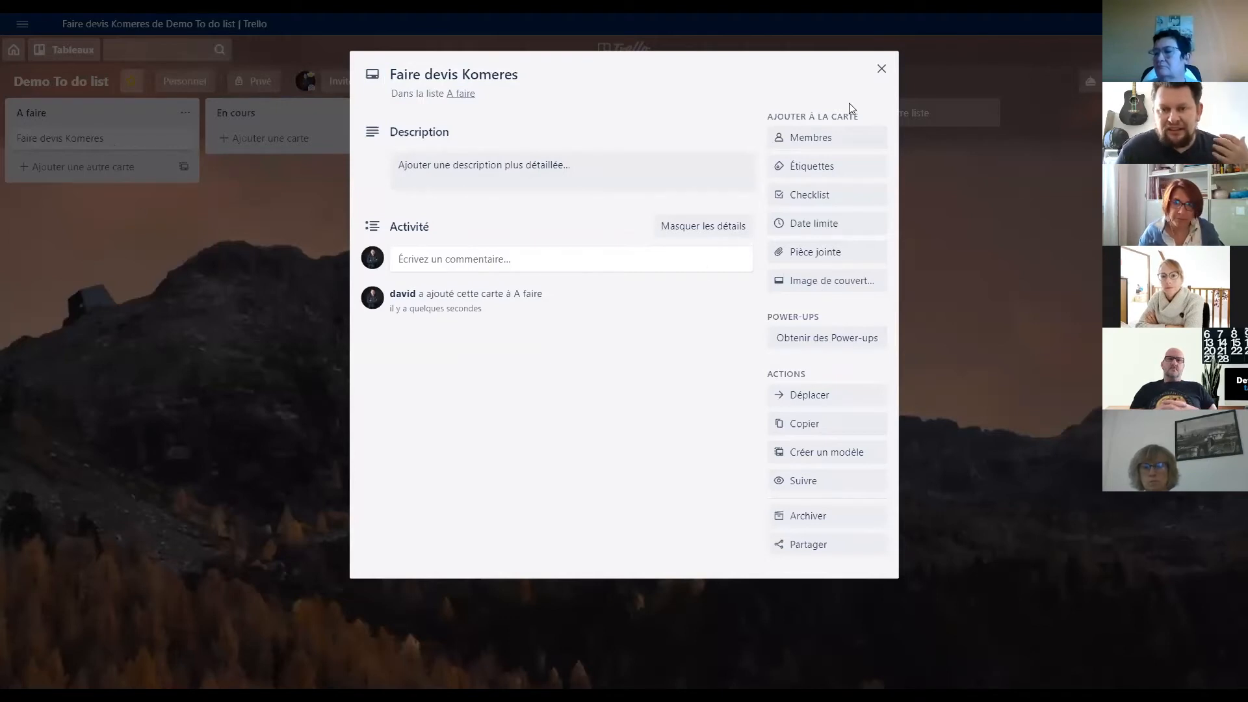
click(881, 69)
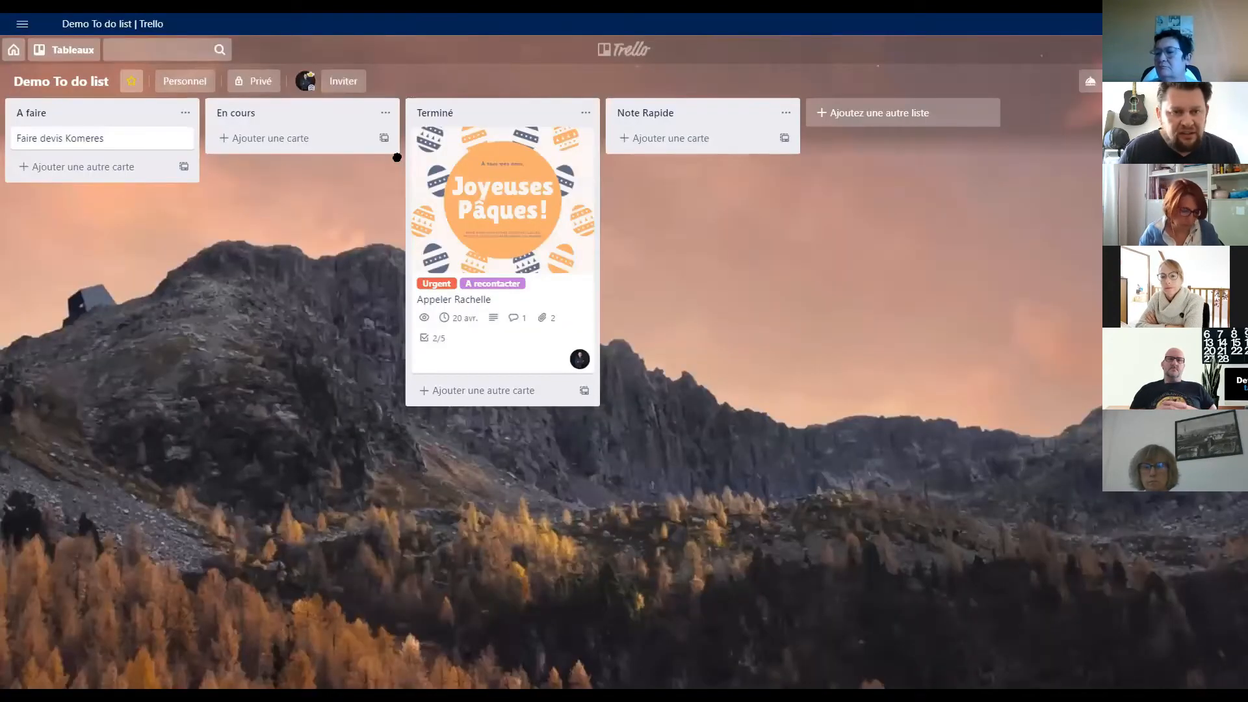
- Open the card labelled Urgent in En cours and use its Move action to send it to the suggested Terminé list
click(339, 219)
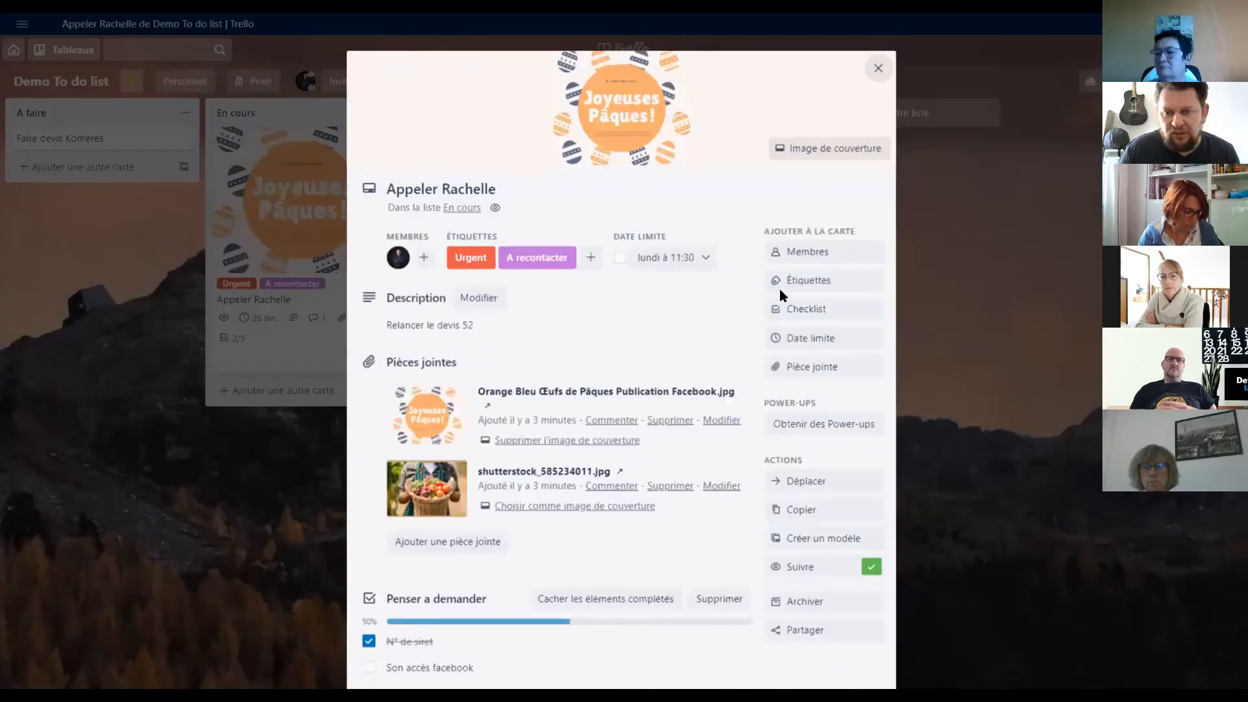
scroll(780, 294, down, 4)
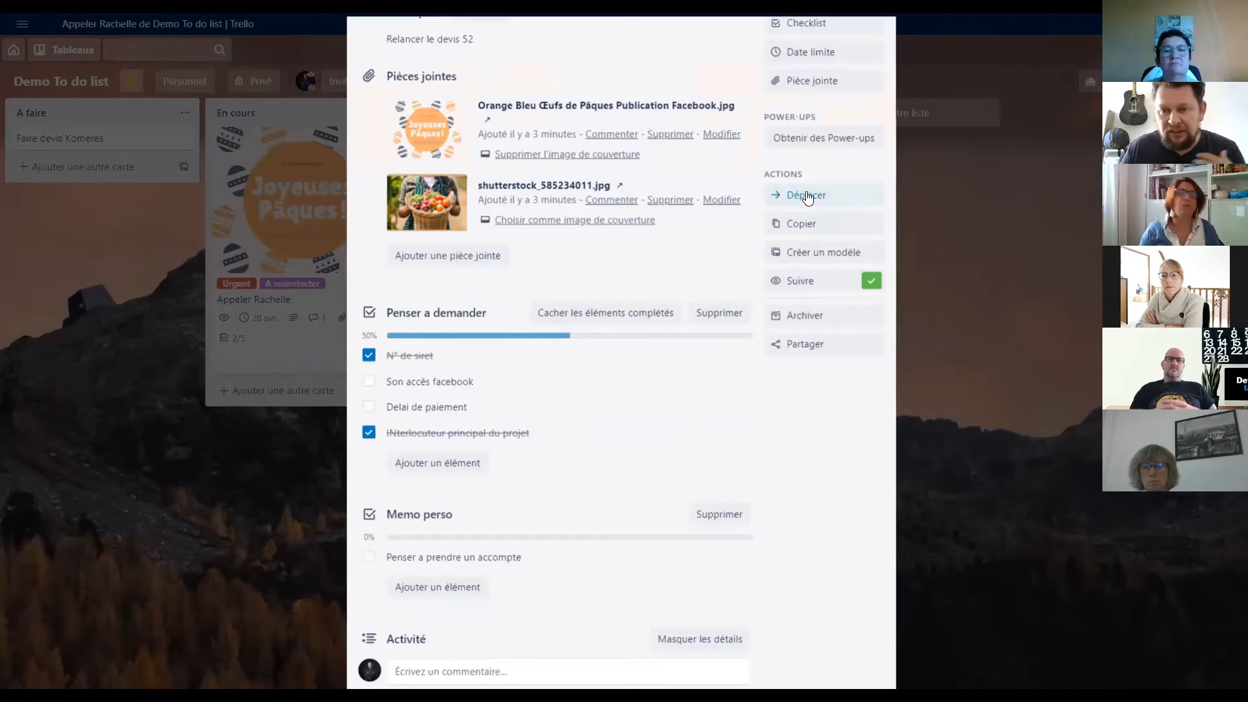
click(807, 196)
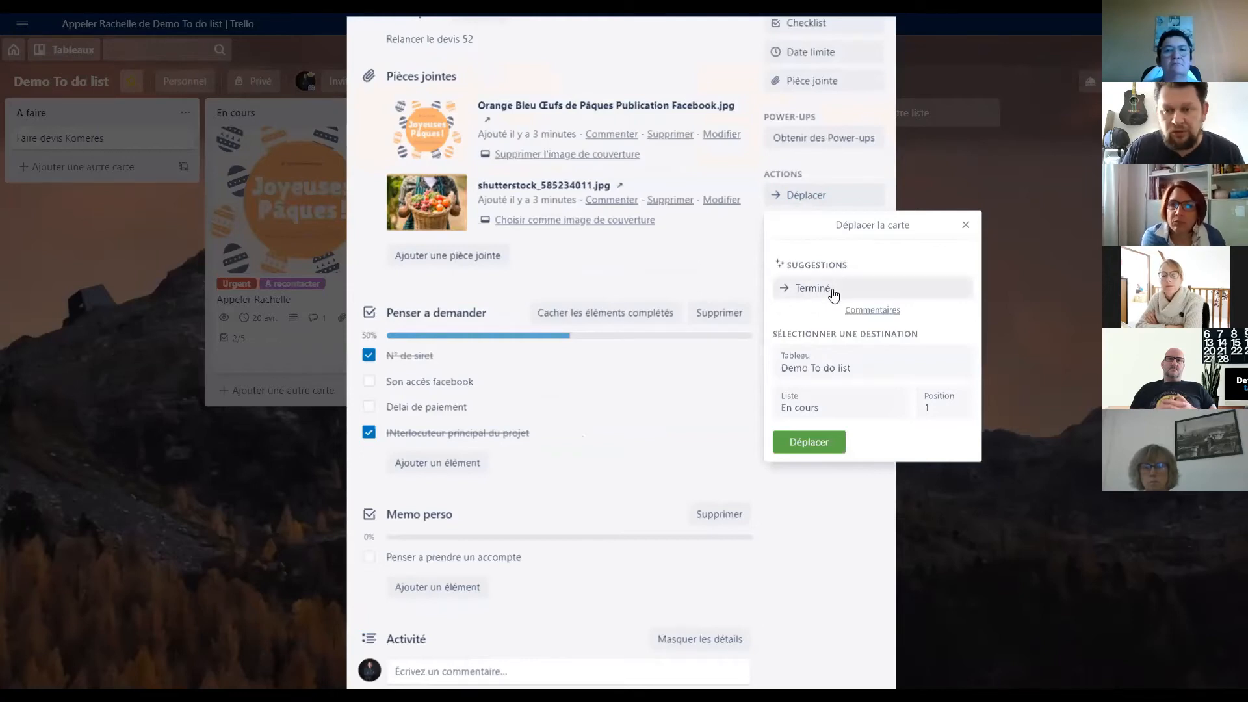
click(830, 290)
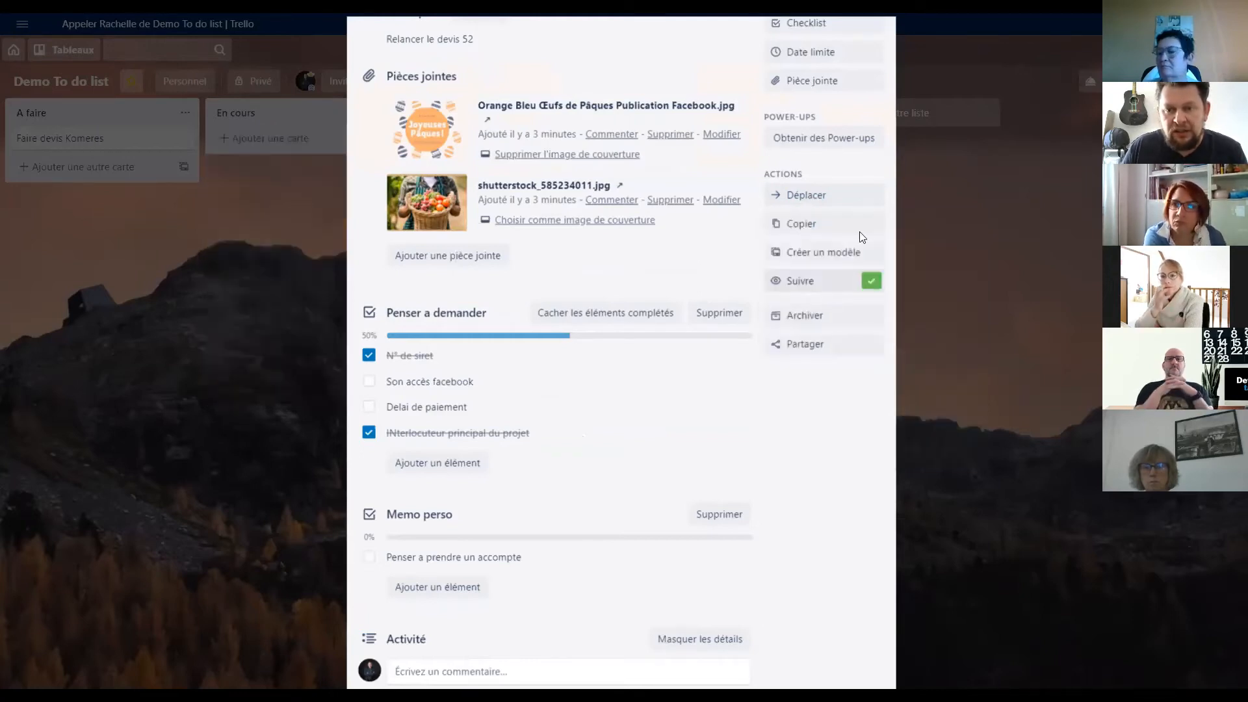
- Check the list shown on the card, close it, and move it from Terminé back to En cours on the board
scroll(879, 74, up, 5)
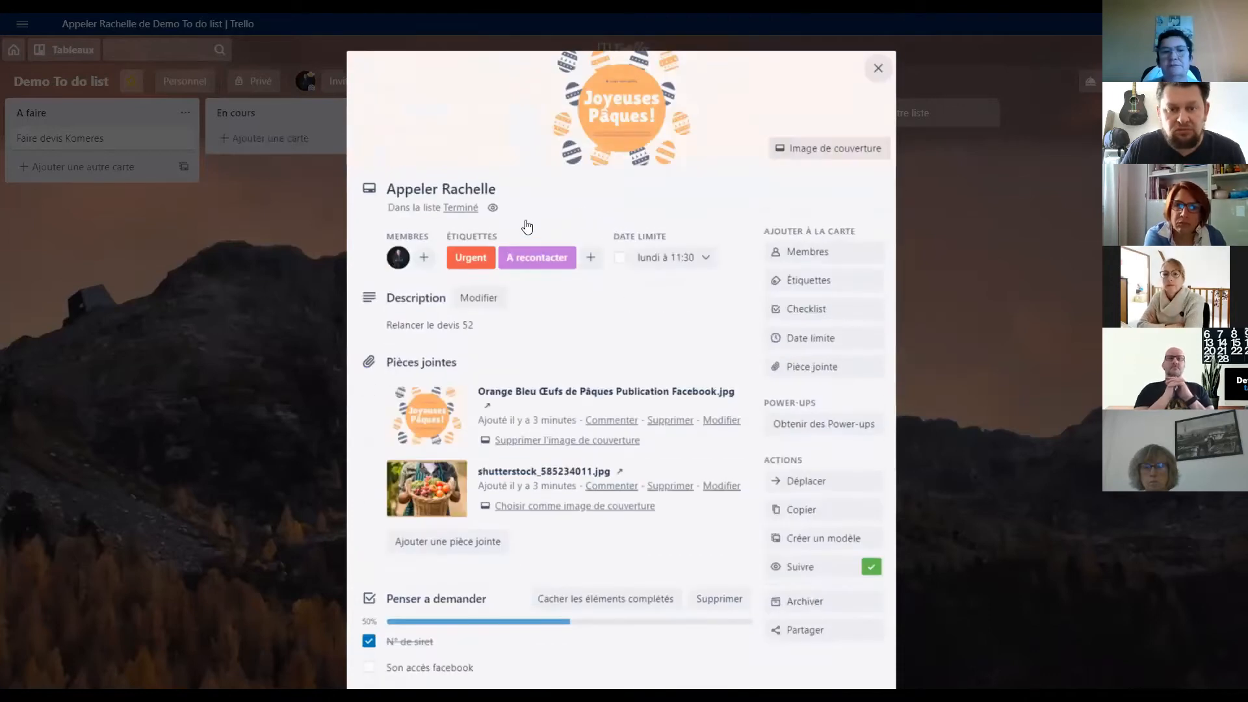
key(Escape)
drag(502, 231, 333, 228)
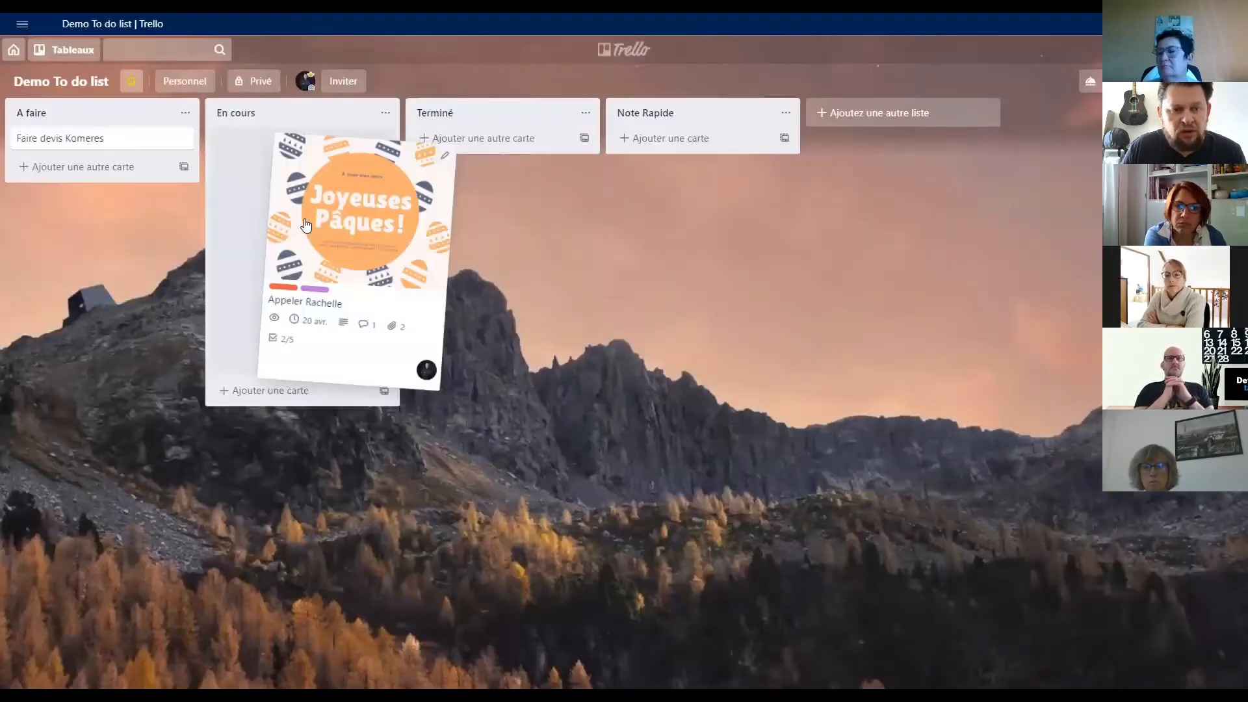
- Move the card labelled Urgent from En cours to the Facturation Avril list of the DEMO facturation board at position 2
scroll(809, 562, down, 2)
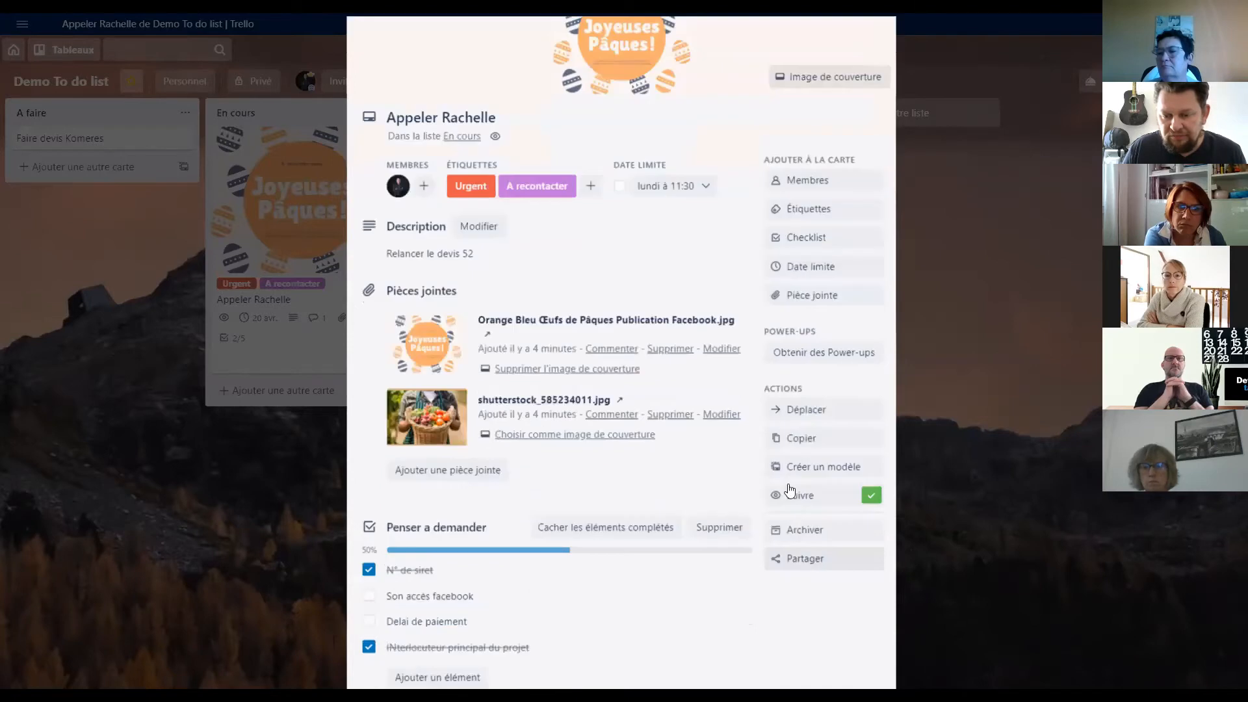
click(798, 408)
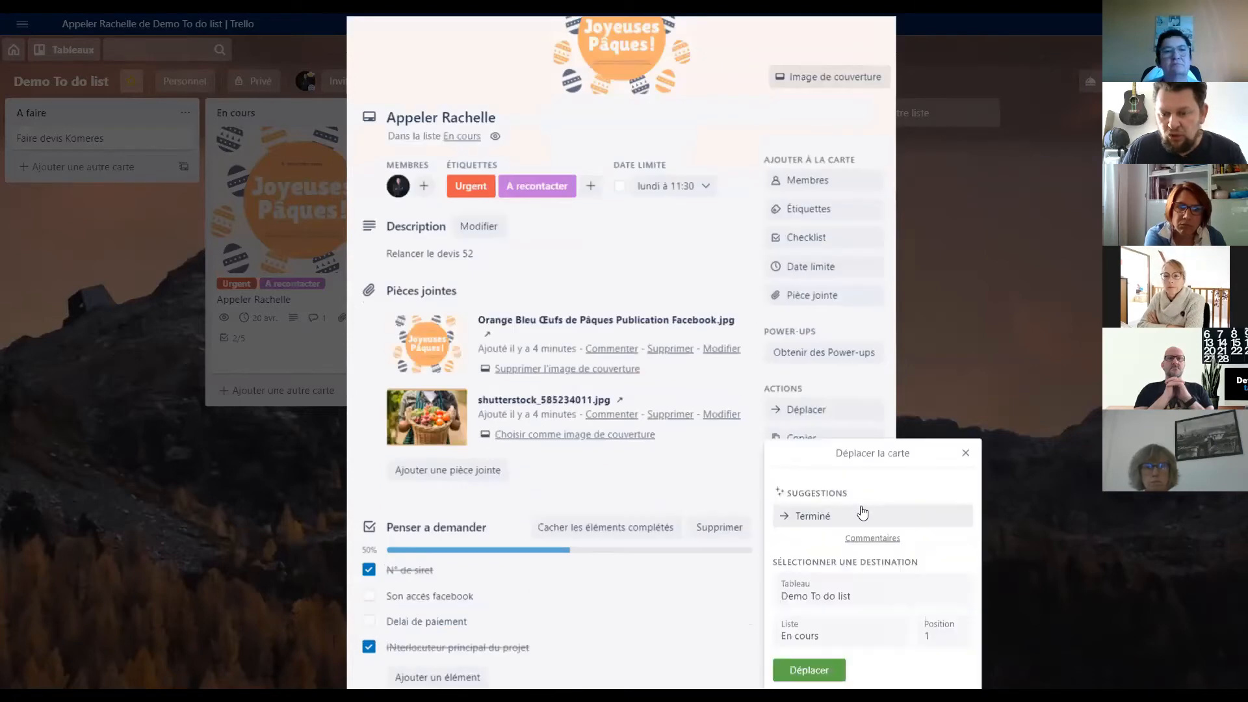
click(846, 594)
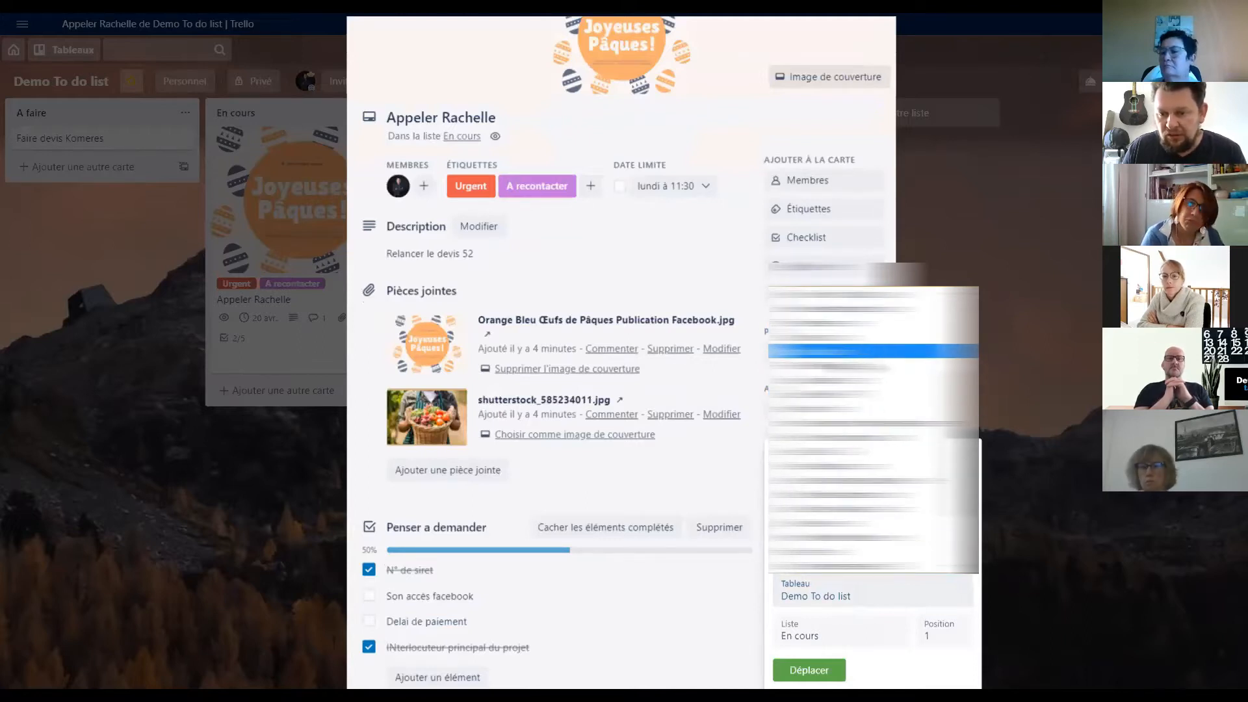
scroll(845, 374, up, 3)
click(839, 410)
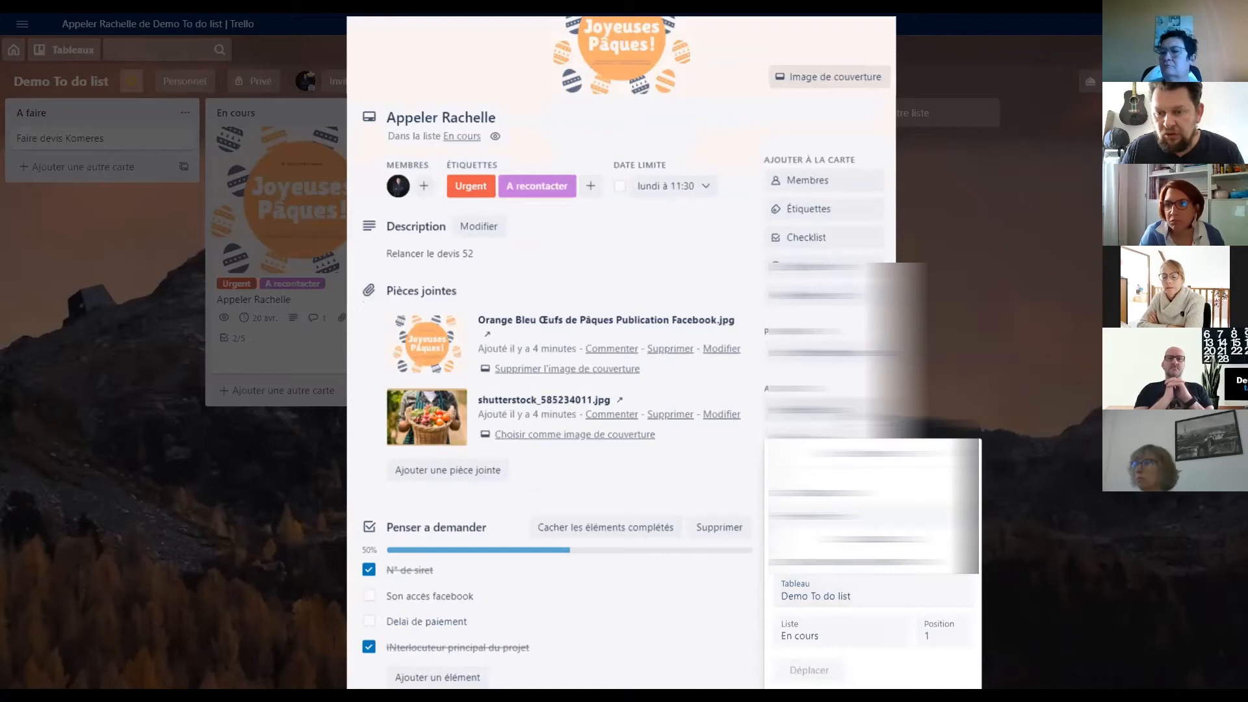
click(845, 632)
click(848, 657)
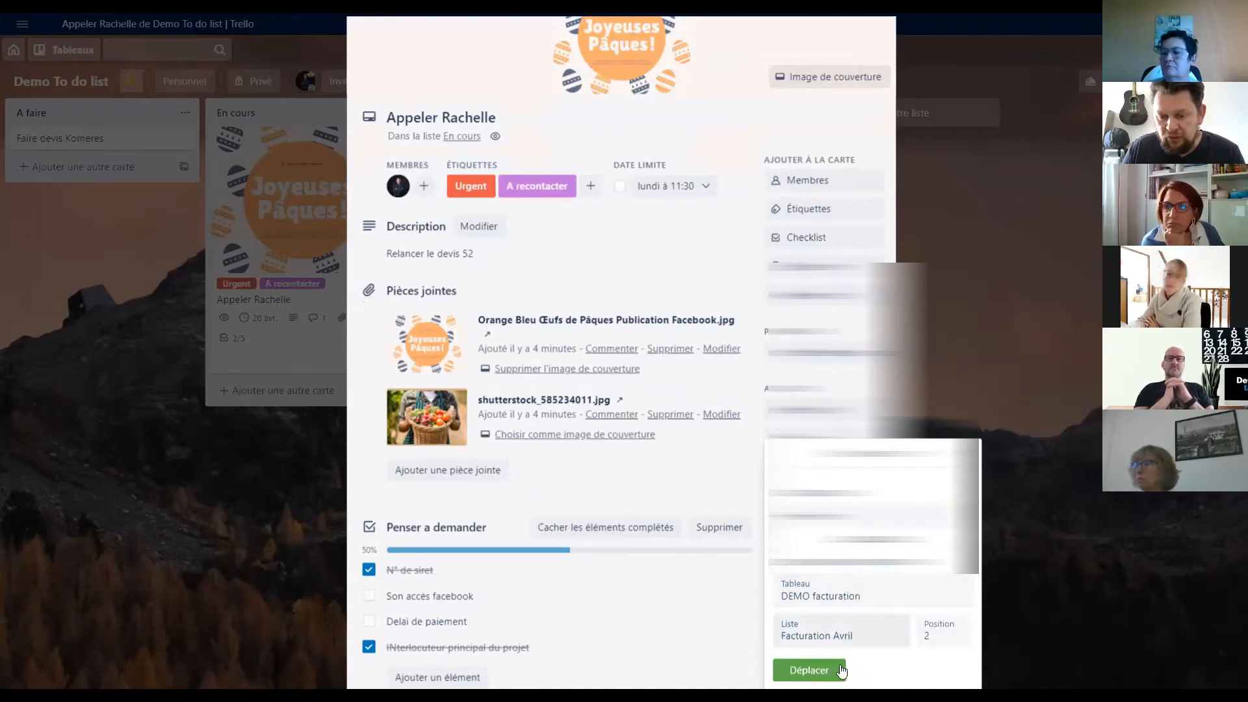
click(809, 672)
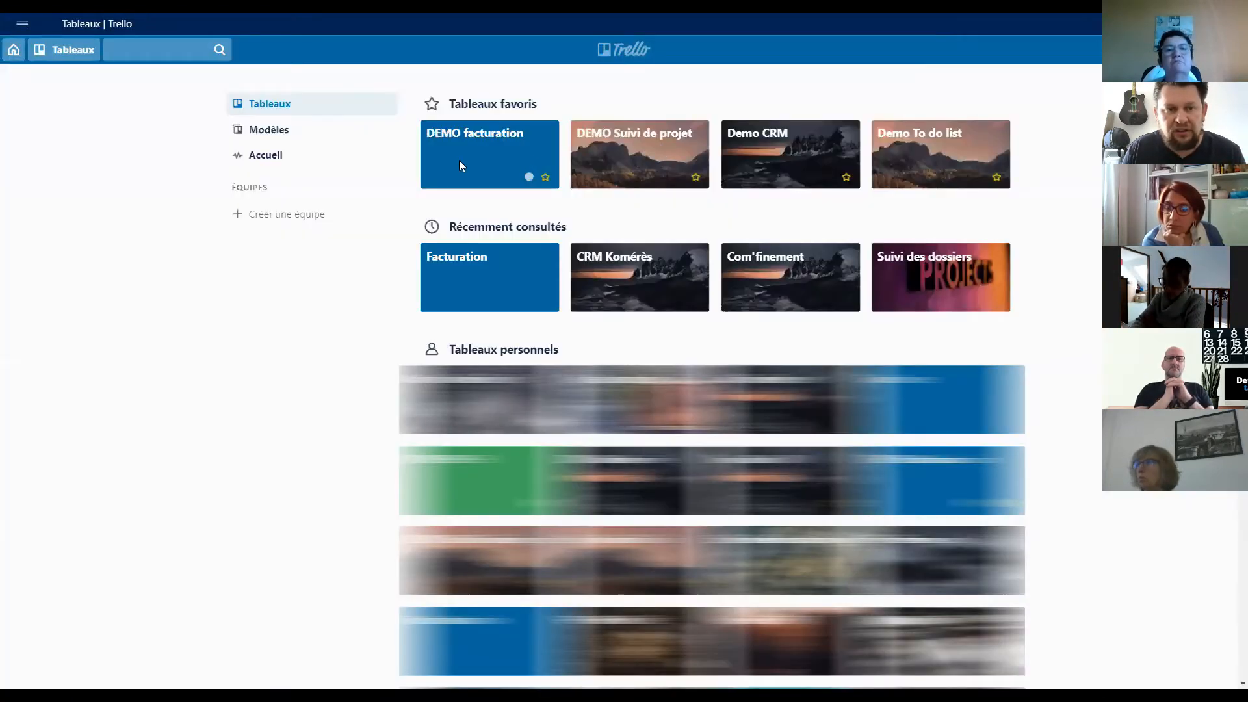
- Open the DEMO facturation board to check the transferred card, and return to the Demo To do list board
click(459, 161)
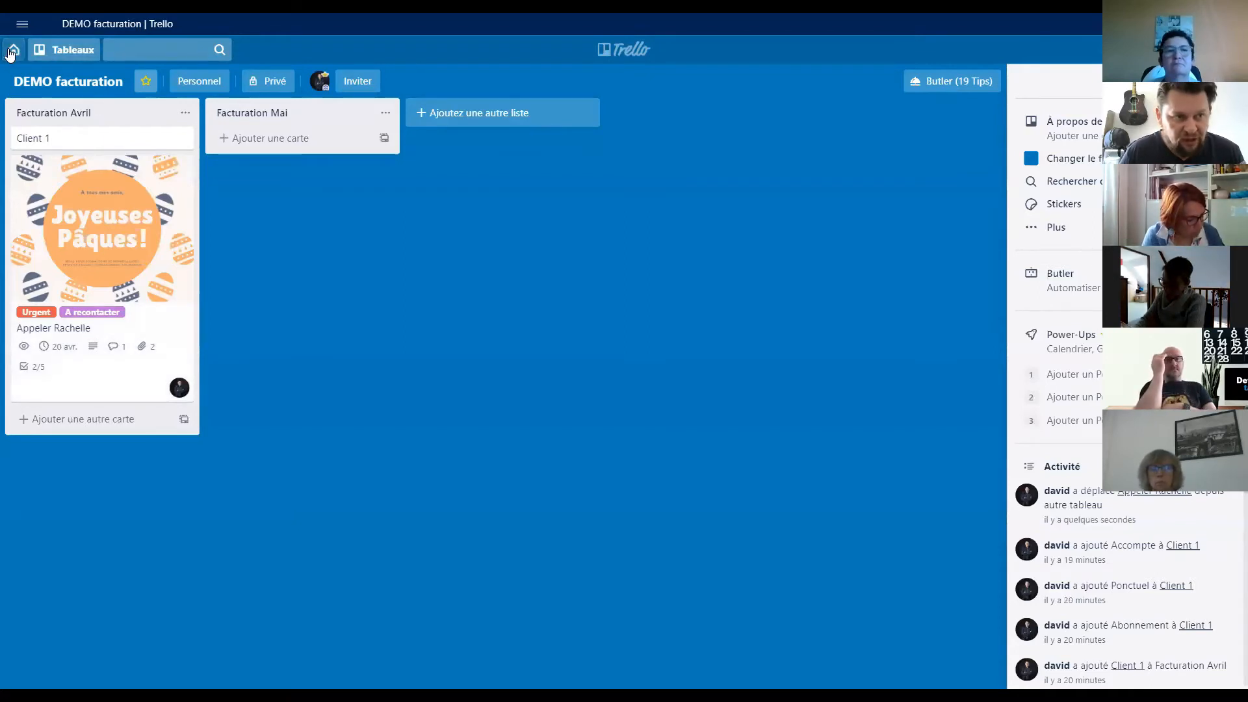
click(60, 51)
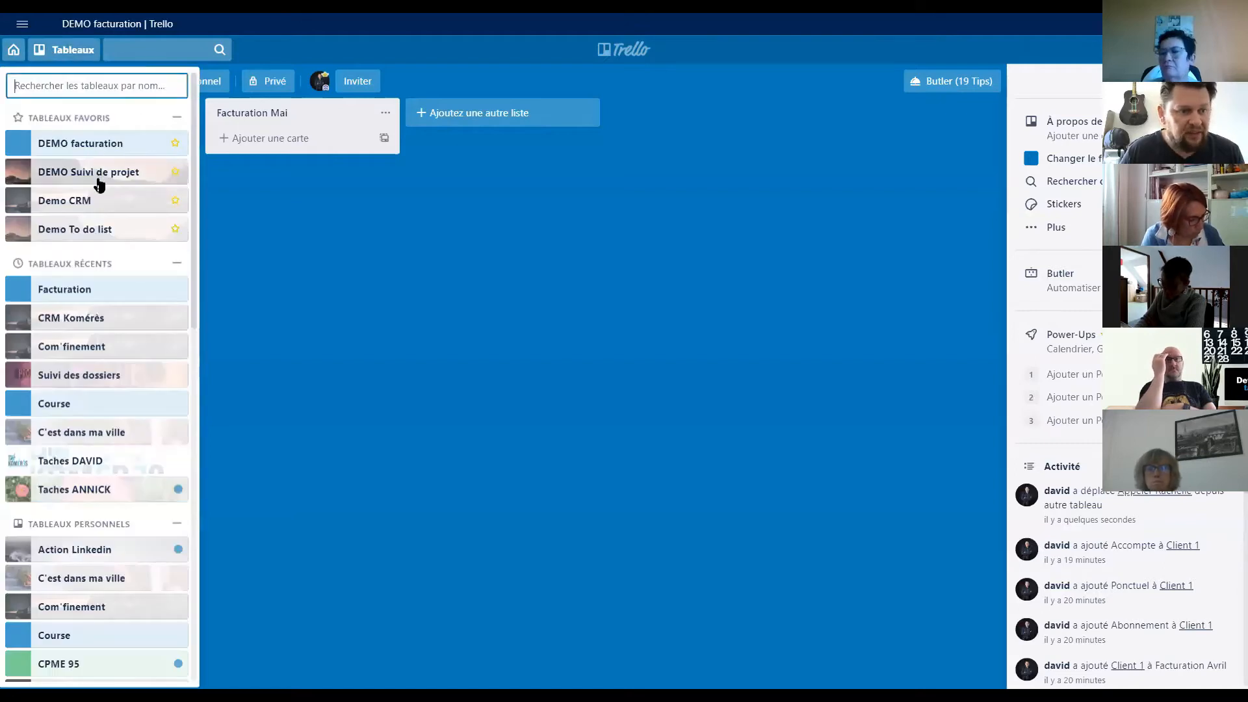
click(102, 232)
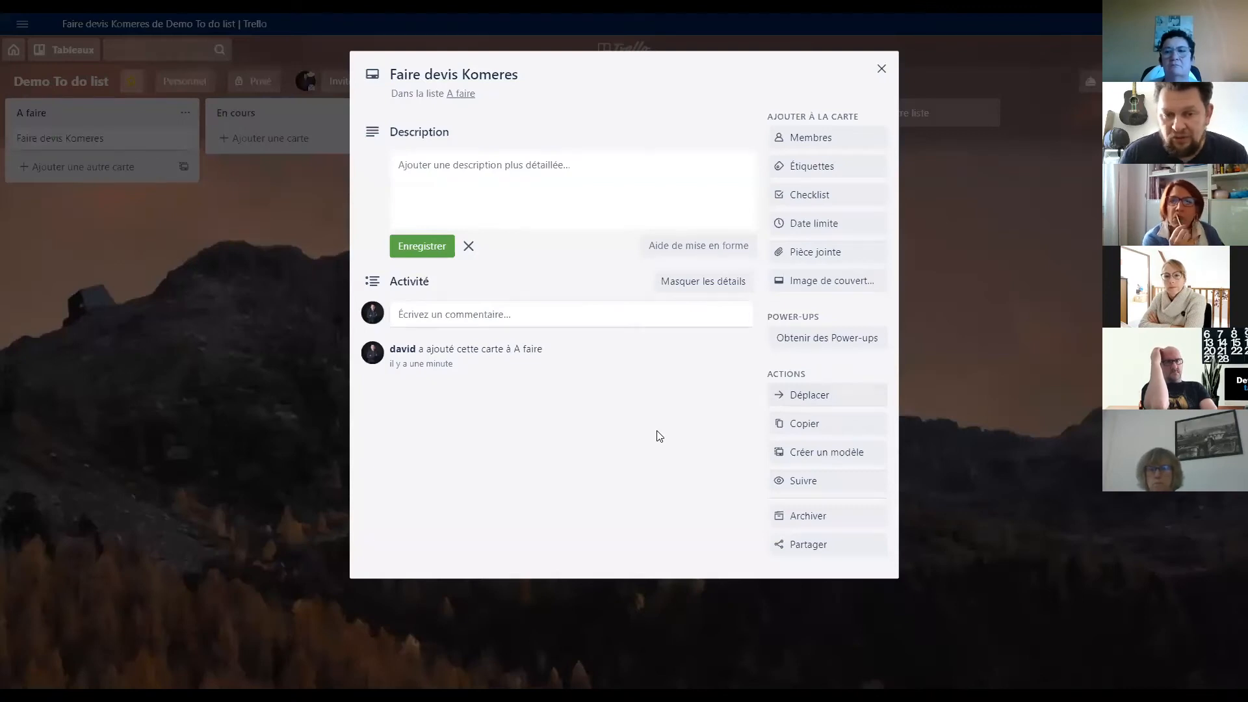
- Add a checklist titled Exemple to the Faire devis Komeres card in the A faire list
click(881, 68)
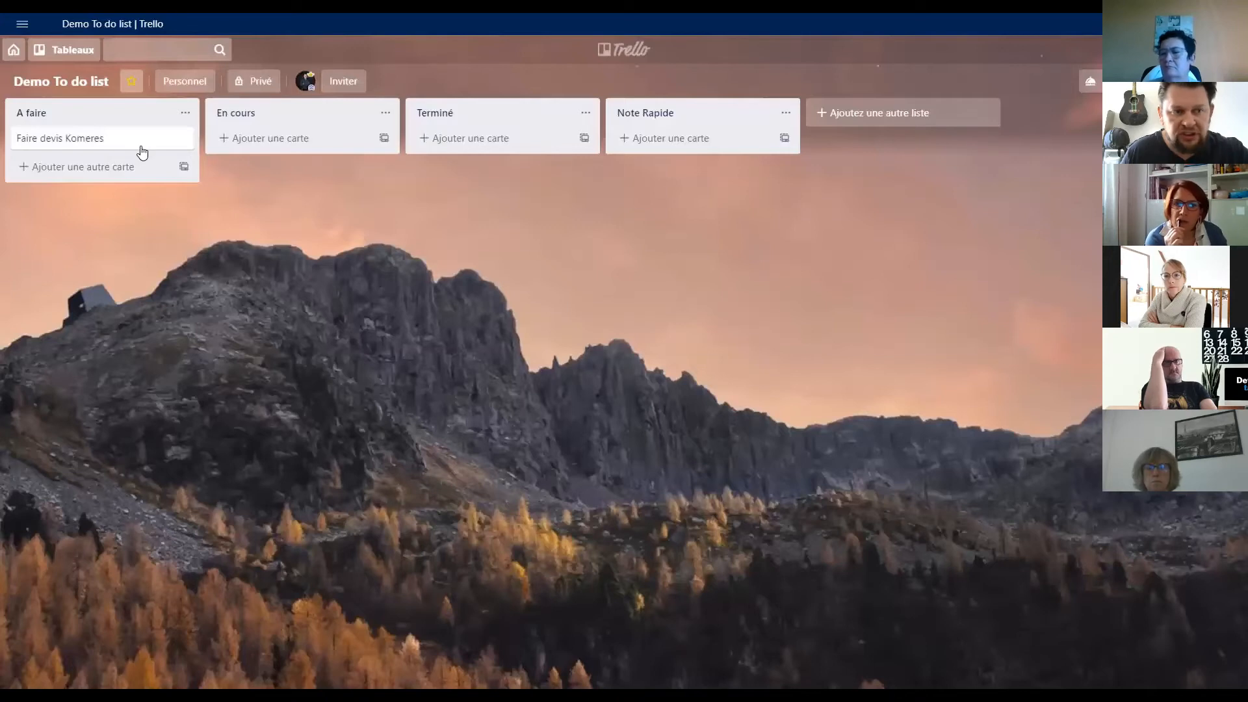
click(478, 174)
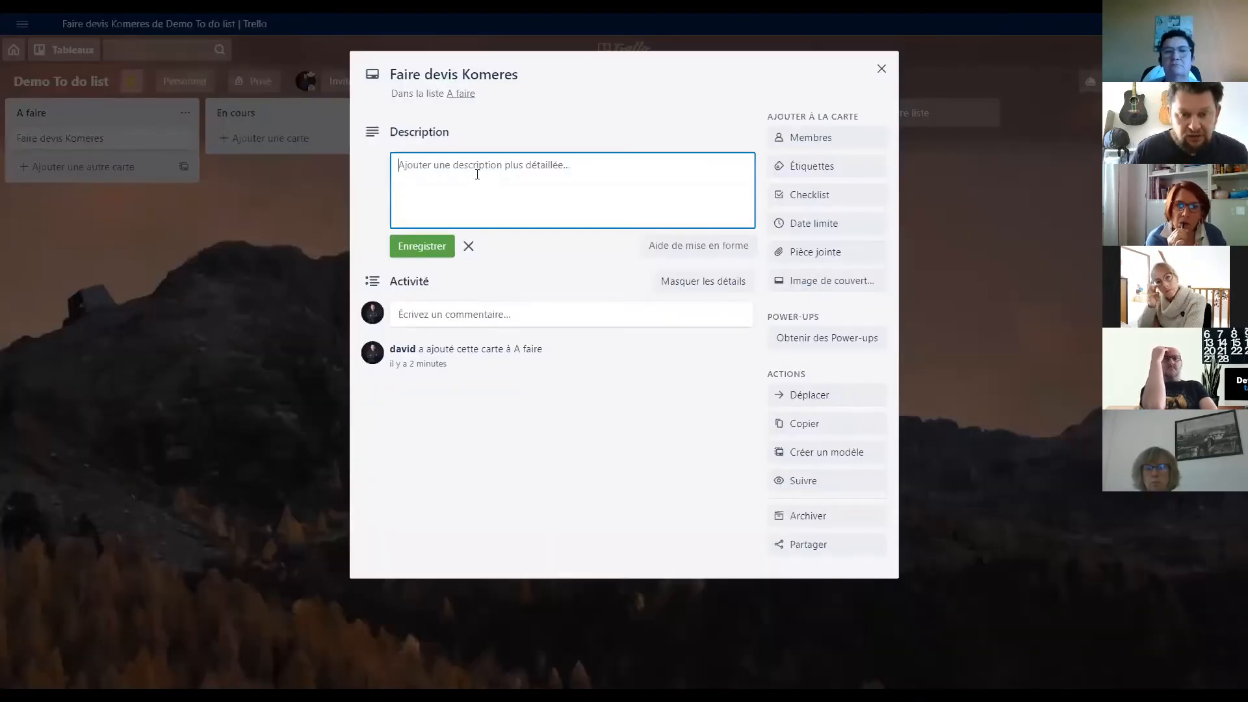
click(807, 166)
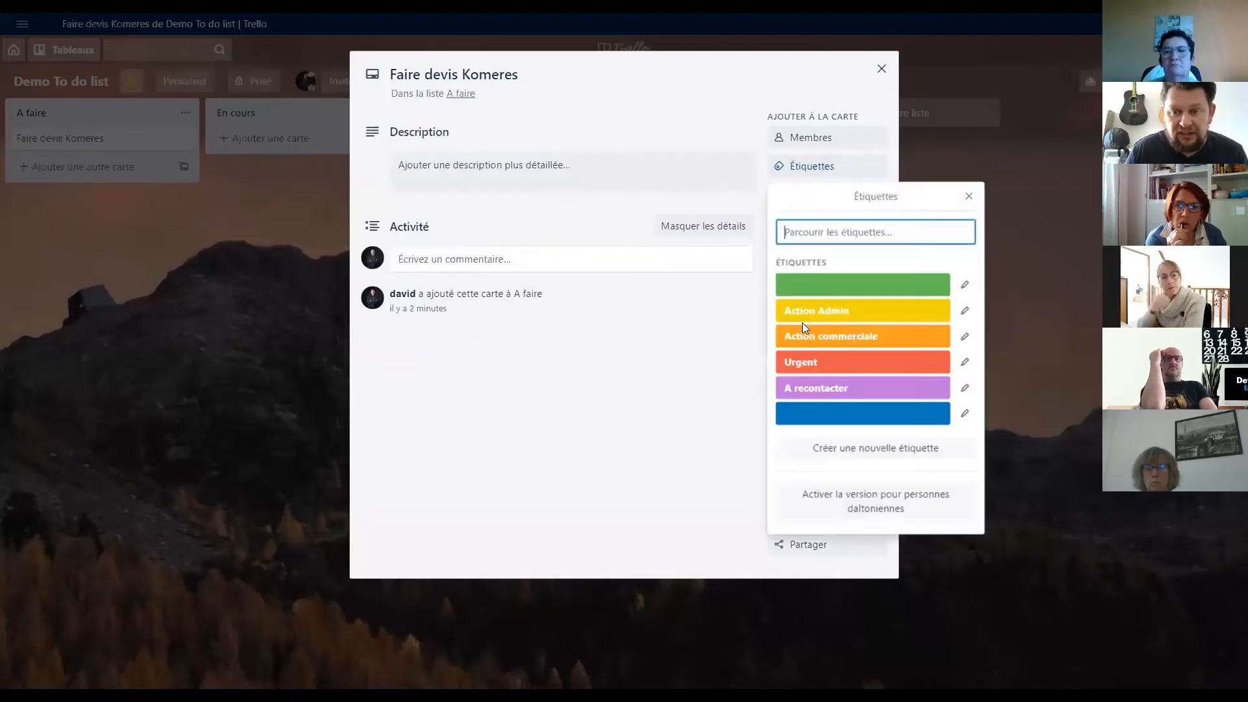
click(704, 388)
click(809, 195)
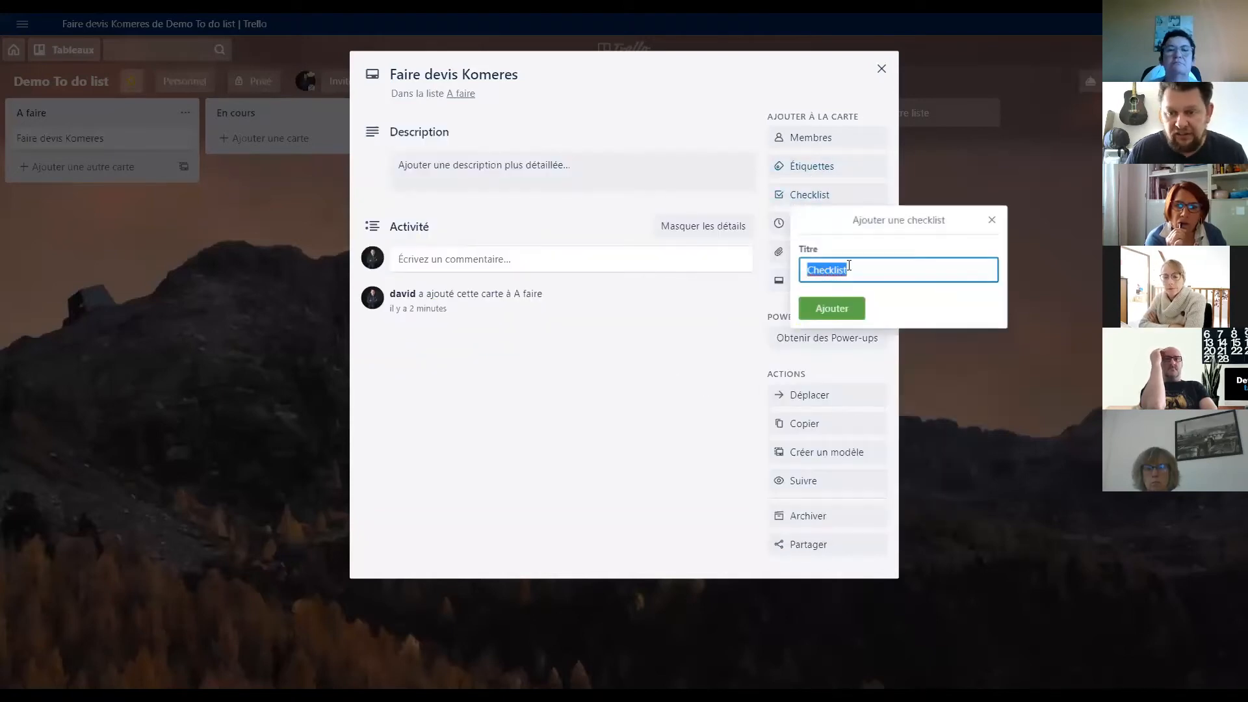
text(Exemple)
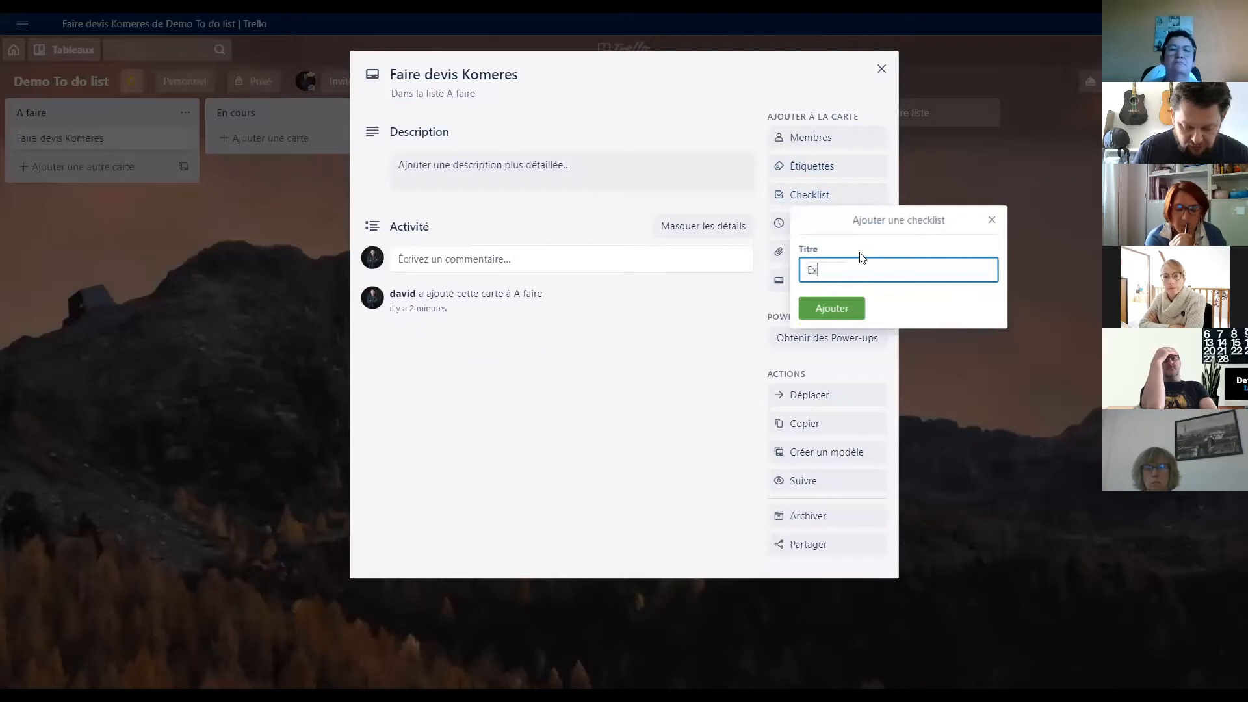
key(Return)
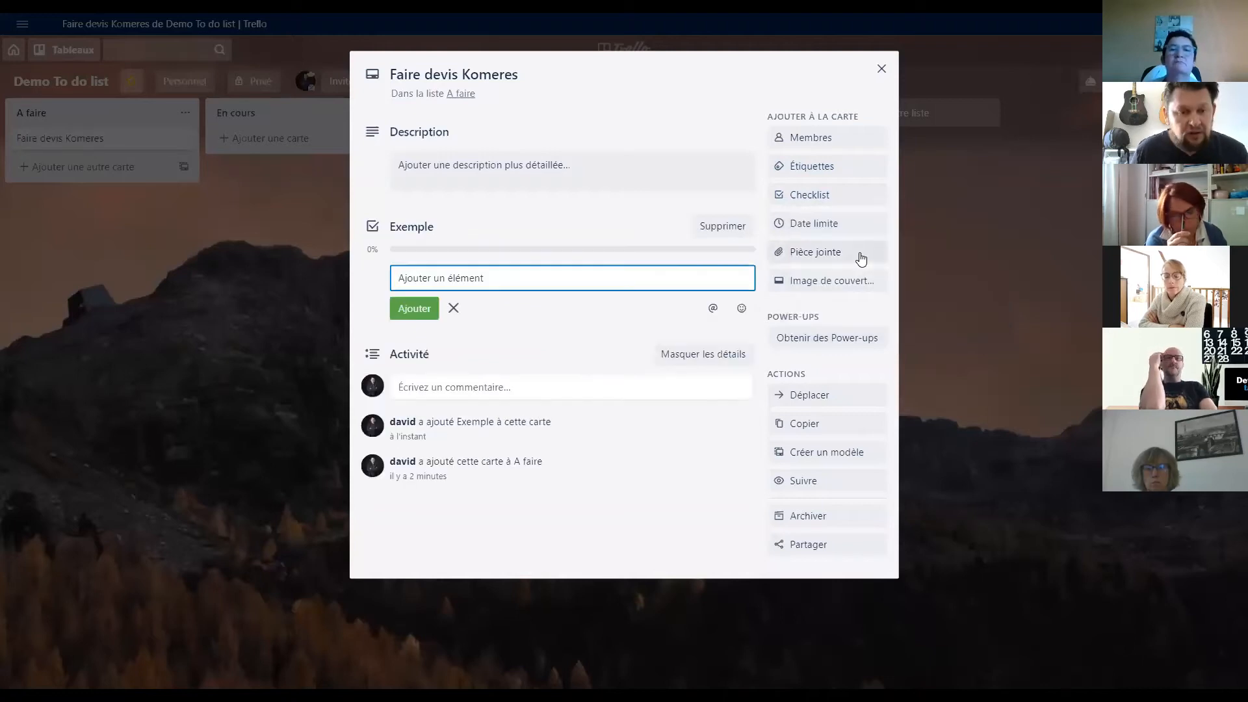
- Add six items, each named 1, to the Exemple checklist
key(1)
key(Return)
key(1)
key(Return)
key(1)
key(Return)
key(1)
key(Return)
key(1)
key(Return)
key(1)
key(Return)
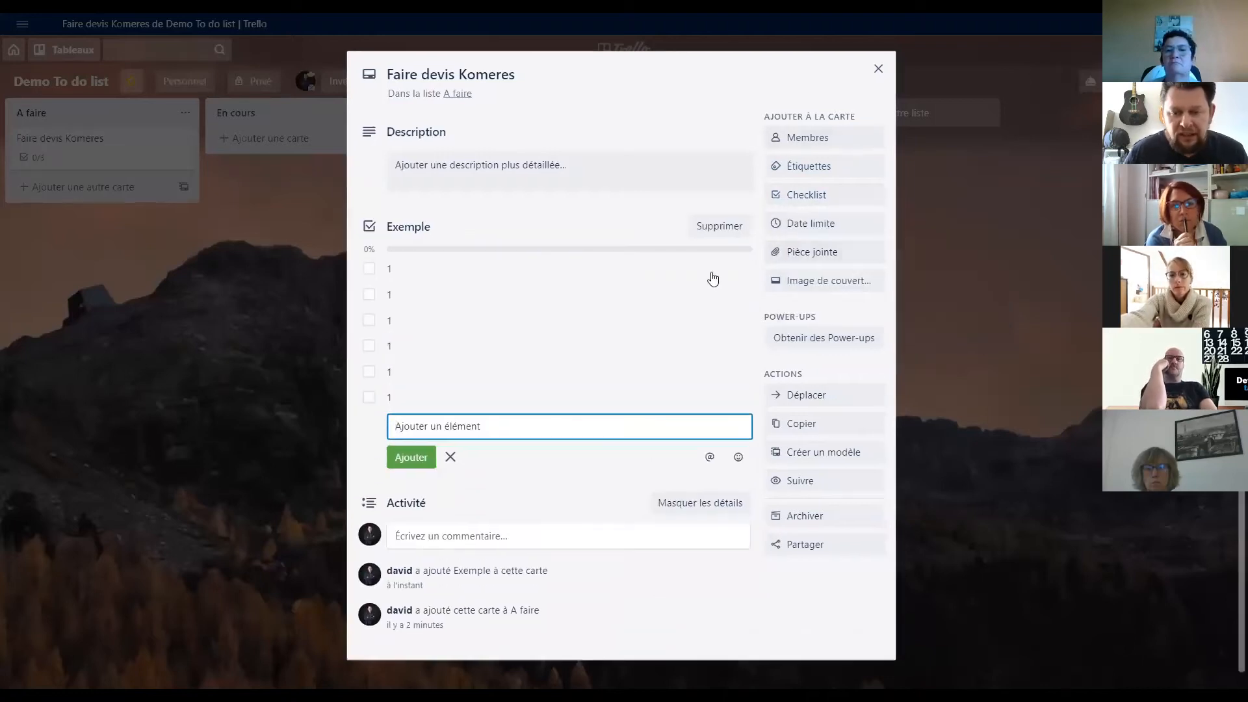
- Turn the Faire devis Komeres card into a template, save the checklist item being edited, and close the card
click(703, 318)
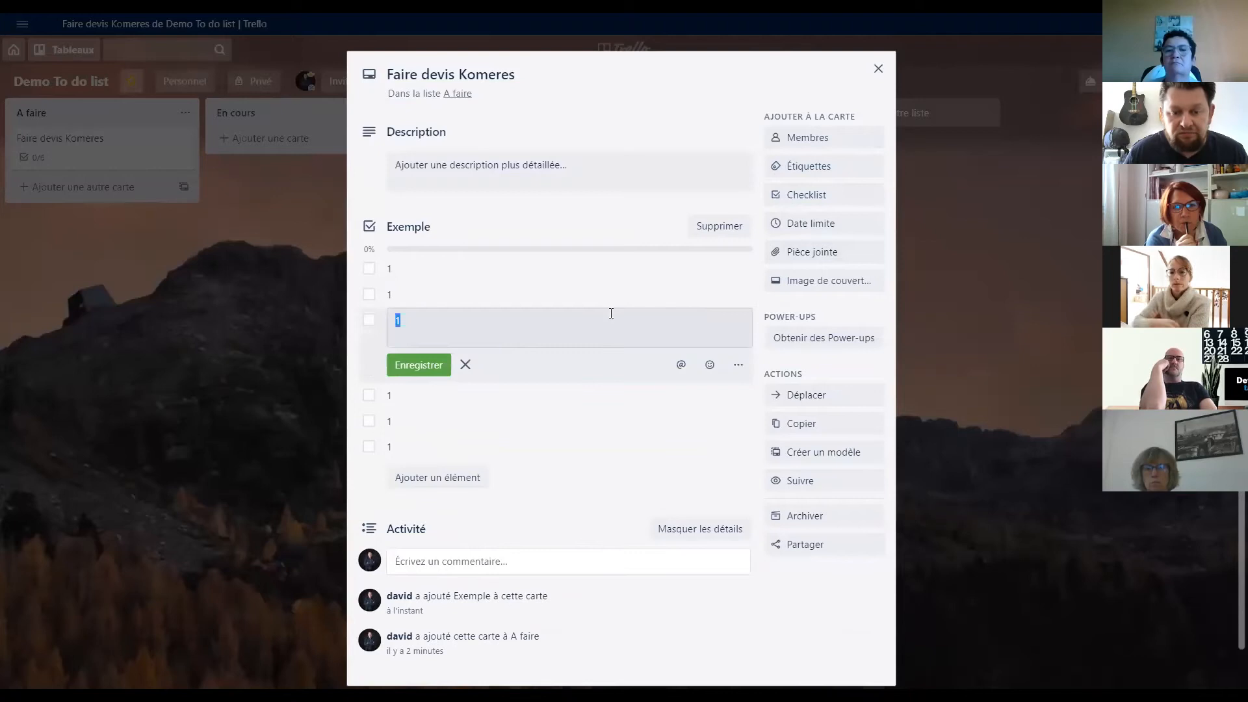
click(830, 459)
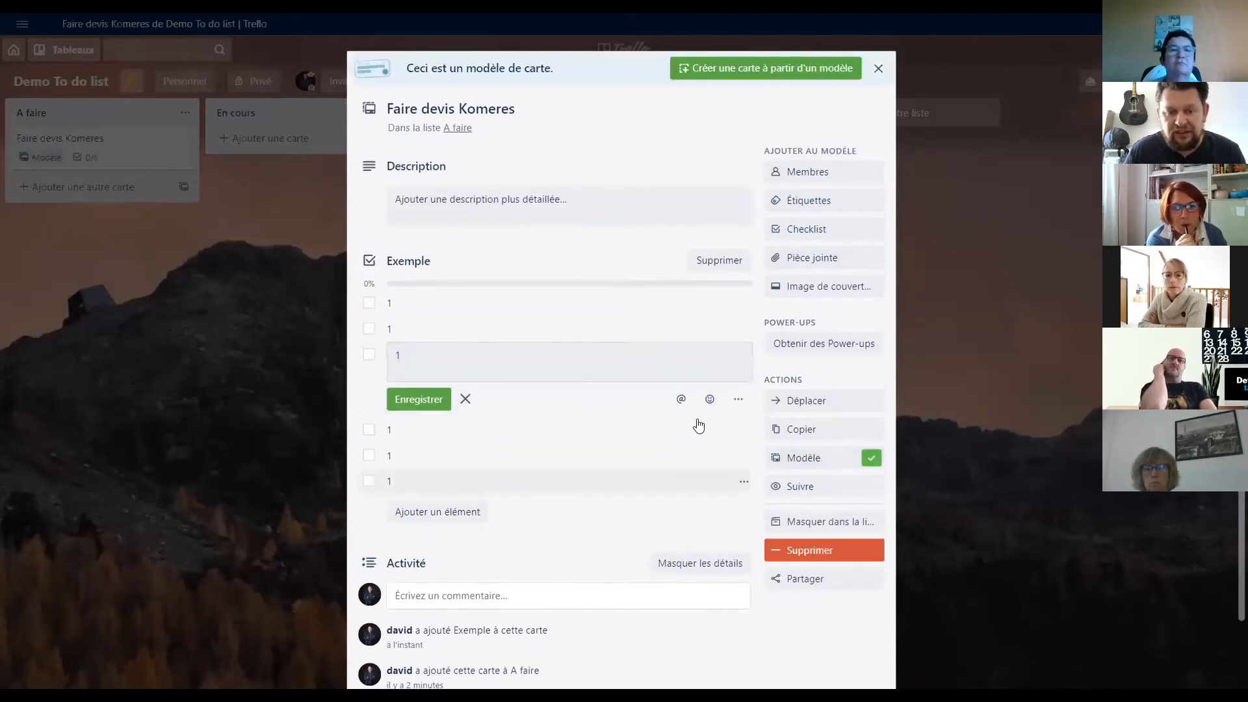
click(428, 399)
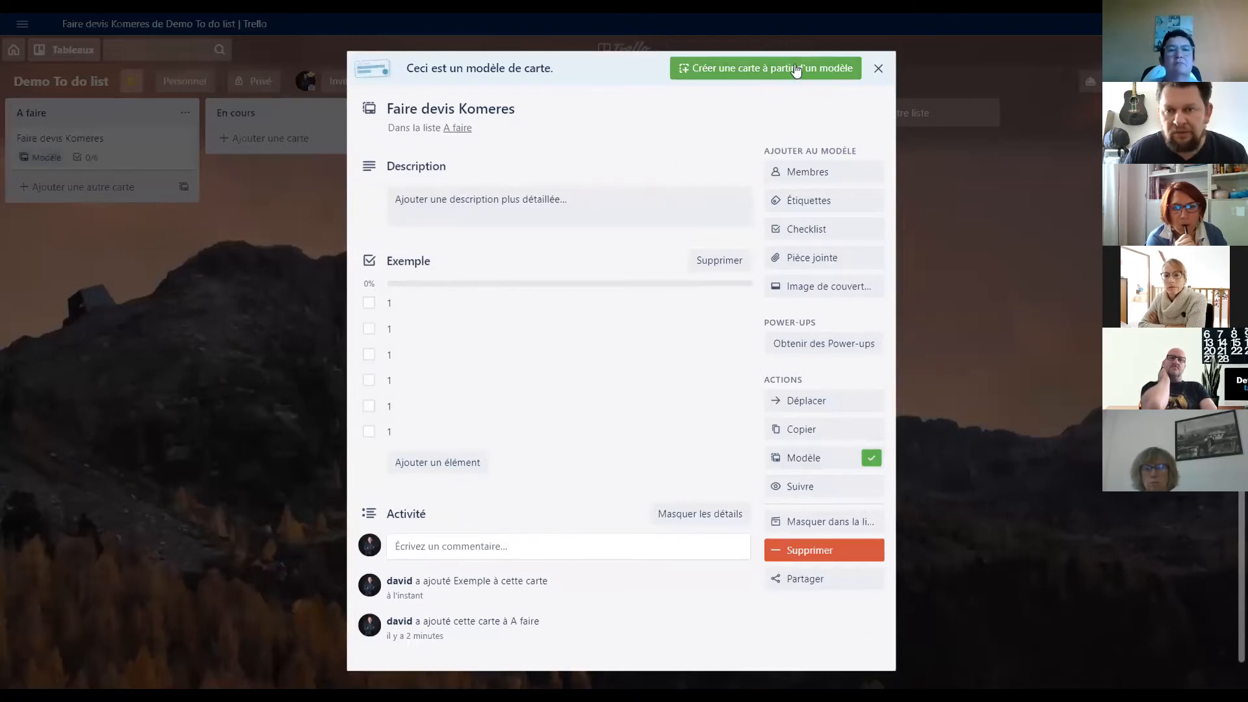
click(879, 69)
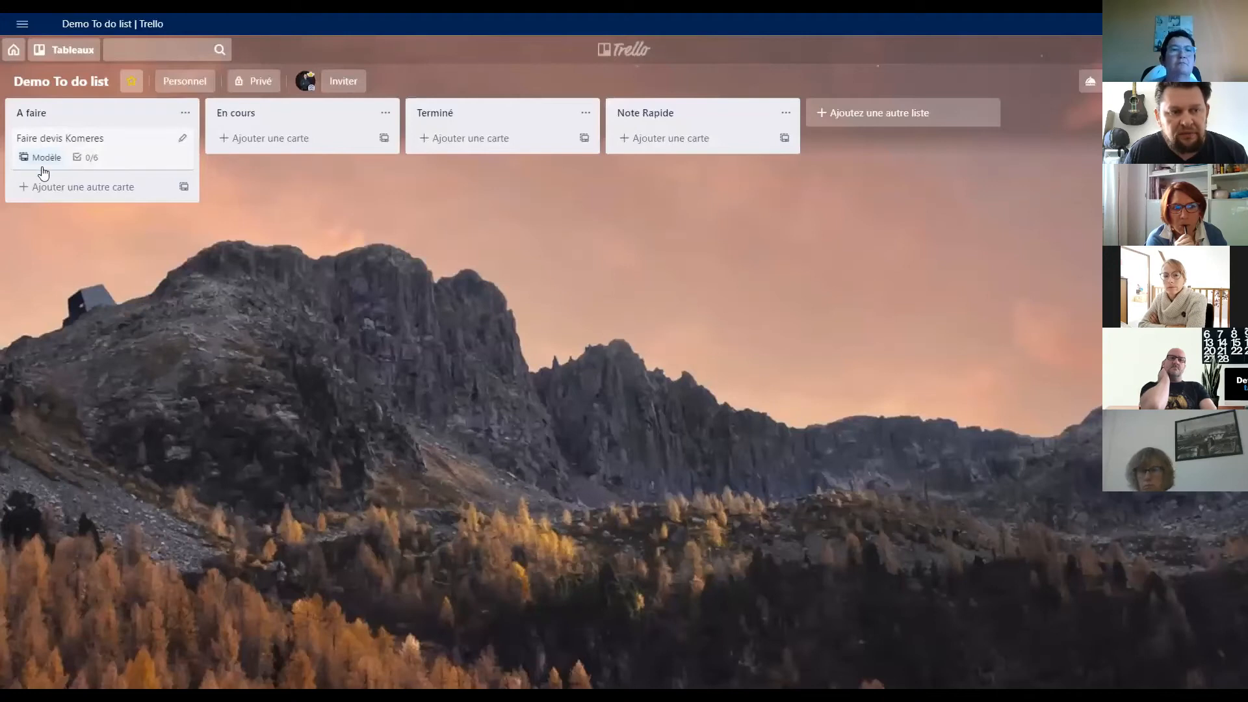
- Create a card named Prospect 2 in A faire from the Faire devis Komeres template, keeping its checklist
click(138, 153)
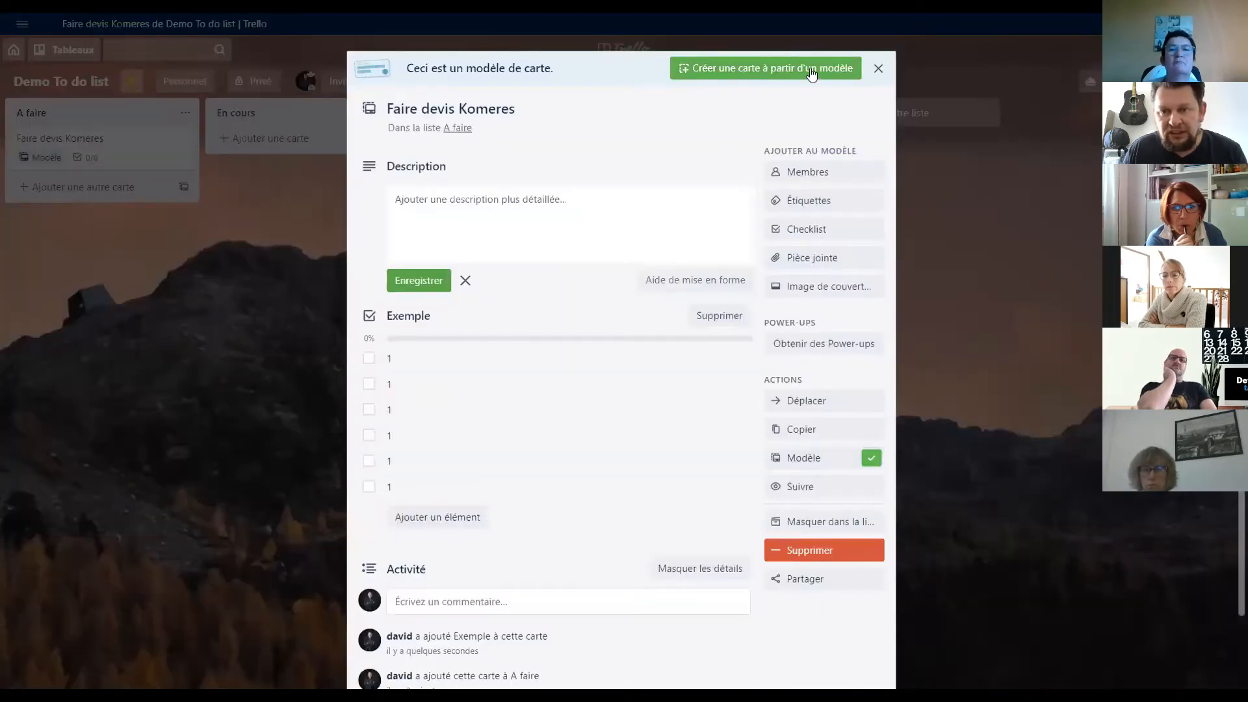
click(812, 73)
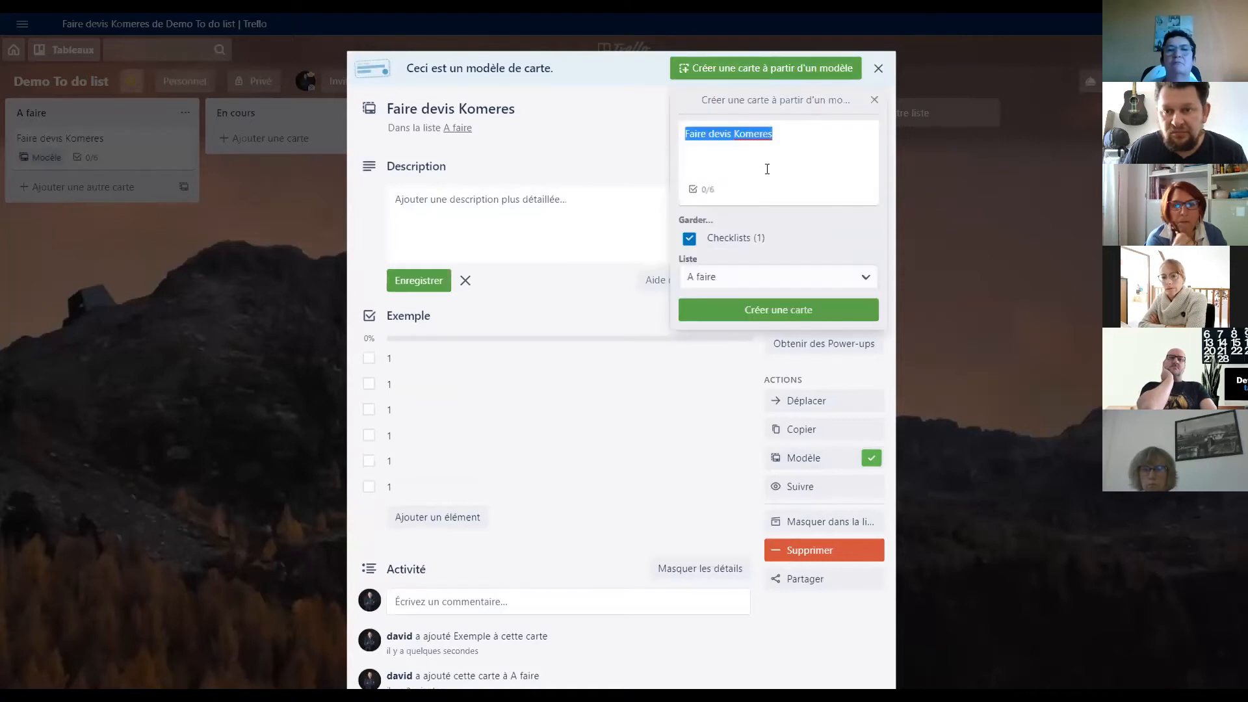
triple_click(751, 135)
text(Pr)
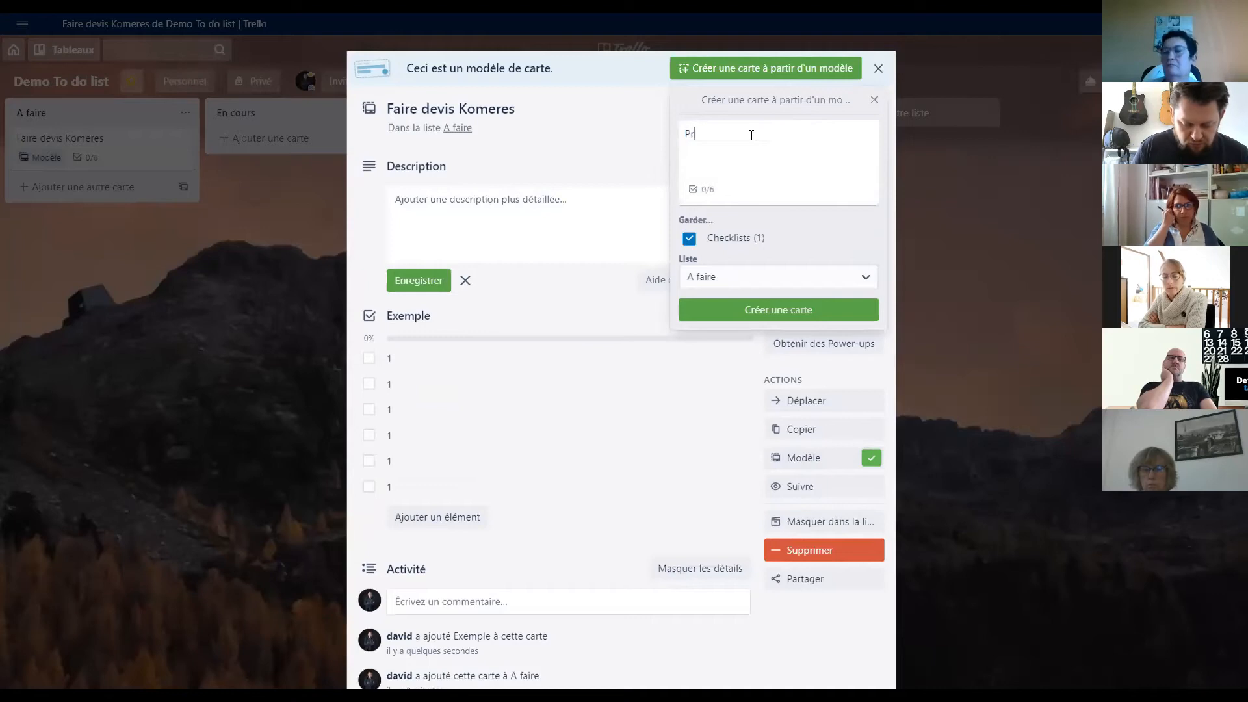
text(ospect 2)
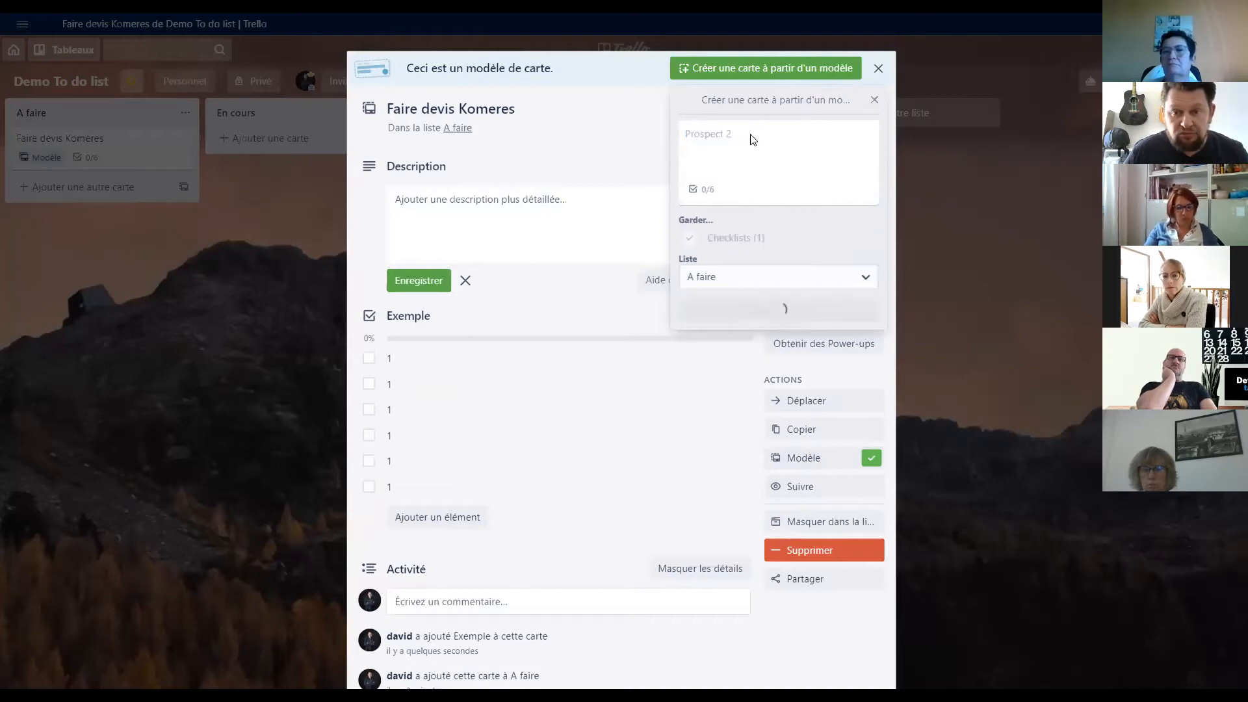
click(785, 308)
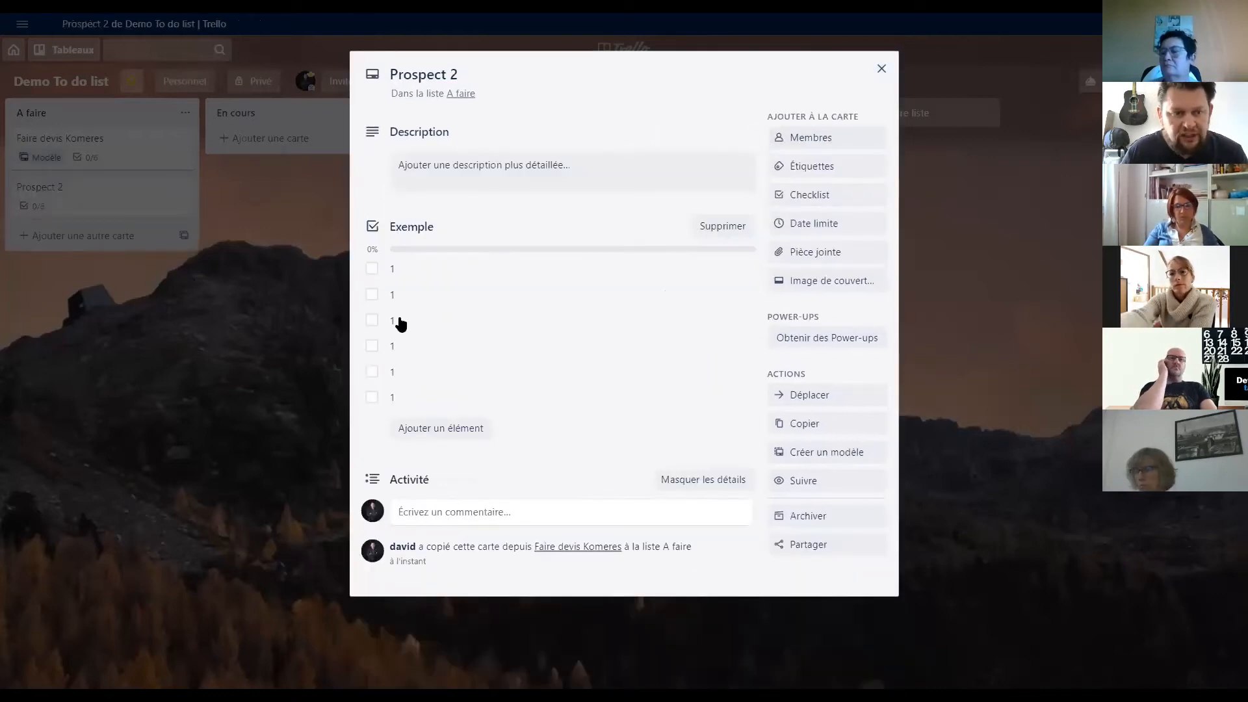
click(195, 315)
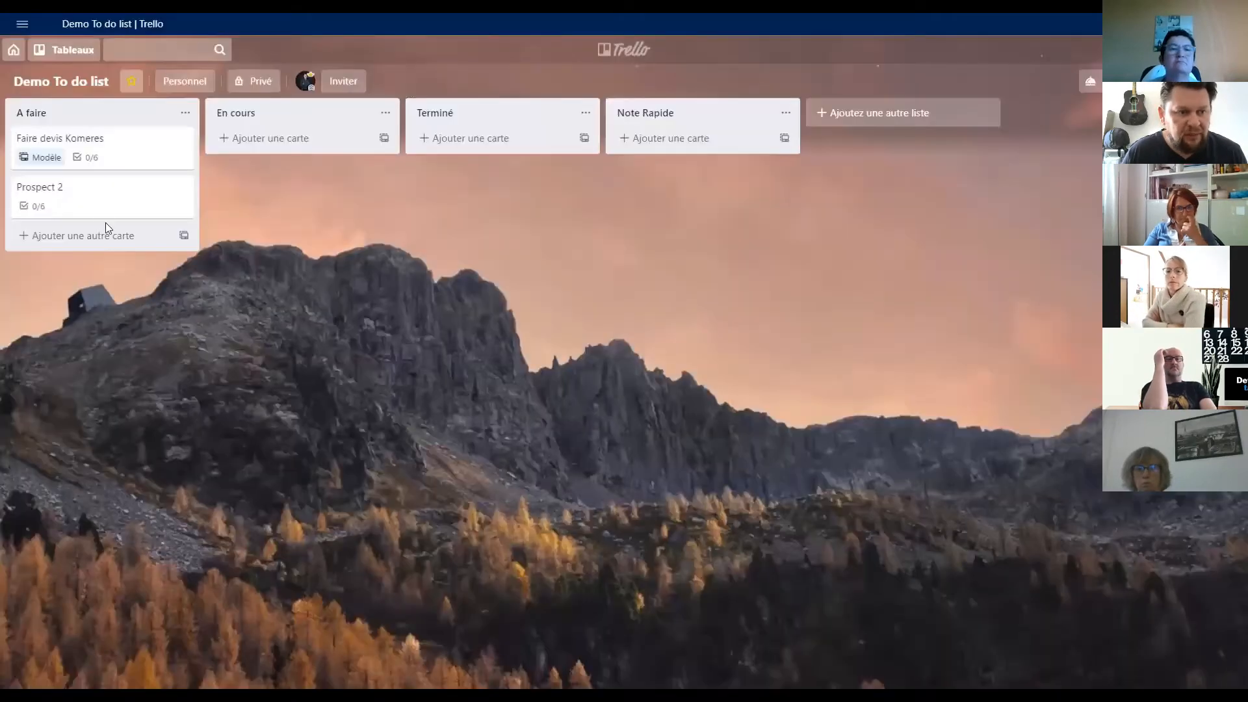
- Open the Prospect 2 card to check the content copied from the template, and return to the board
click(95, 212)
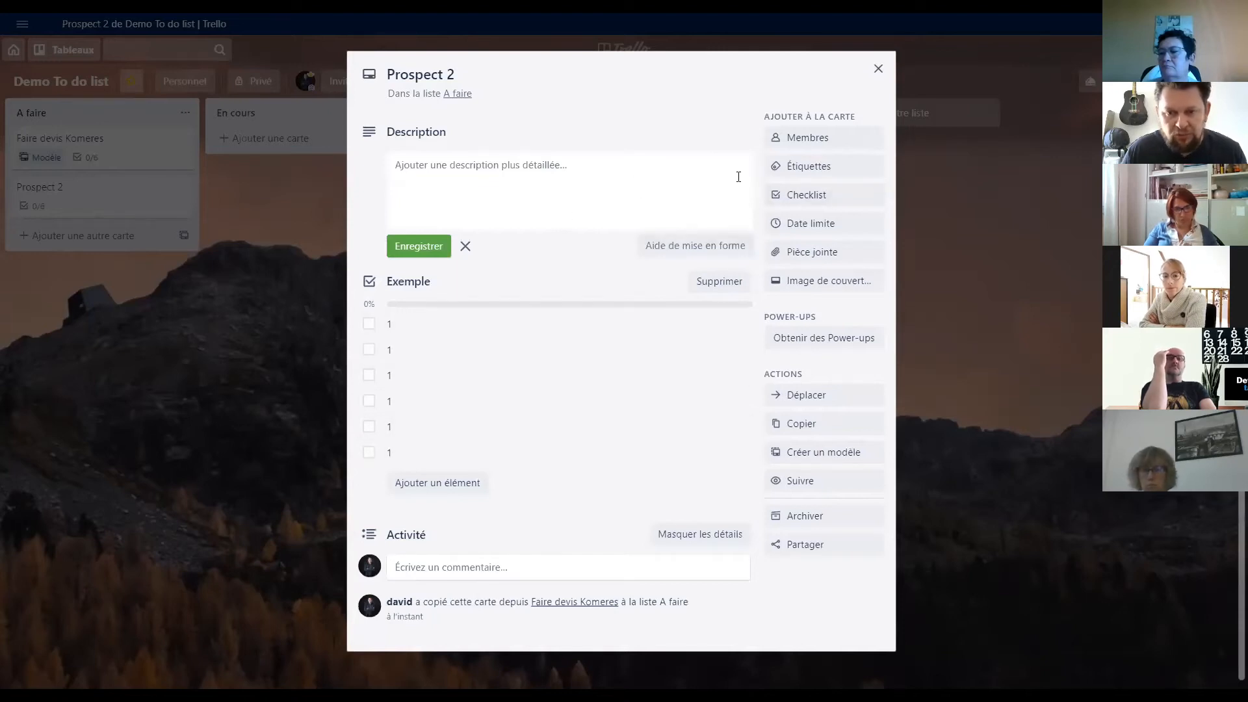
click(877, 70)
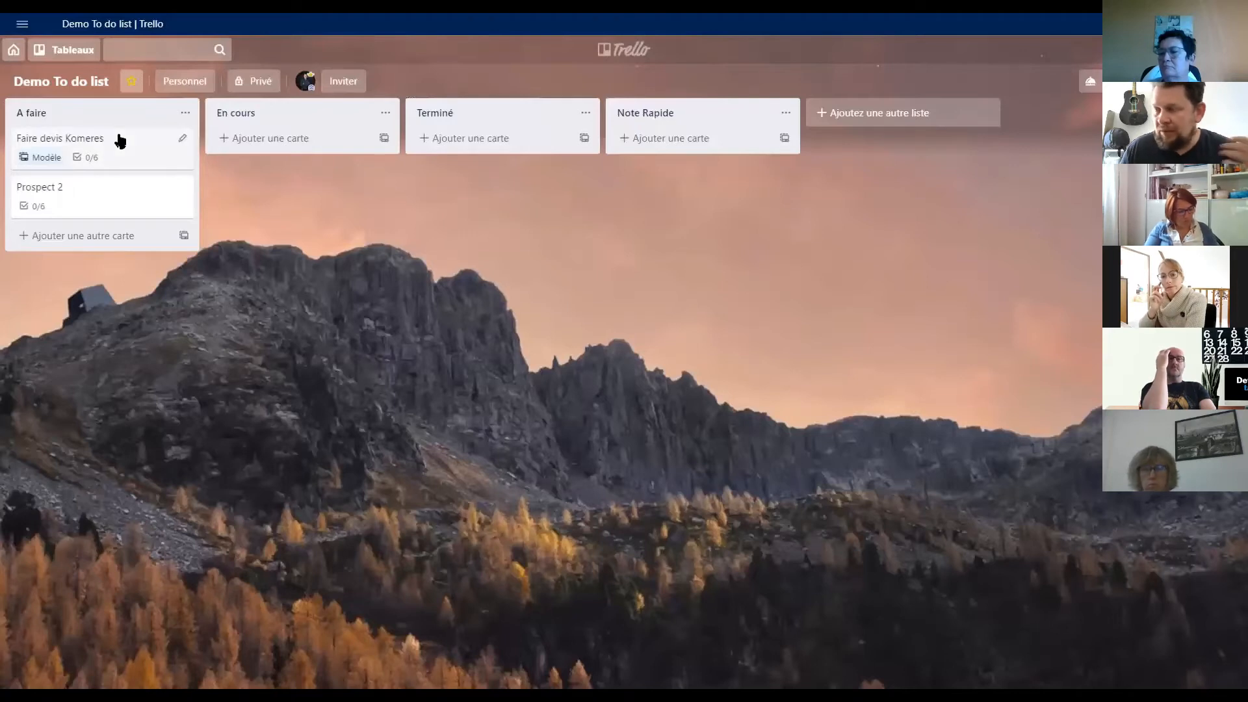
click(83, 196)
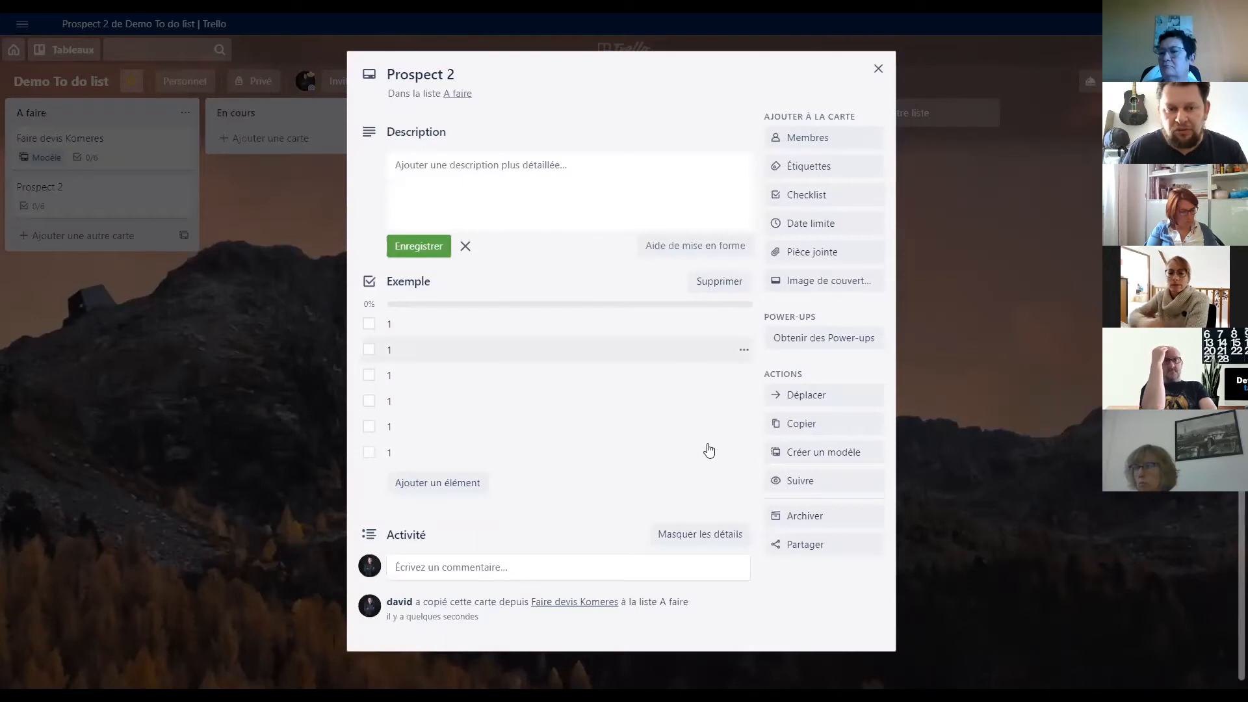
click(878, 69)
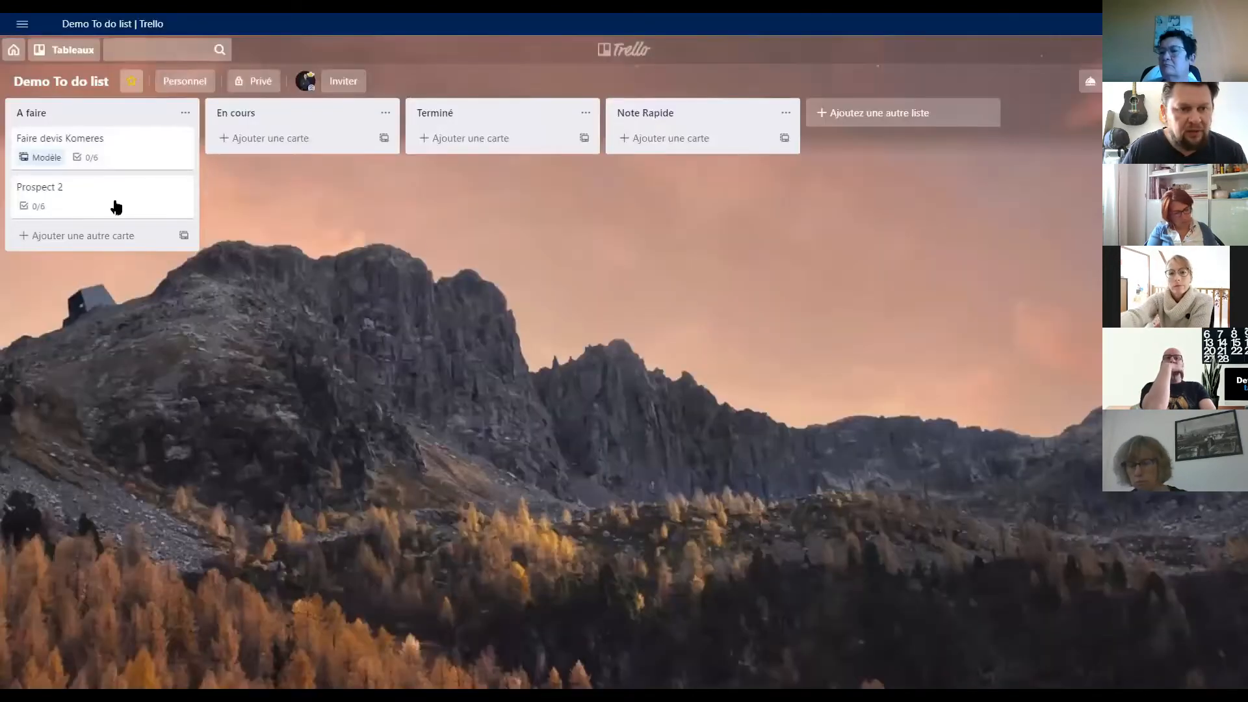
- Move the Prospect 2 card from A faire to En cours and turn on following for it
drag(116, 207, 337, 172)
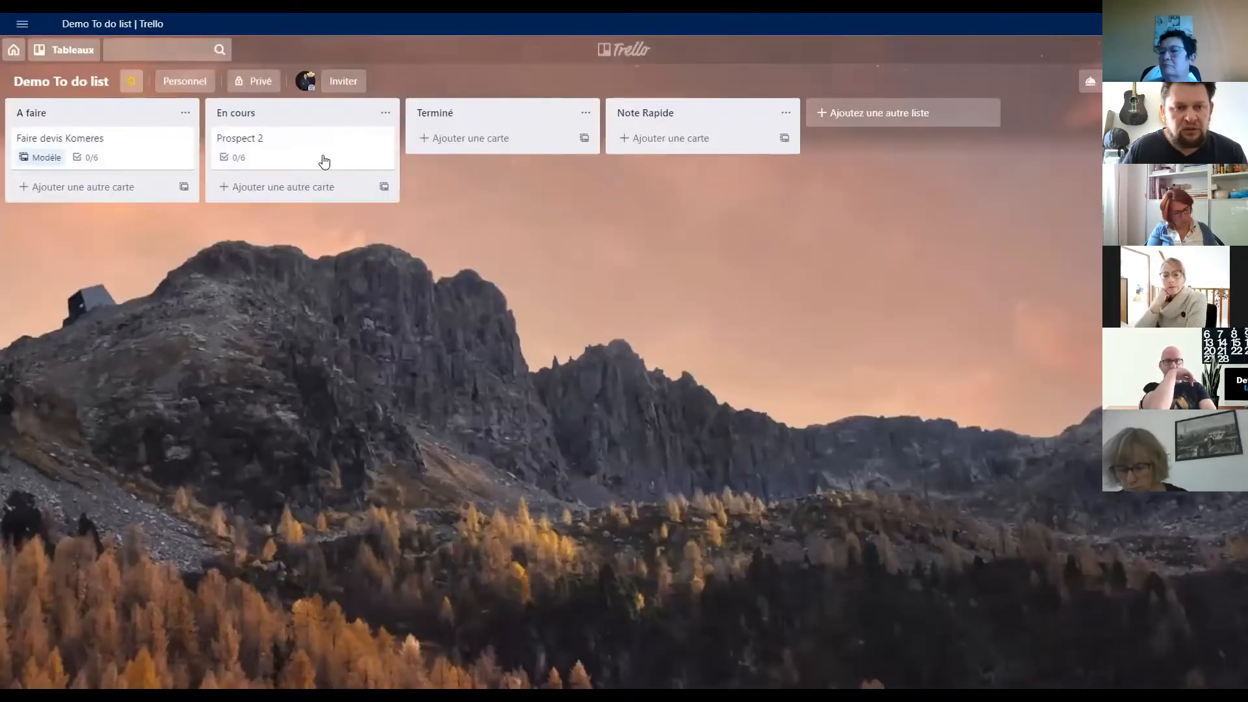
click(324, 162)
click(790, 167)
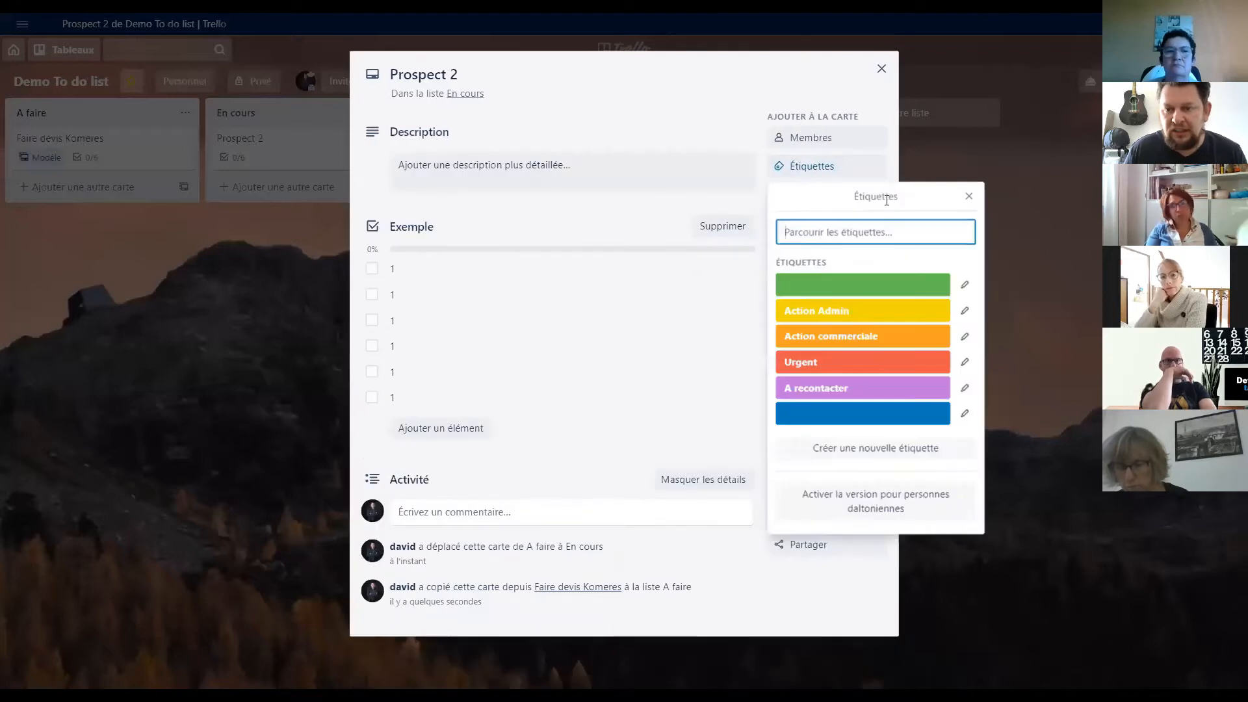
click(814, 200)
click(679, 374)
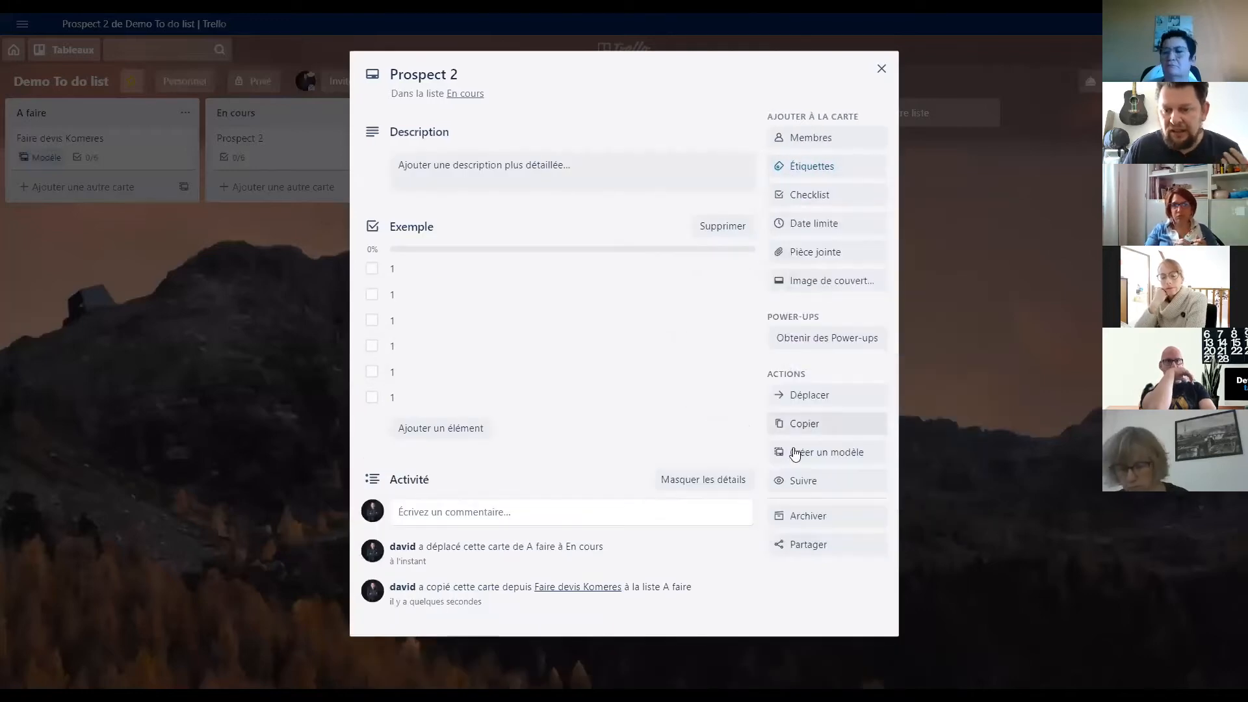
click(809, 482)
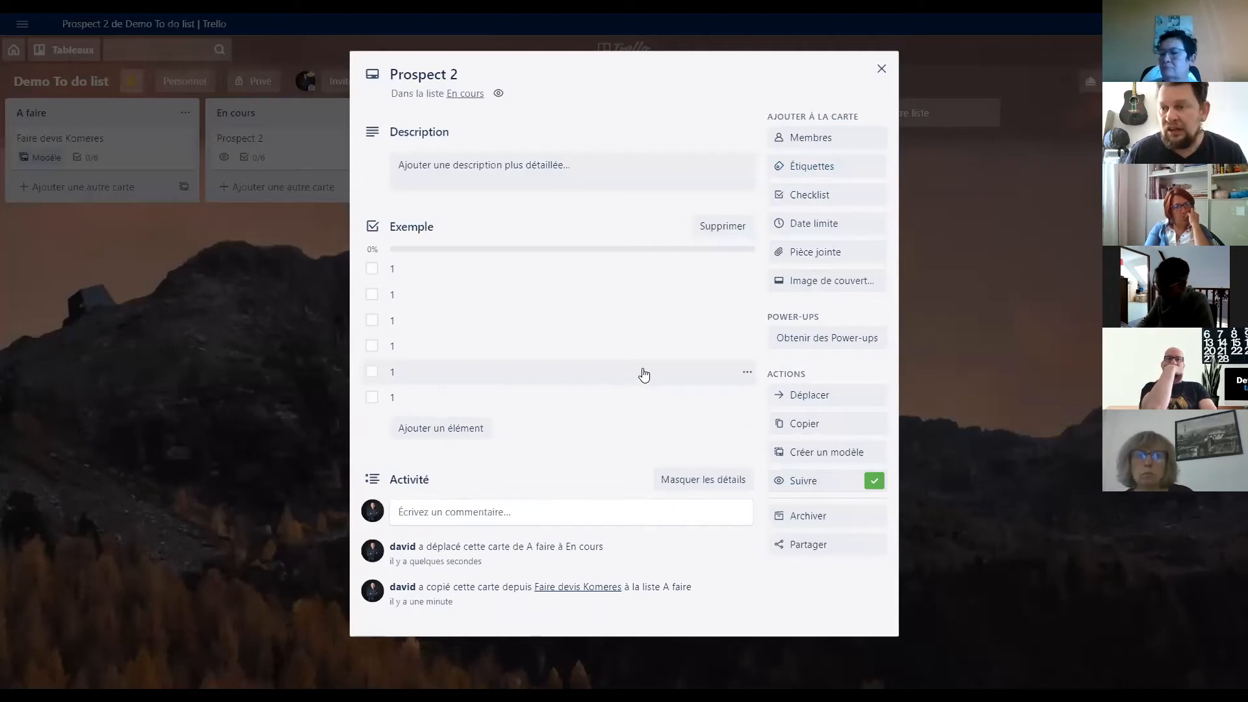
click(882, 69)
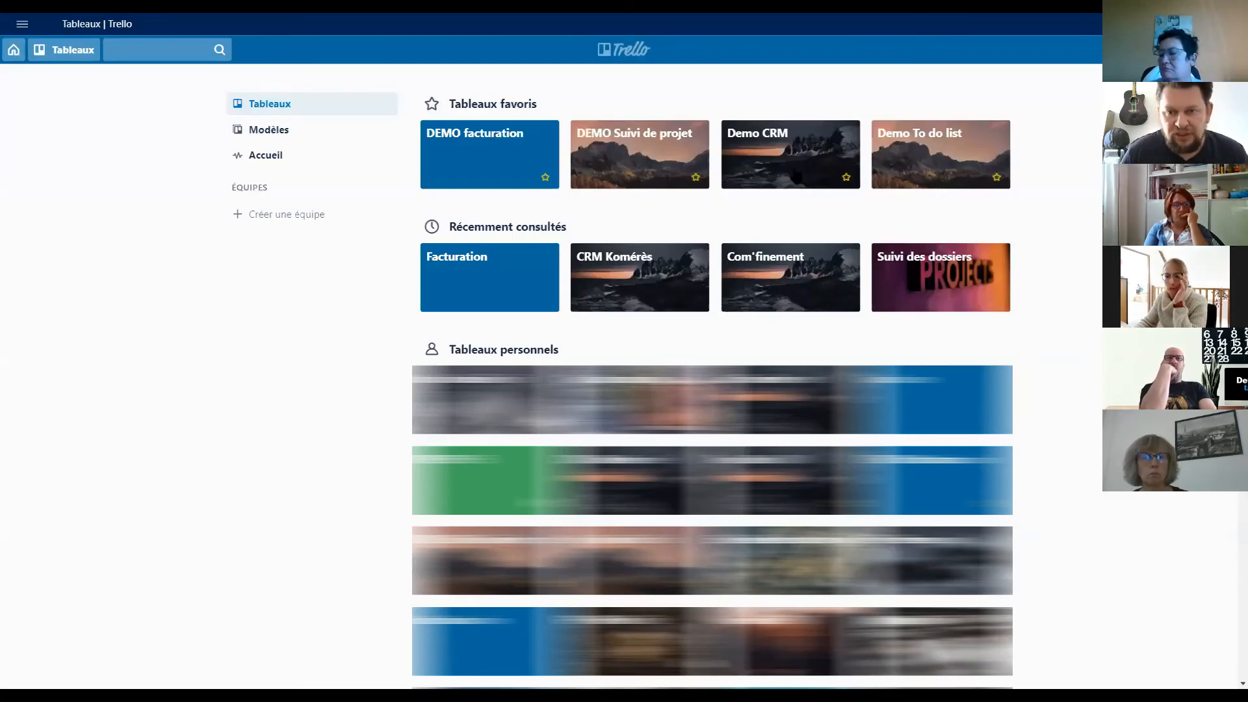
- Open the Demo CRM board and examine the custom fields and Power-ups section of its Modèle card
click(793, 169)
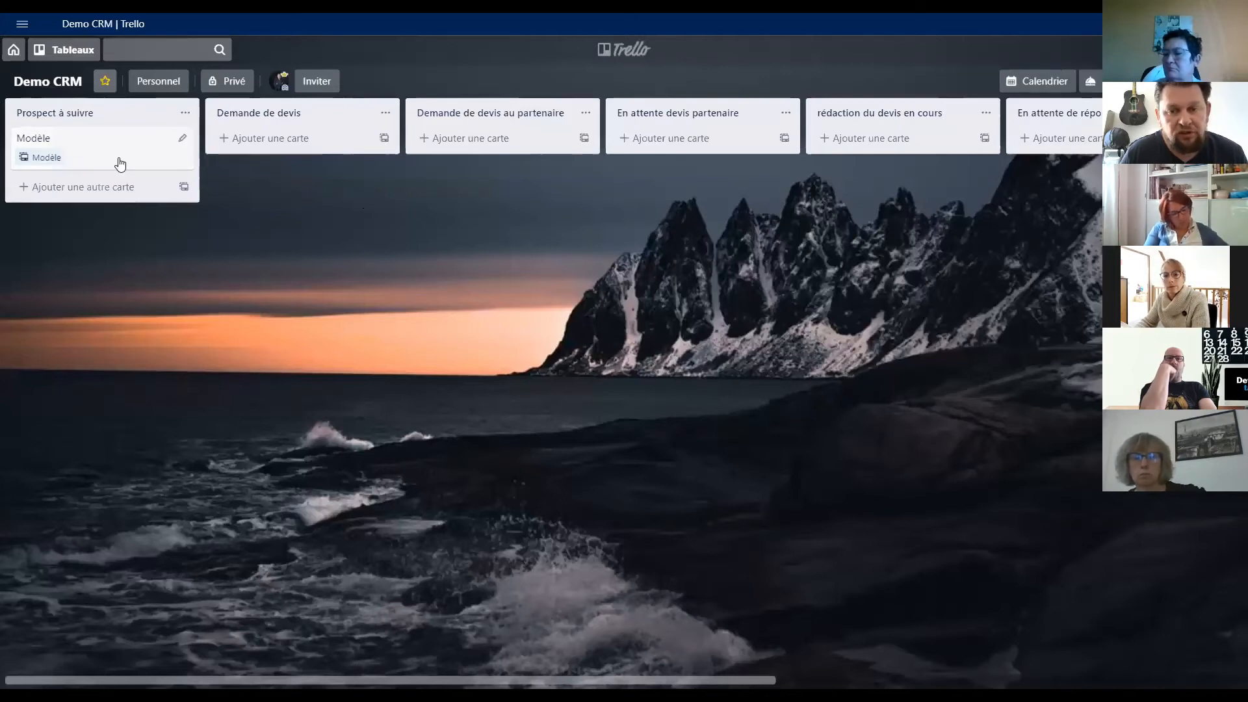
click(52, 160)
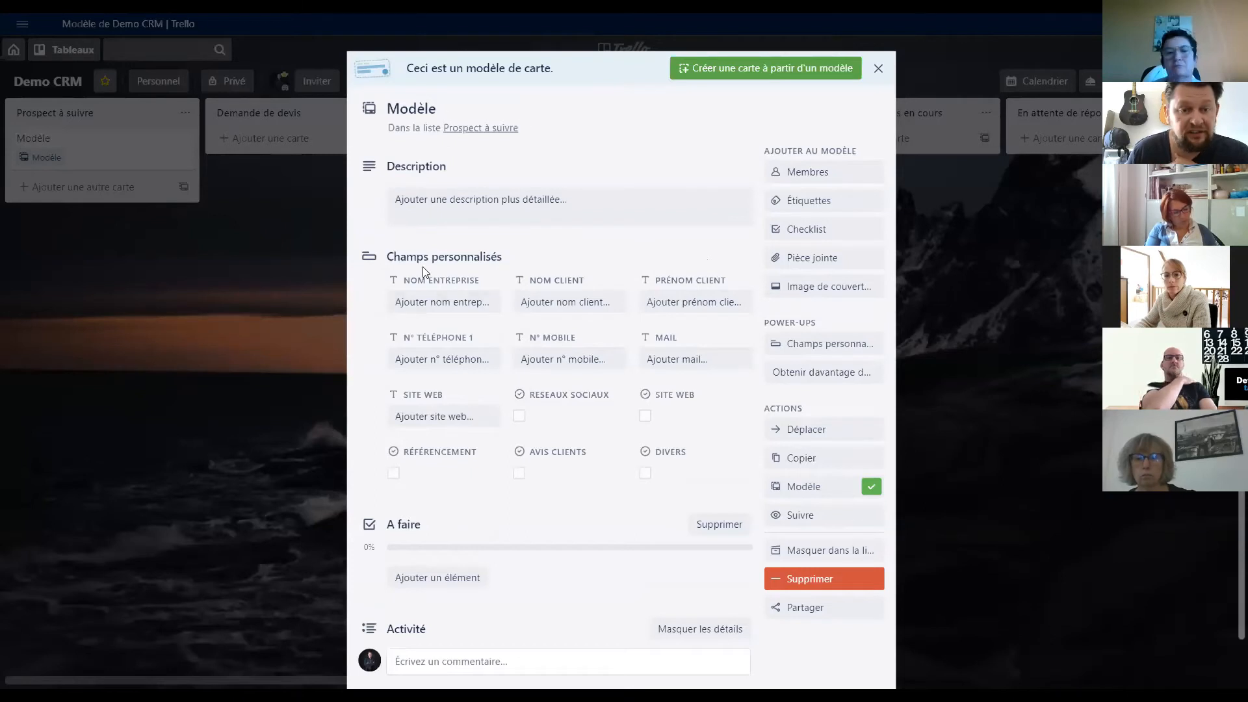
click(471, 301)
click(553, 300)
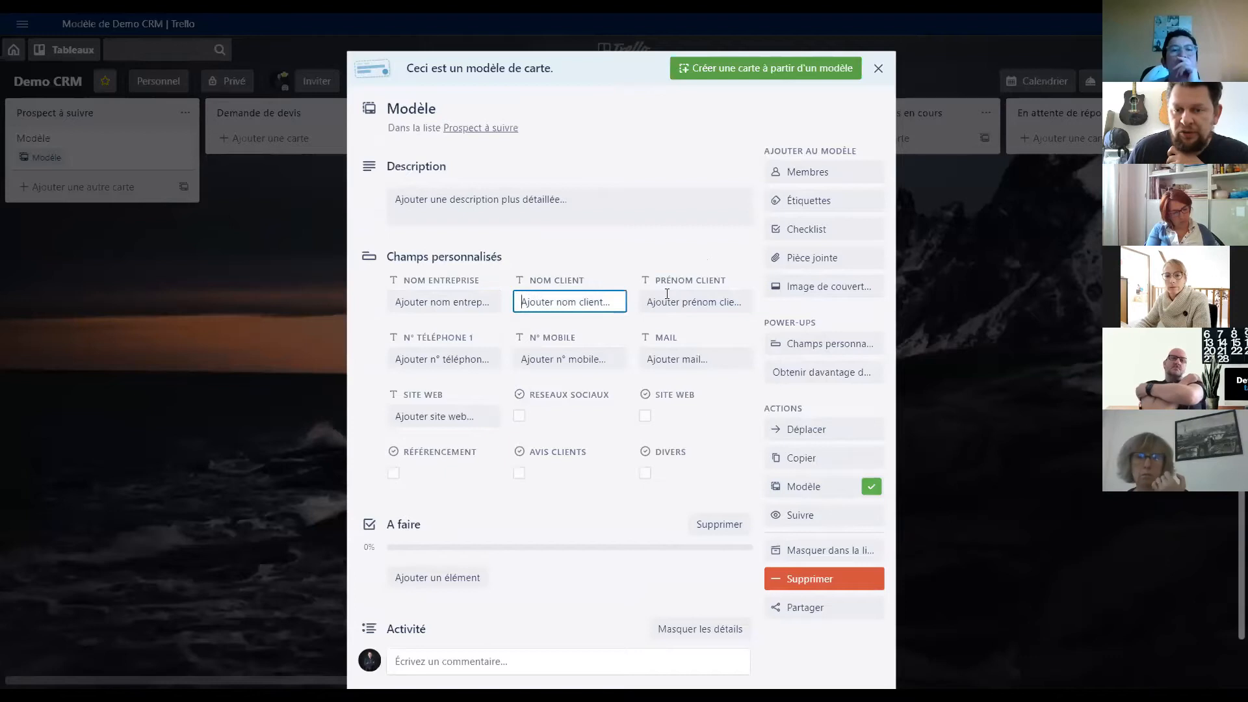
click(667, 293)
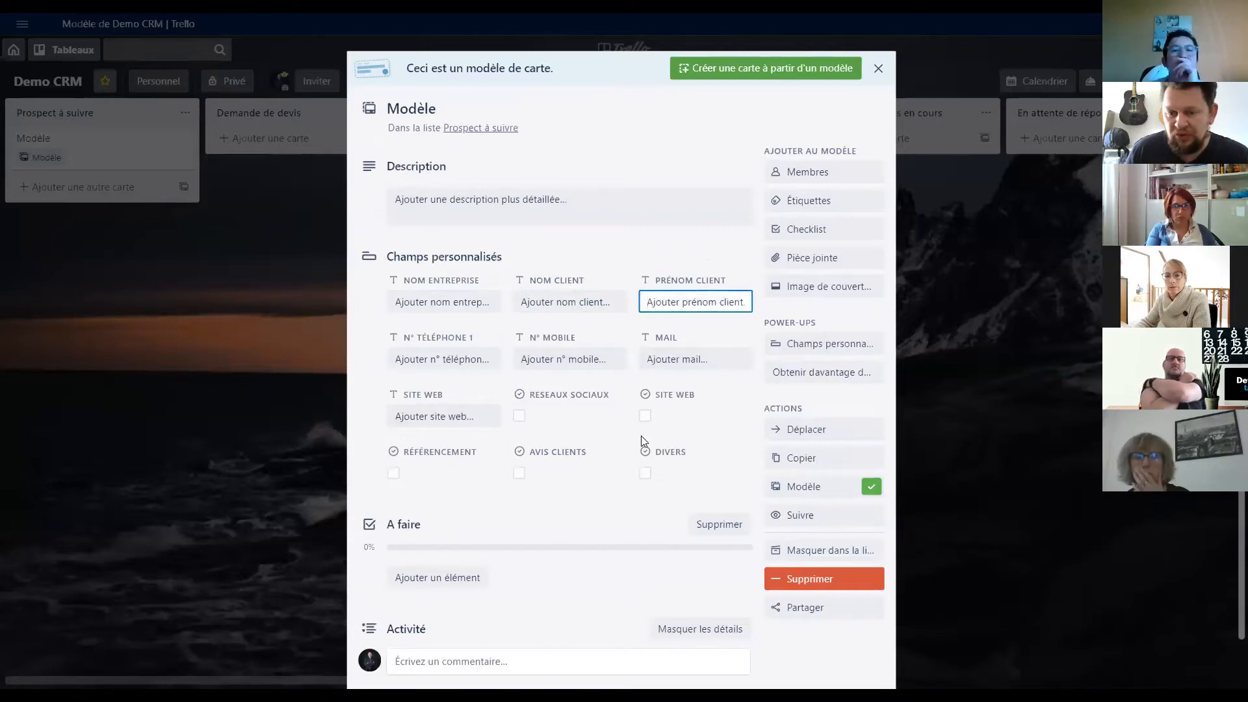
drag(765, 323, 831, 330)
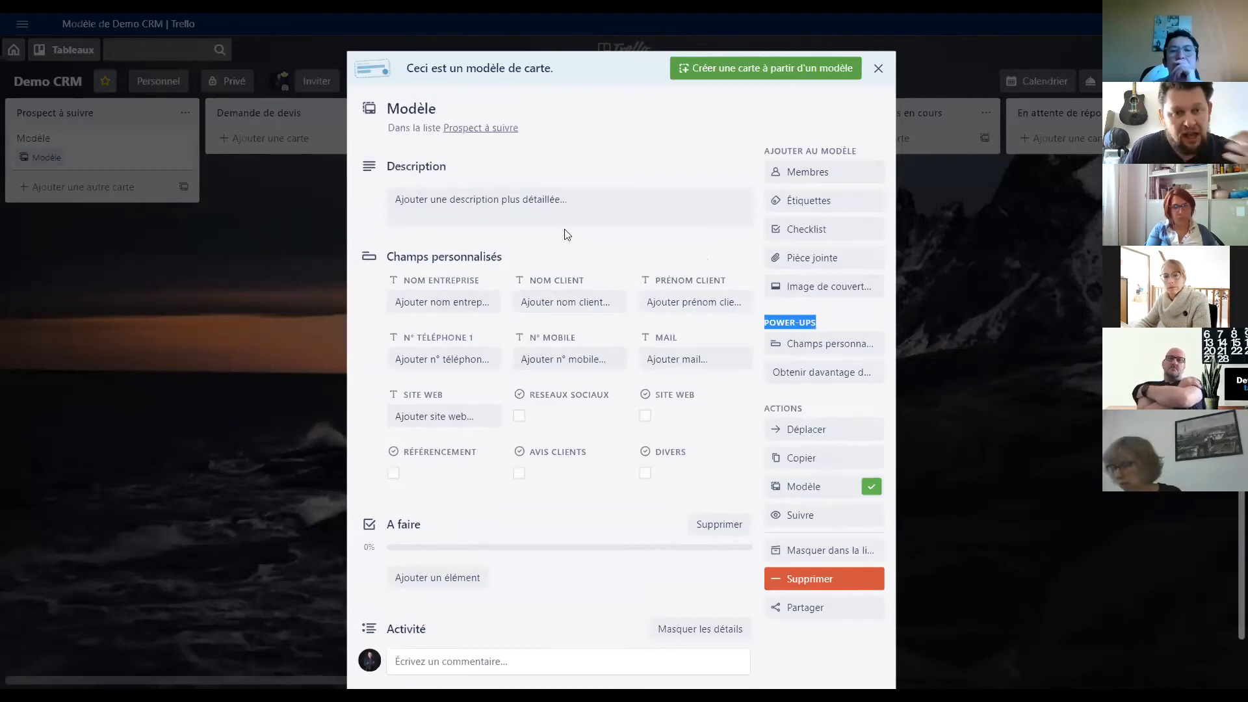
click(879, 69)
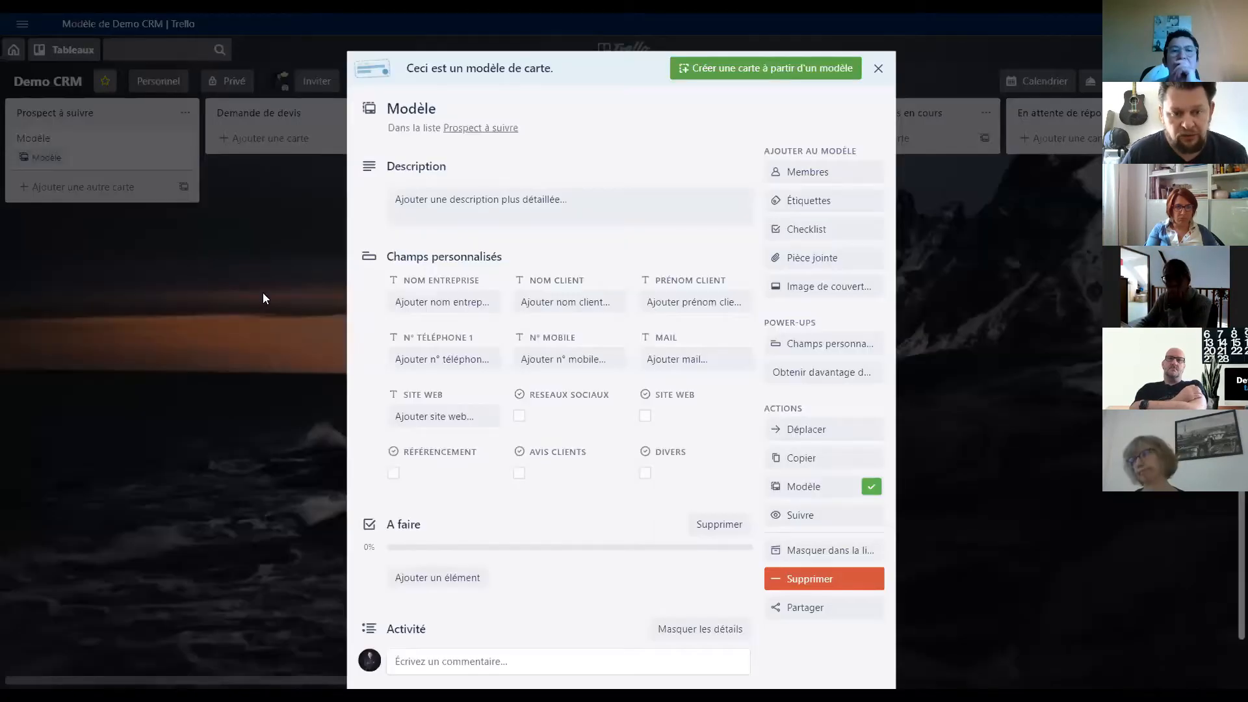
- Fill in the Nom entreprise custom field of the Modèle card with Komeres
click(451, 301)
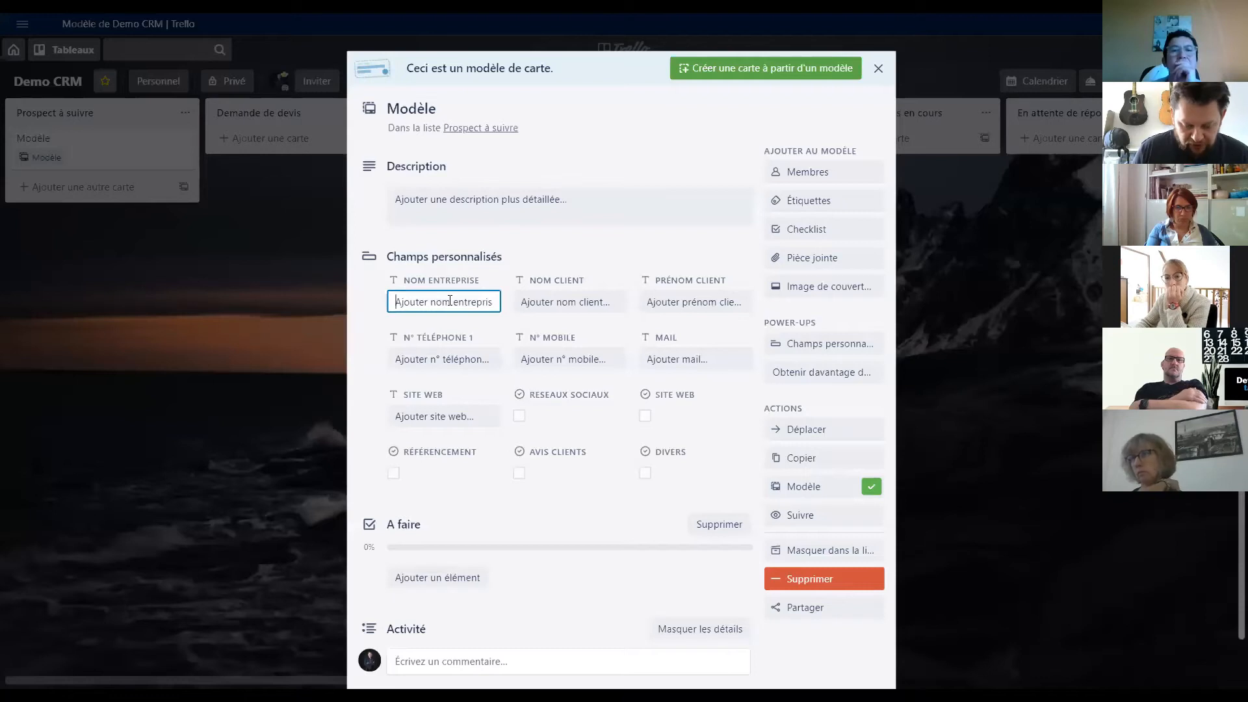
text(Komeres)
key(Return)
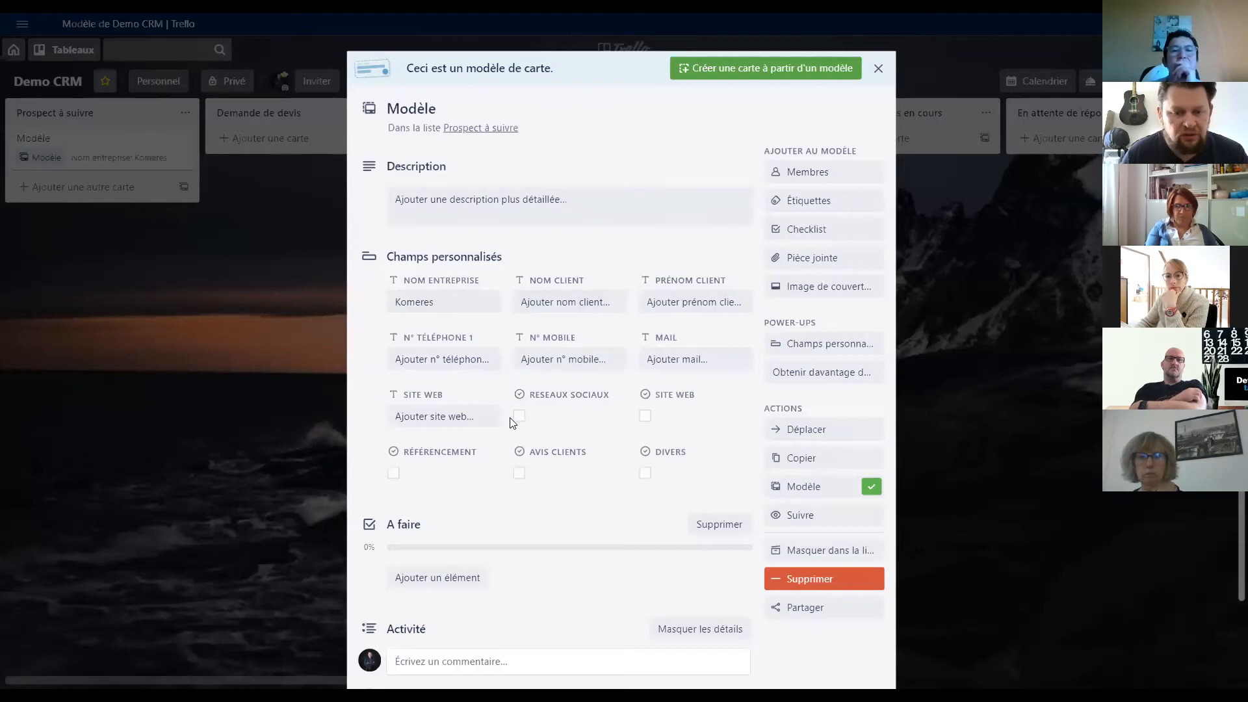
scroll(594, 382, down, 1)
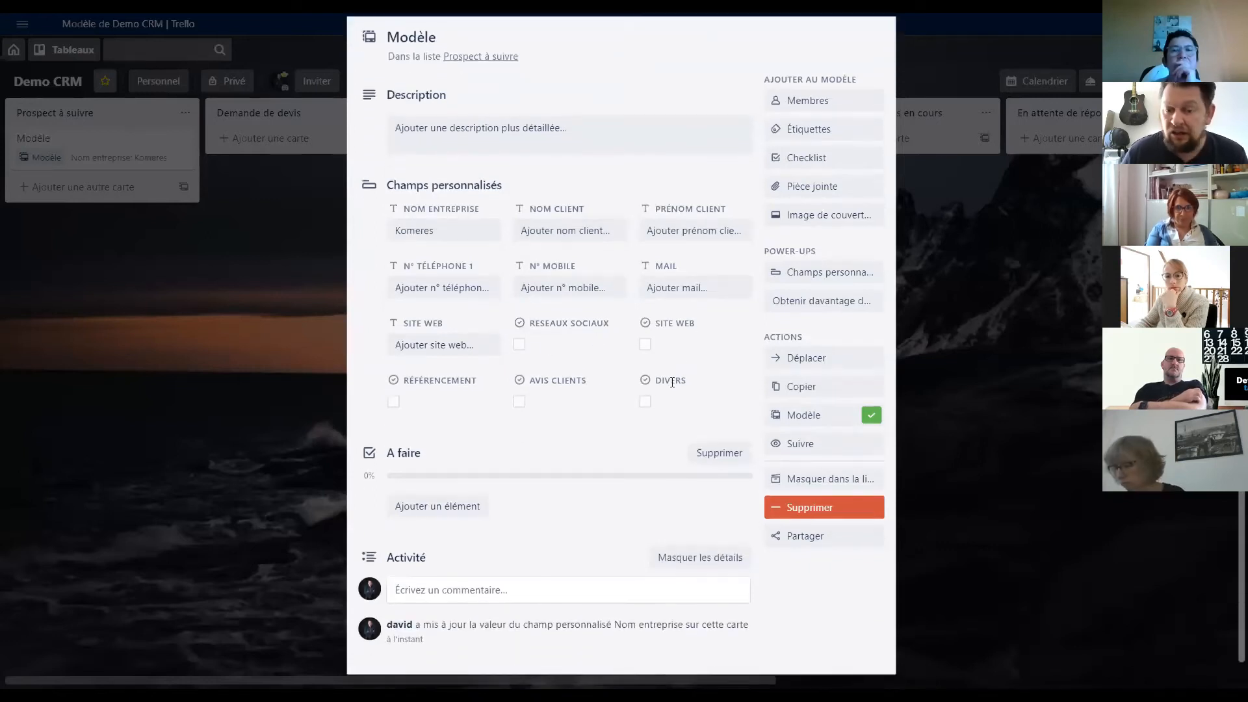
- Try the Reseaux sociaux checkbox of the Modèle card, clear it again, and tick Référencement
click(517, 346)
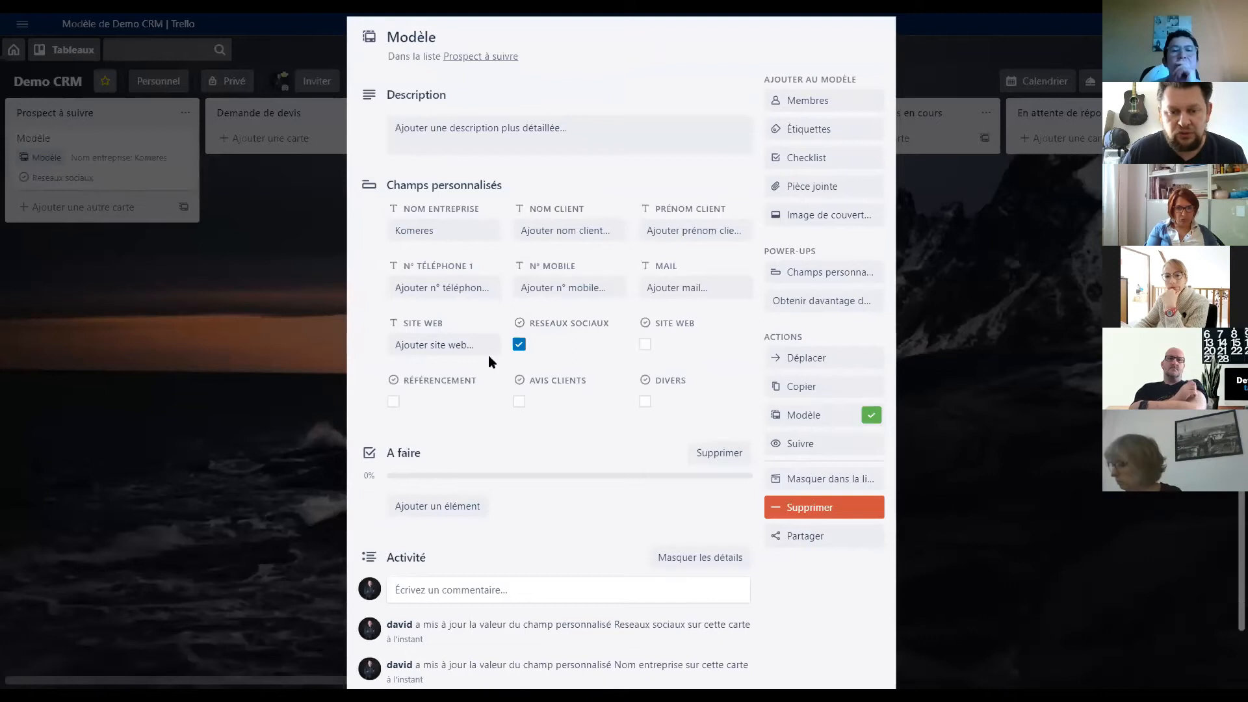
click(519, 345)
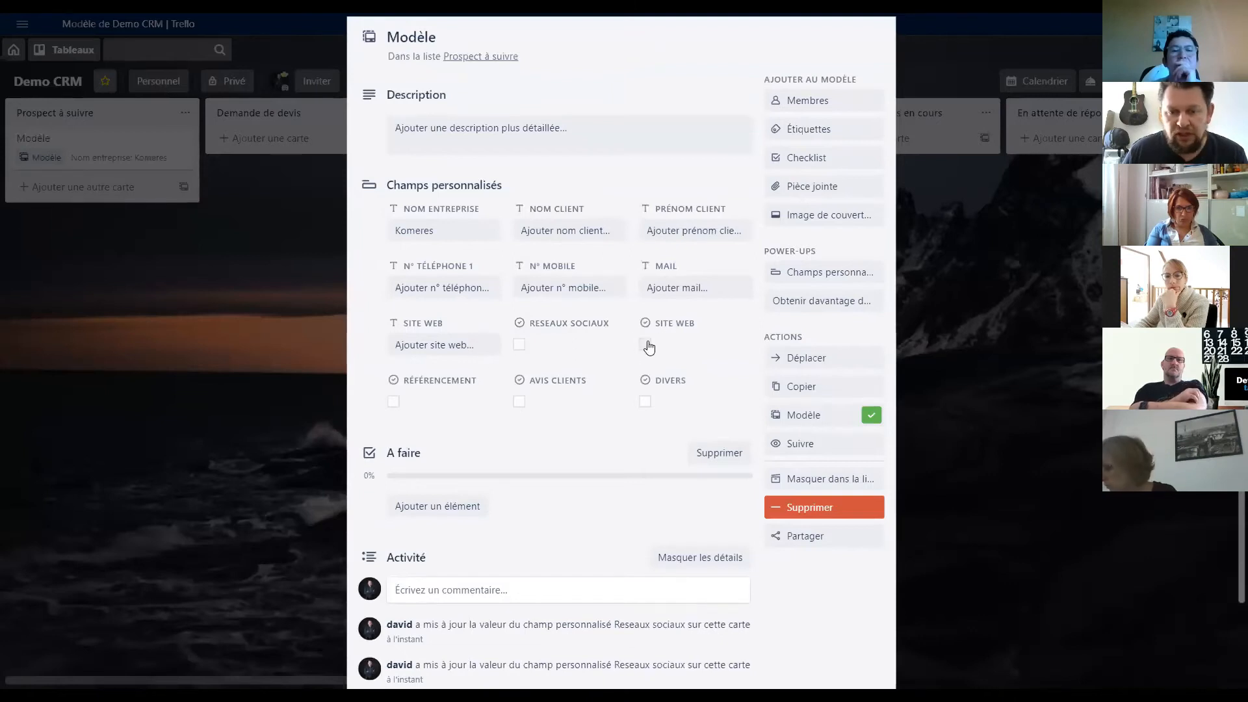
click(393, 402)
- Add the items SEO and Mettre a jour mon compte GMB to the Modèle card's A faire checklist
scroll(518, 409, down, 2)
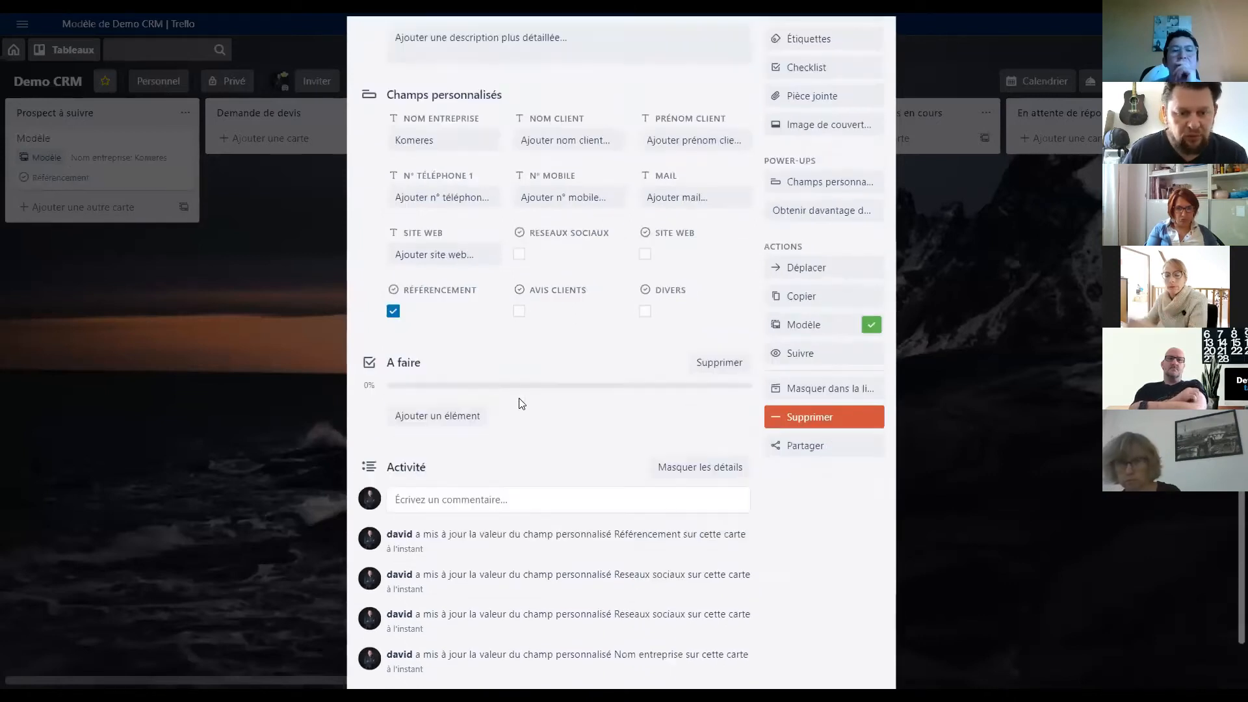
click(483, 362)
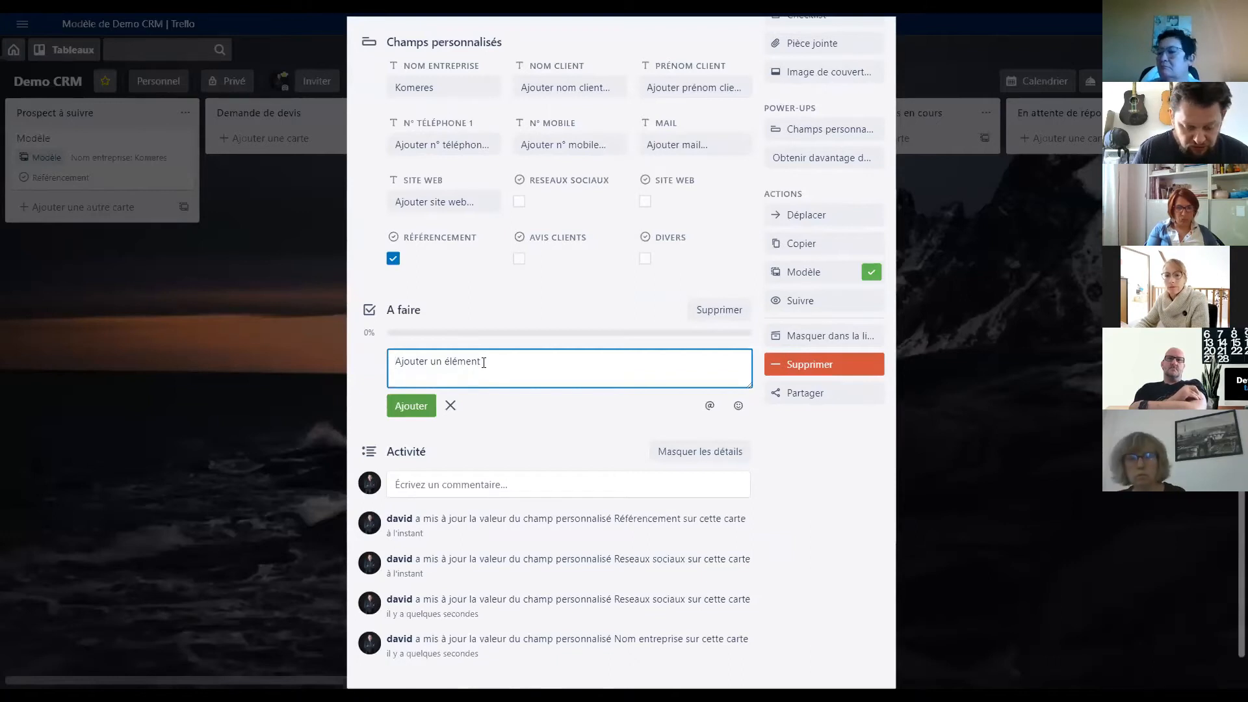
text(S)
key(BackSpace)
text(SEO)
key(Return)
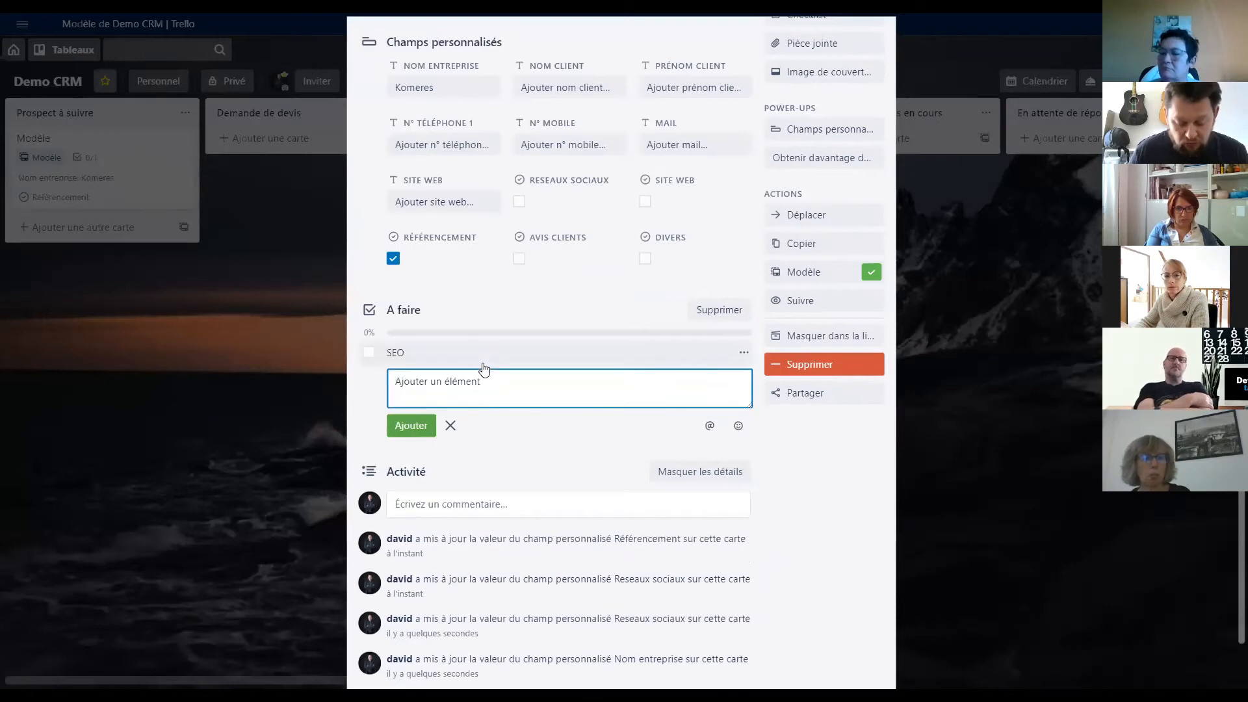
text(Mettre a )
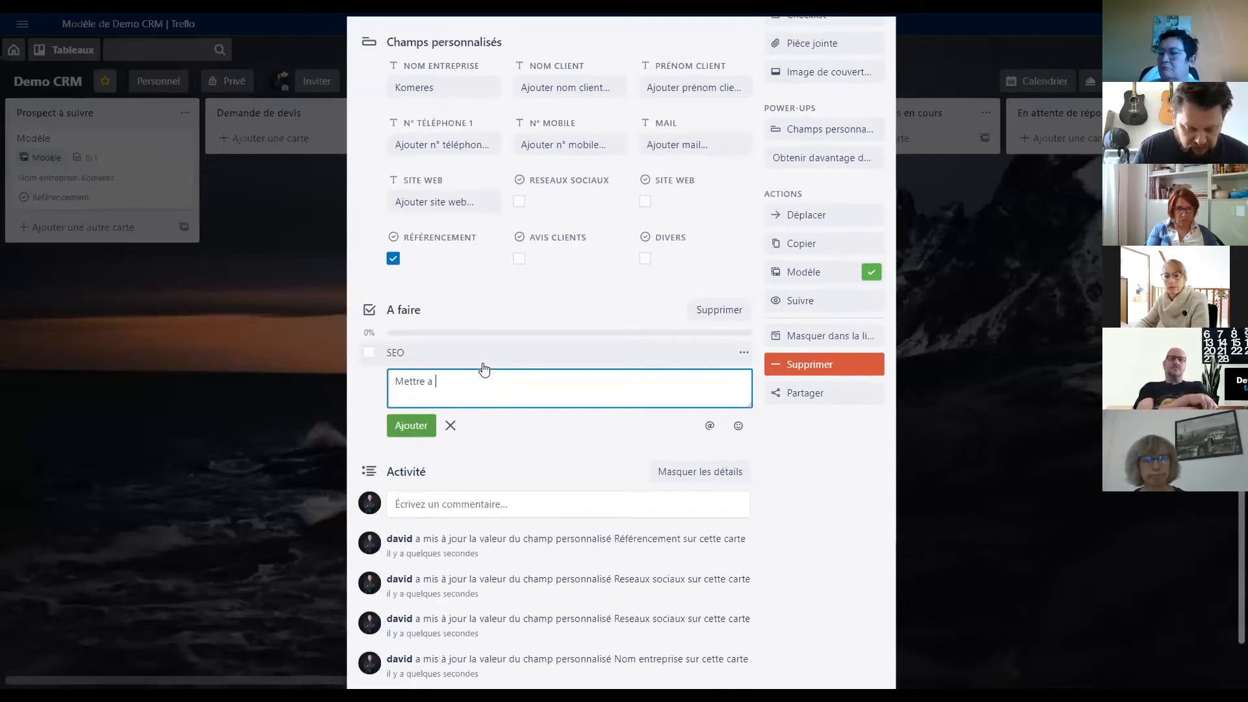
text(jour m)
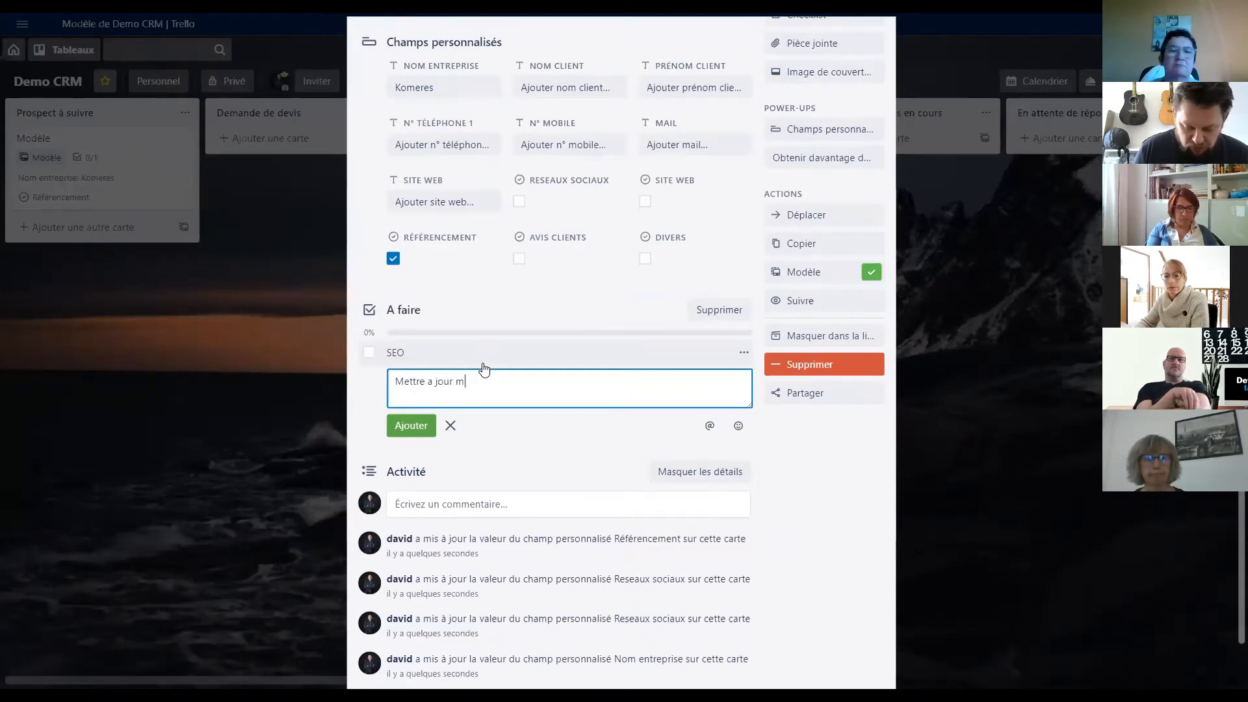
text(on compte GMB)
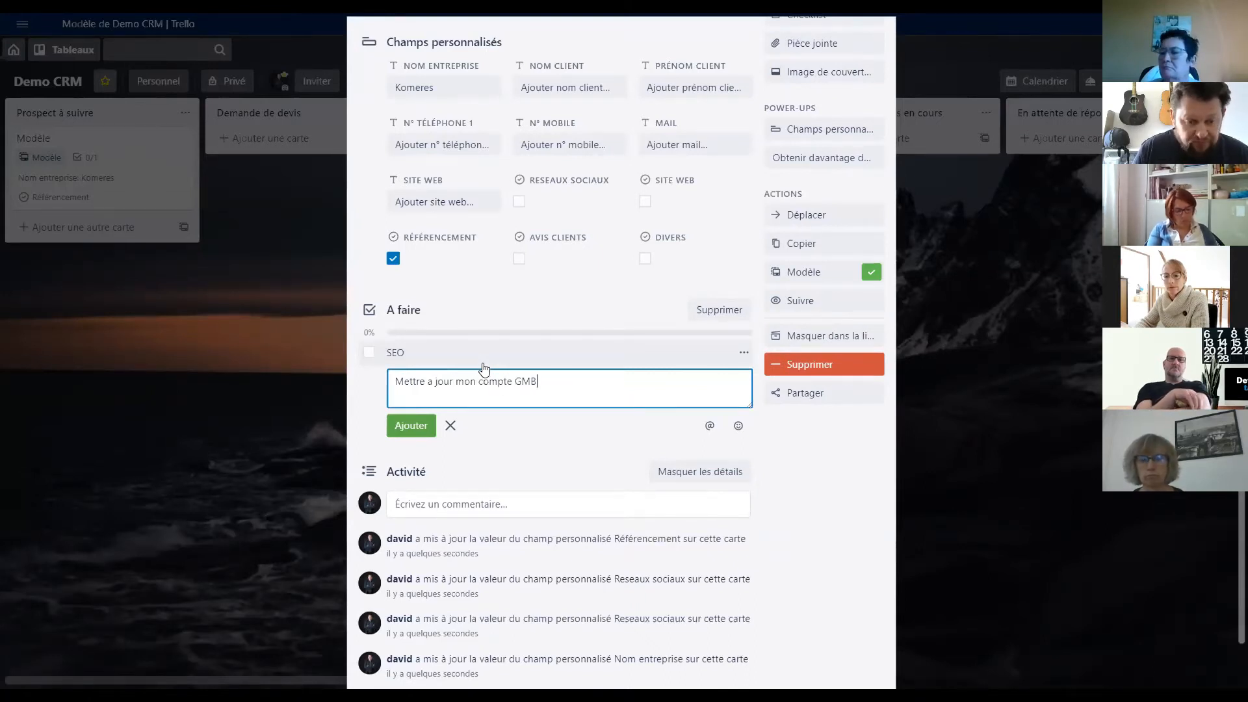
key(Return)
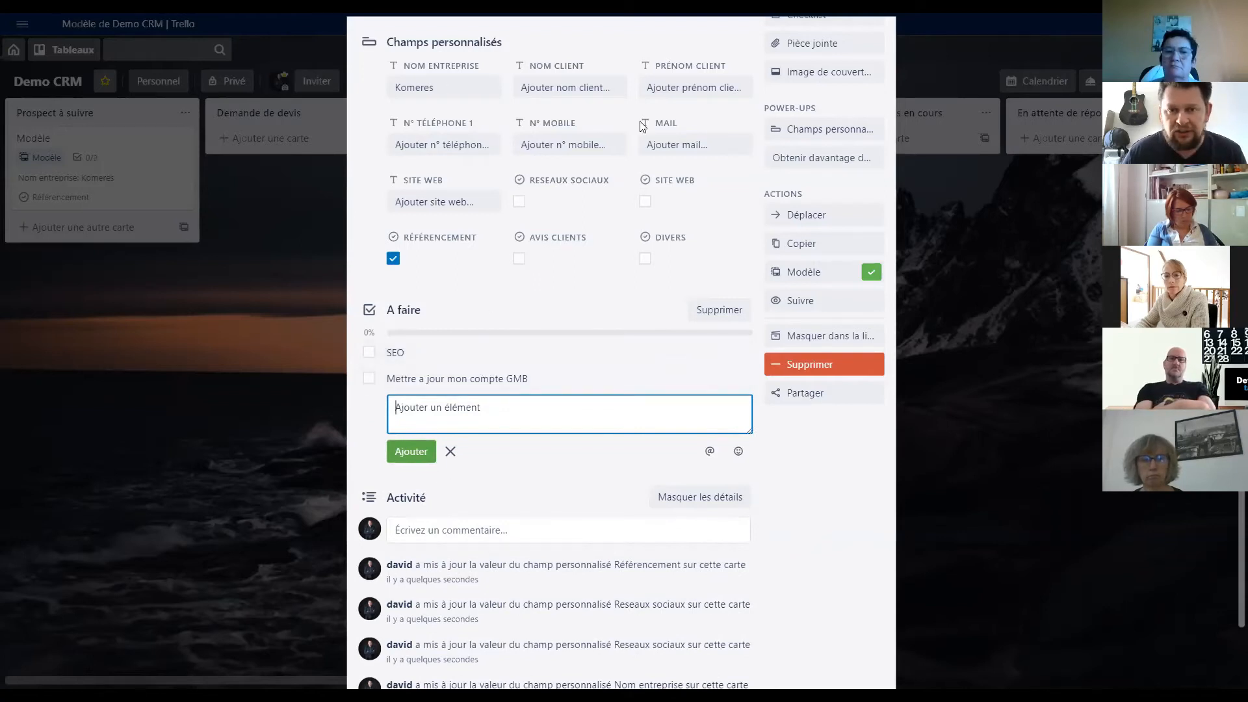
- Create a card from the Modèle template in the Prospect à suivre list, keeping its title and checklist
scroll(793, 325, up, 3)
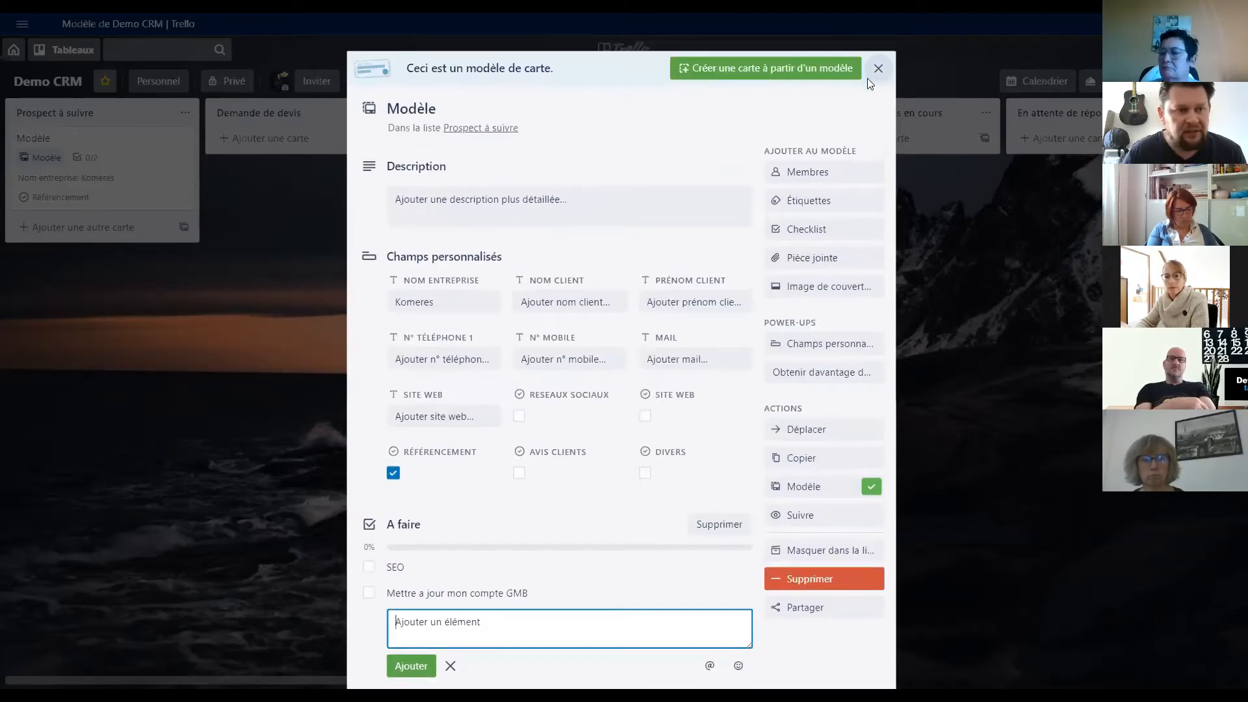
click(879, 62)
drag(111, 159, 148, 166)
click(148, 167)
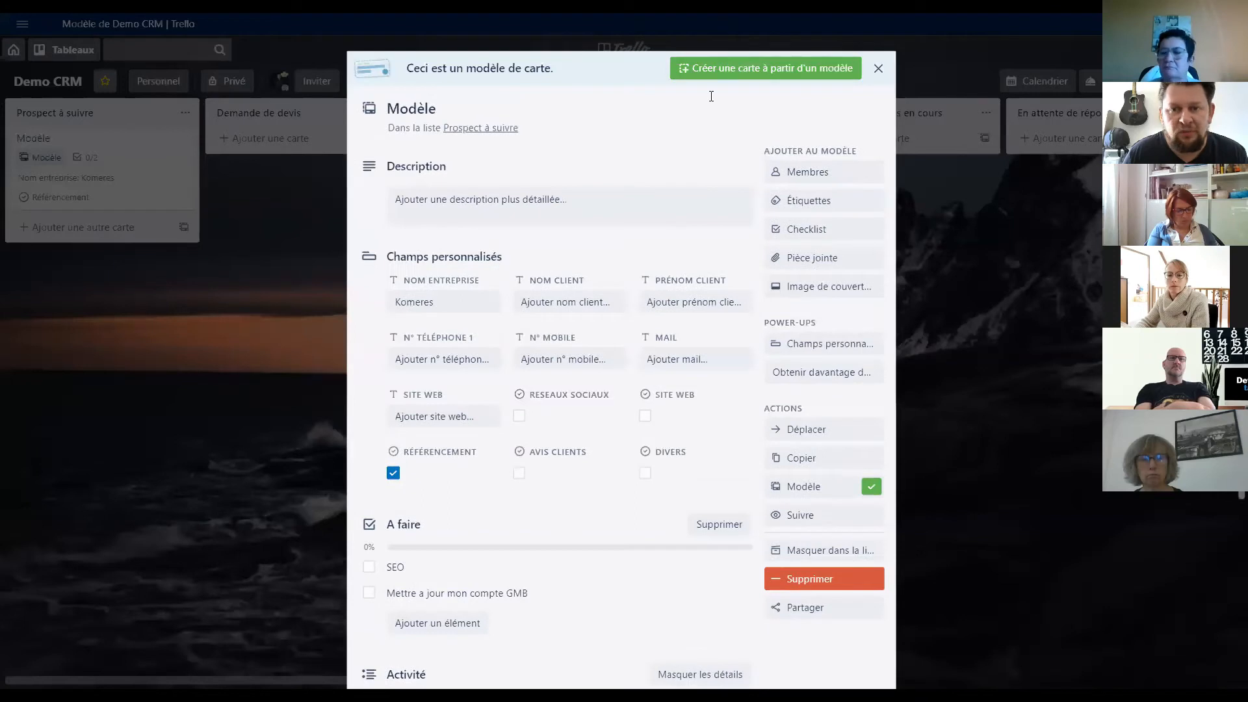
click(766, 67)
click(766, 312)
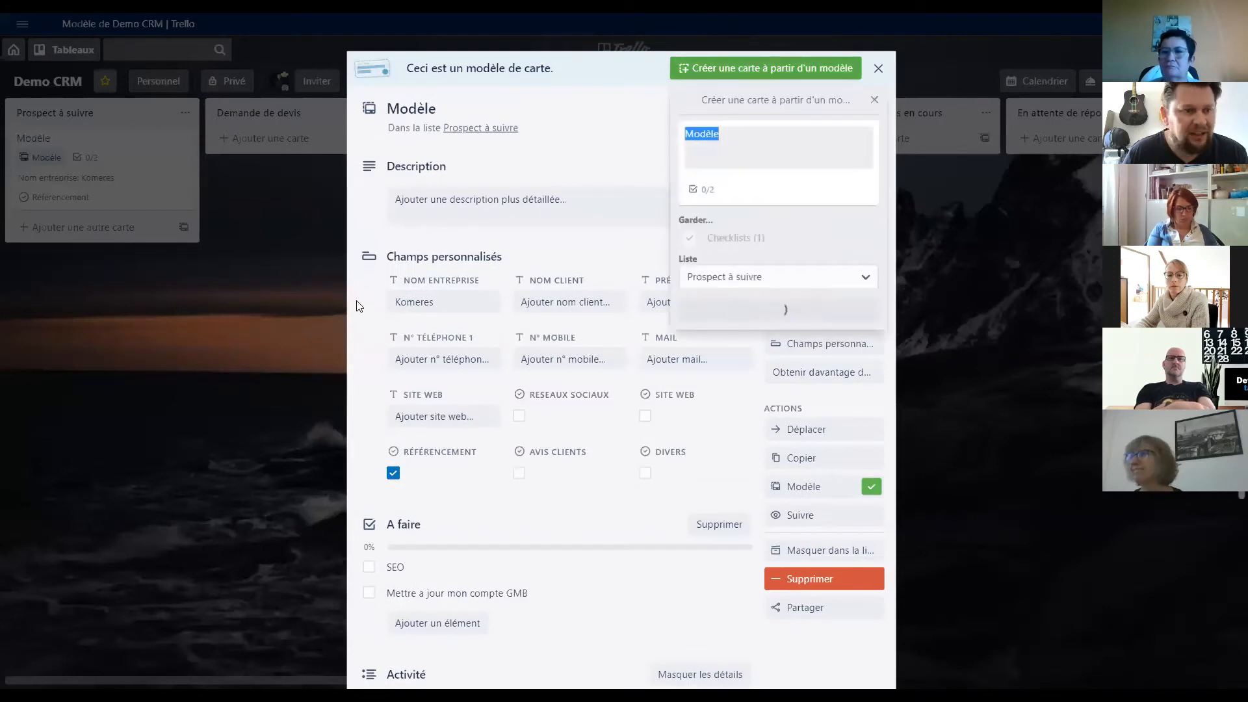
- Rename the newly created card in Prospect à suivre as Komeres and return to the board
click(75, 240)
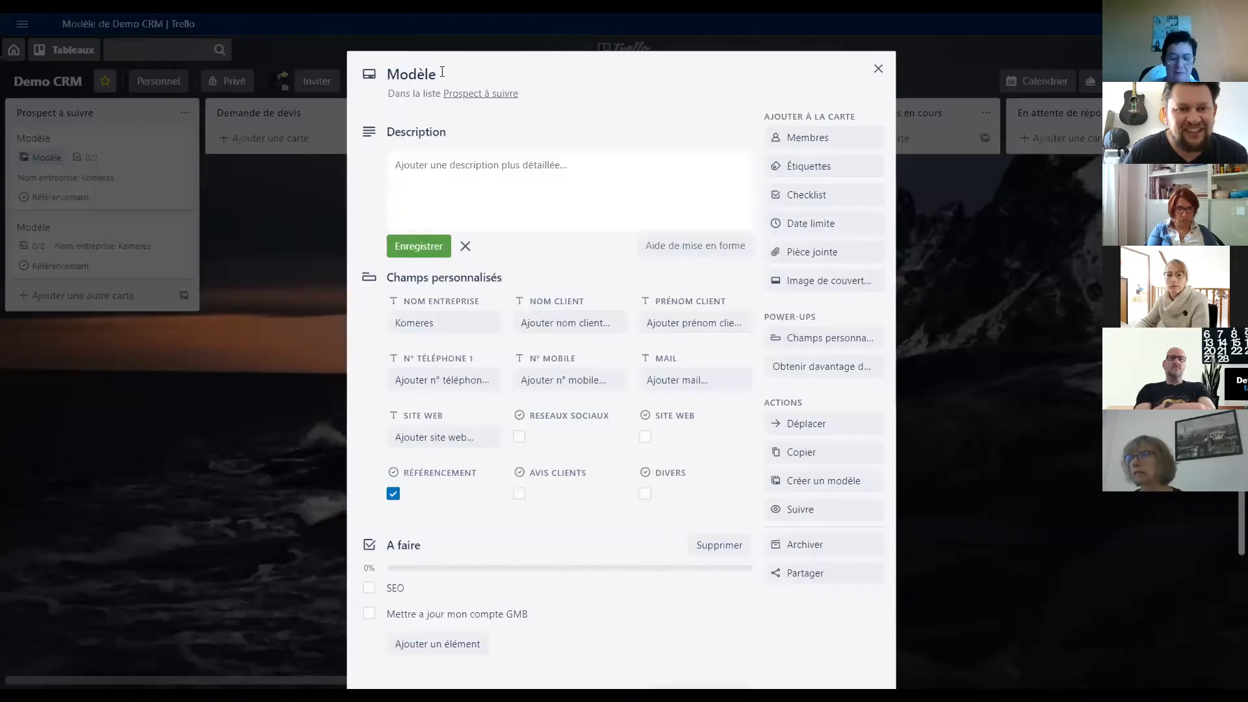
click(442, 72)
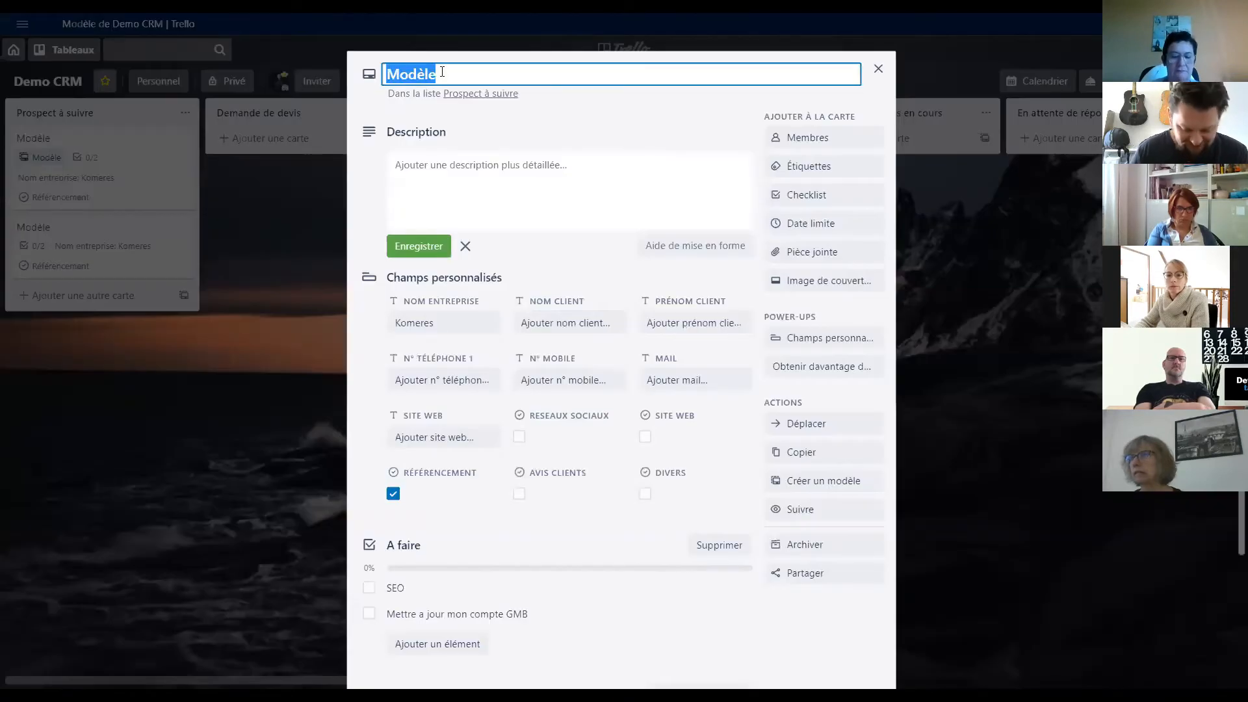
text(Komeres)
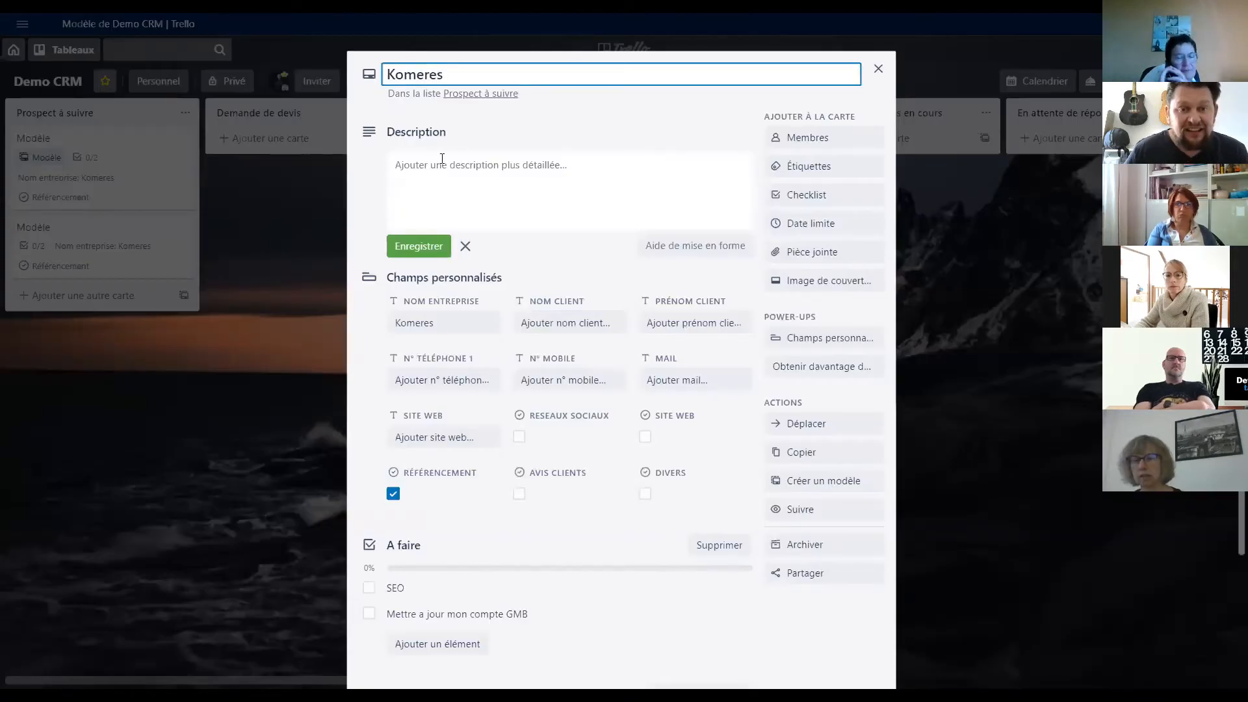
click(437, 163)
click(419, 246)
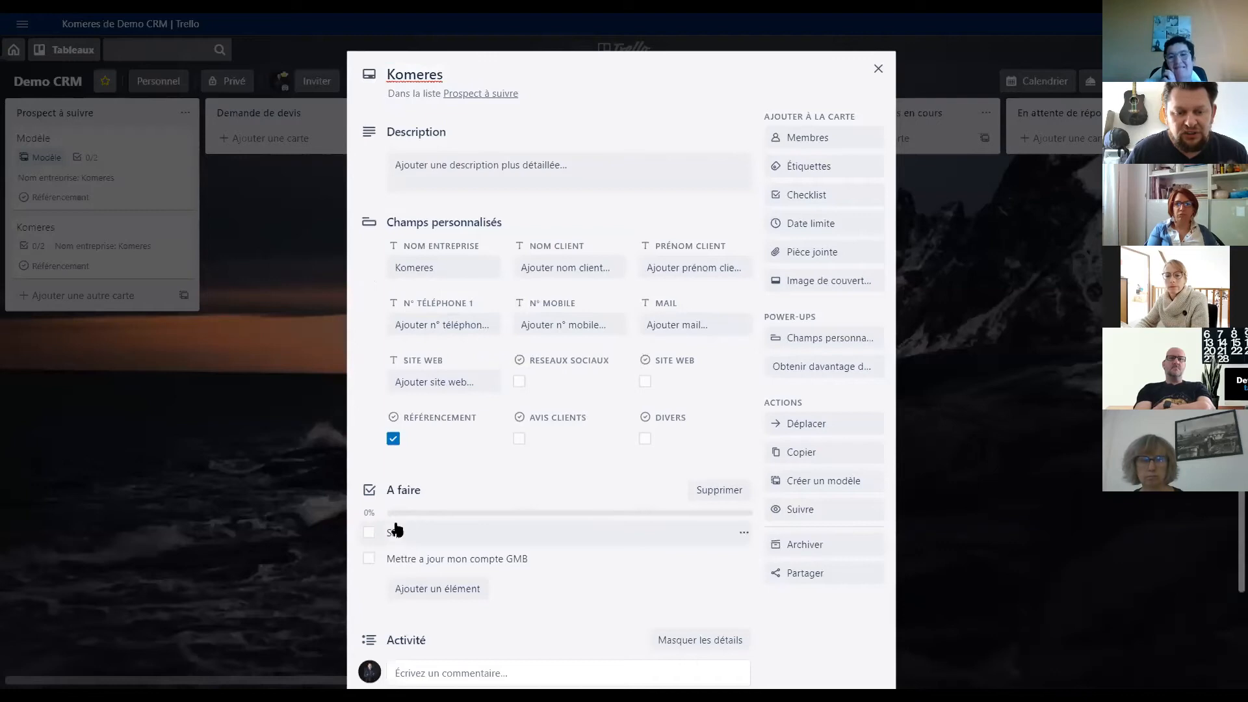
click(877, 69)
- Move the Komeres card from Prospect à suivre through Demande de devis and Demande de devis au partenaire to En attente devis partenaire
drag(134, 260, 312, 156)
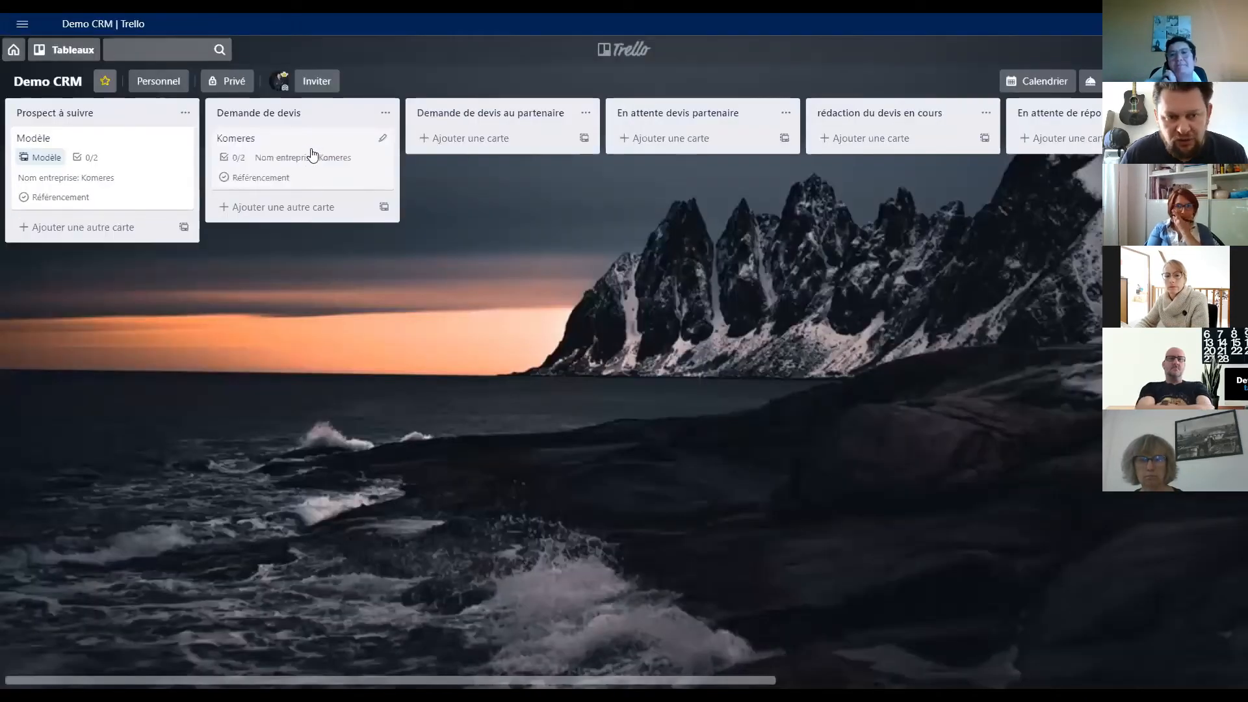
drag(312, 154, 696, 156)
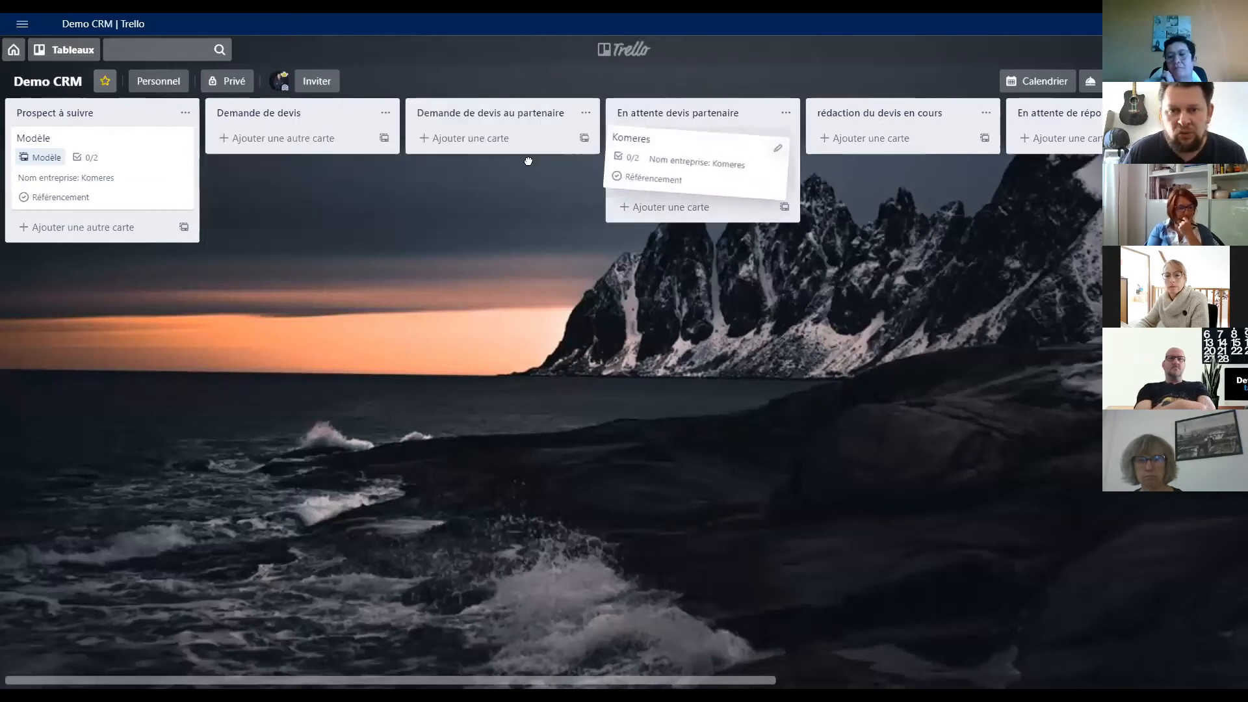
drag(502, 164, 519, 139)
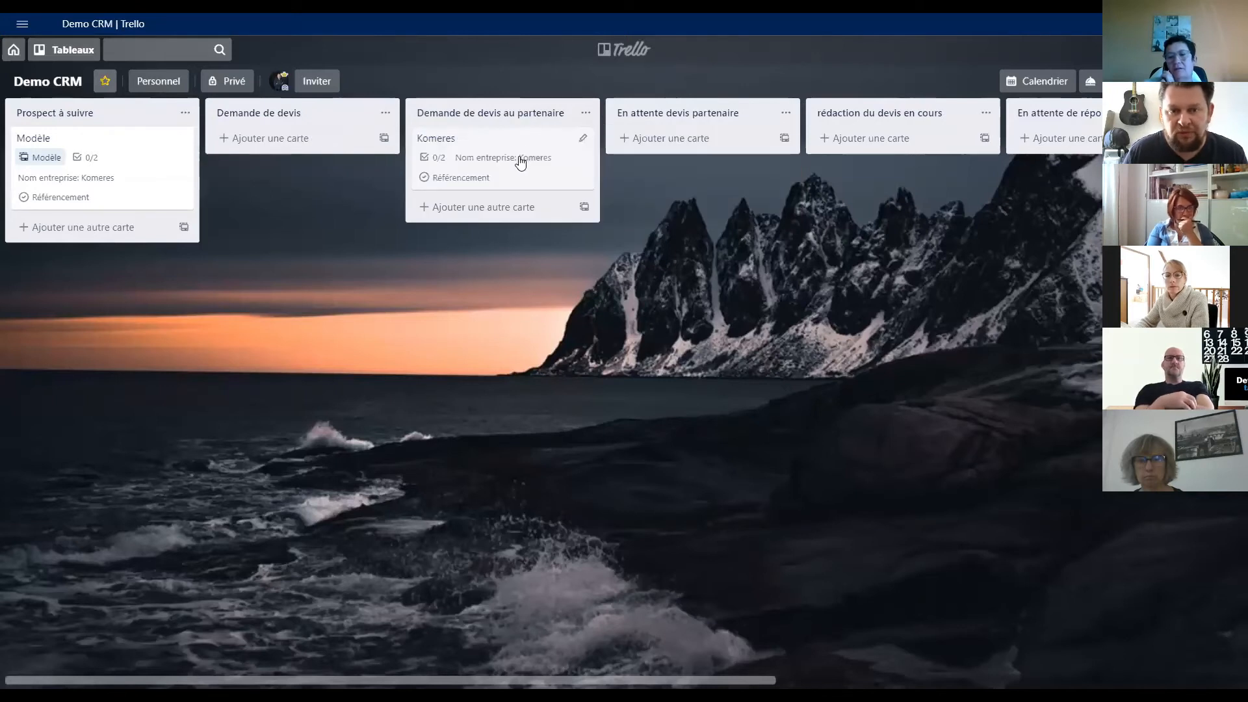
drag(516, 163, 636, 171)
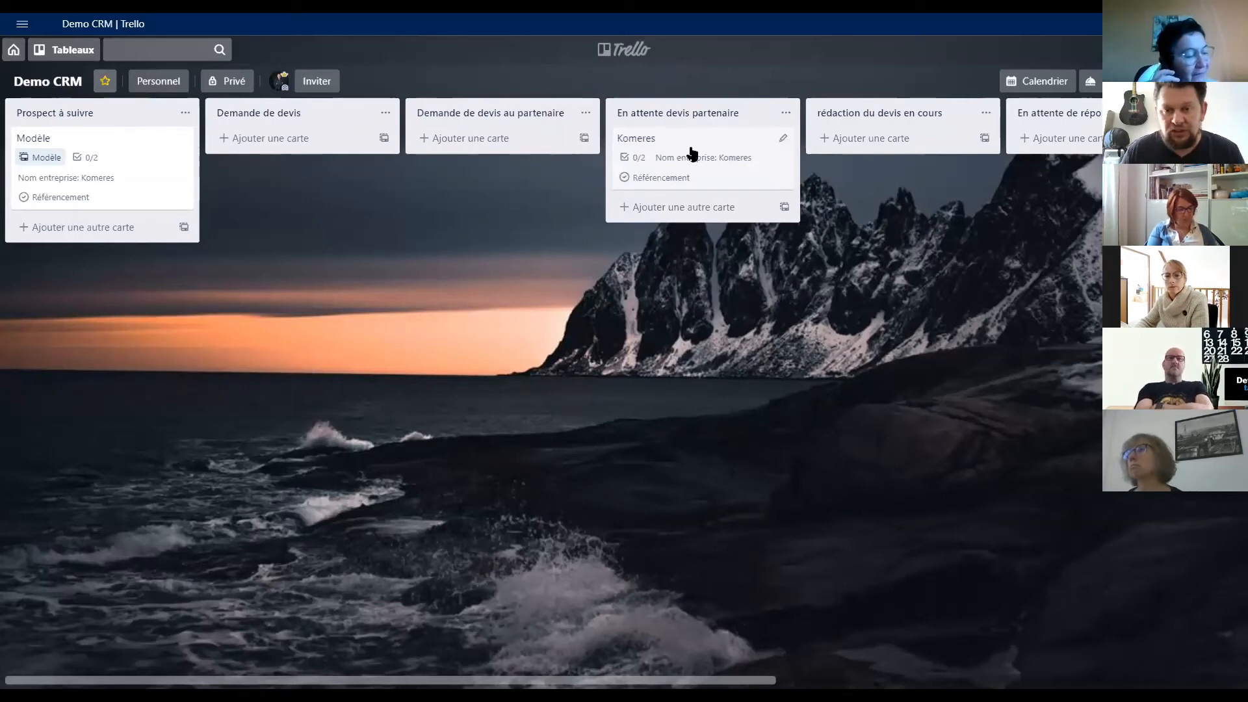
- Move the Komeres card to Relance à faire, and open it briefly to view its content
drag(689, 158, 1054, 152)
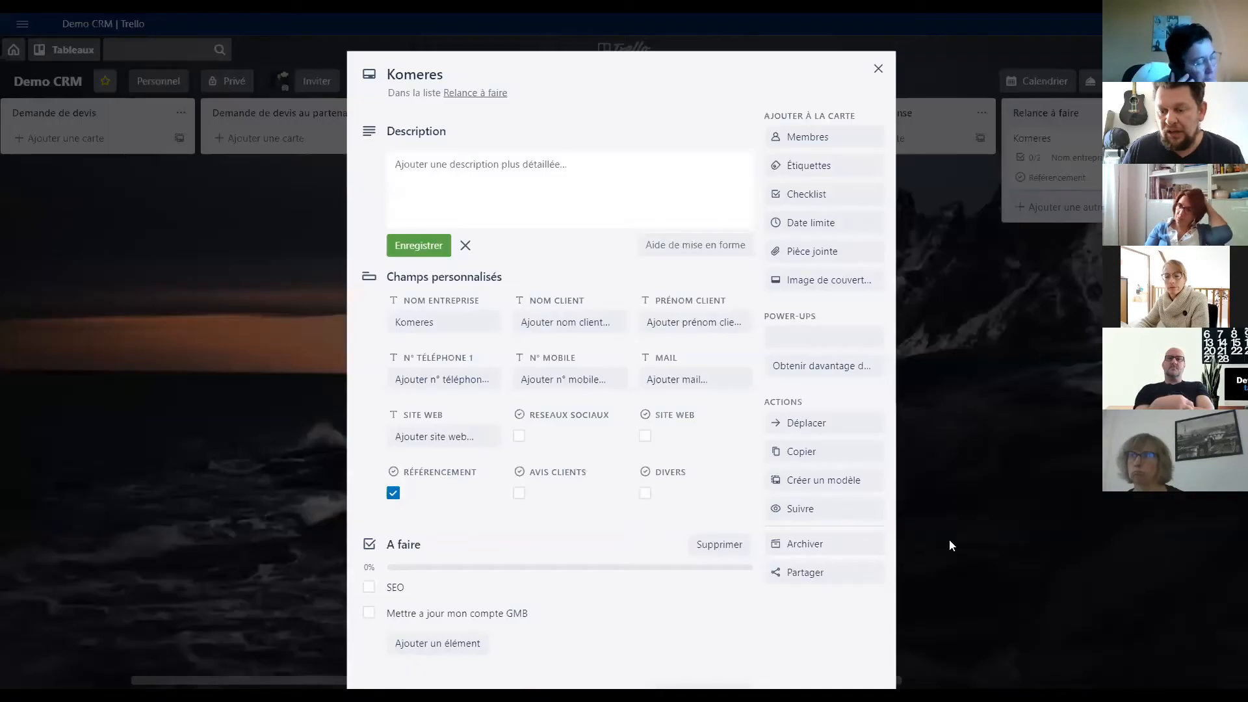
click(1085, 157)
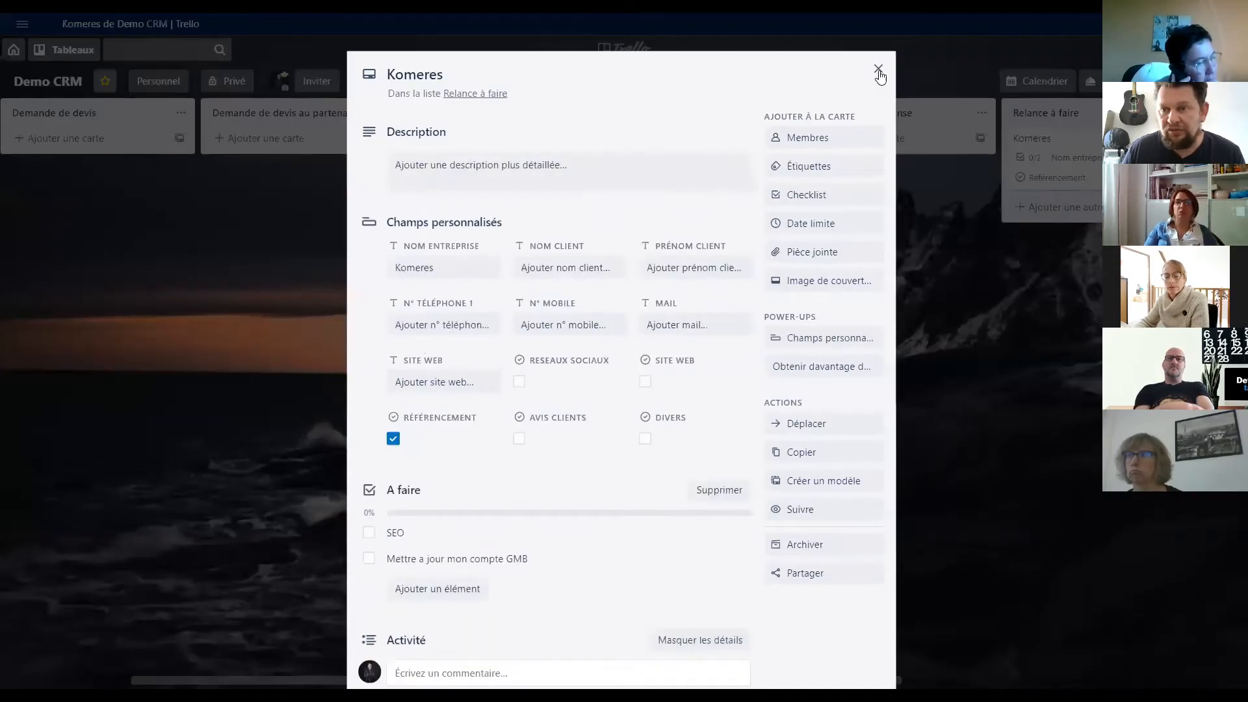
key(Escape)
- Move the Komeres card from Relance à faire to Affaire gagné
scroll(994, 655, right, 5)
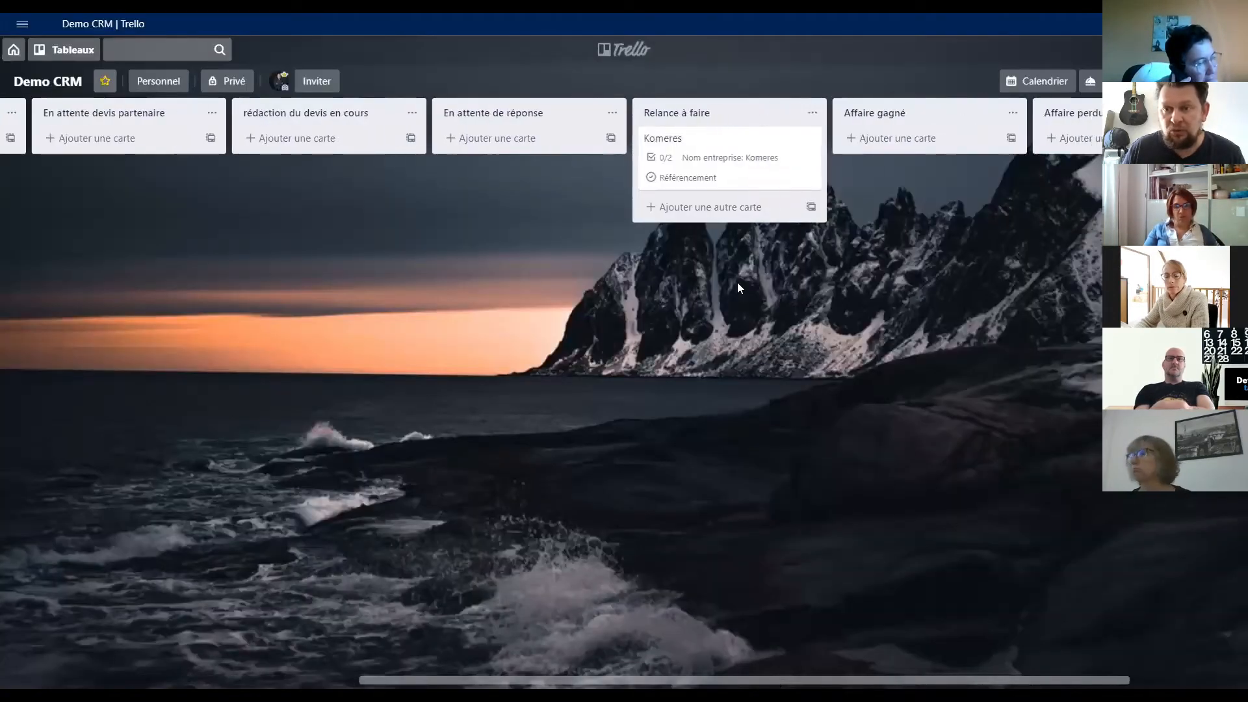
drag(719, 158, 931, 170)
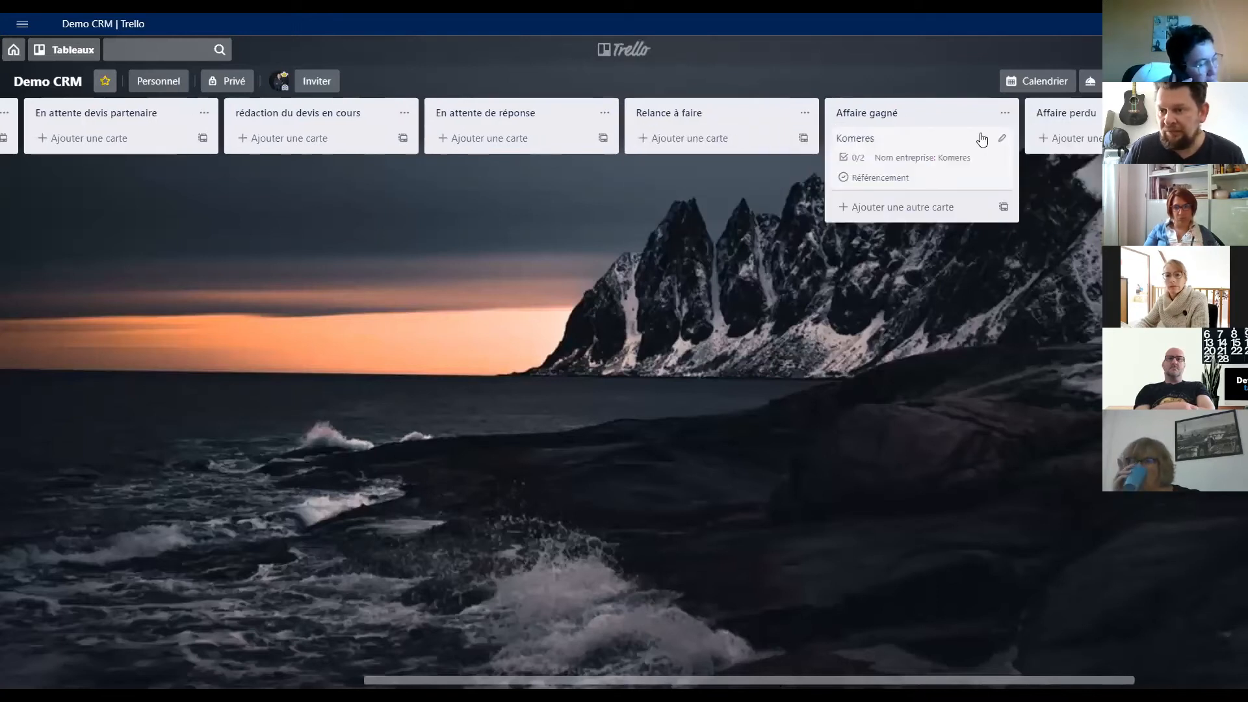
click(1006, 115)
- Copy the Komeres card with its checklist to the Réception de commande list of the DEMO Suivi de projet board
click(947, 158)
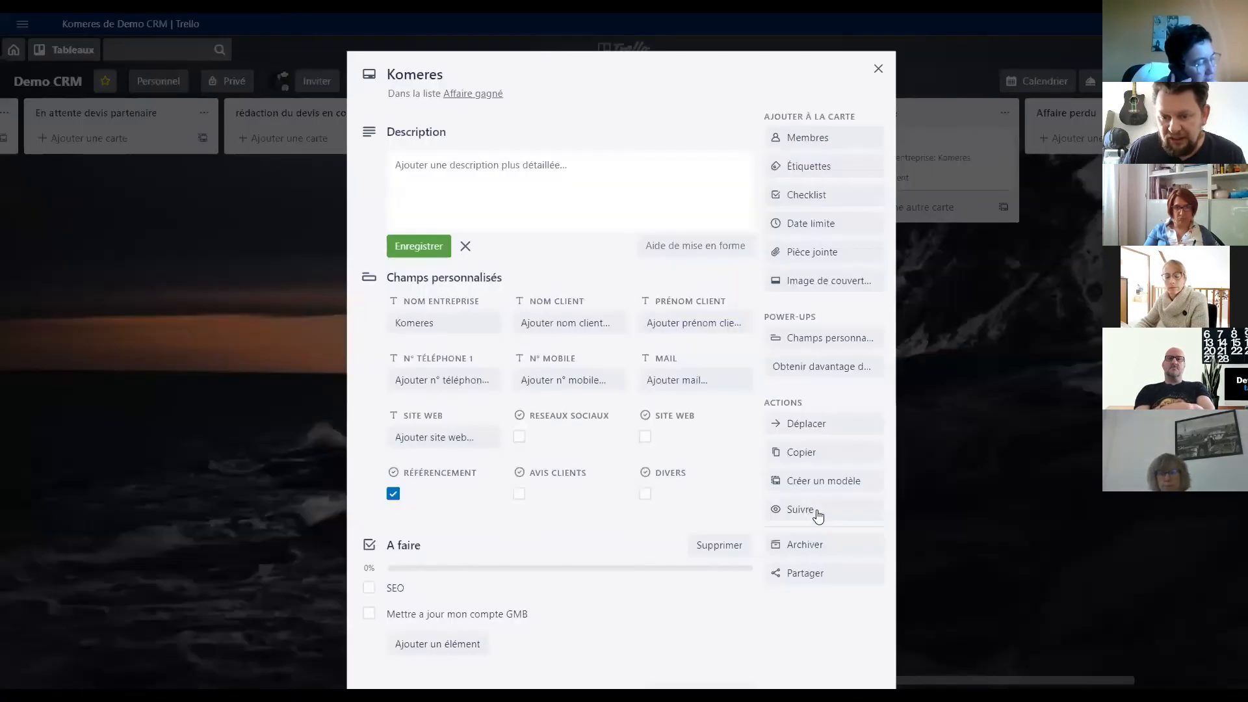
click(827, 455)
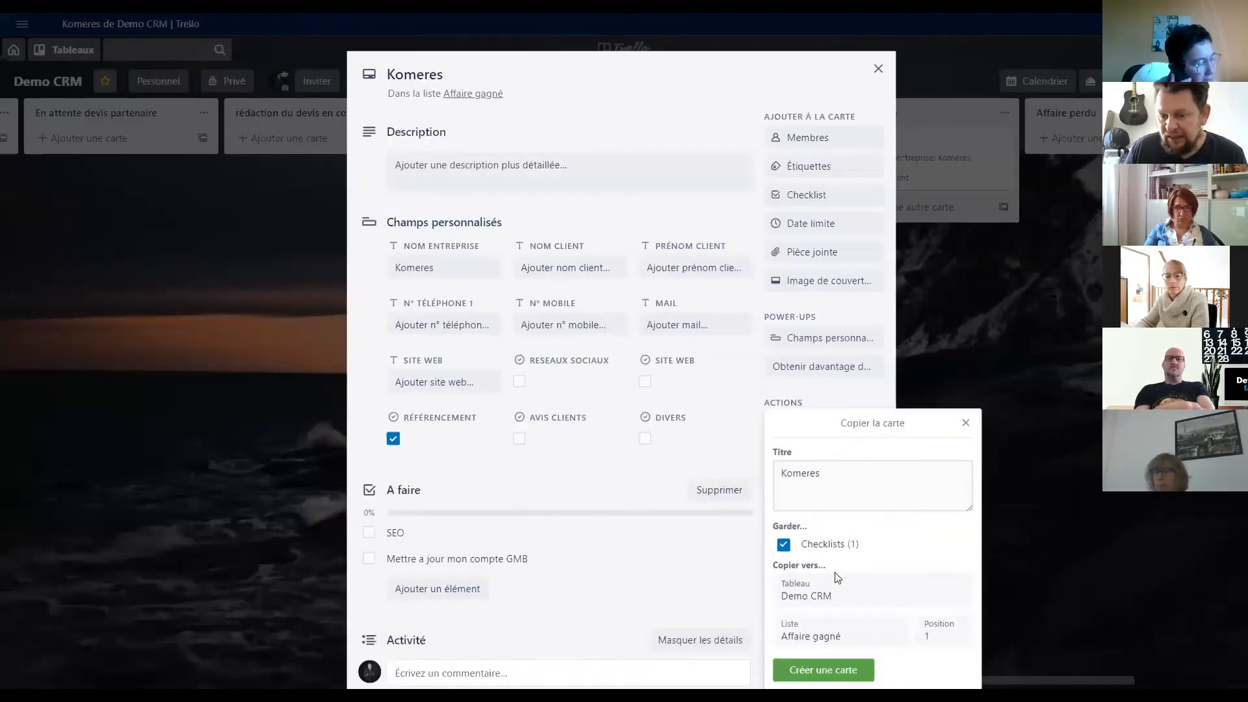
click(838, 577)
scroll(867, 429, down, 5)
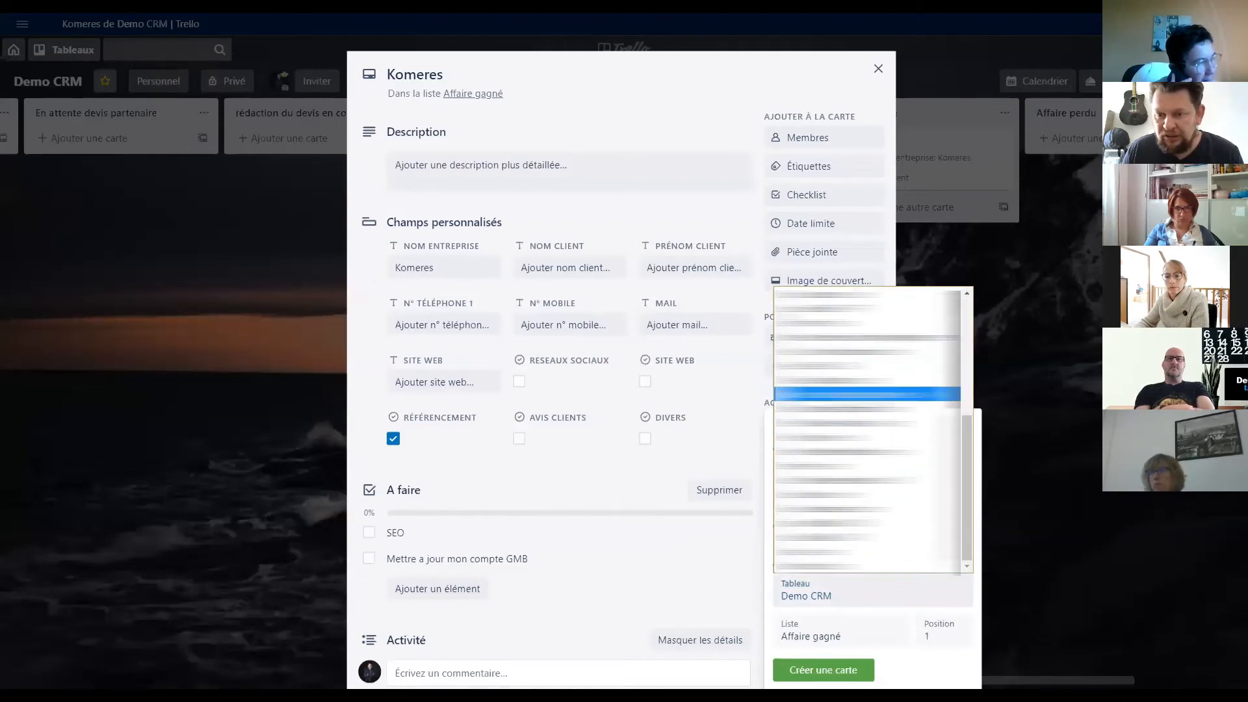
click(868, 343)
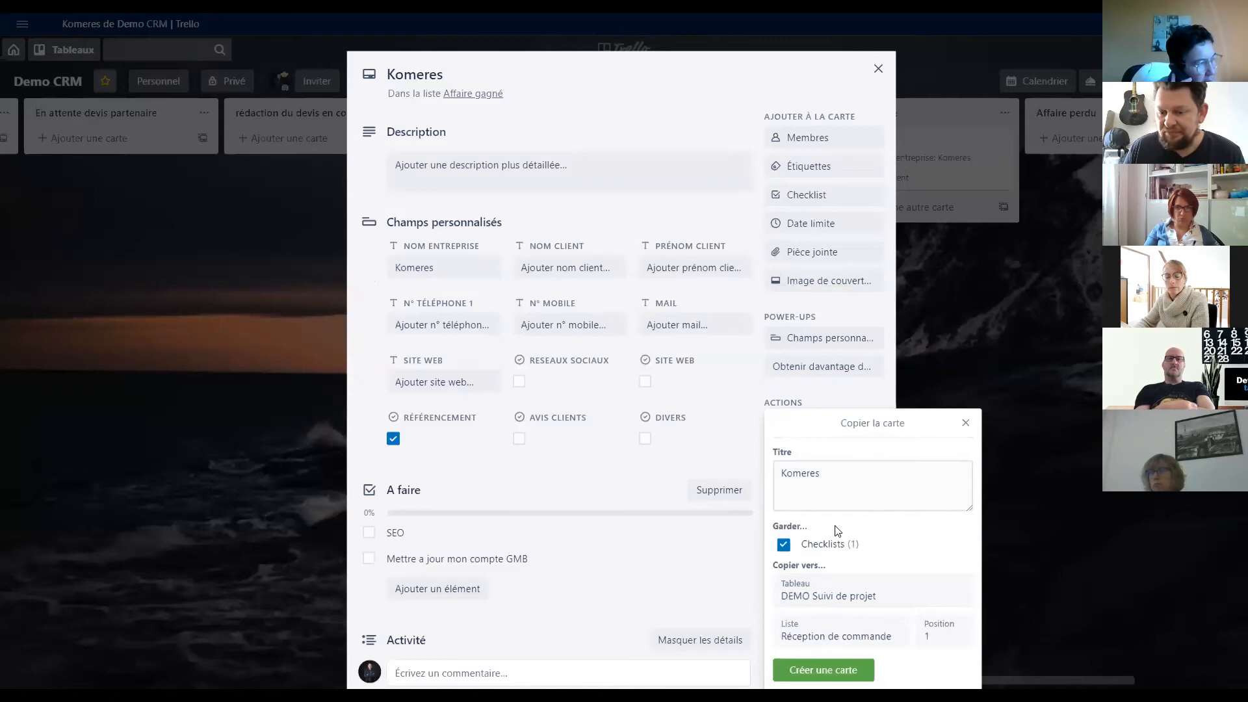
click(840, 669)
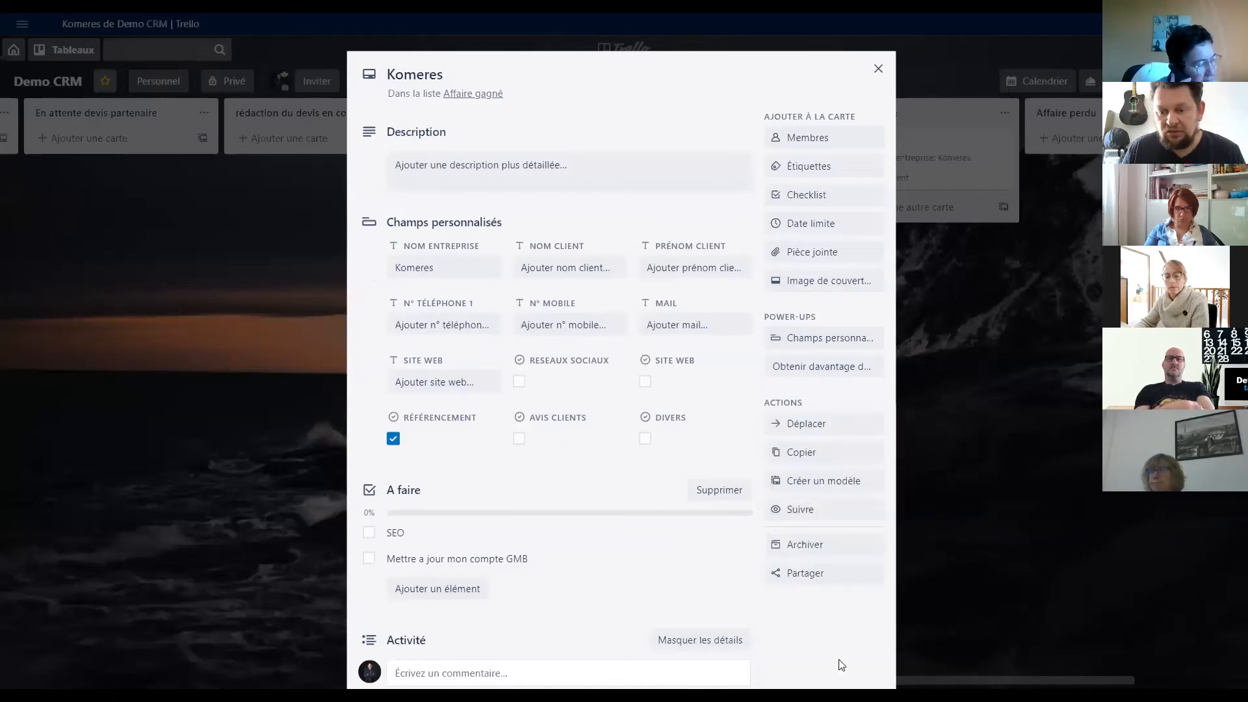
click(878, 69)
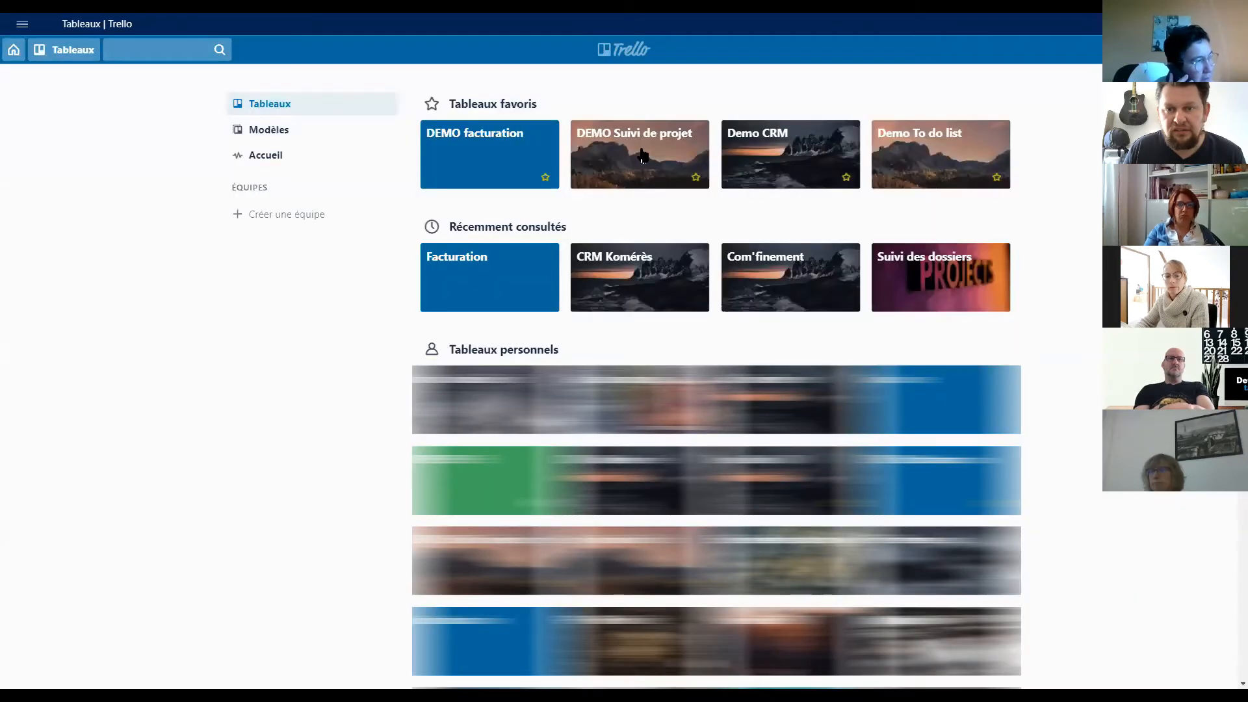
- Open the DEMO Suivi de projet board and check the content of the copied Komeres card
click(628, 155)
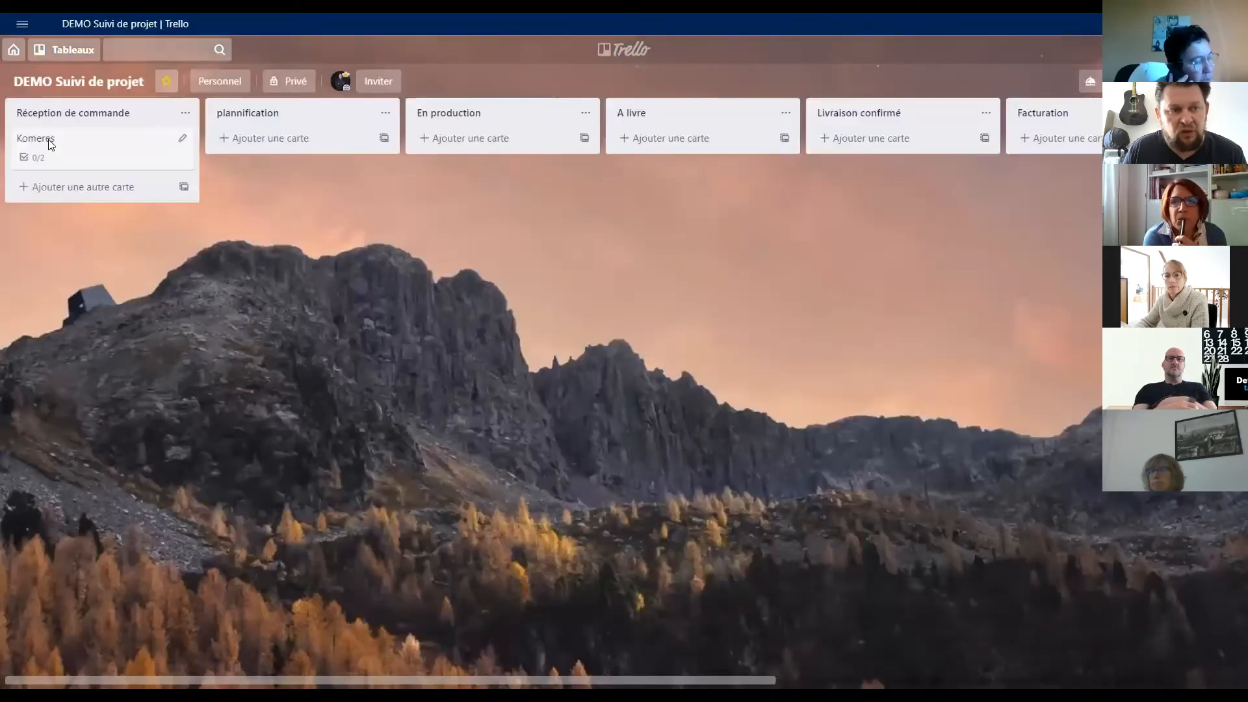
click(54, 158)
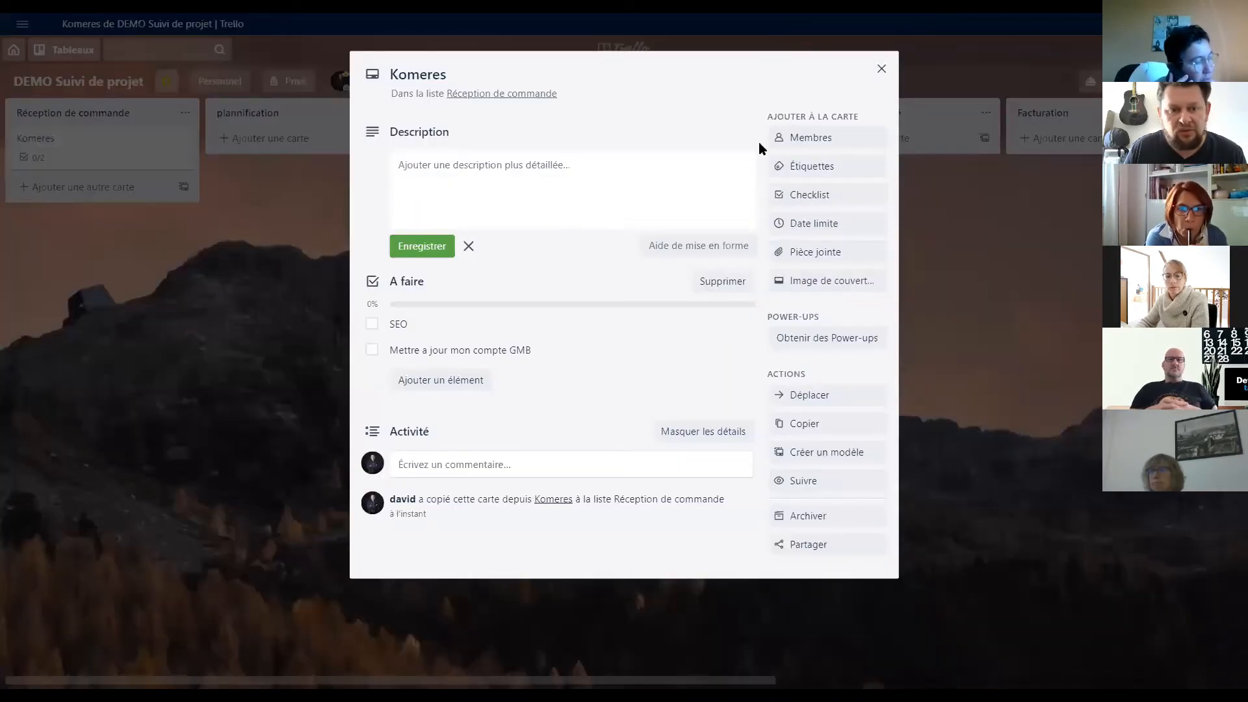
click(880, 71)
- Try ticking items of the Komeres card's A faire checklist, including SEO, and untick them again
click(71, 159)
click(372, 268)
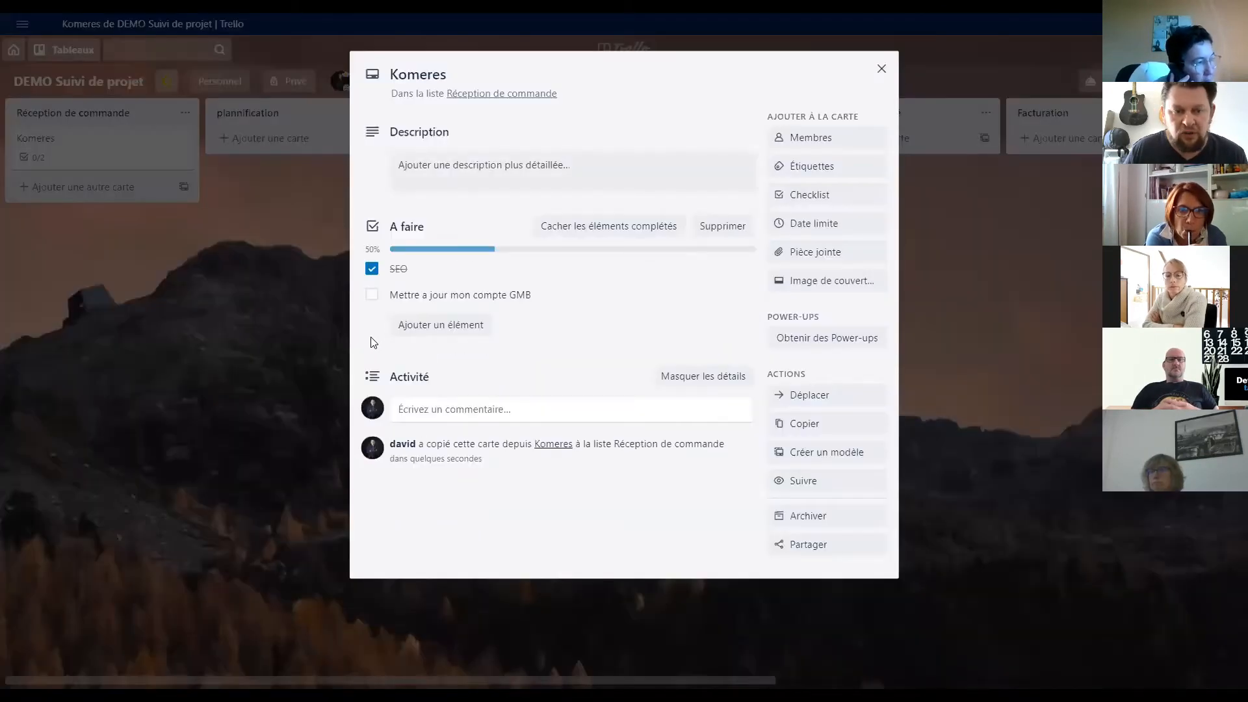
click(371, 295)
click(372, 294)
click(372, 269)
click(882, 68)
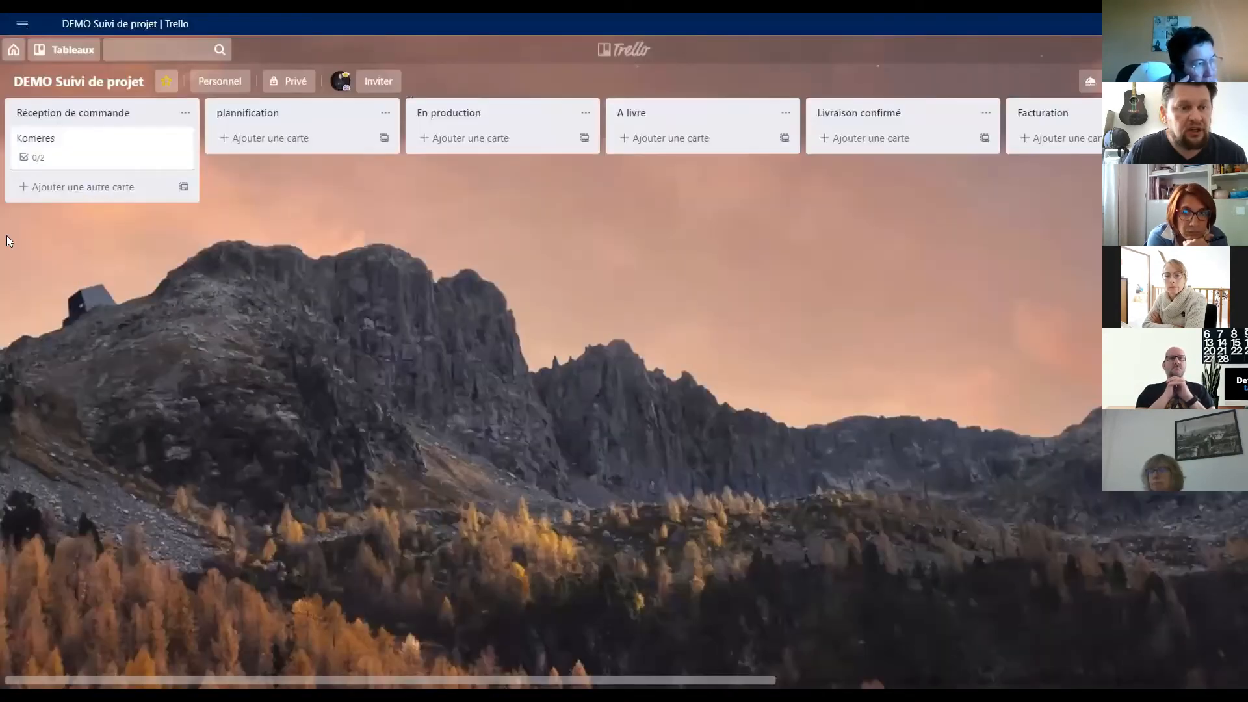
- Move the Komeres card from Réception de commande to plannification
drag(306, 168, 287, 162)
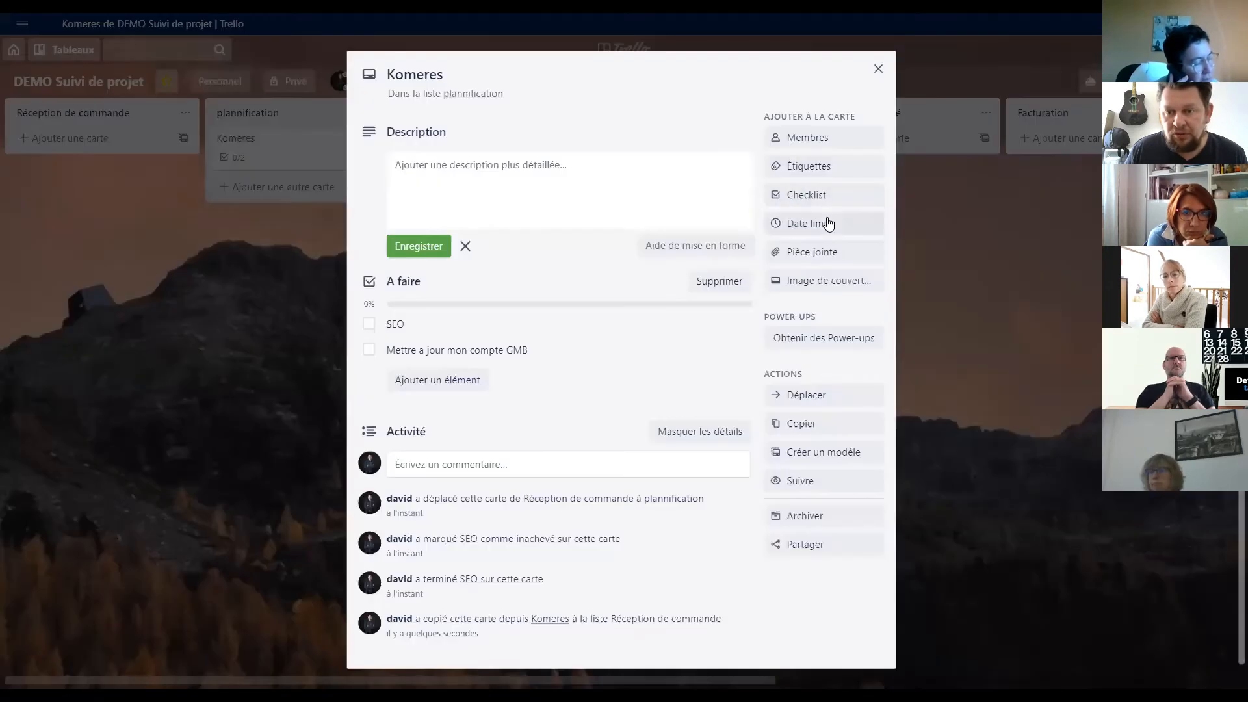
- Set the Komeres card's due date to 30/4/2020 at 11:30 with the reminder "1 jour avant", and return to the board
click(829, 224)
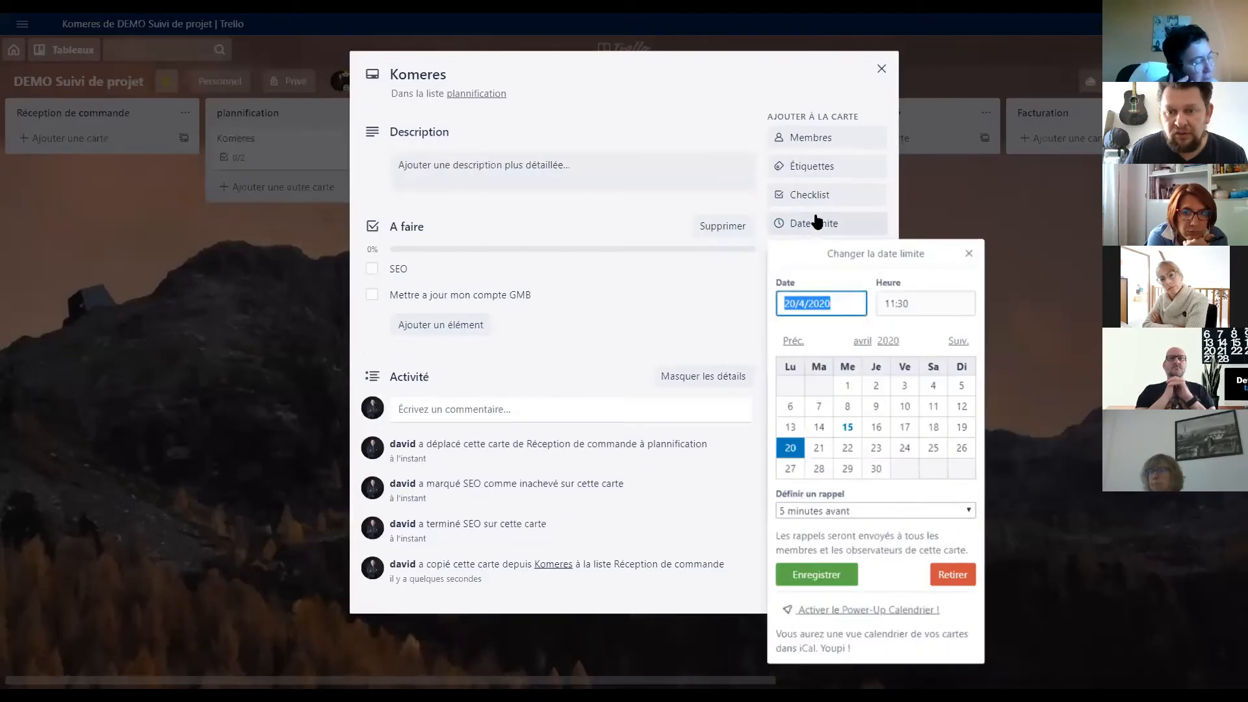
click(875, 469)
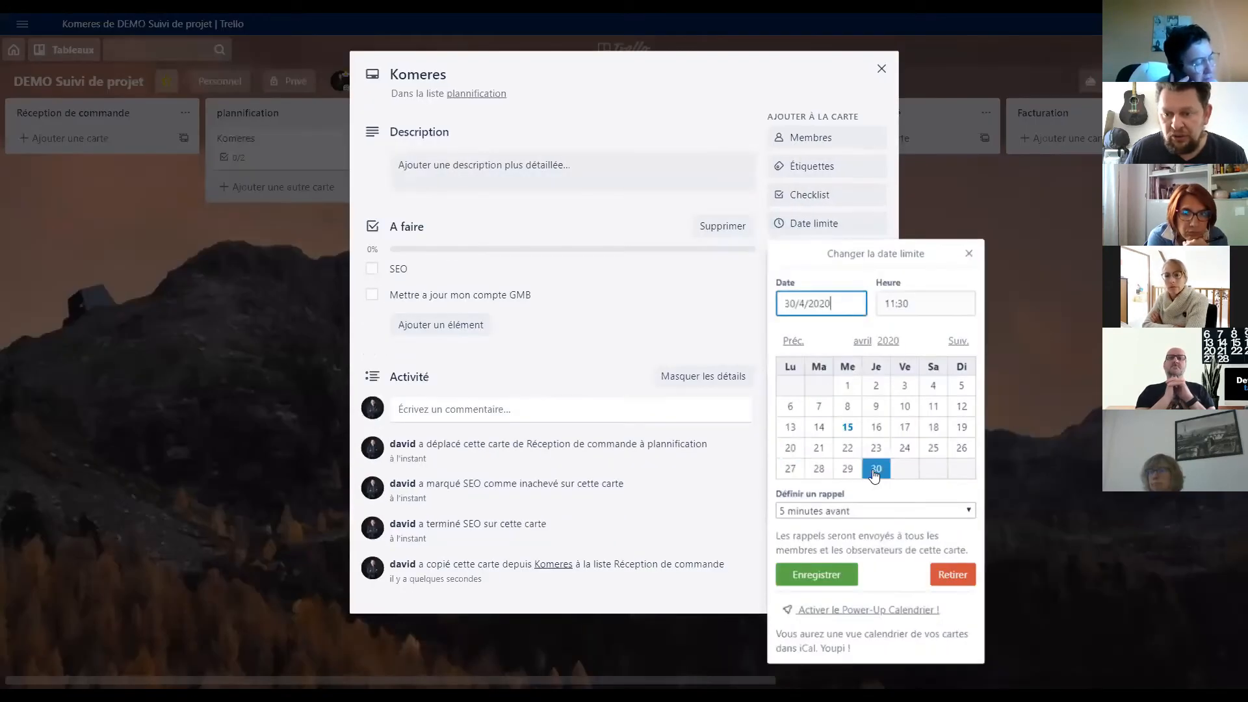
click(838, 581)
click(845, 511)
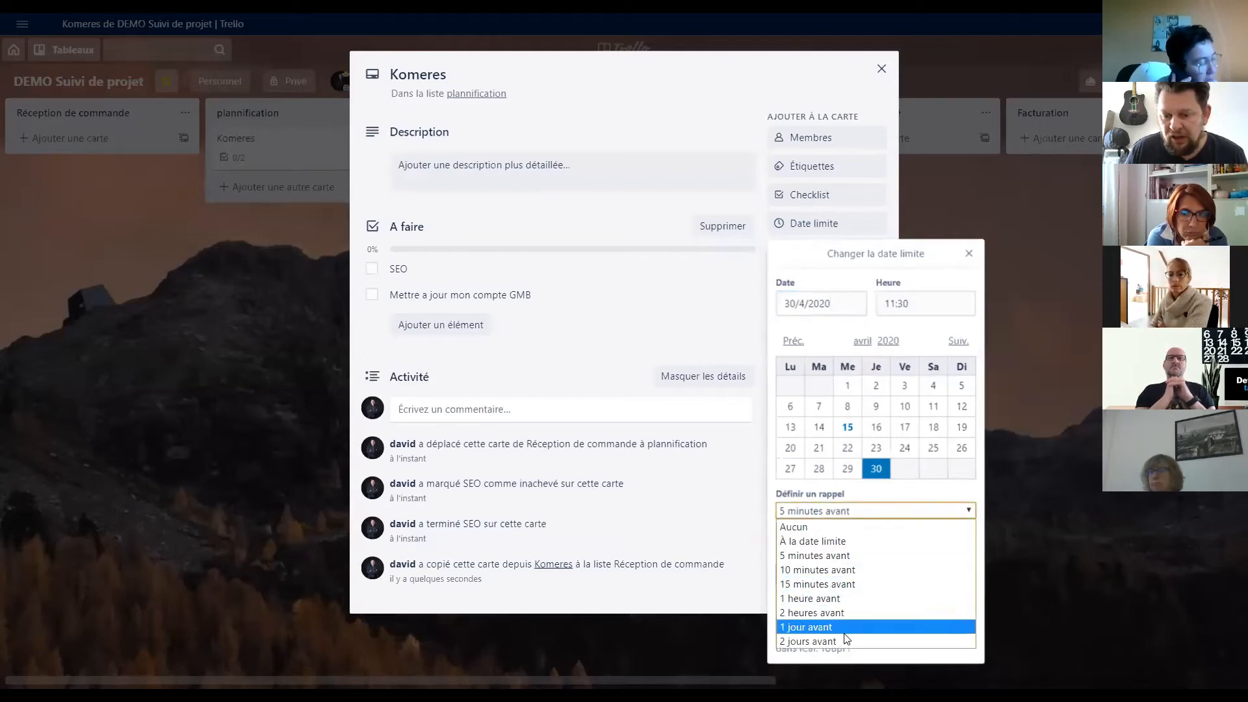
click(845, 635)
click(825, 578)
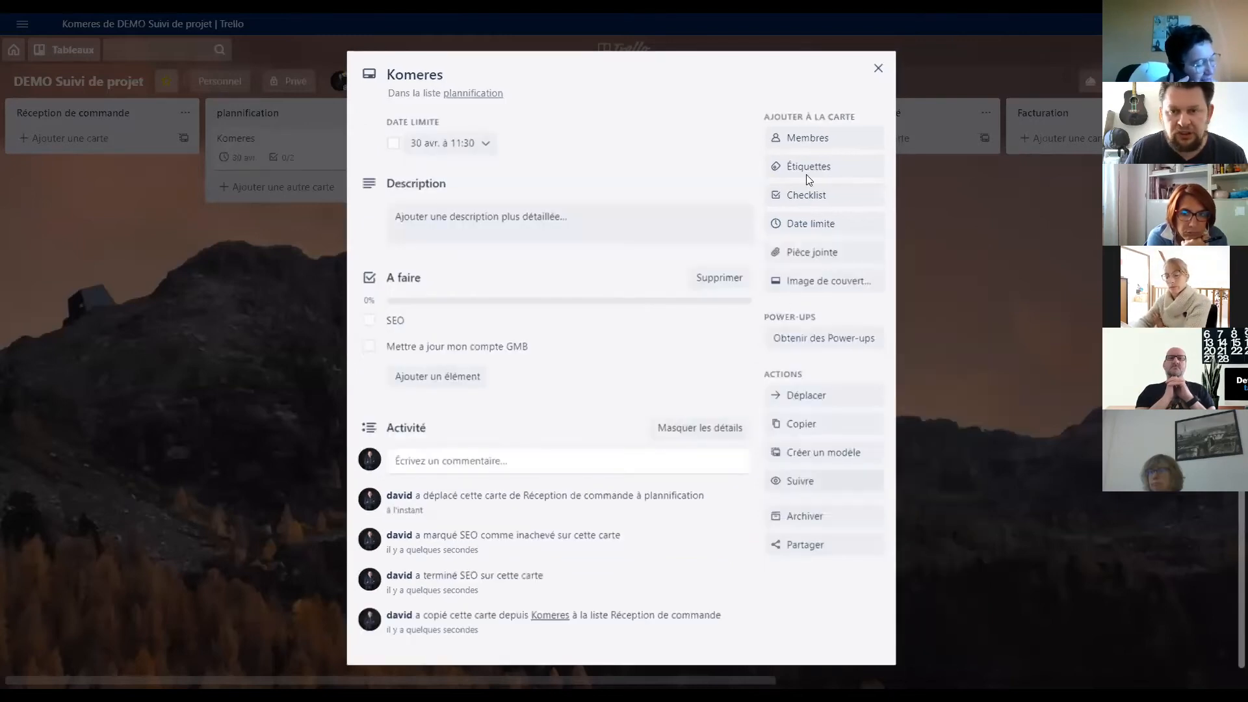
click(877, 67)
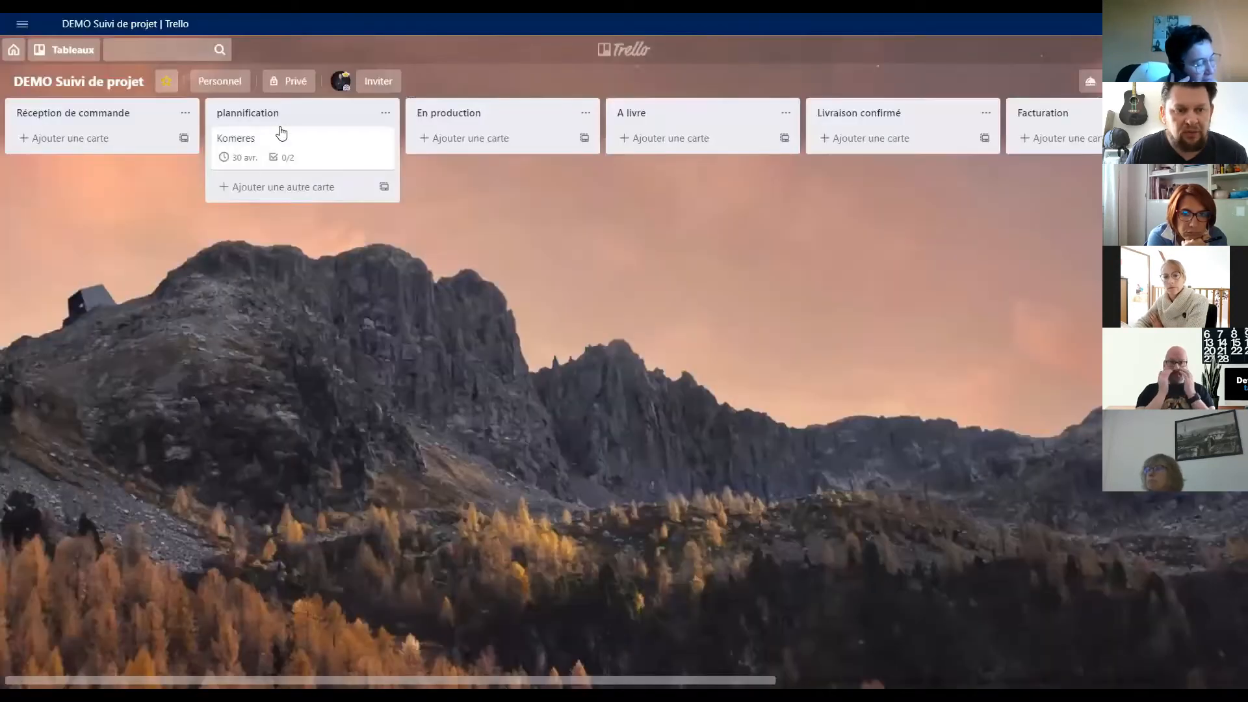
- Move the Komeres card from plannification through En production, A livre, Livraison confirmé and Facturation to the Réglement list
drag(498, 150, 480, 143)
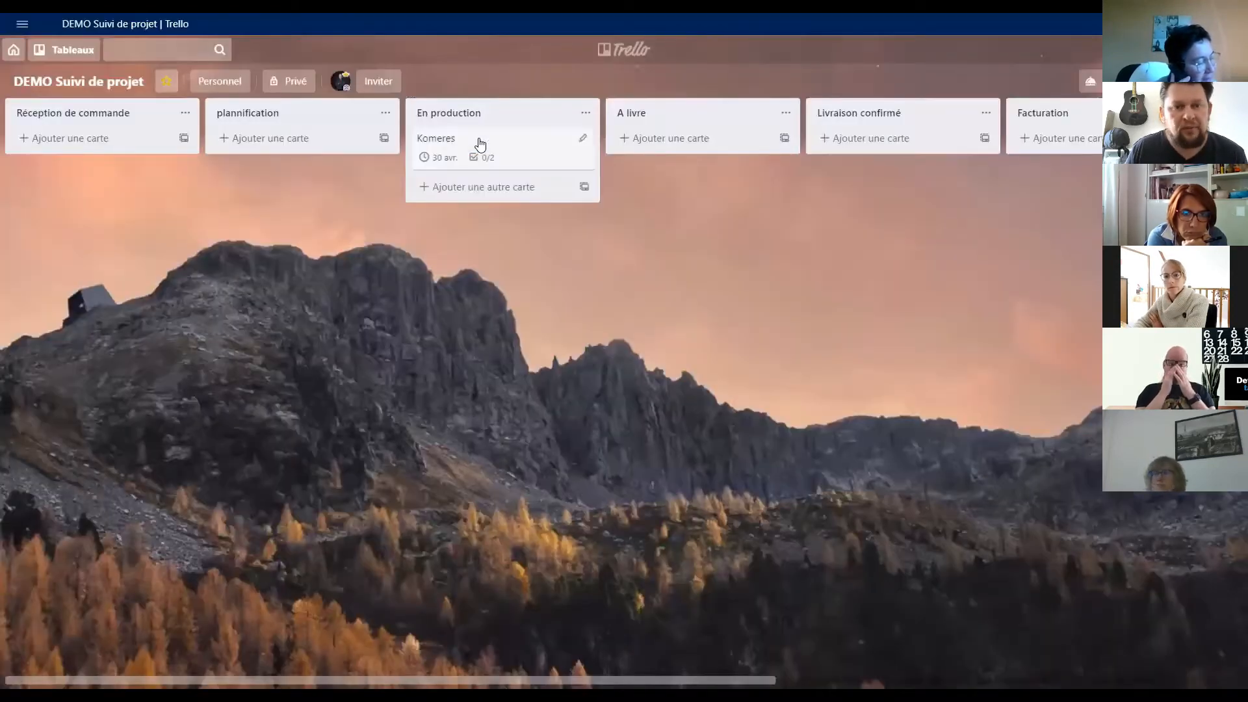
drag(640, 138, 1043, 143)
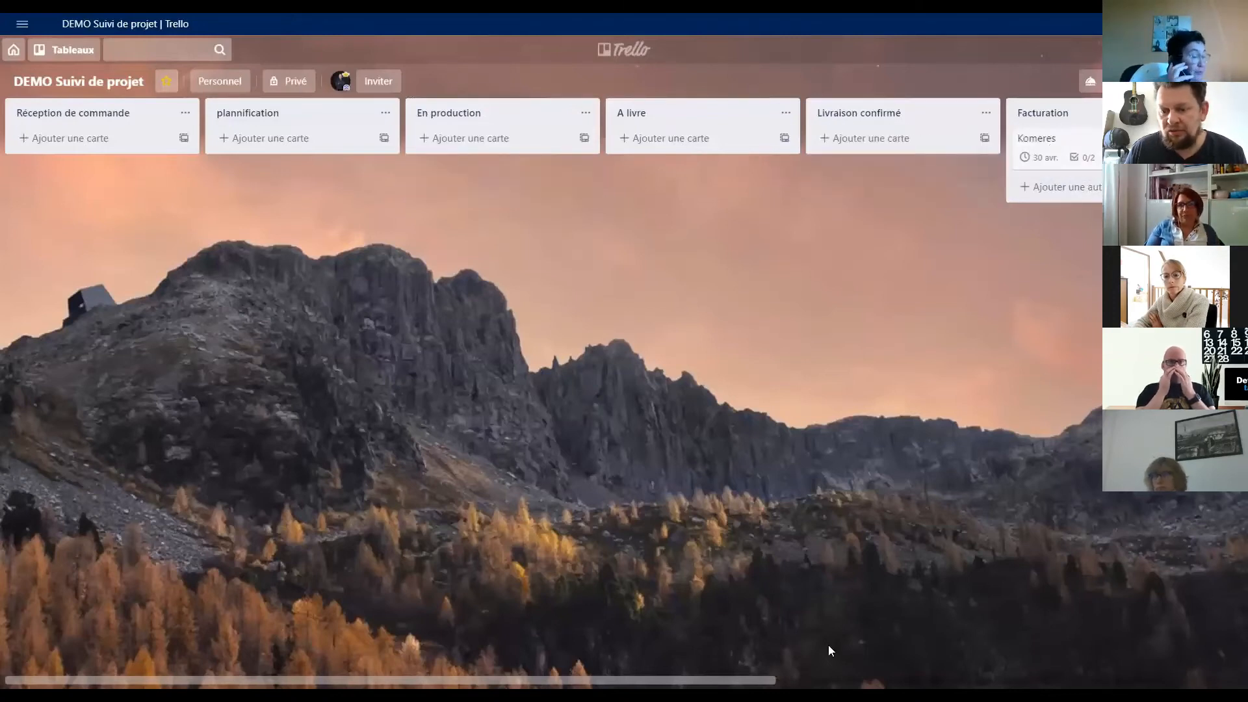
drag(766, 676, 948, 652)
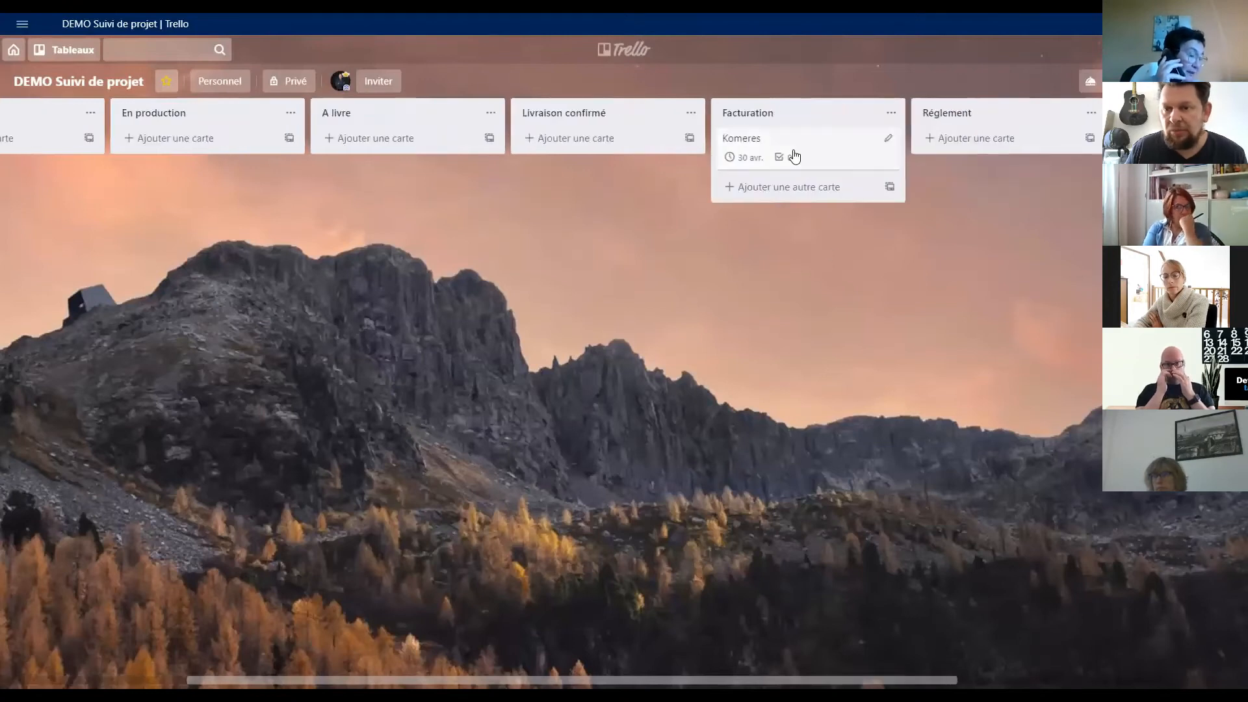
drag(794, 156, 955, 157)
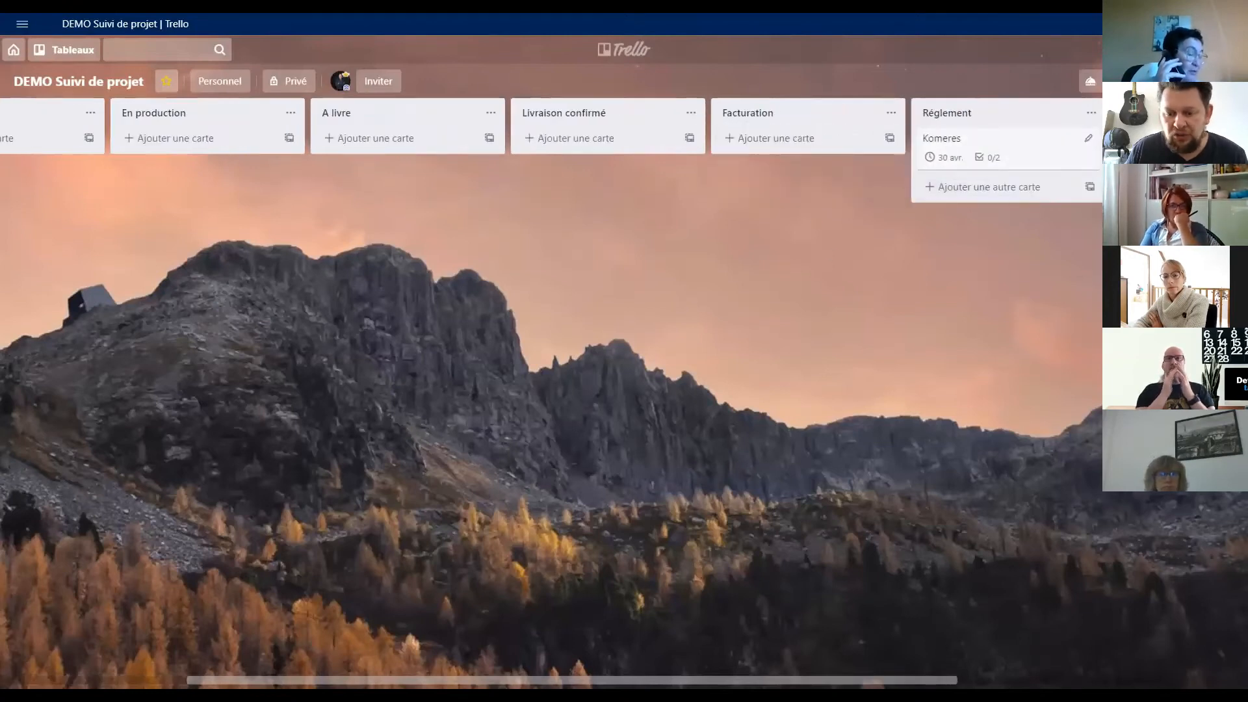
- Transfer the Komeres card from the Réglement list to Facturation Avril on the DEMO facturation board at position 3
drag(651, 680, 455, 680)
click(14, 50)
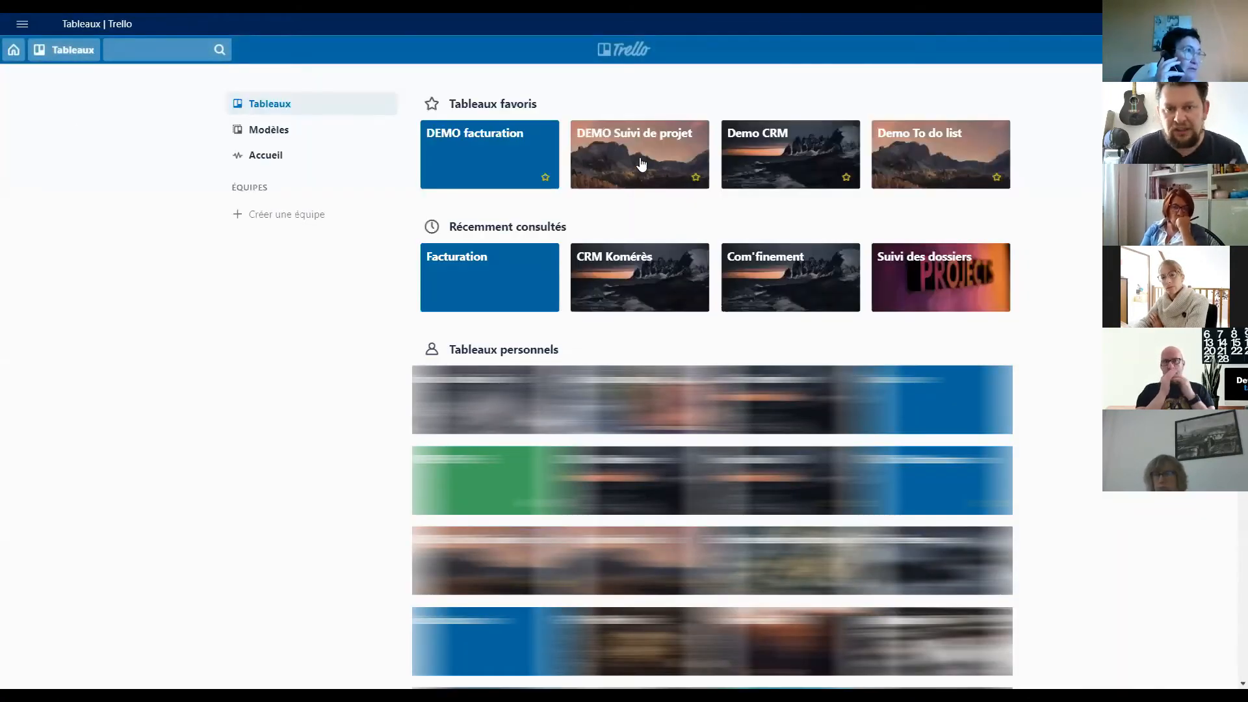
click(641, 156)
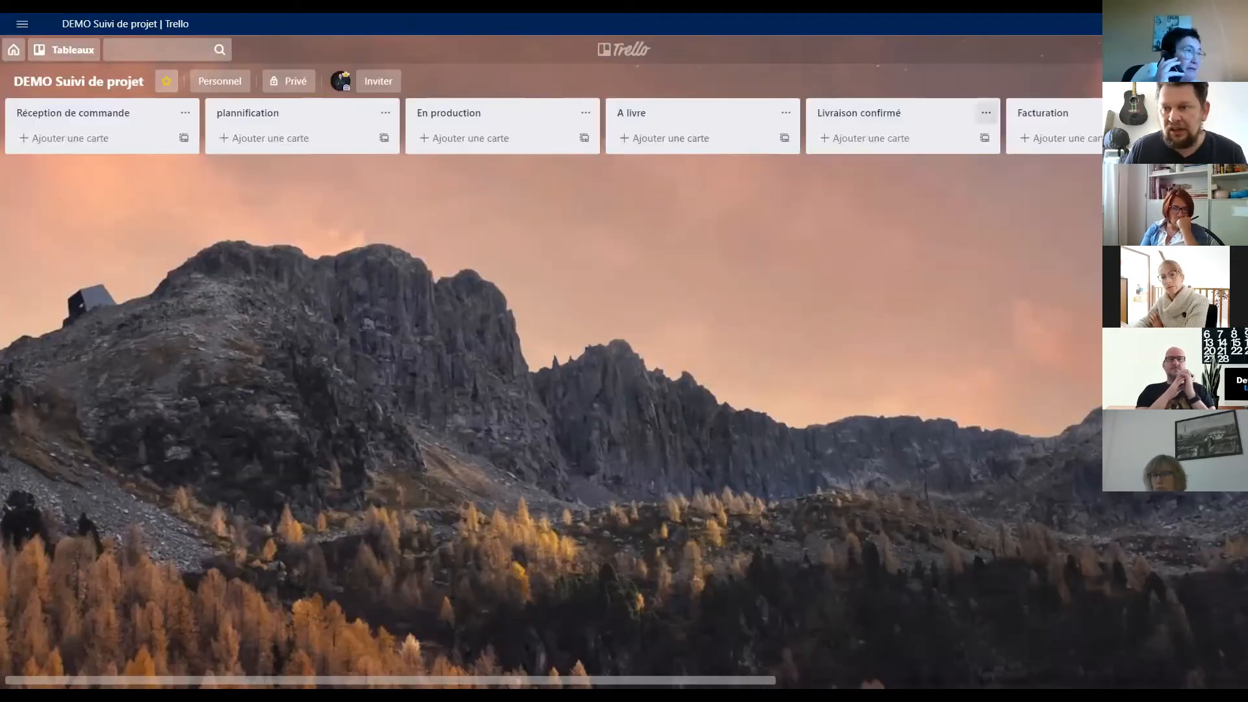
click(1227, 139)
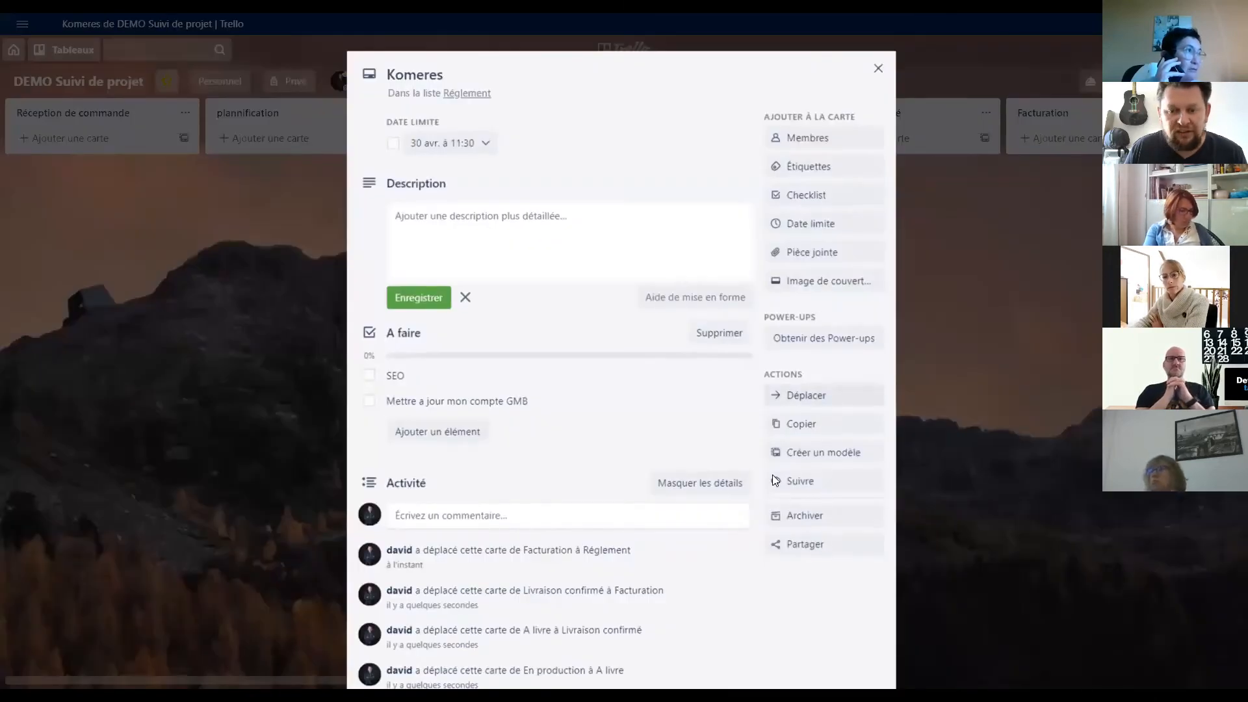
click(837, 396)
click(846, 492)
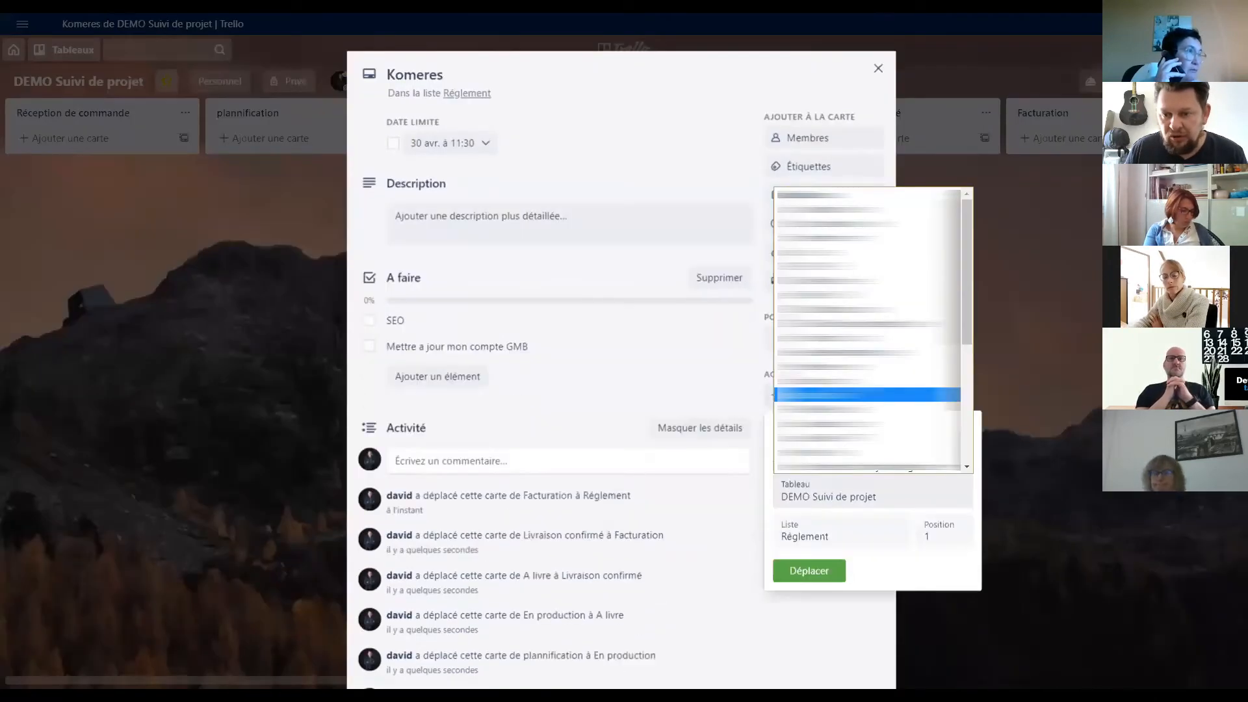
click(849, 395)
click(839, 492)
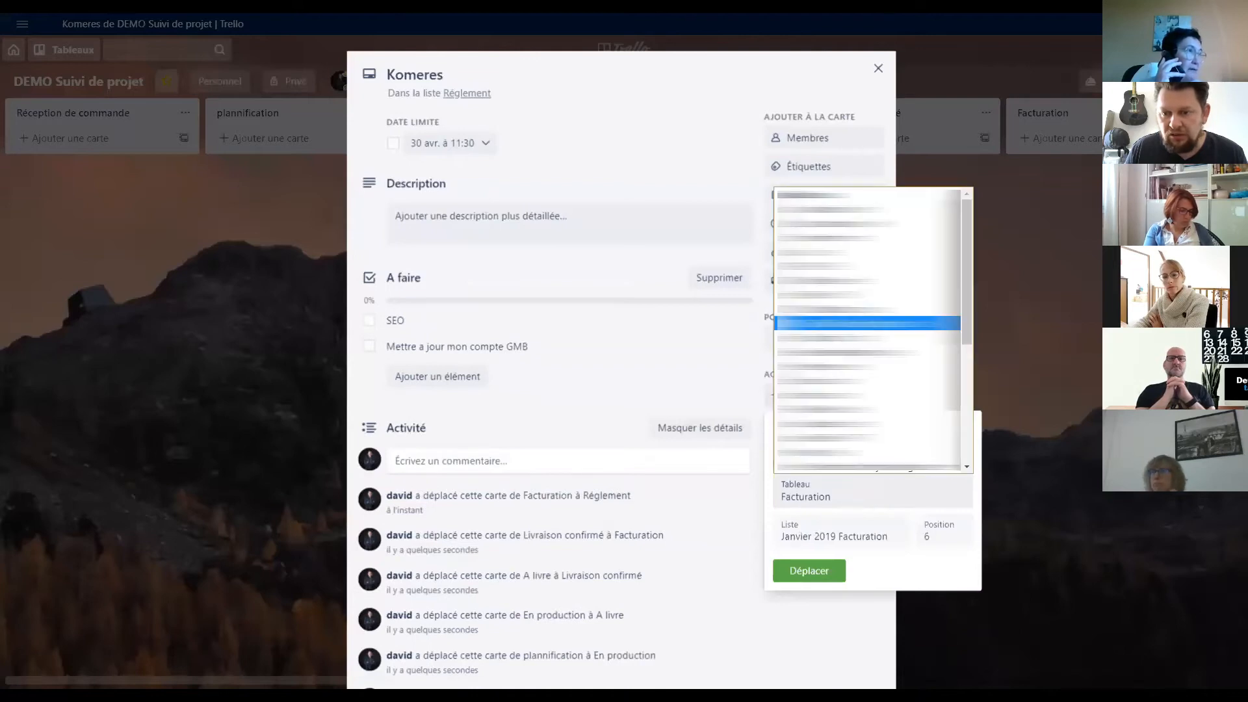
key(Return)
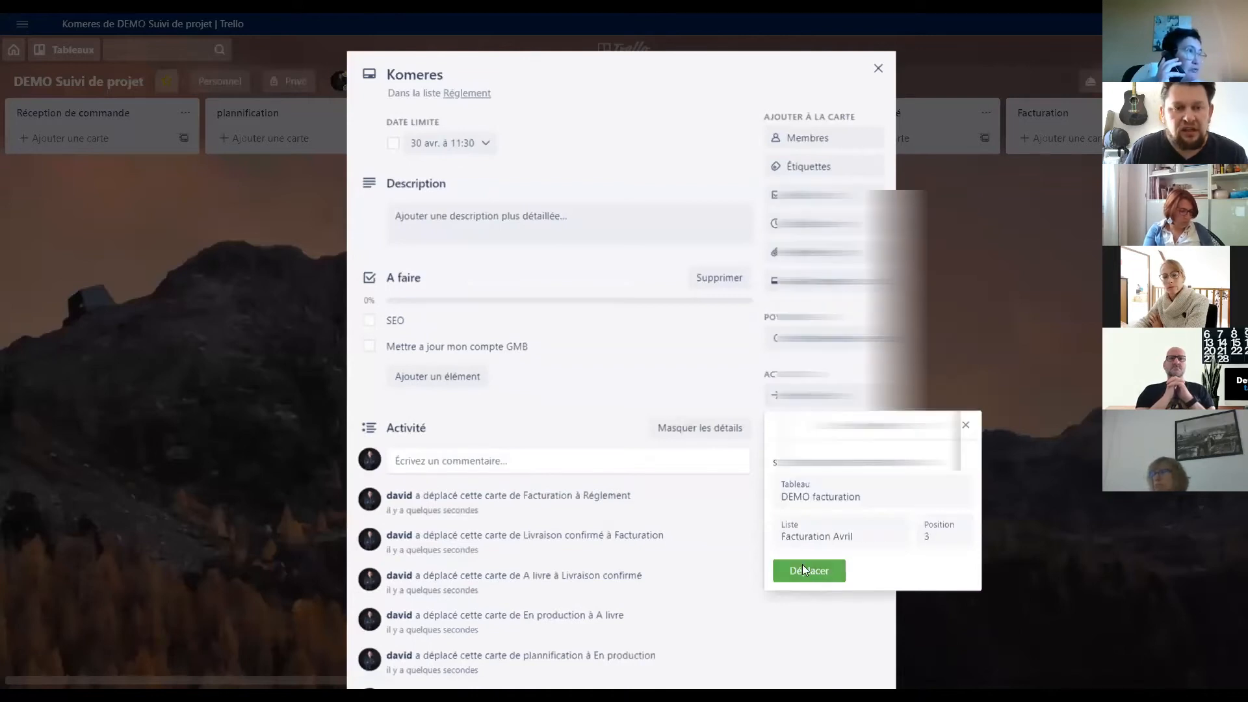
click(805, 570)
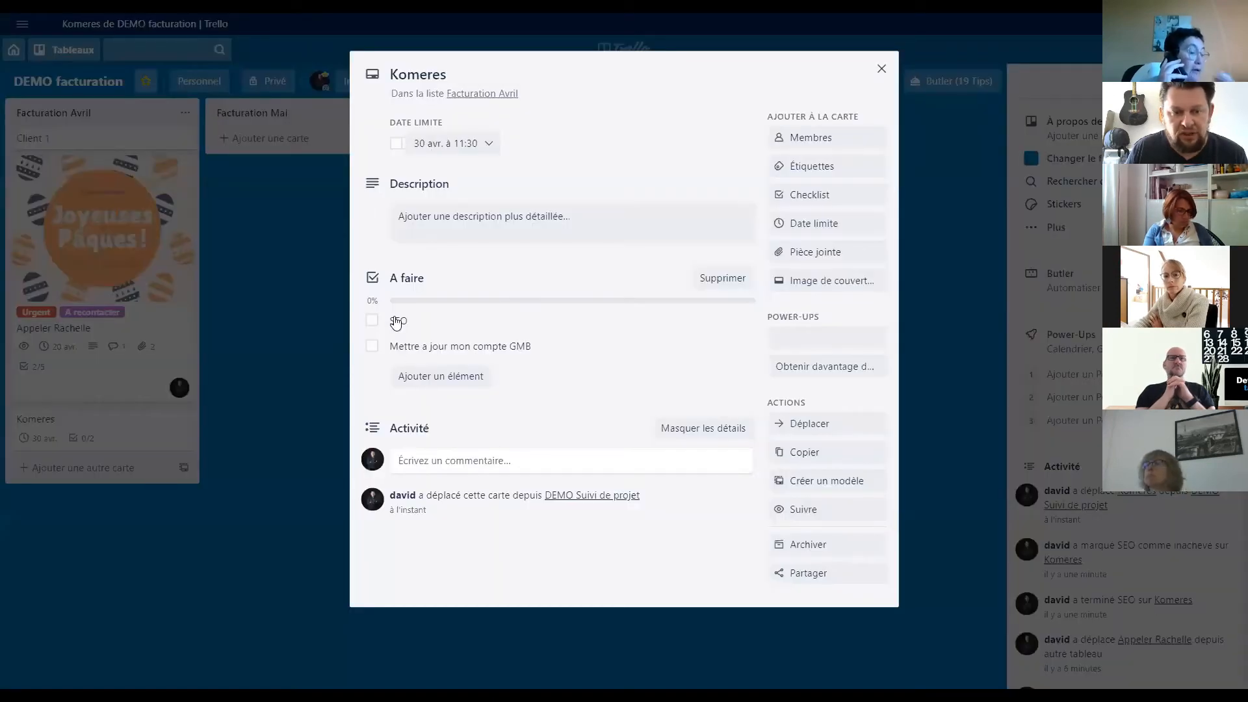
click(882, 69)
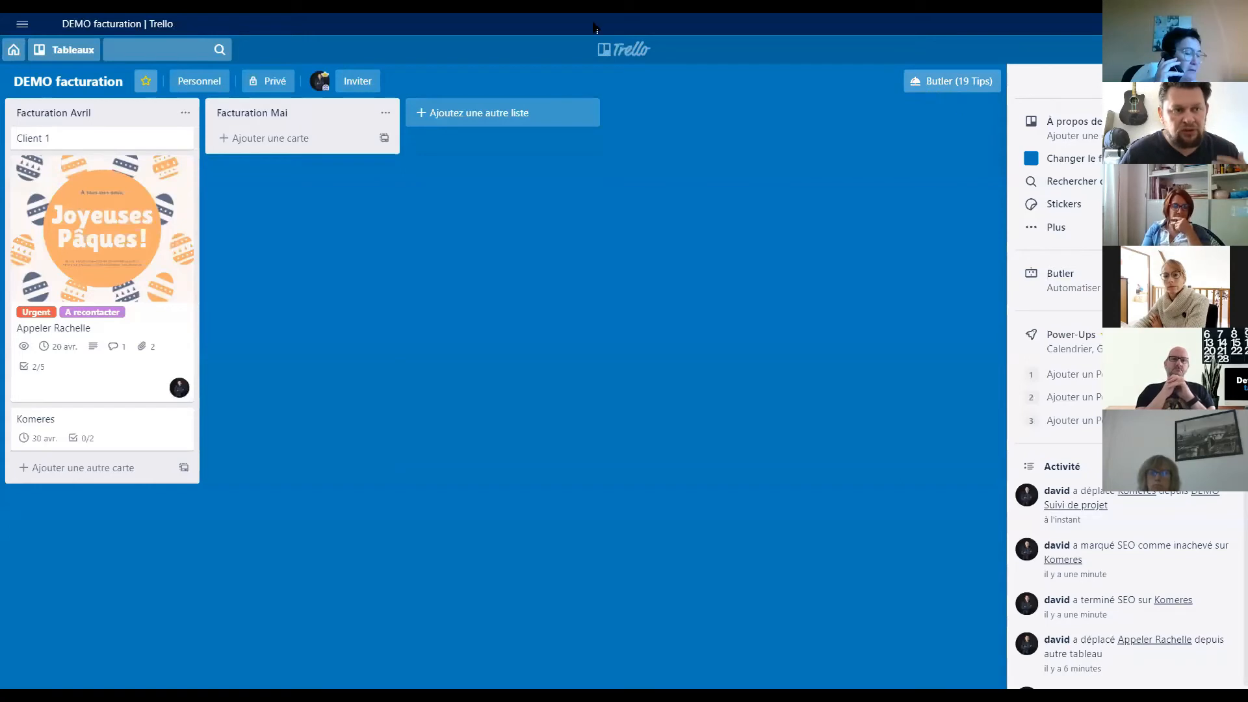
- Review the lists and cards of the Demo To do list and Demo CRM boards
click(14, 53)
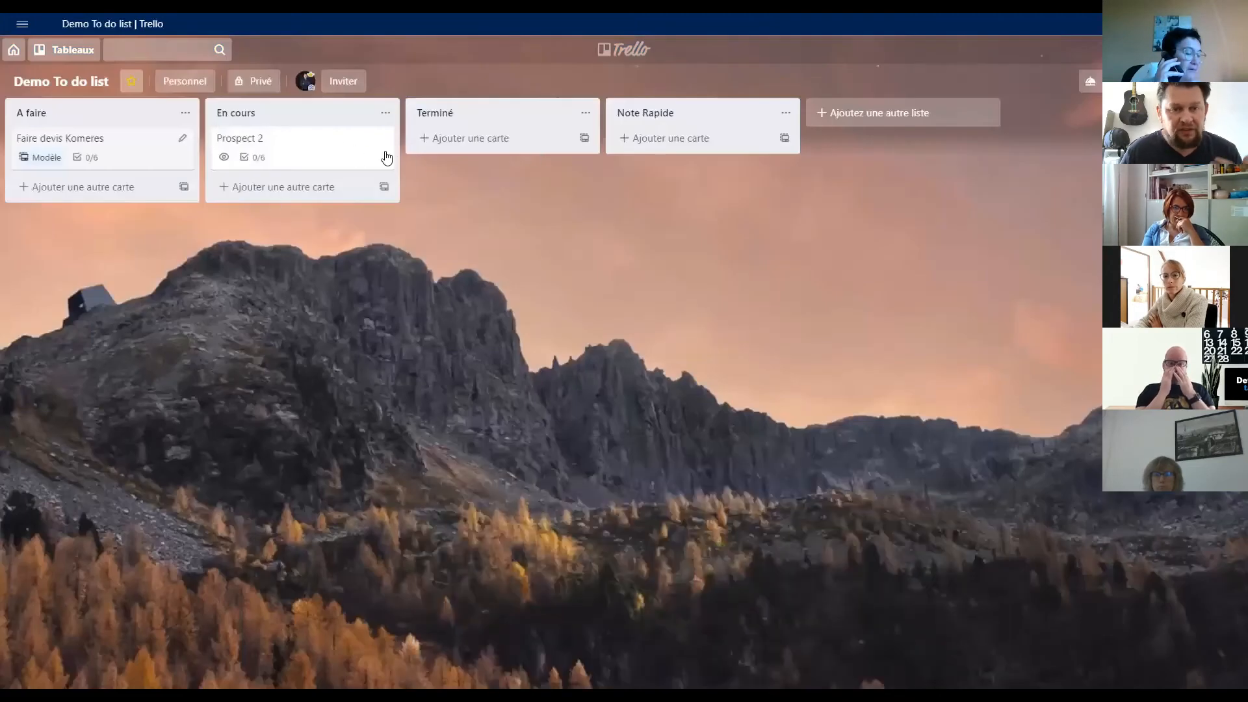
click(14, 50)
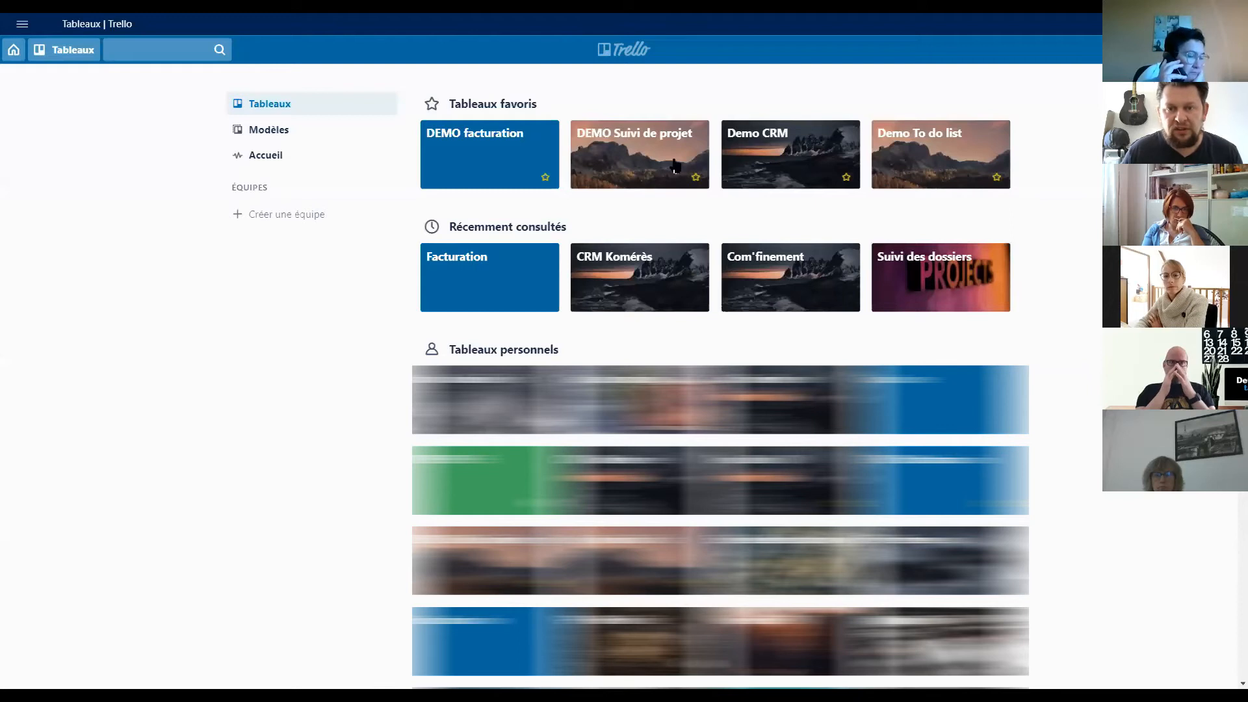
click(771, 157)
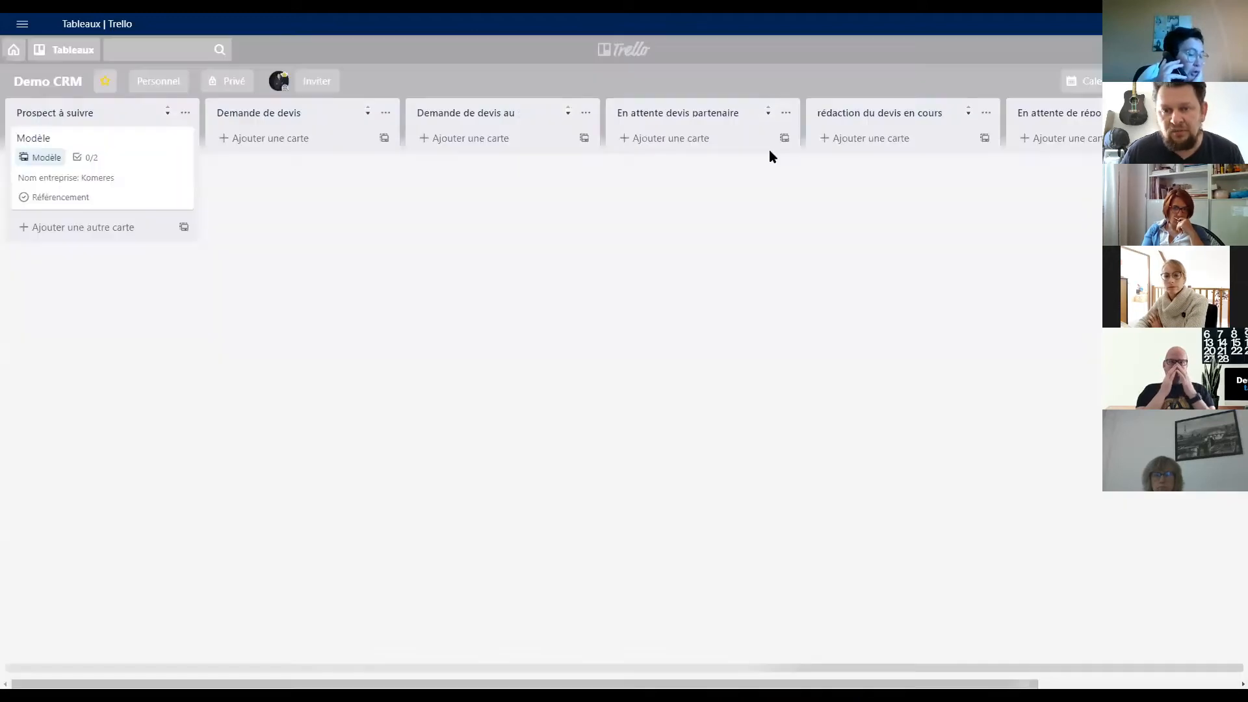
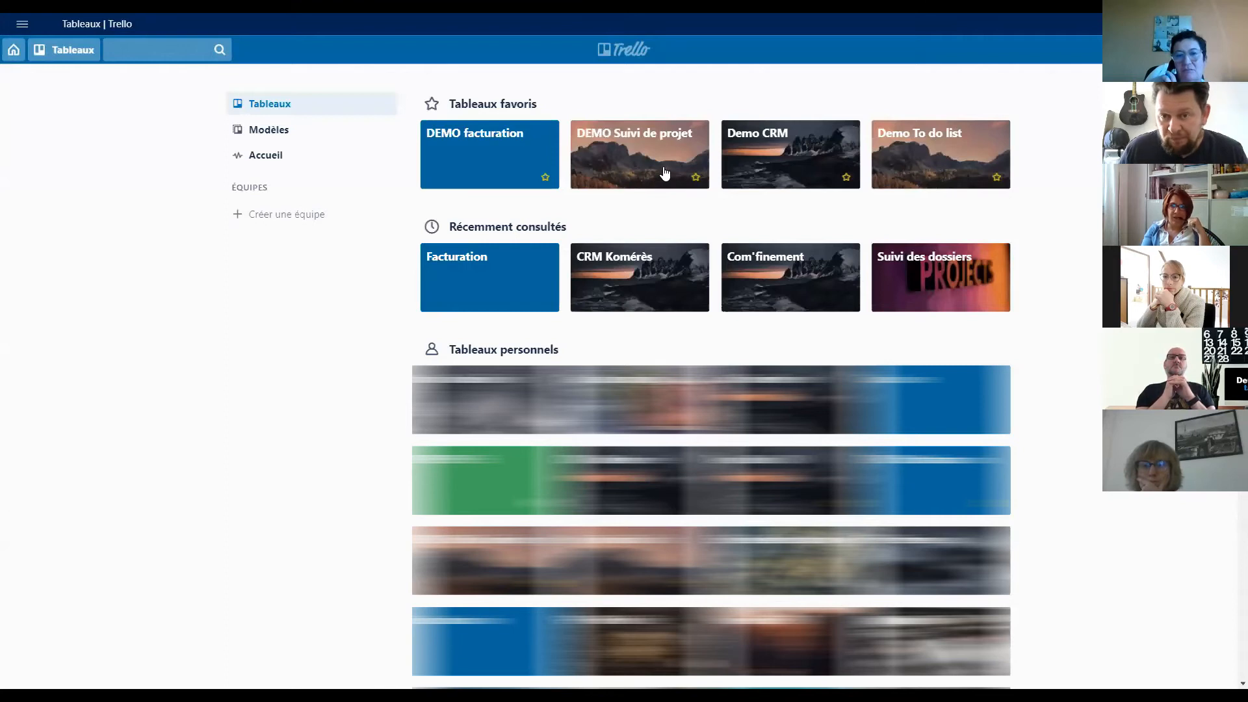
- Browse the Power-ups available for the Demo To do list board, including the Automatisation category
click(923, 148)
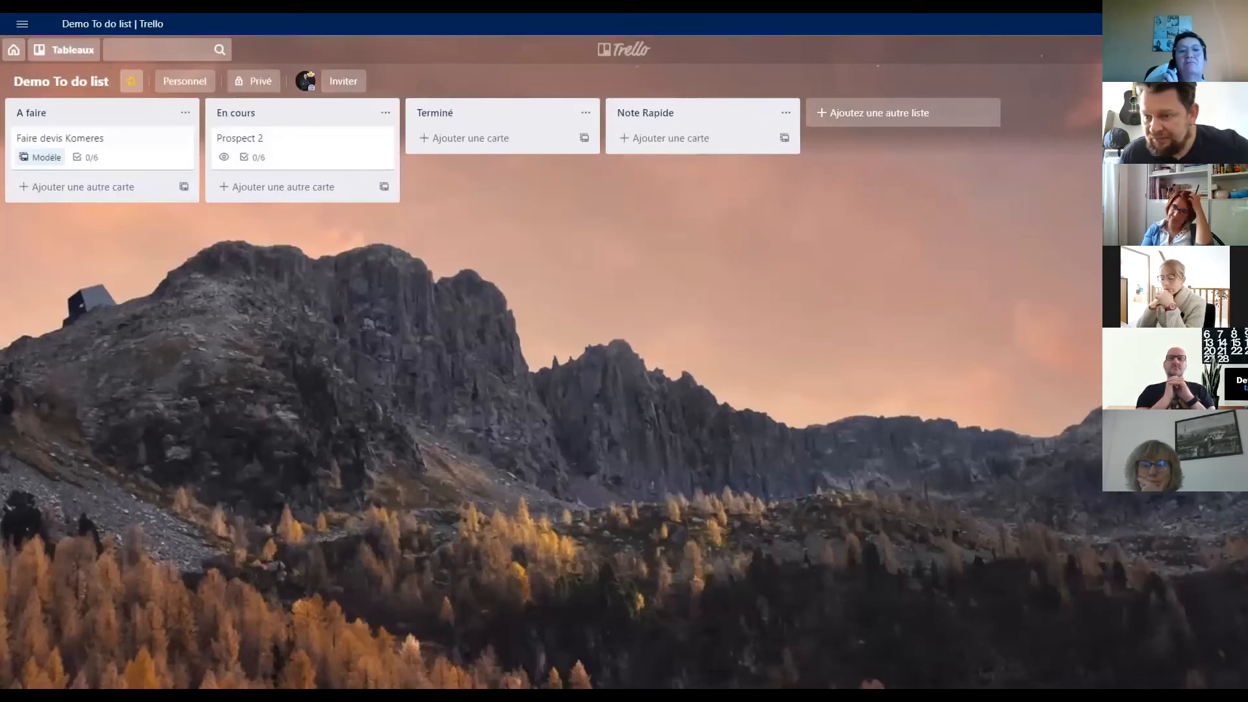
click(1195, 81)
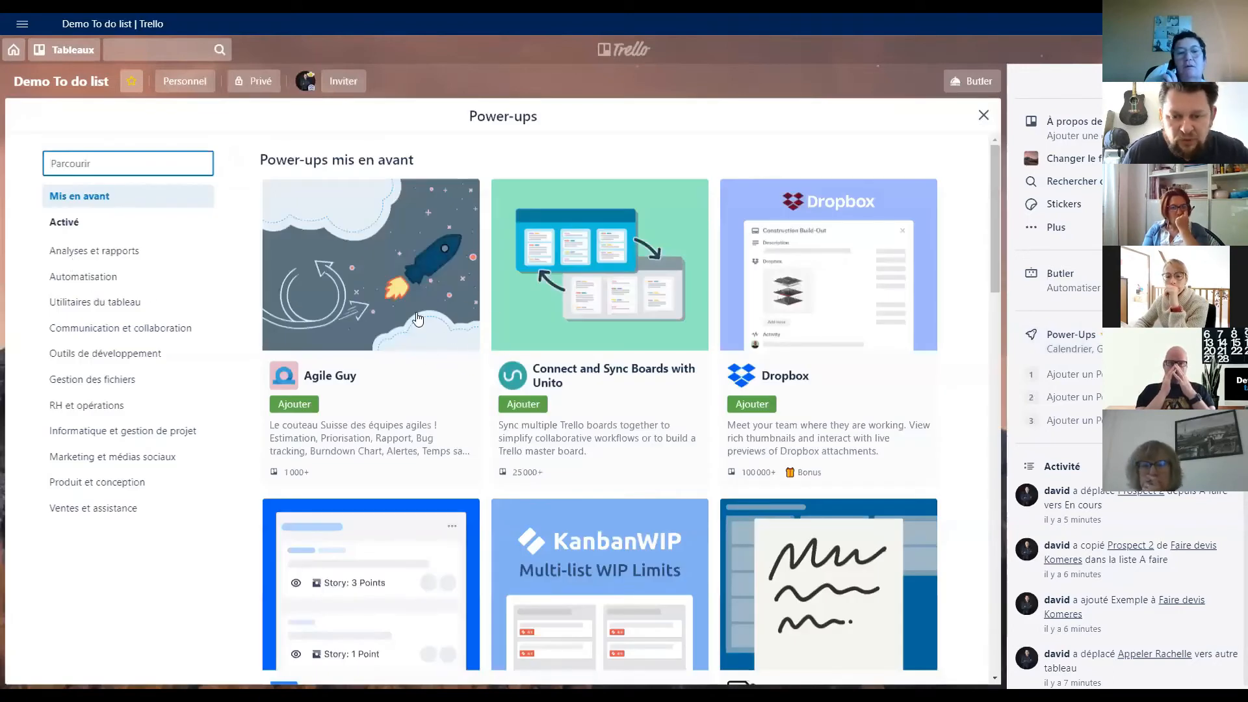
scroll(418, 319, down, 4)
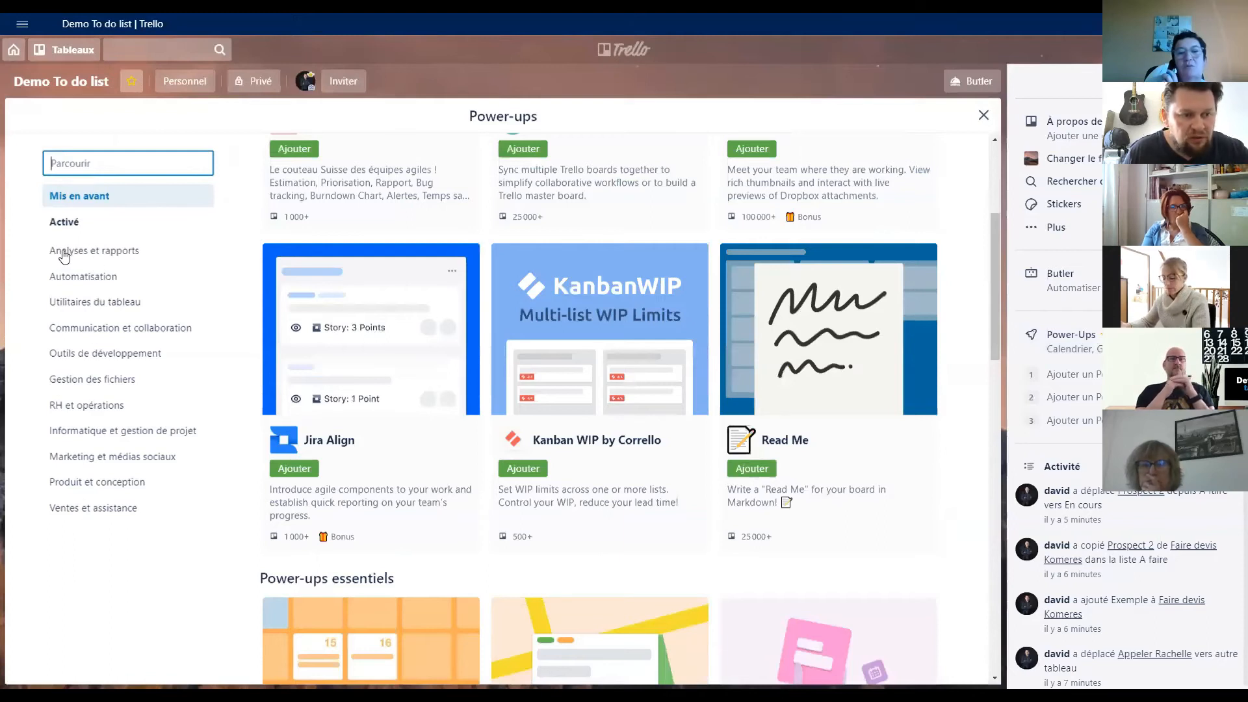
scroll(65, 260, up, 4)
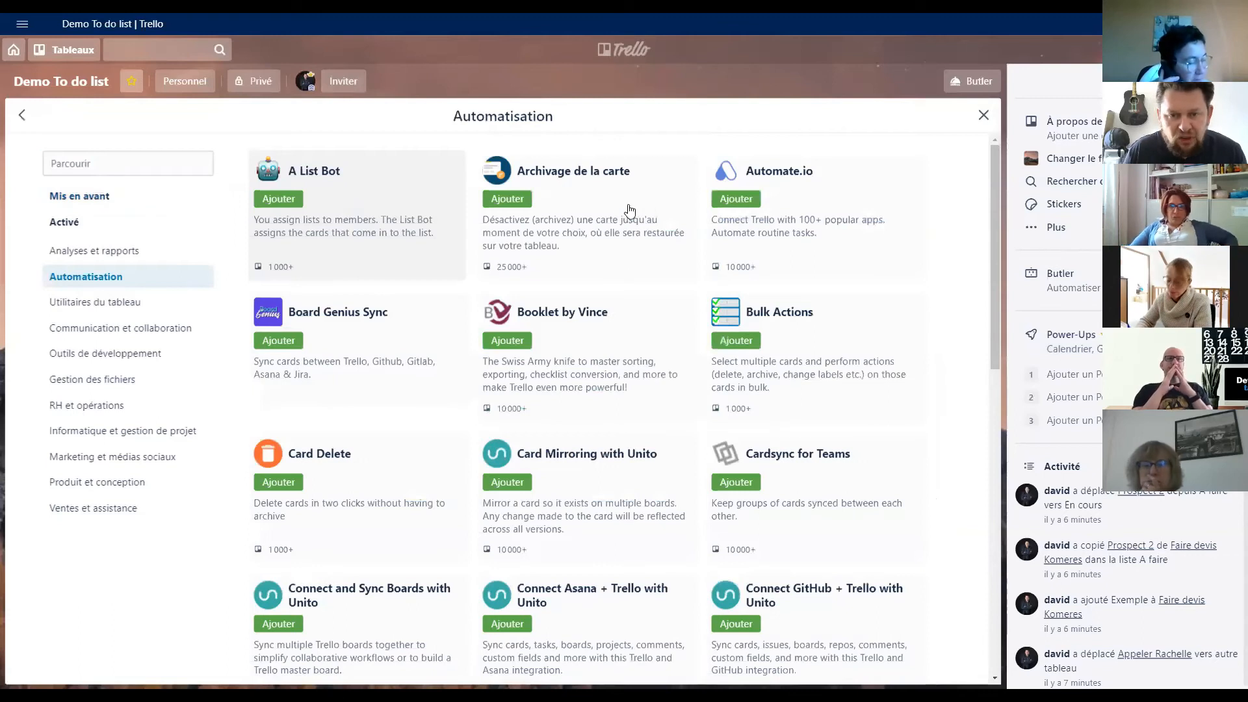
key(Escape)
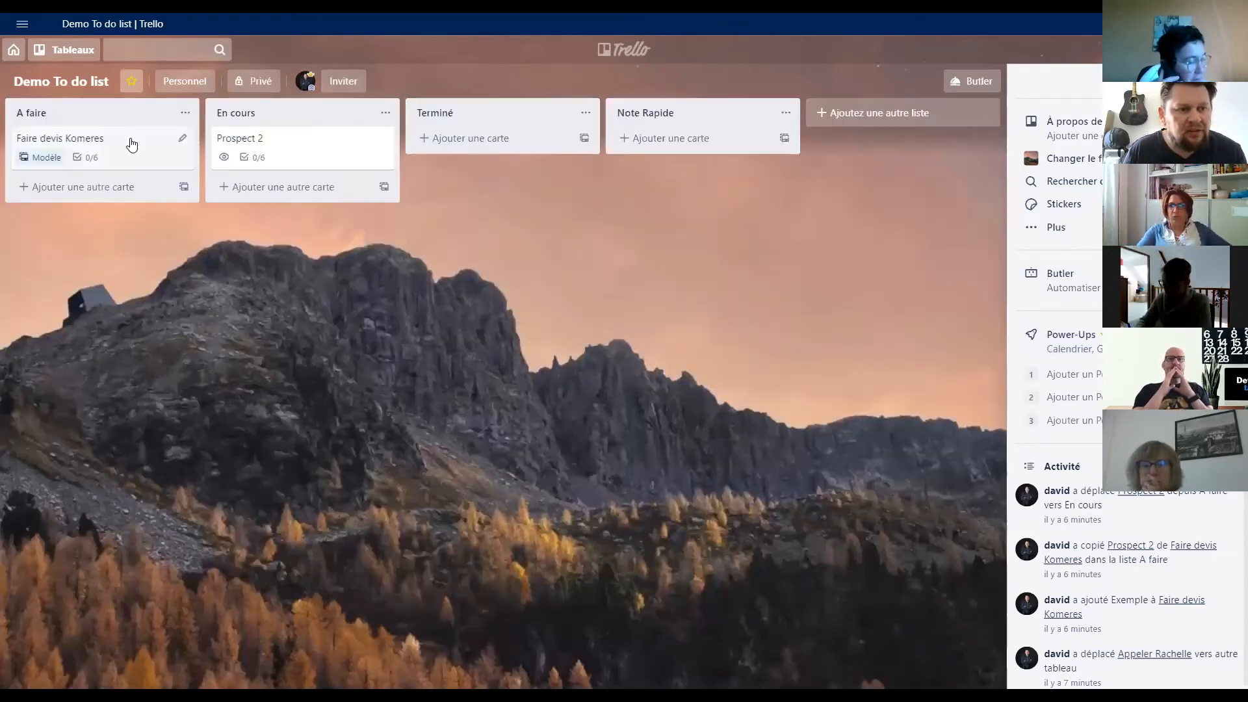
- Examine the labels available for the Faire devis Komeres template card and return to the board
click(131, 144)
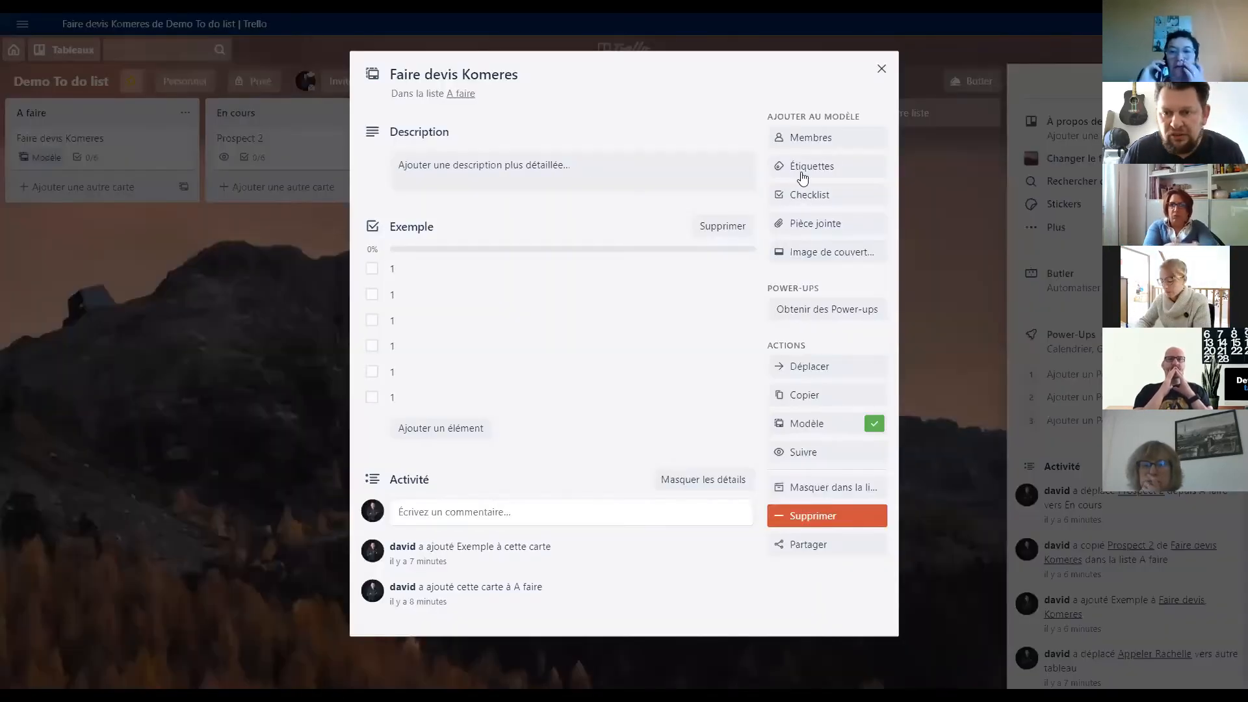
click(804, 178)
click(801, 202)
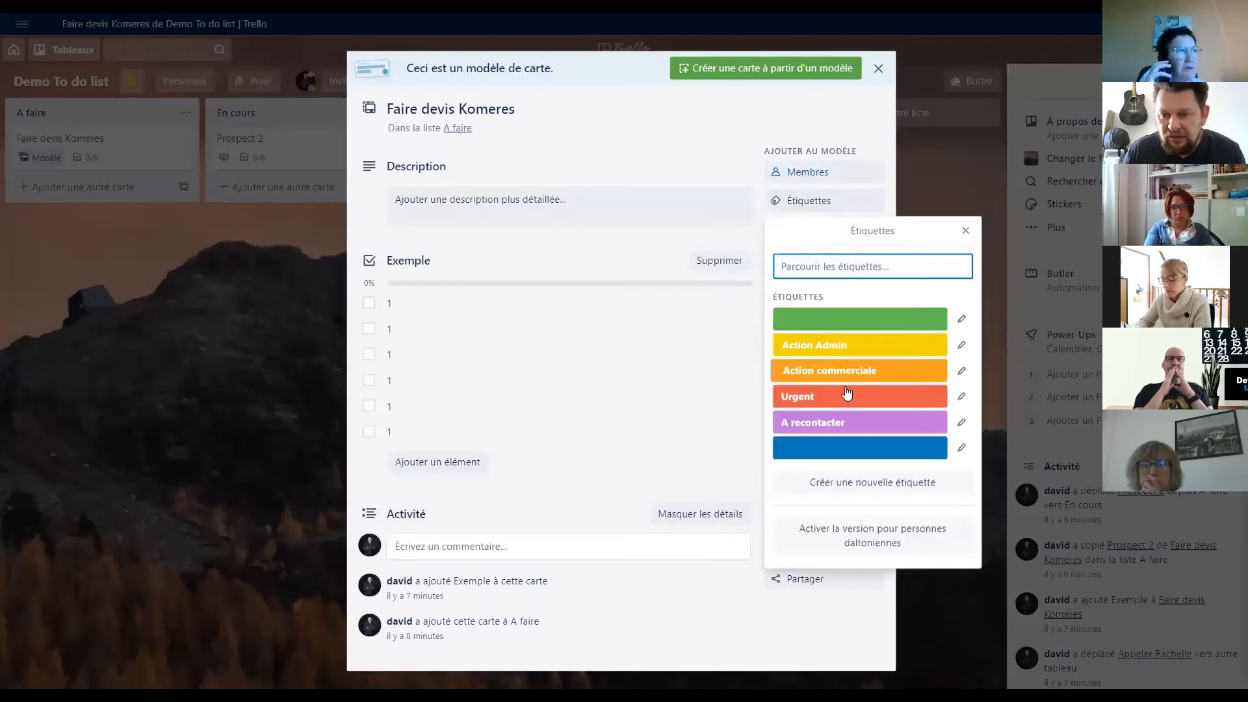
key(Escape)
key(Escape)
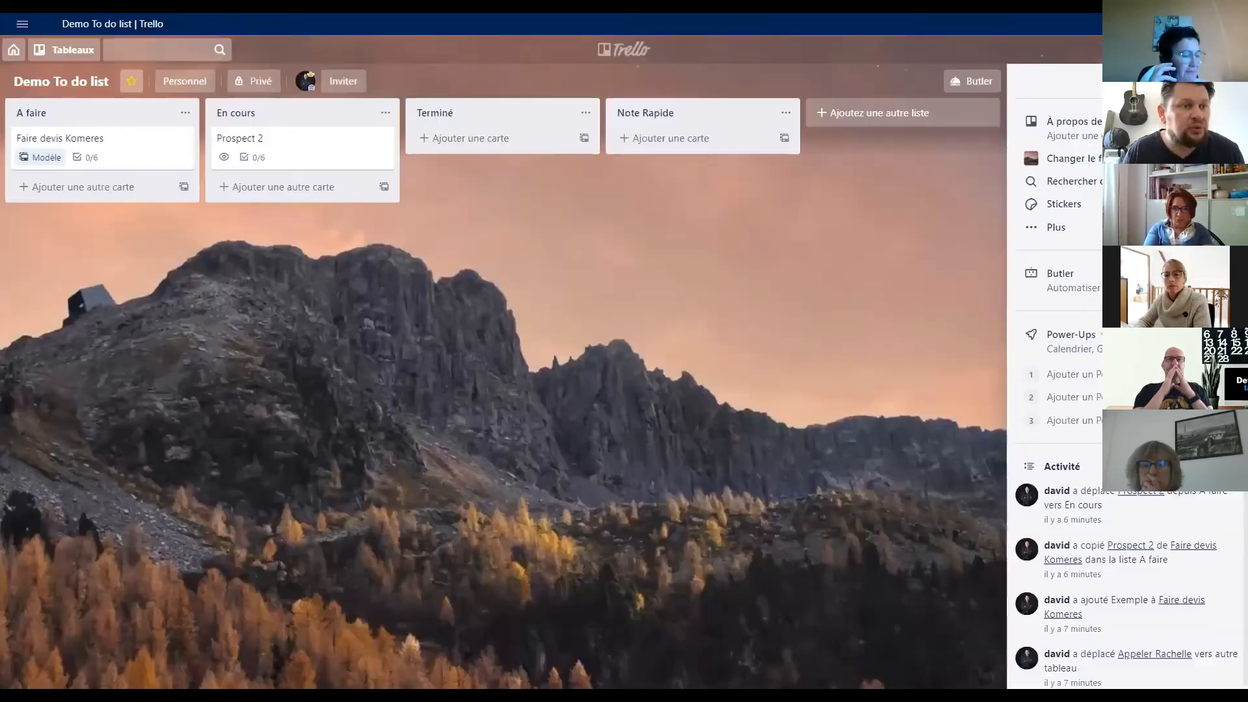
- Add the labels Action Commerciale, Prospect and En attente élément du client to the Modèle card on the Demo CRM board
click(14, 52)
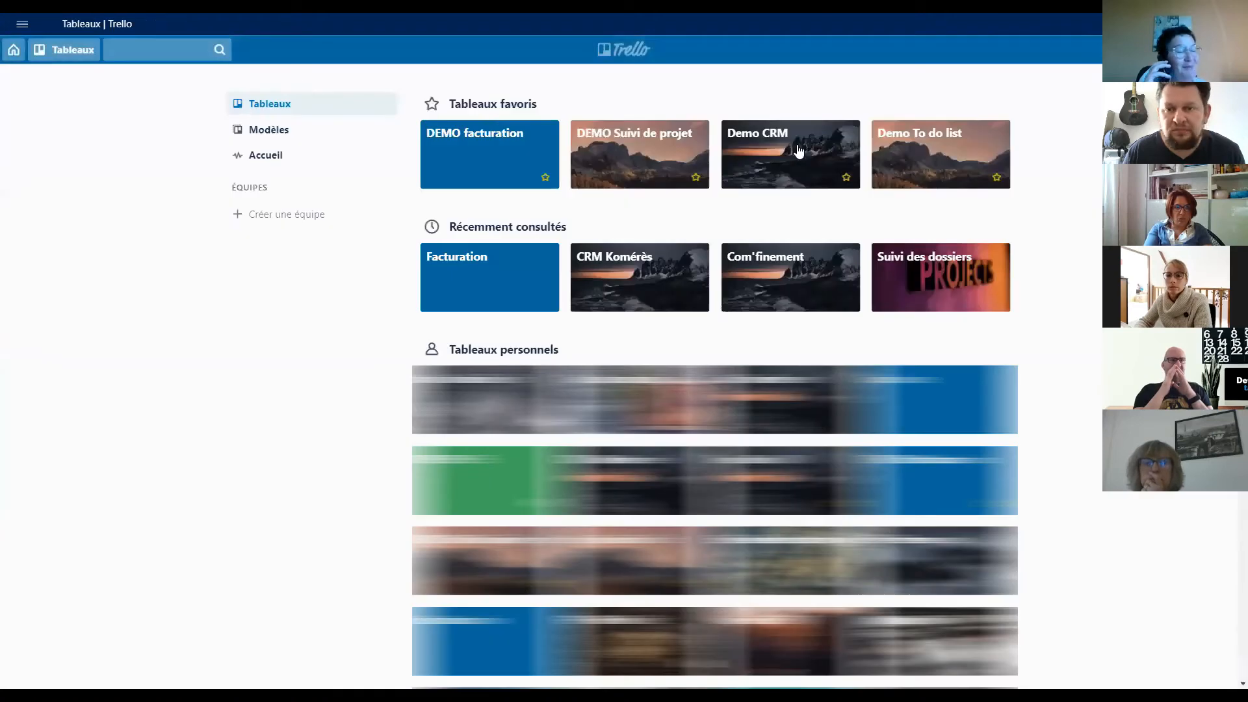
click(793, 151)
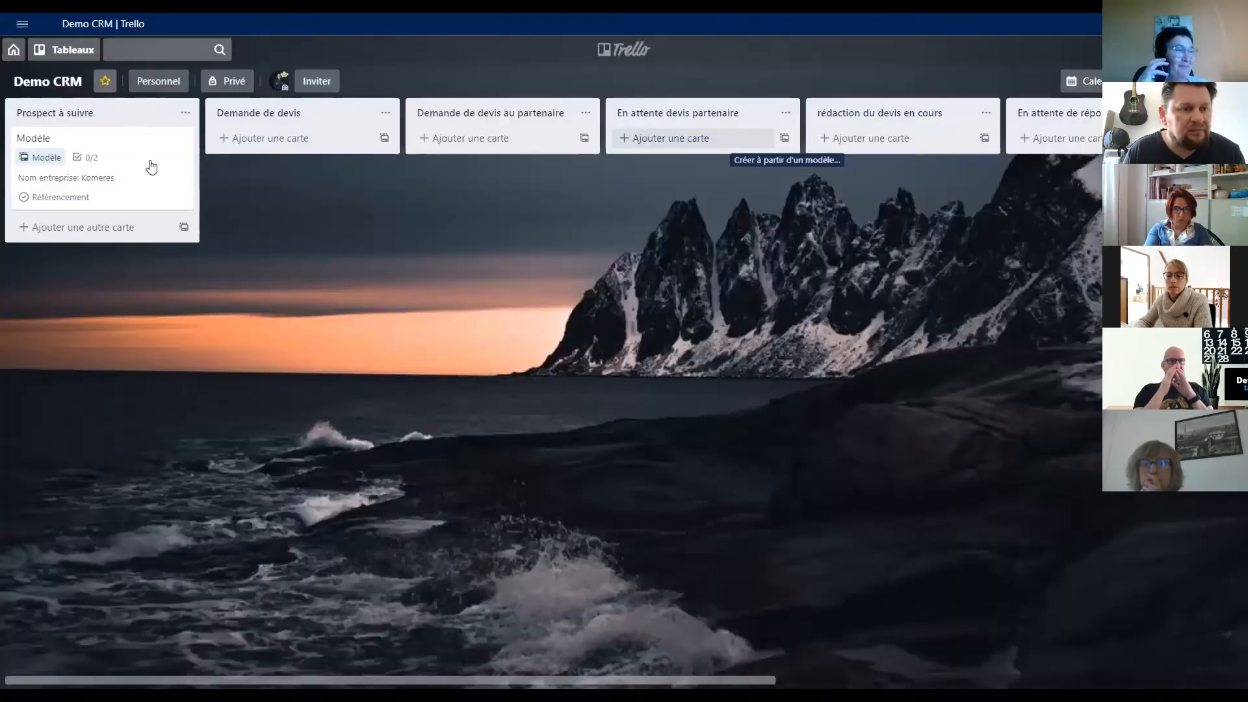
click(153, 162)
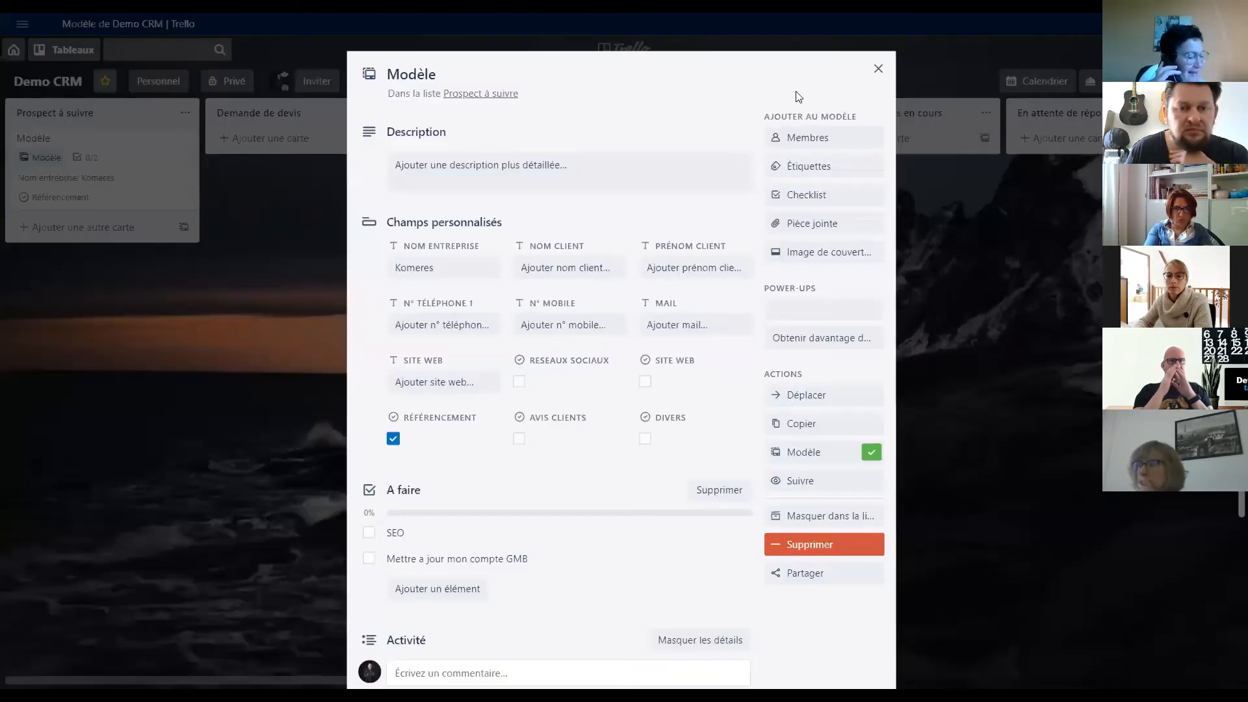
click(809, 166)
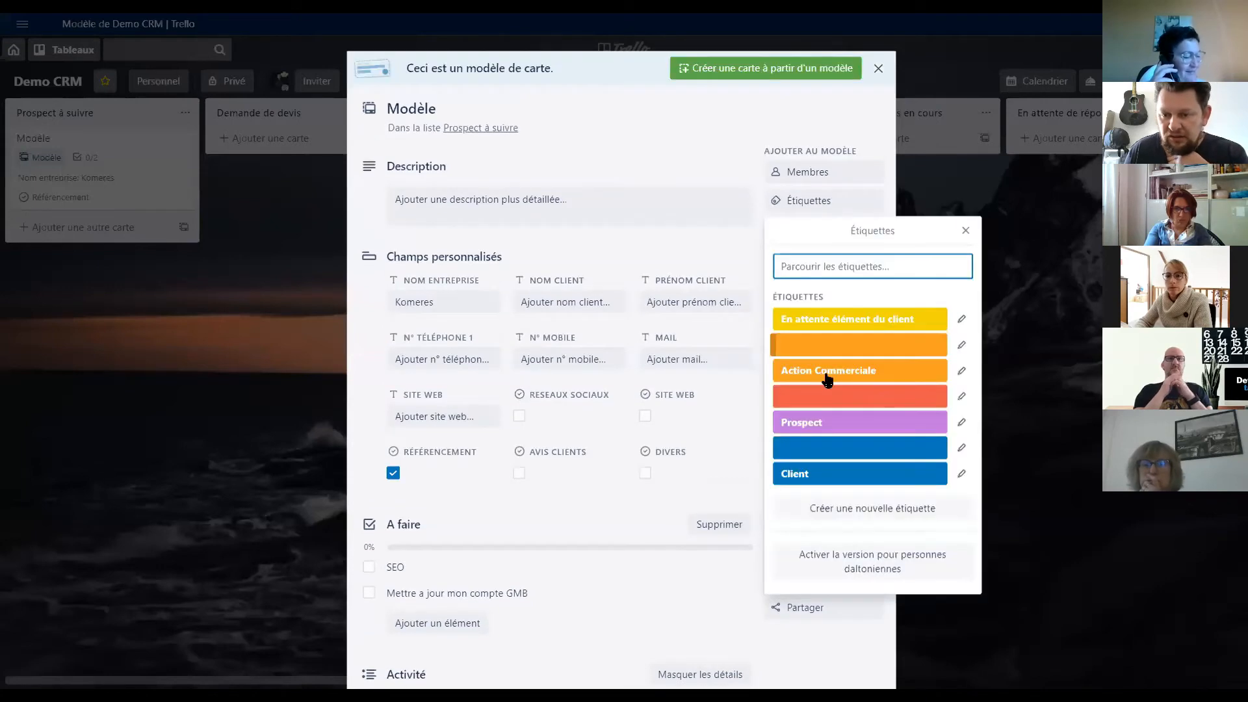
click(824, 379)
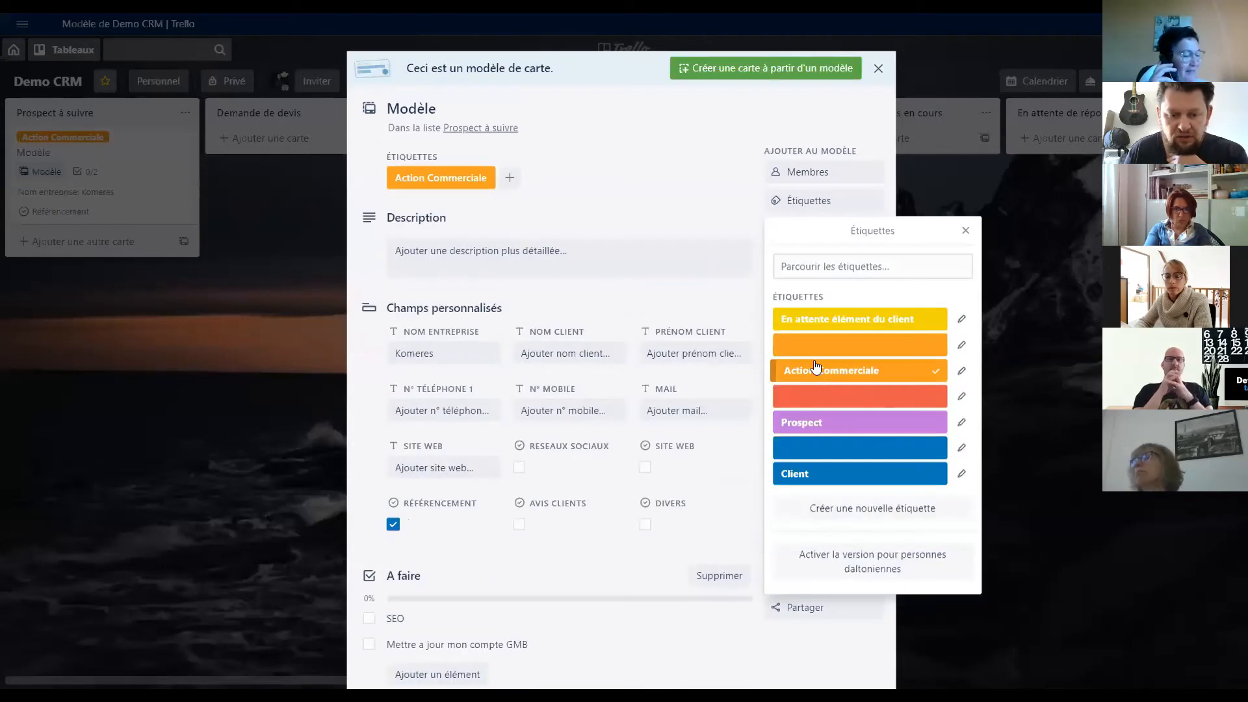
click(827, 423)
click(824, 324)
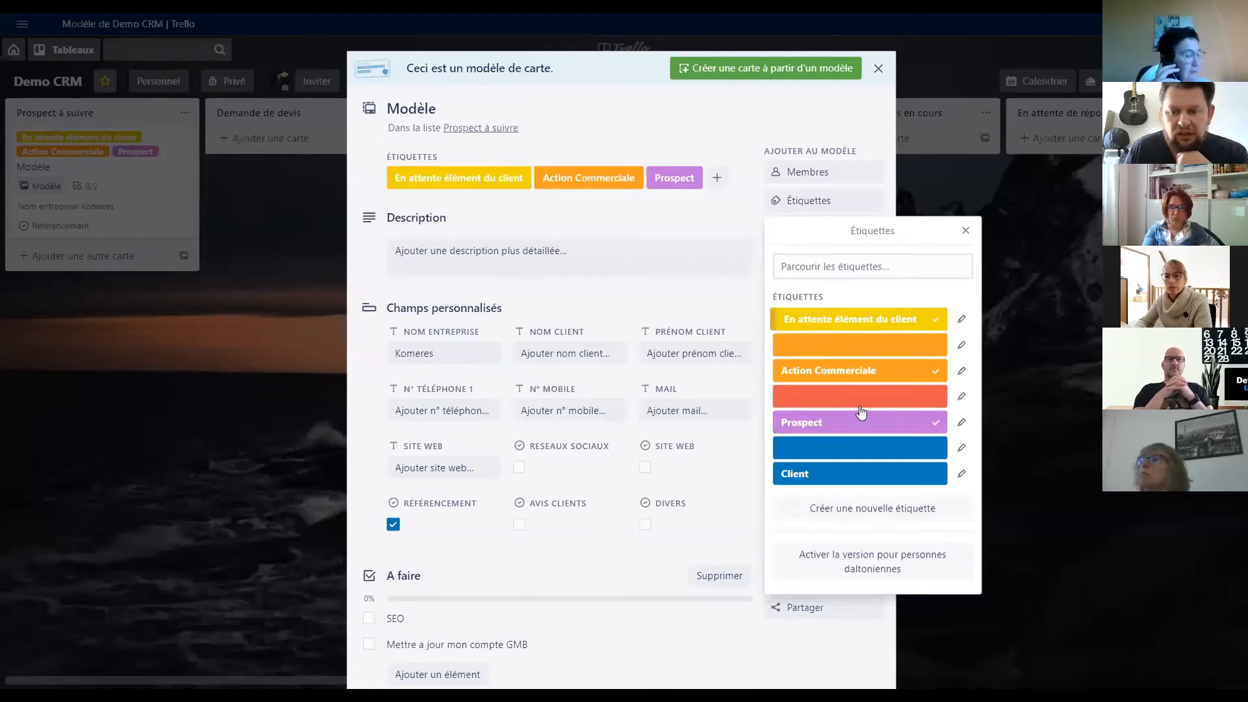
- Add the Client label to the Modèle card and close the card
click(860, 473)
scroll(481, 280, down, 1)
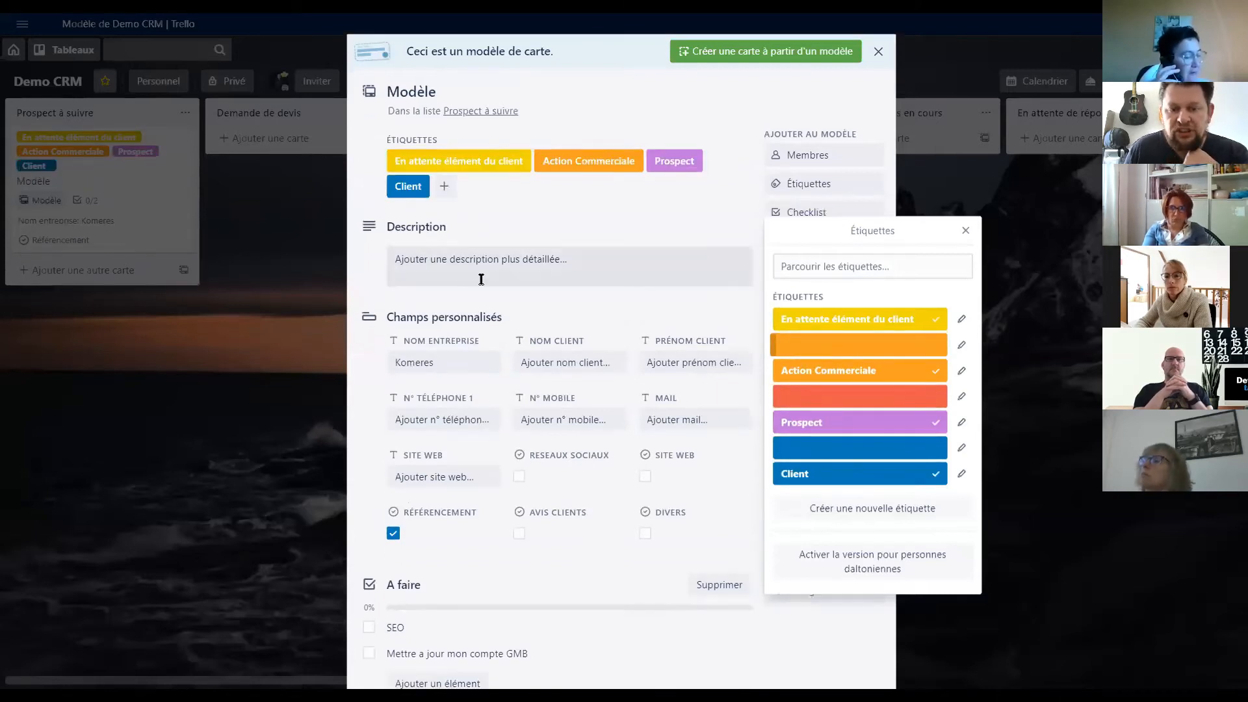
scroll(481, 279, down, 3)
scroll(481, 280, up, 4)
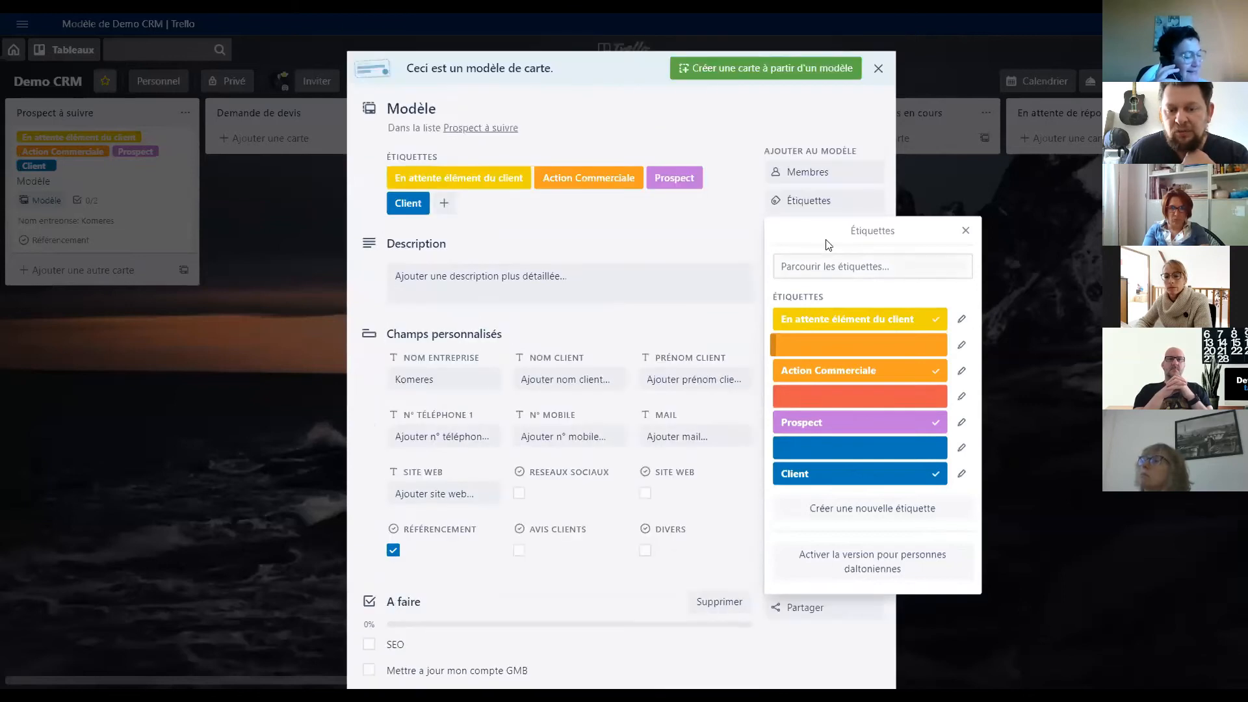
click(966, 231)
click(878, 68)
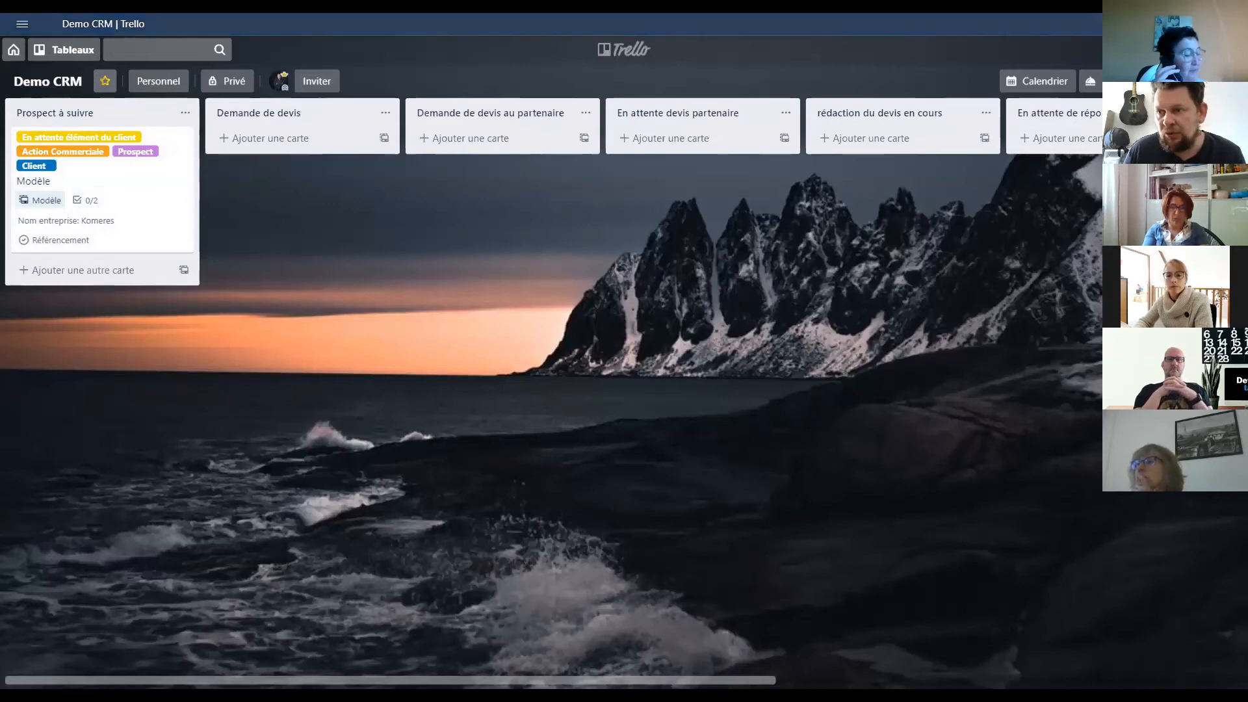
- Open the Power-ups directory of the Demo CRM board, and view the board's monthly calendar
click(1191, 81)
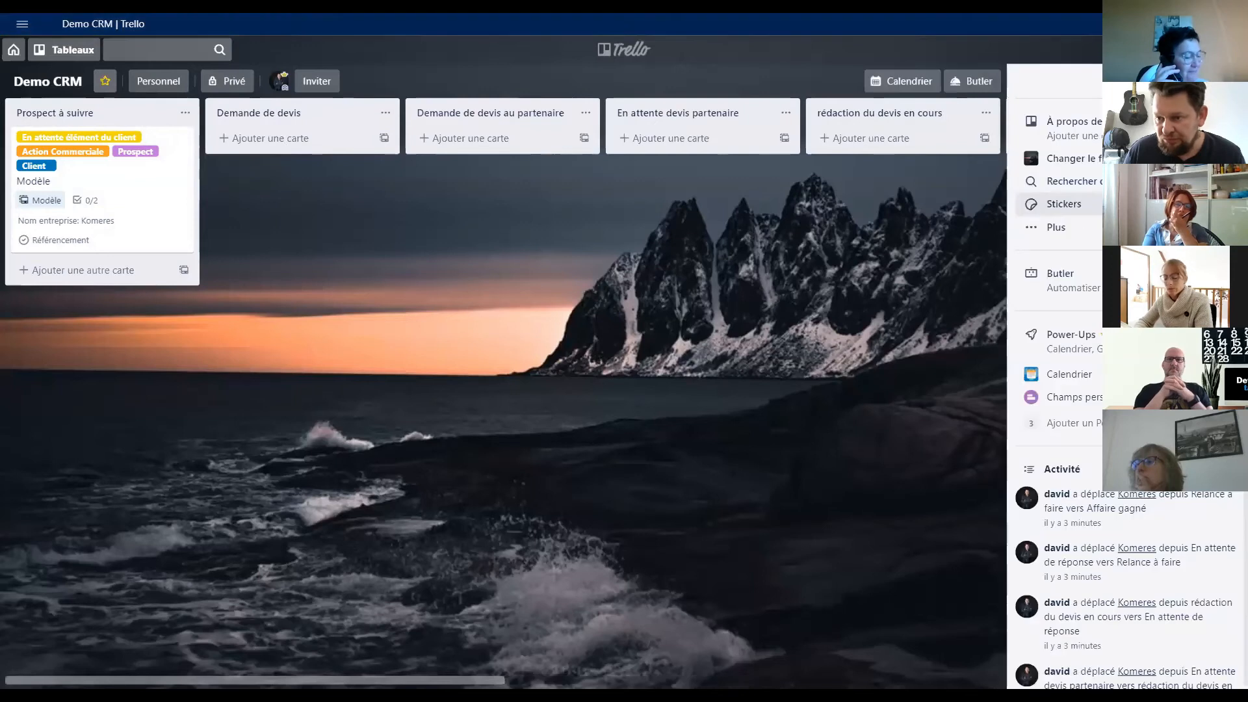
click(1082, 351)
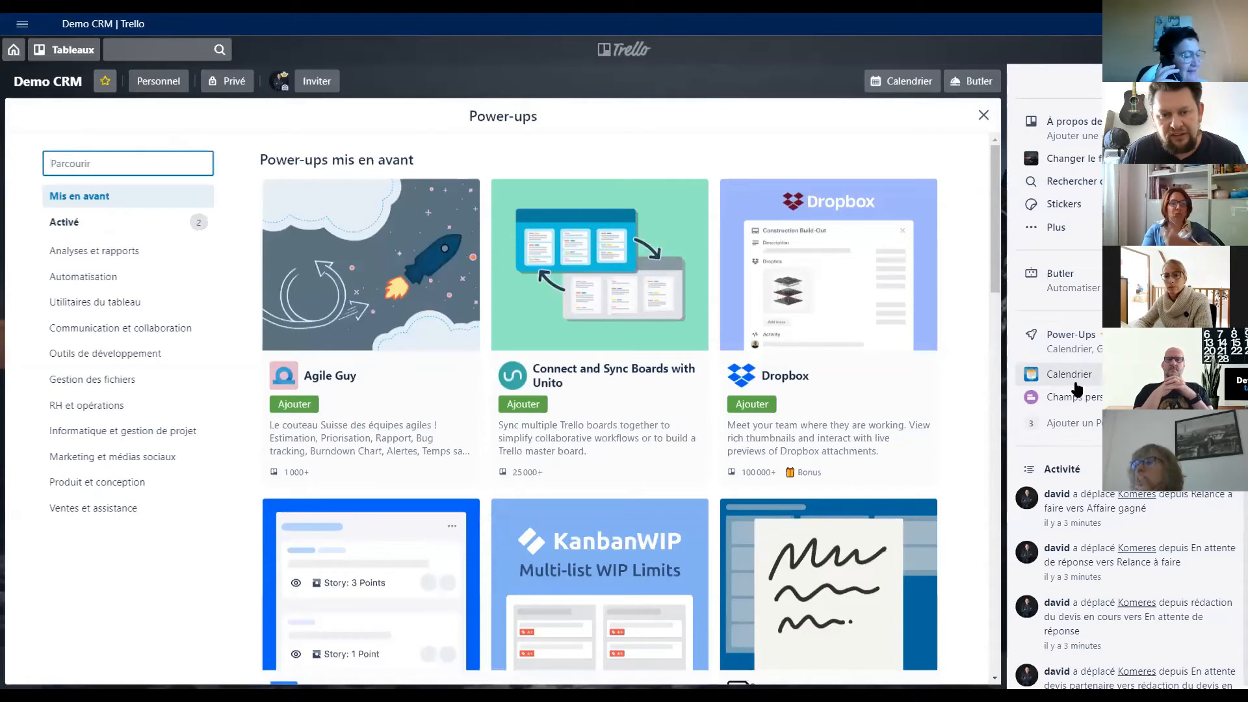
click(898, 86)
click(910, 83)
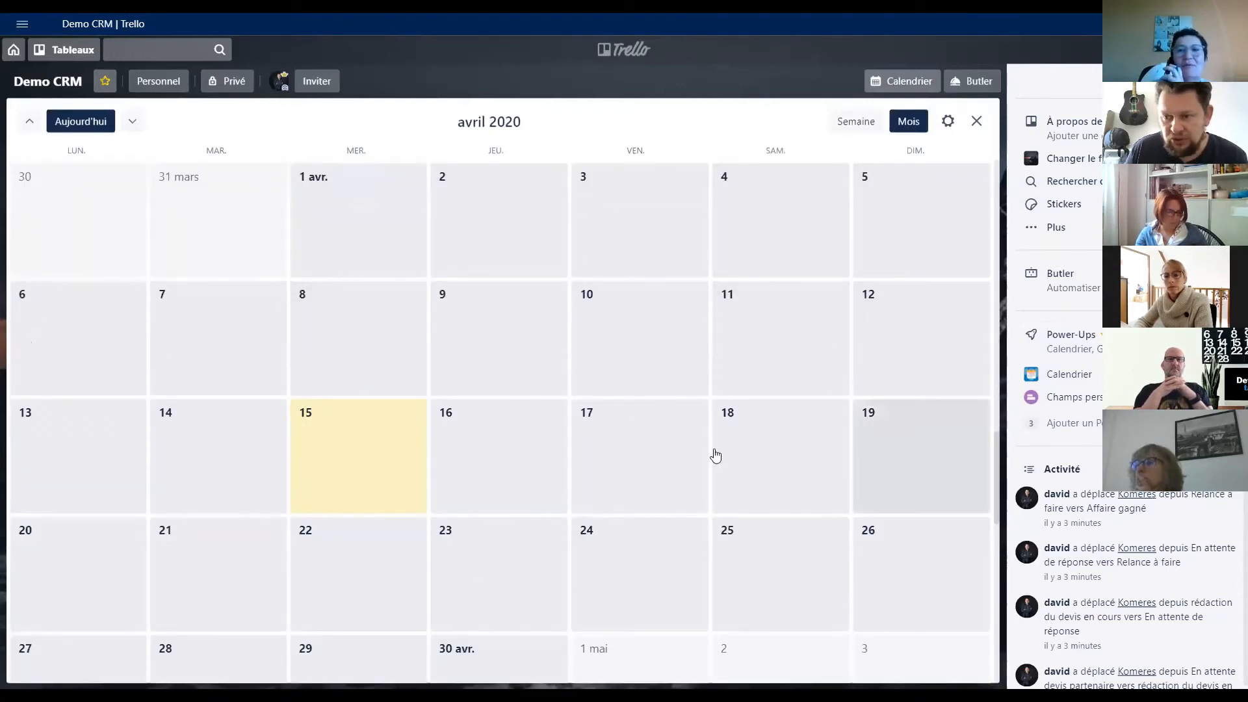
- Browse the Power-up categories Gestion des fichiers, Informatique et gestion de projet, Marketing et médias sociaux and Outils de développement
click(1087, 337)
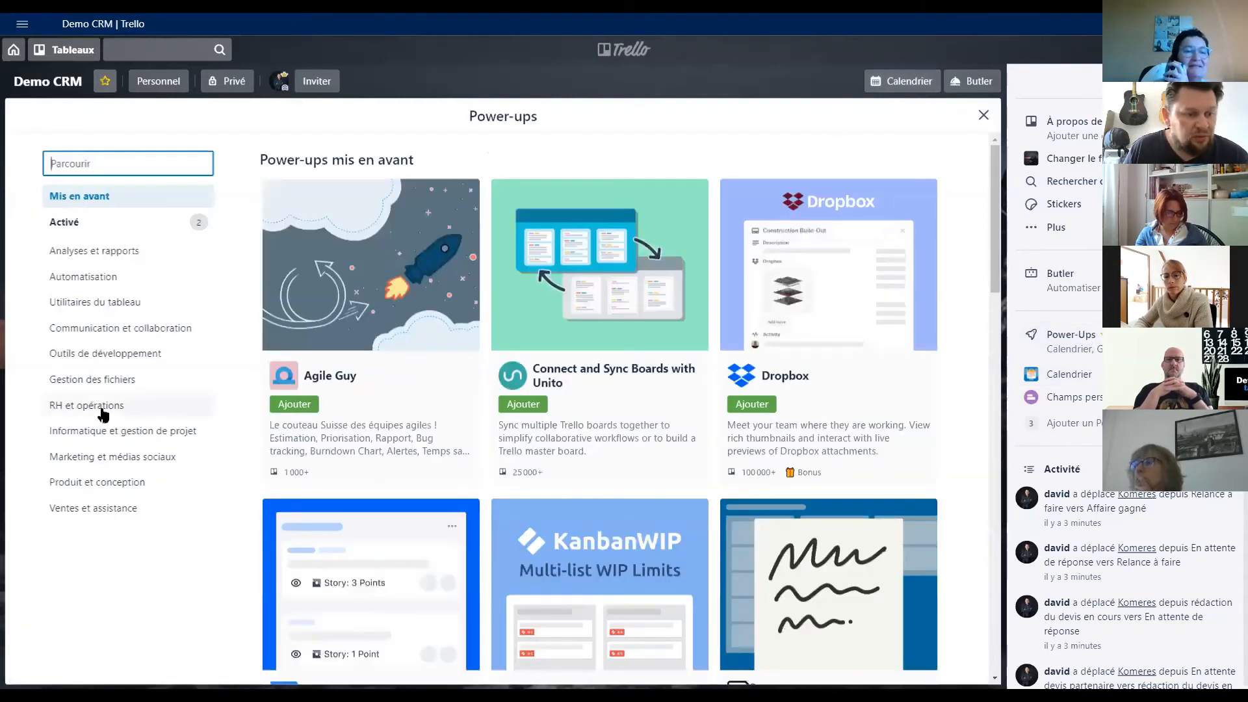
click(84, 386)
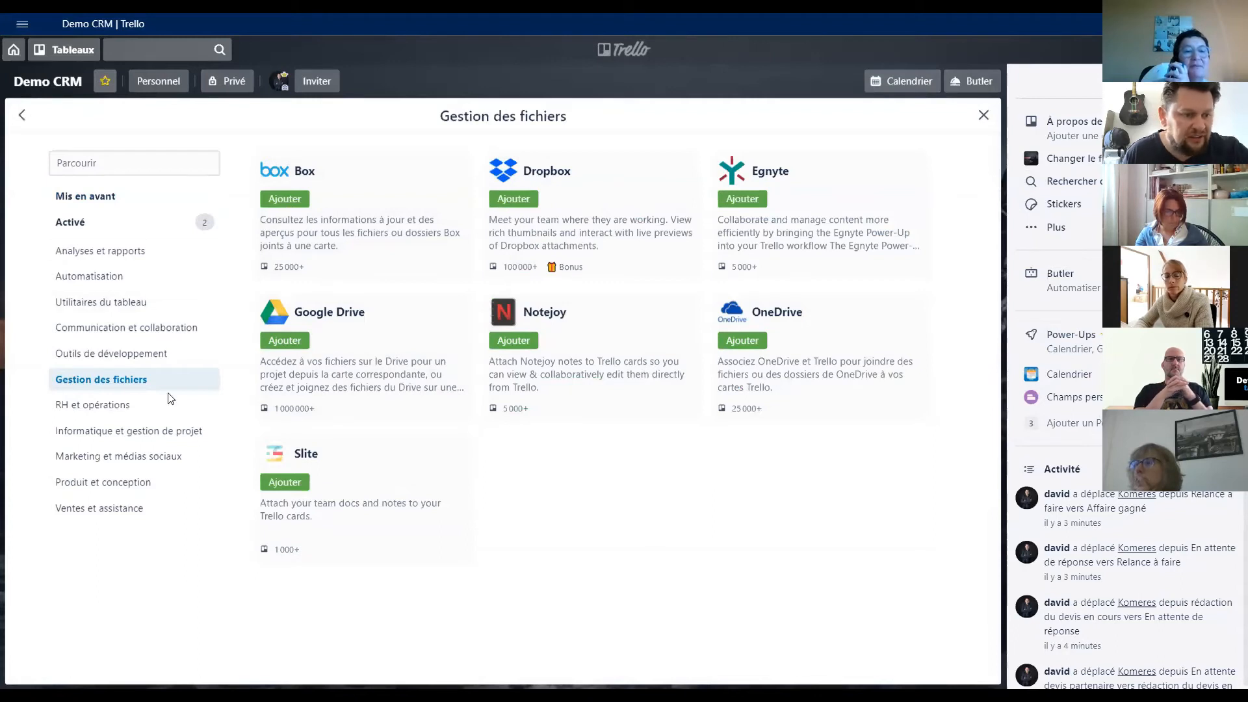
click(164, 431)
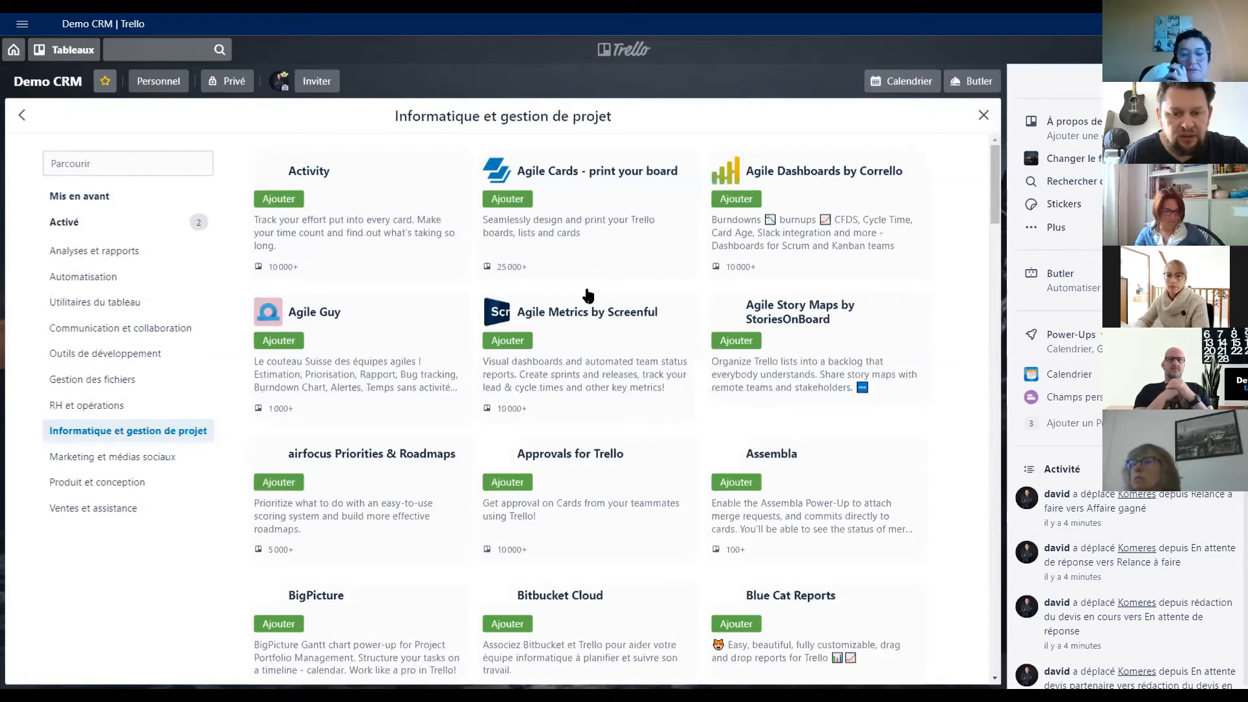
scroll(453, 359, down, 9)
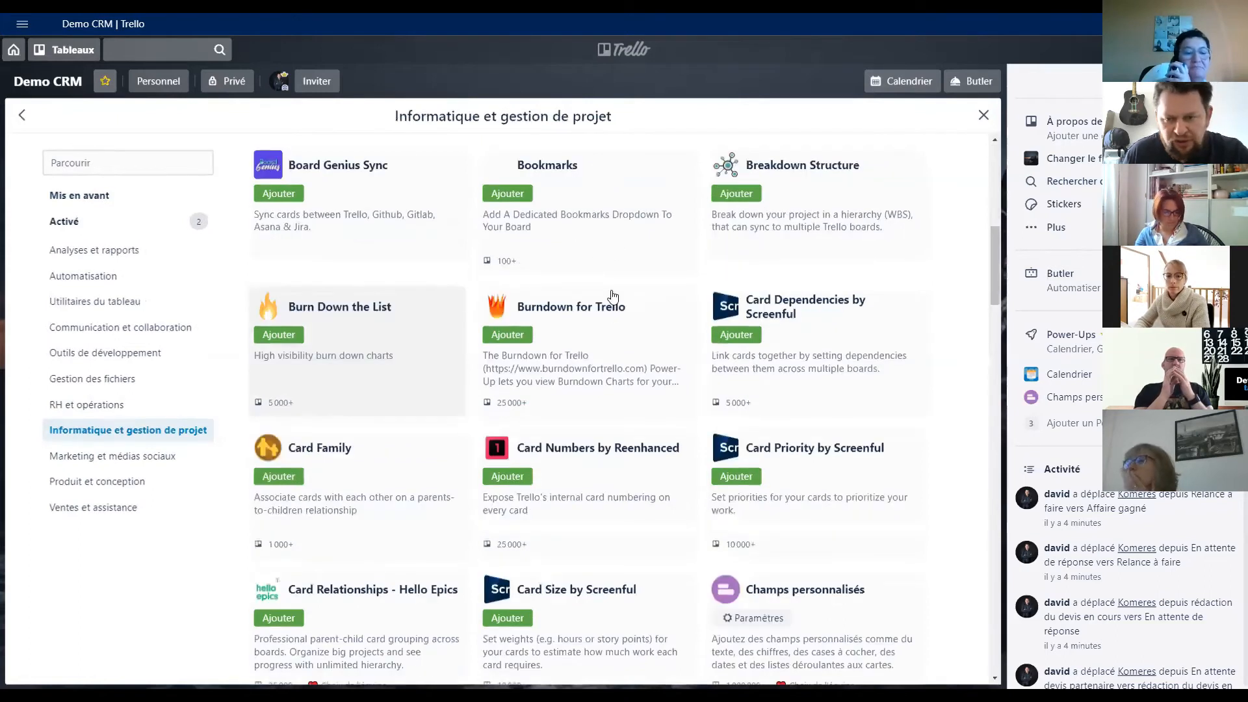
click(93, 455)
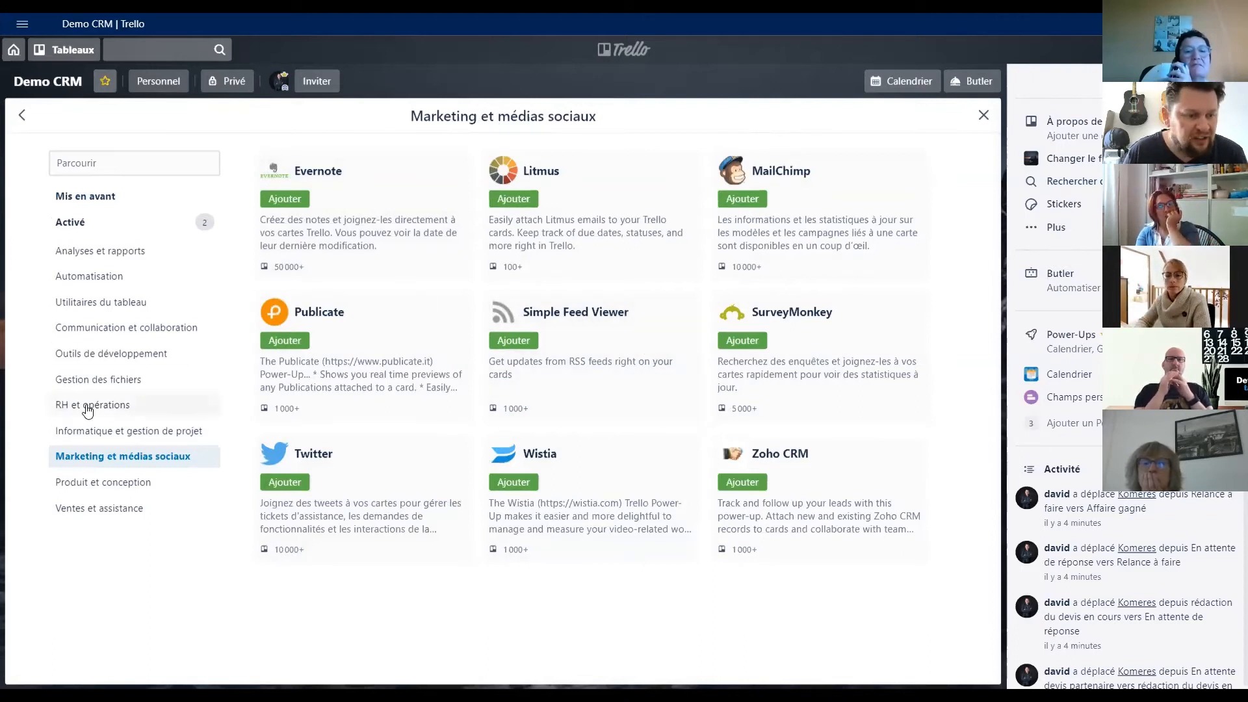
click(119, 357)
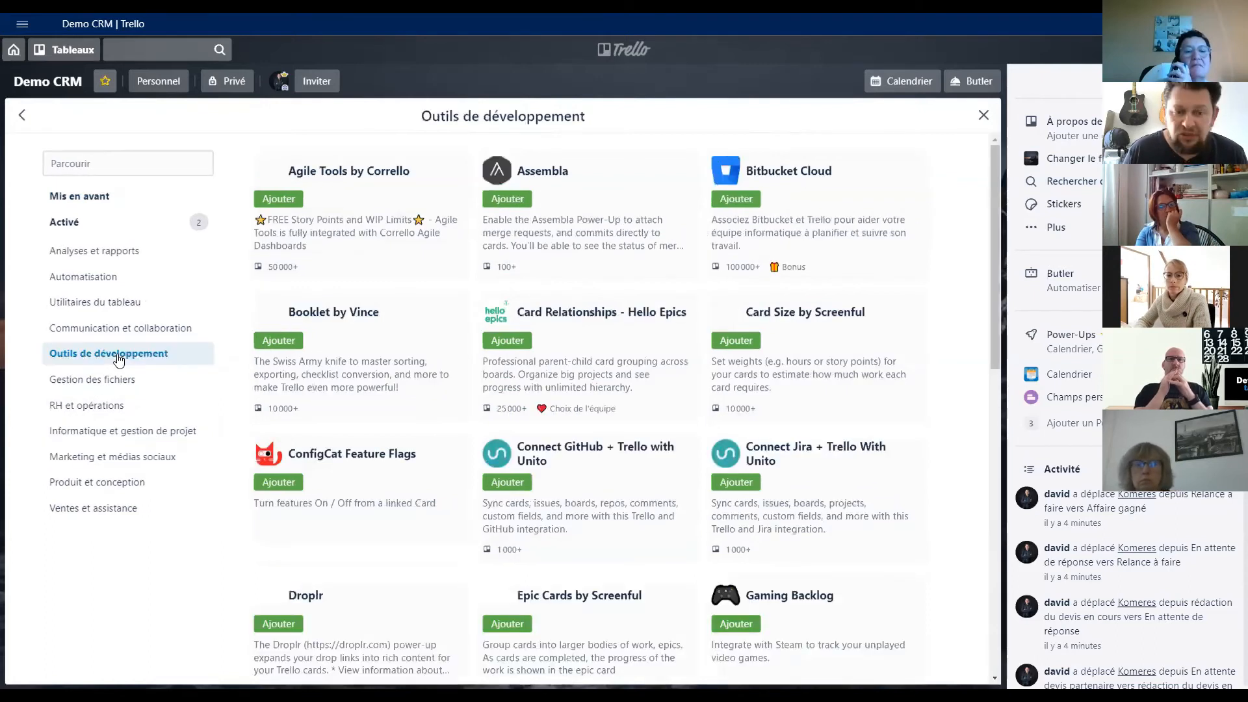
- Look through the Power-ups offered in the Communication et collaboration category
click(138, 327)
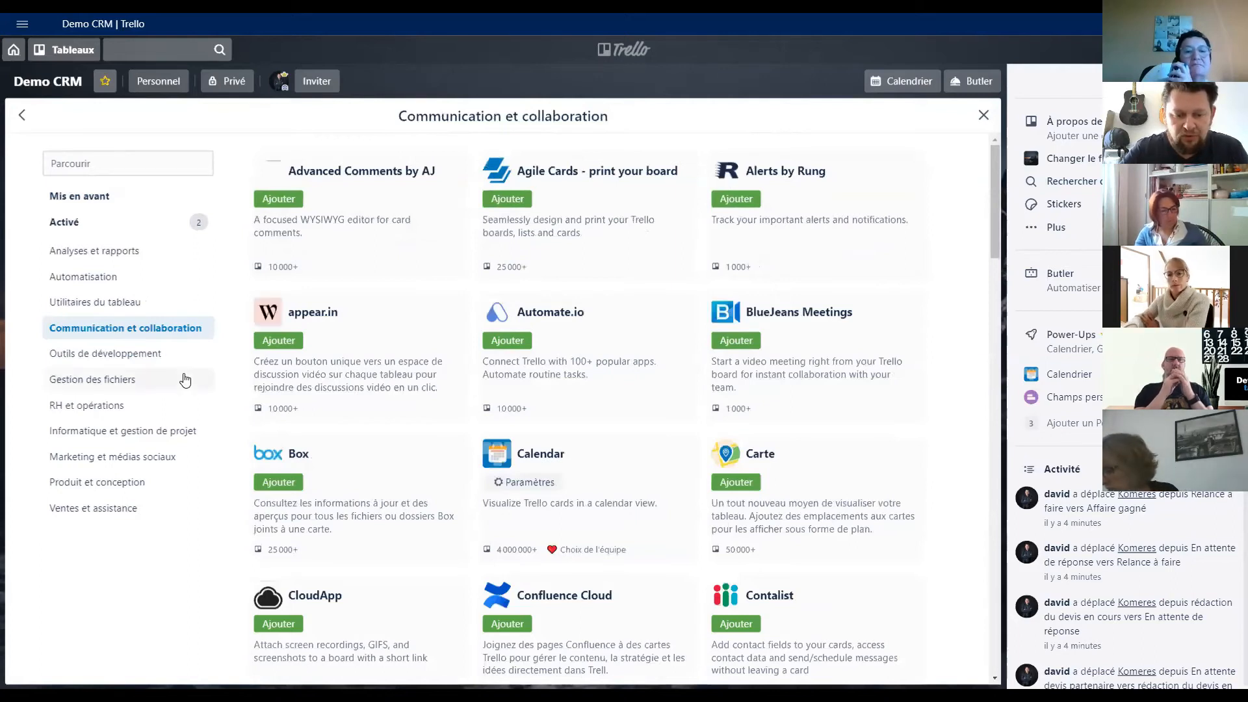
scroll(446, 323, down, 1)
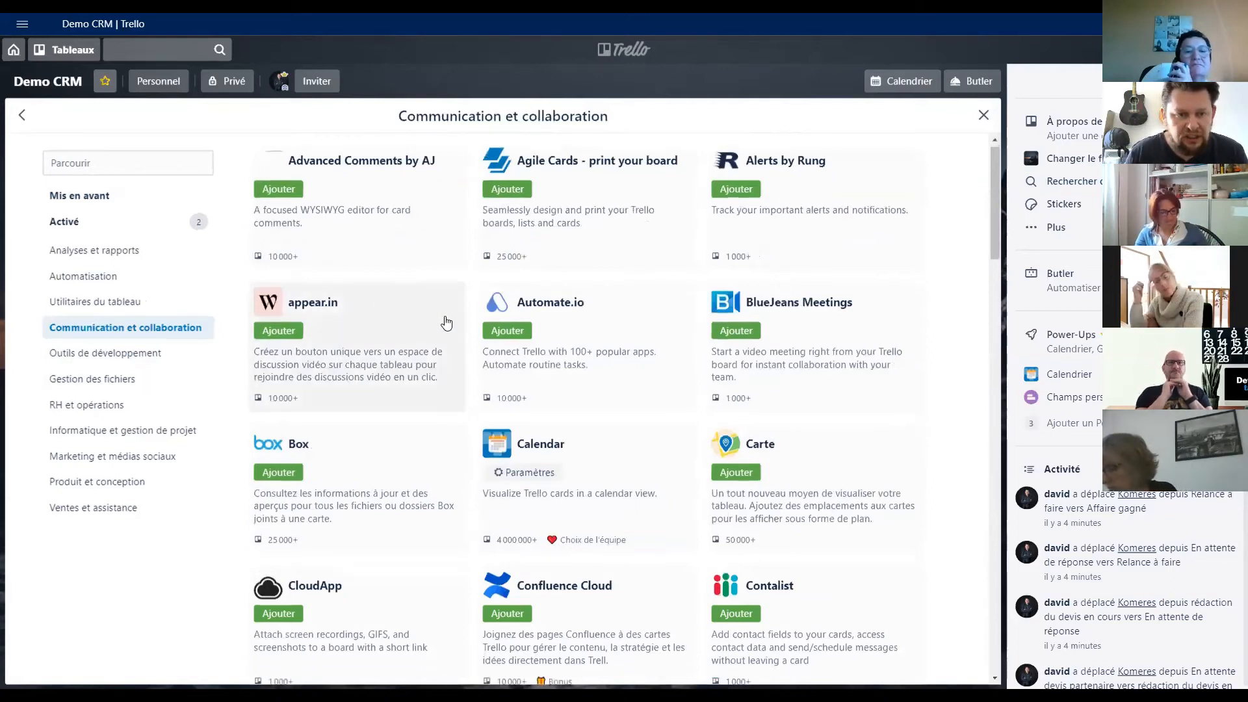
scroll(539, 319, up, 1)
scroll(368, 514, down, 1)
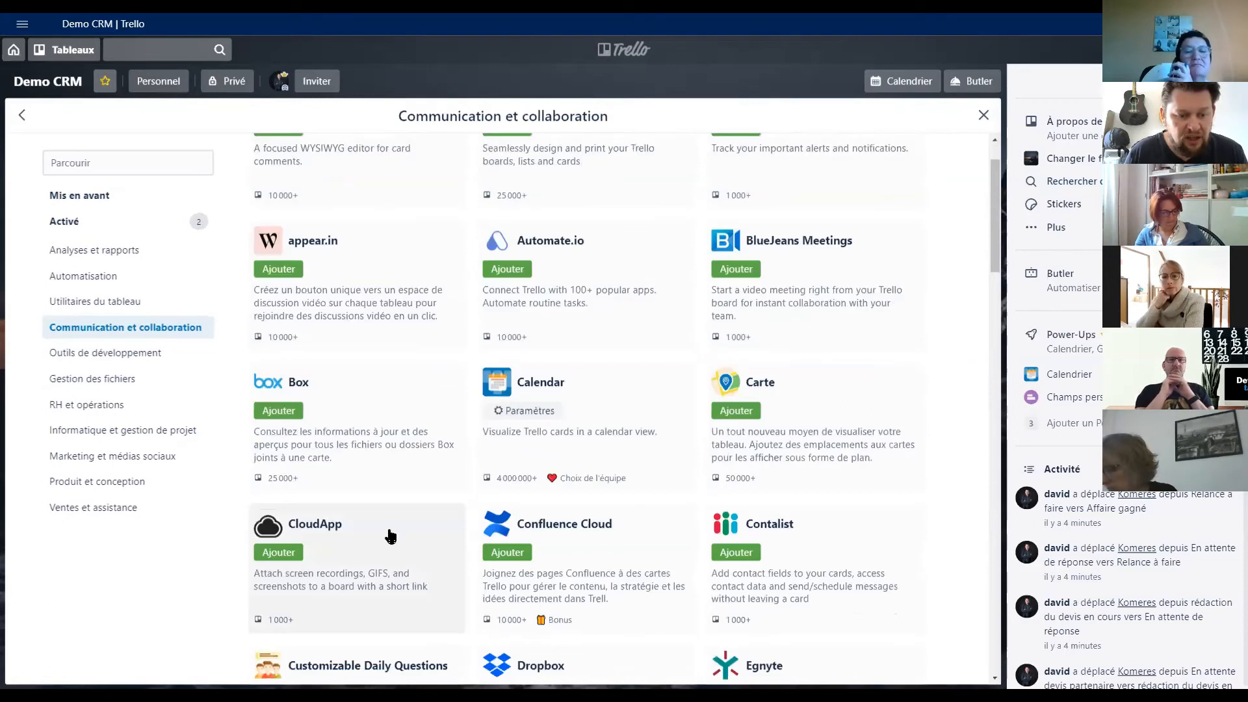
scroll(419, 528, down, 1)
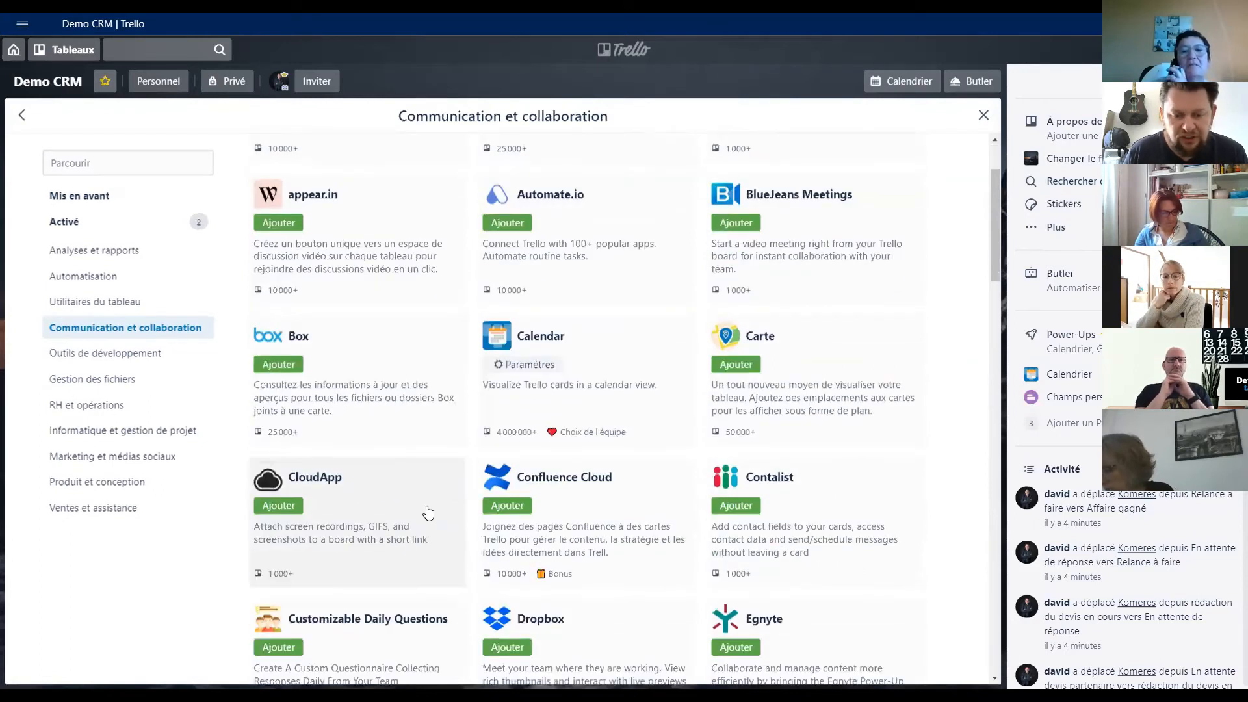
scroll(485, 471, down, 1)
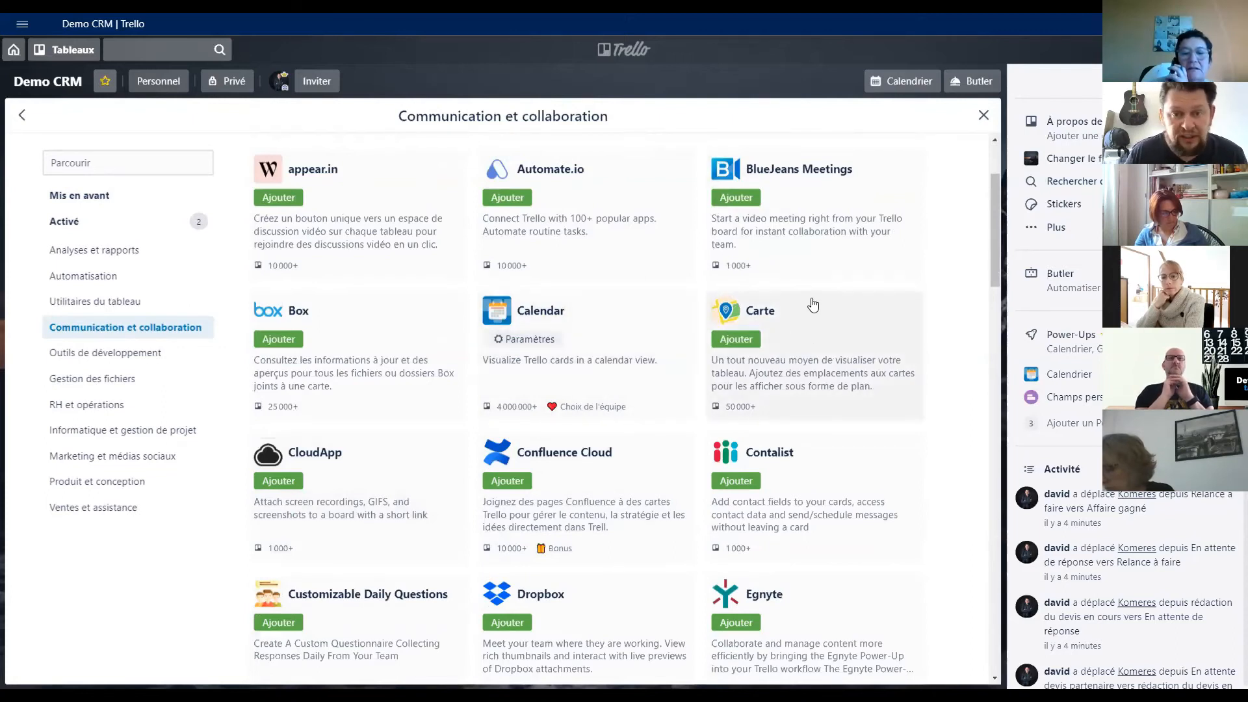
scroll(647, 307, up, 2)
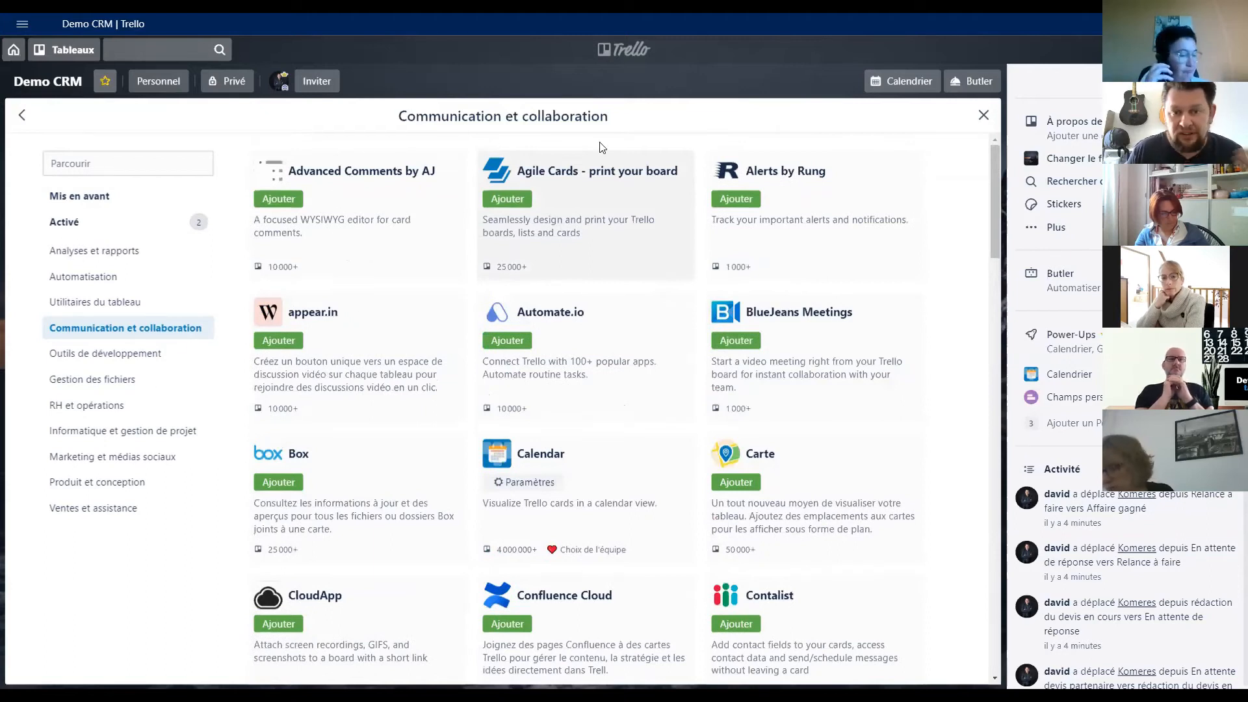
- Read the description and example images of the Calendar Power-up in the Utilitaires du tableau category
click(98, 250)
scroll(311, 326, down, 1)
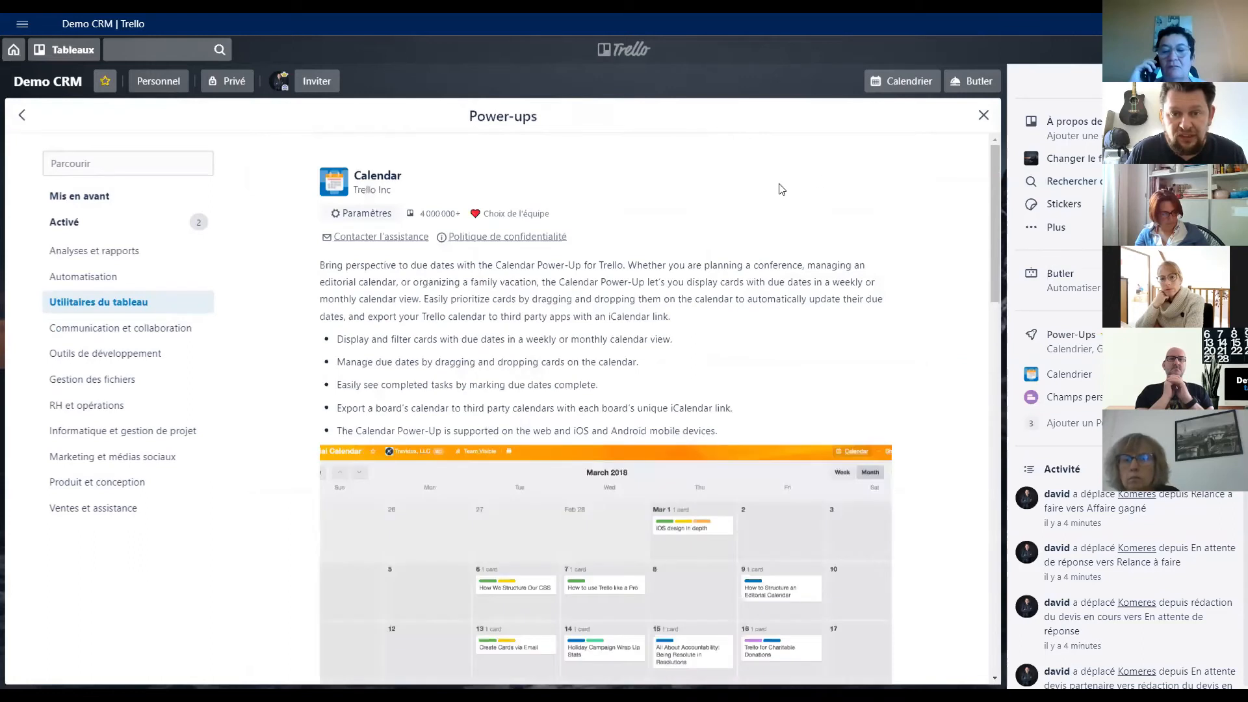
scroll(810, 399, down, 5)
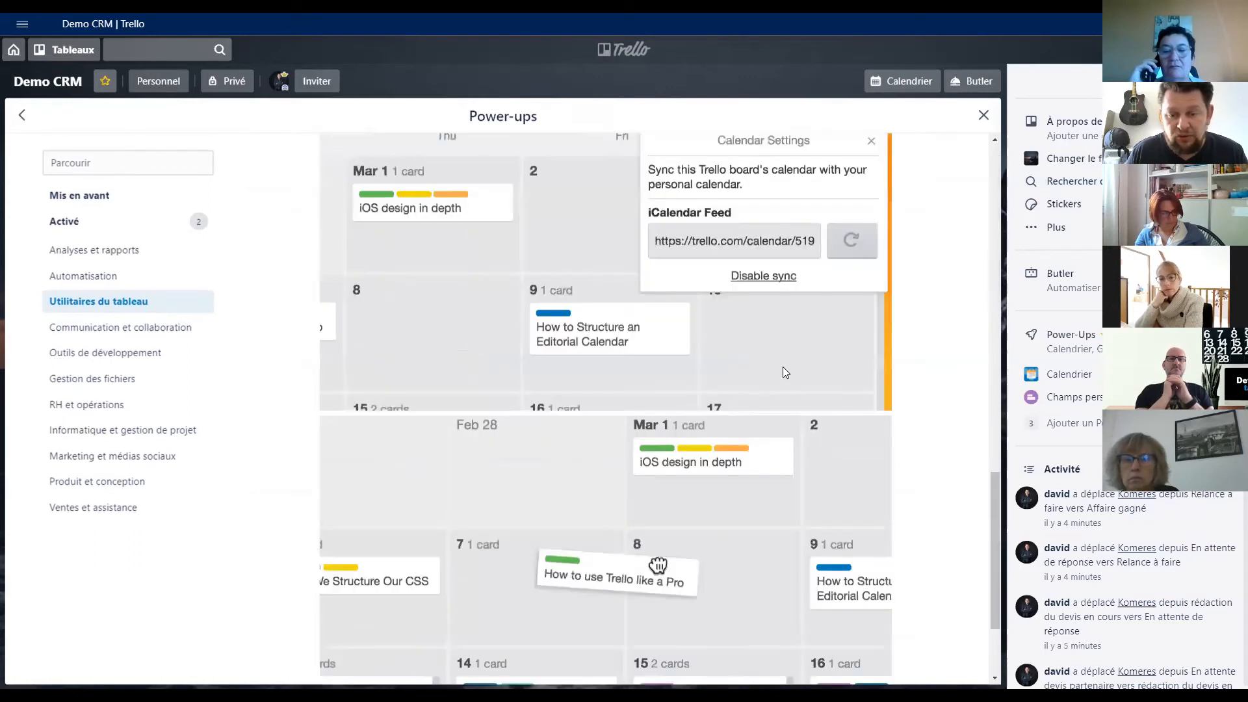
scroll(642, 438, down, 5)
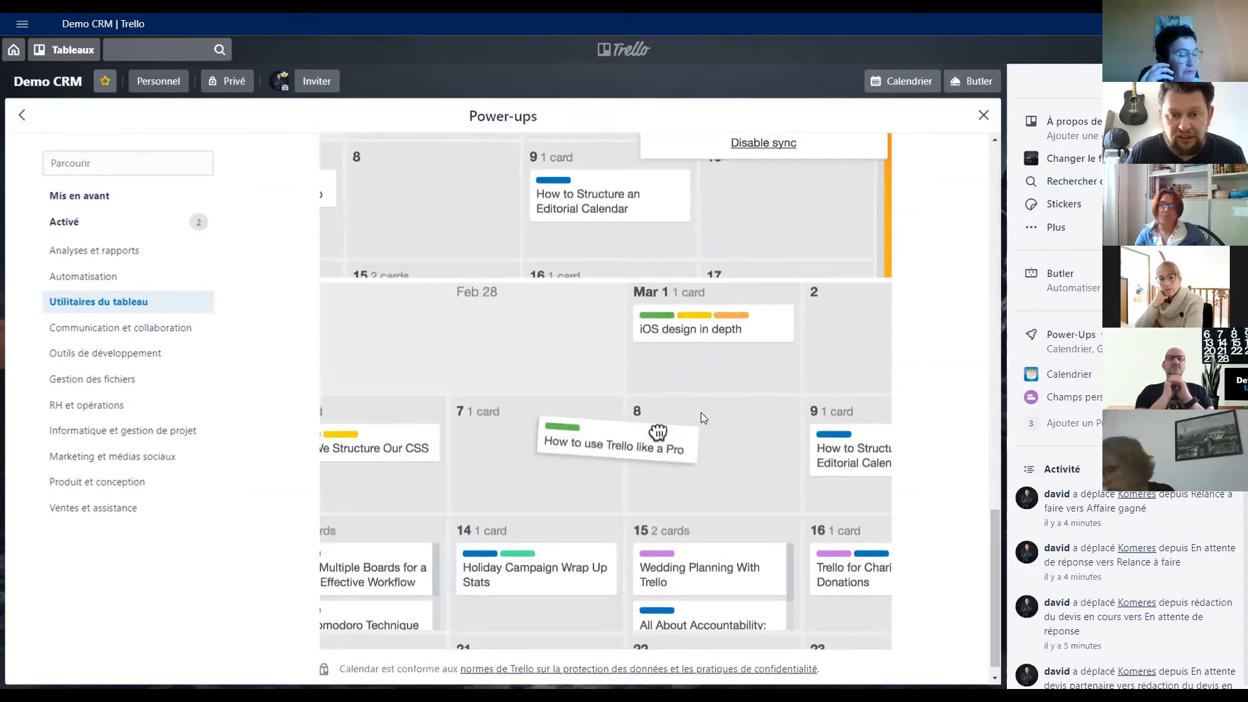
scroll(701, 412, up, 10)
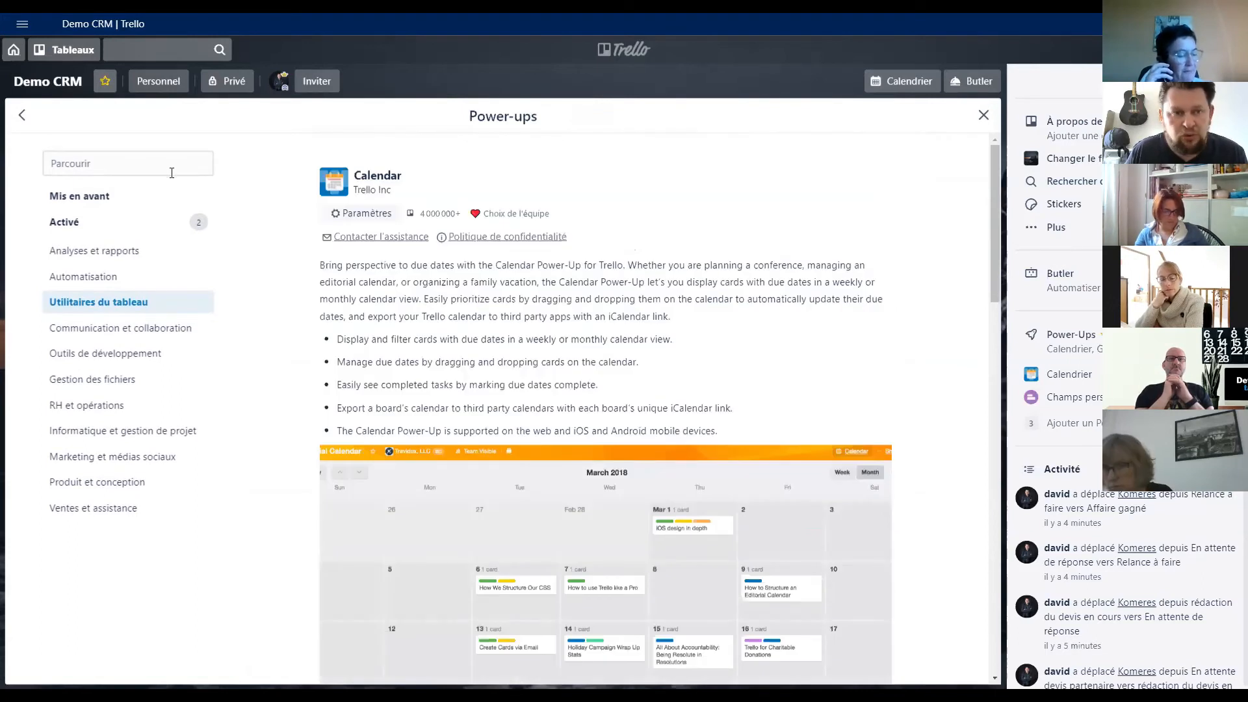
- Add the A List Bot Power-up to the Demo CRM board and accept its access permissions
click(22, 116)
click(579, 185)
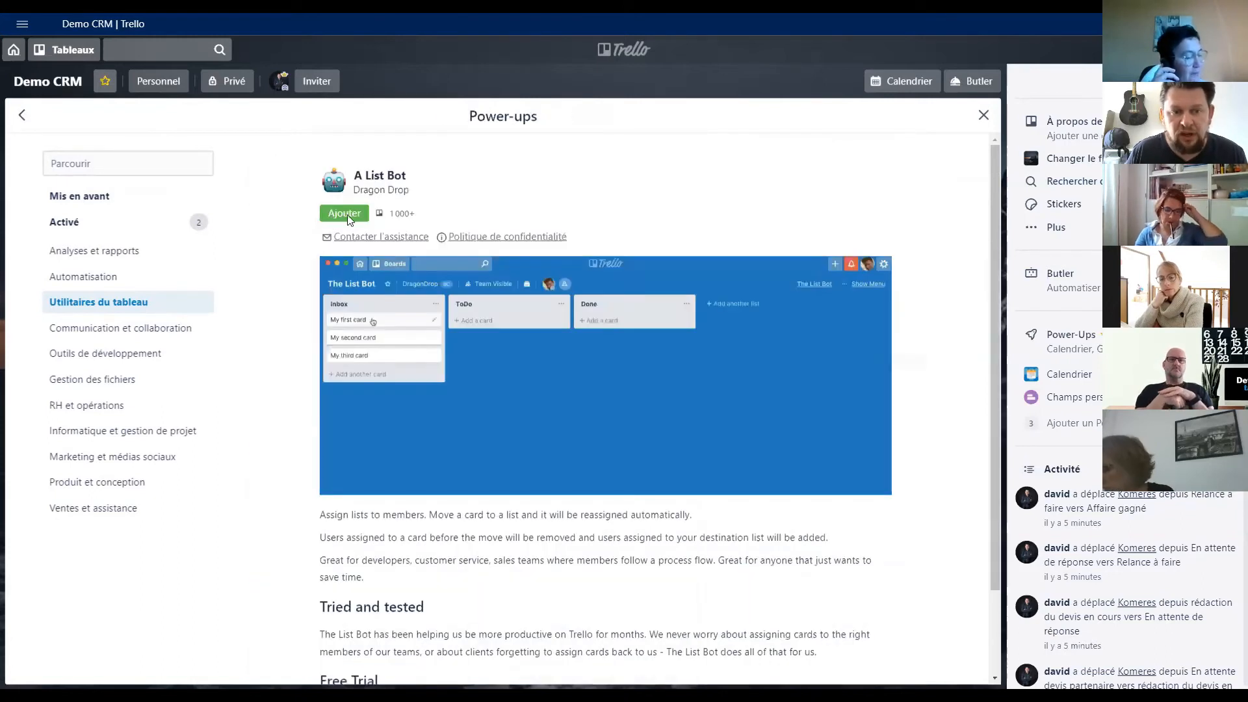
click(329, 216)
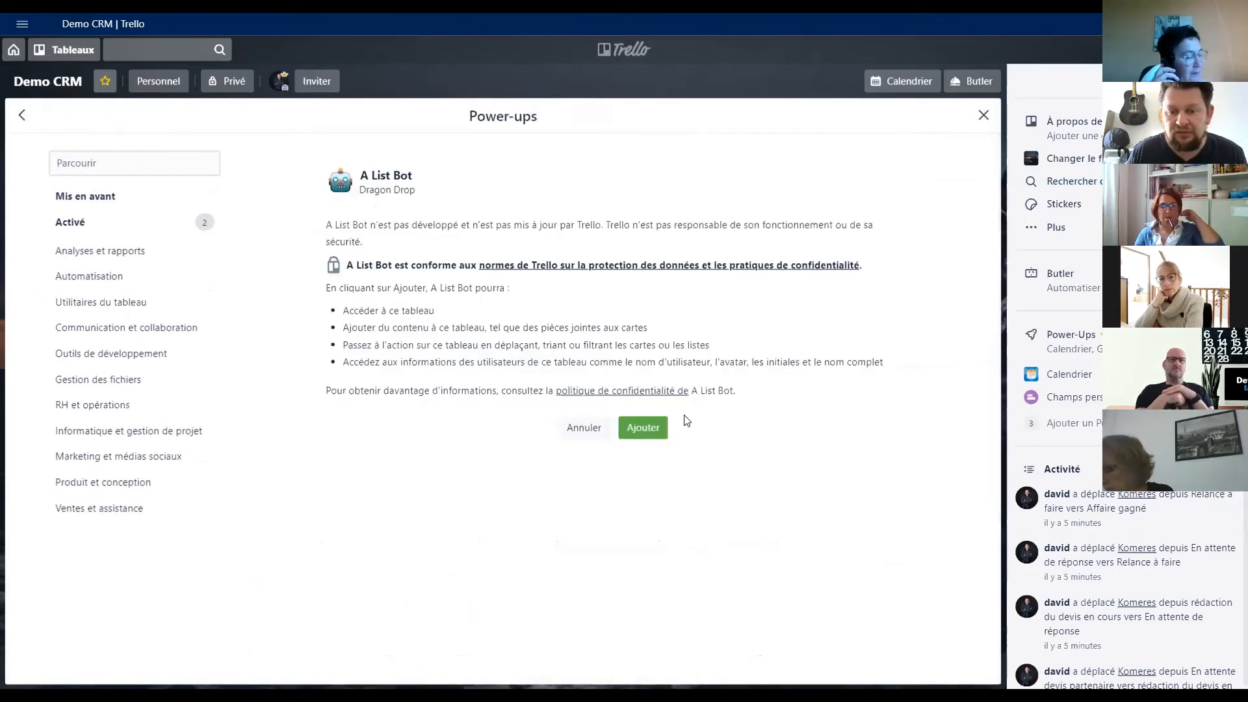
click(643, 429)
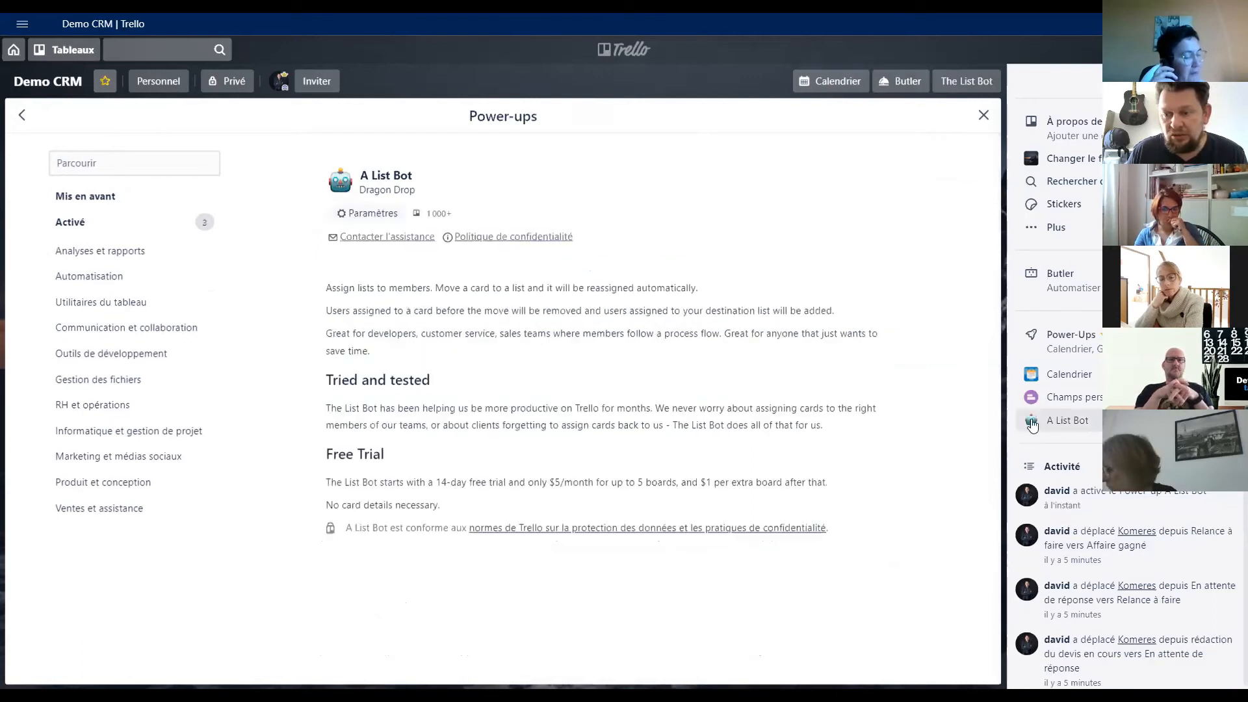
- View The List Bot's introduction page without authorizing it, and disable the A List Bot Power-up on the board
click(1033, 423)
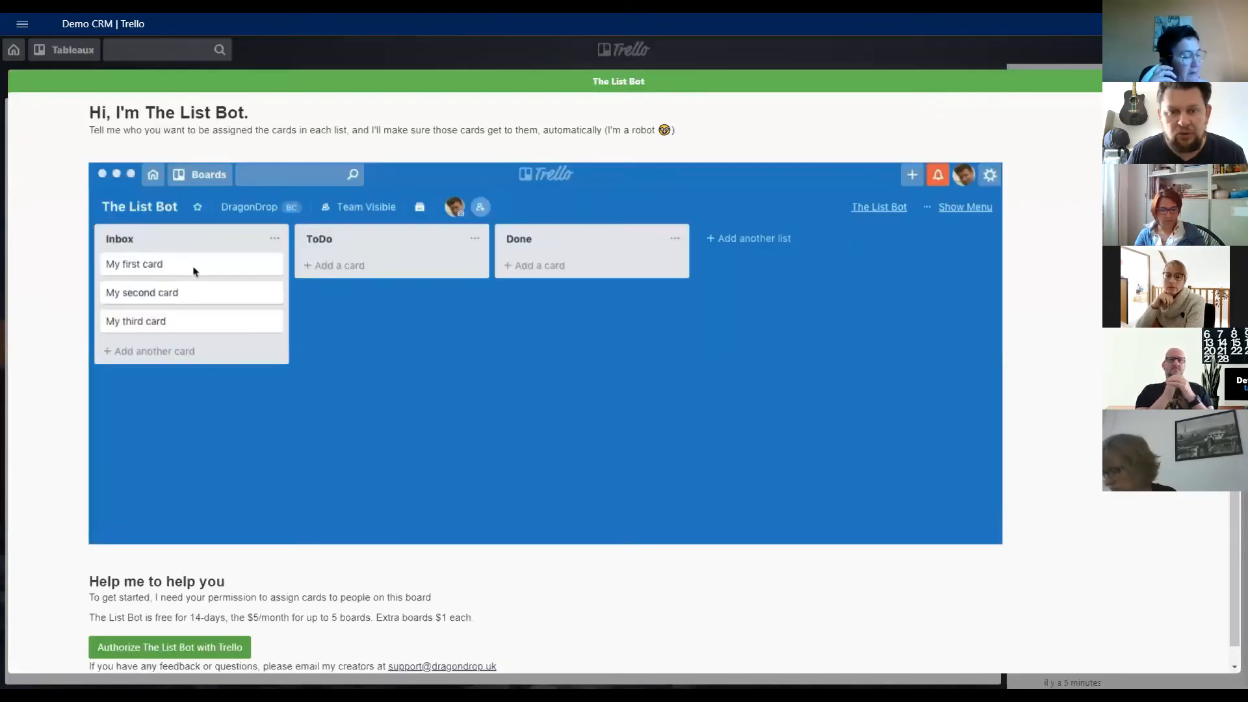
click(1228, 82)
click(1099, 426)
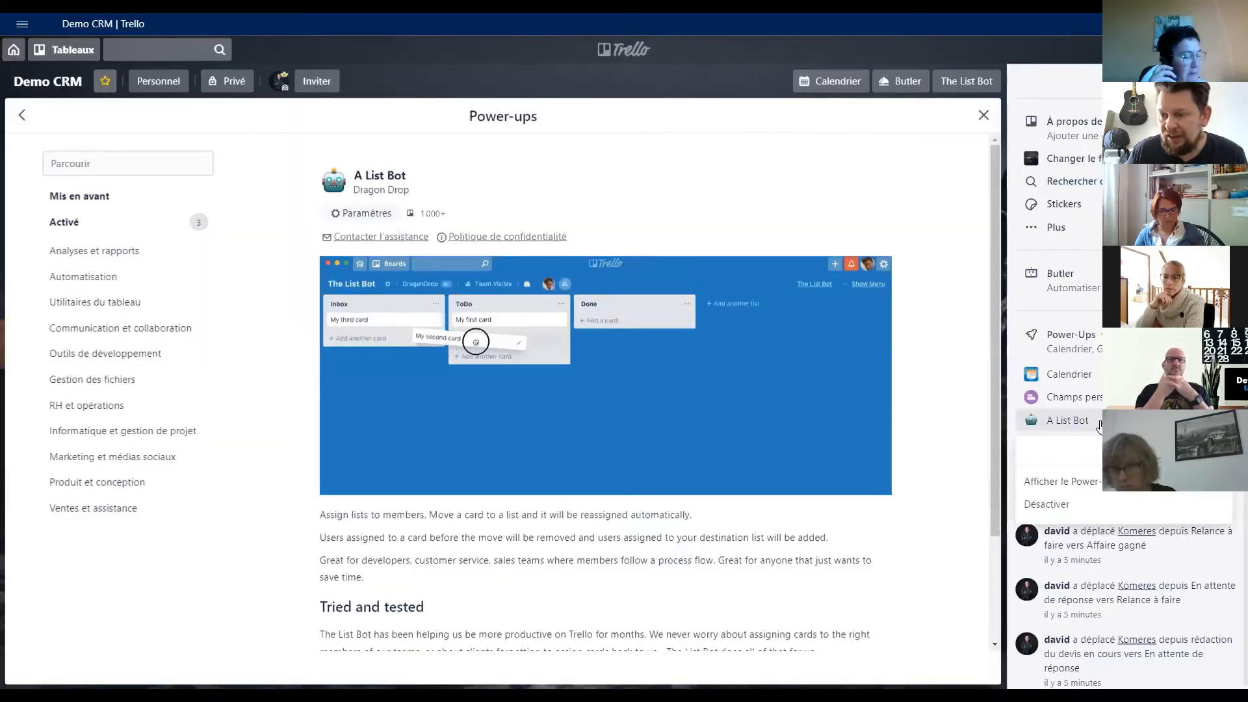
click(1079, 505)
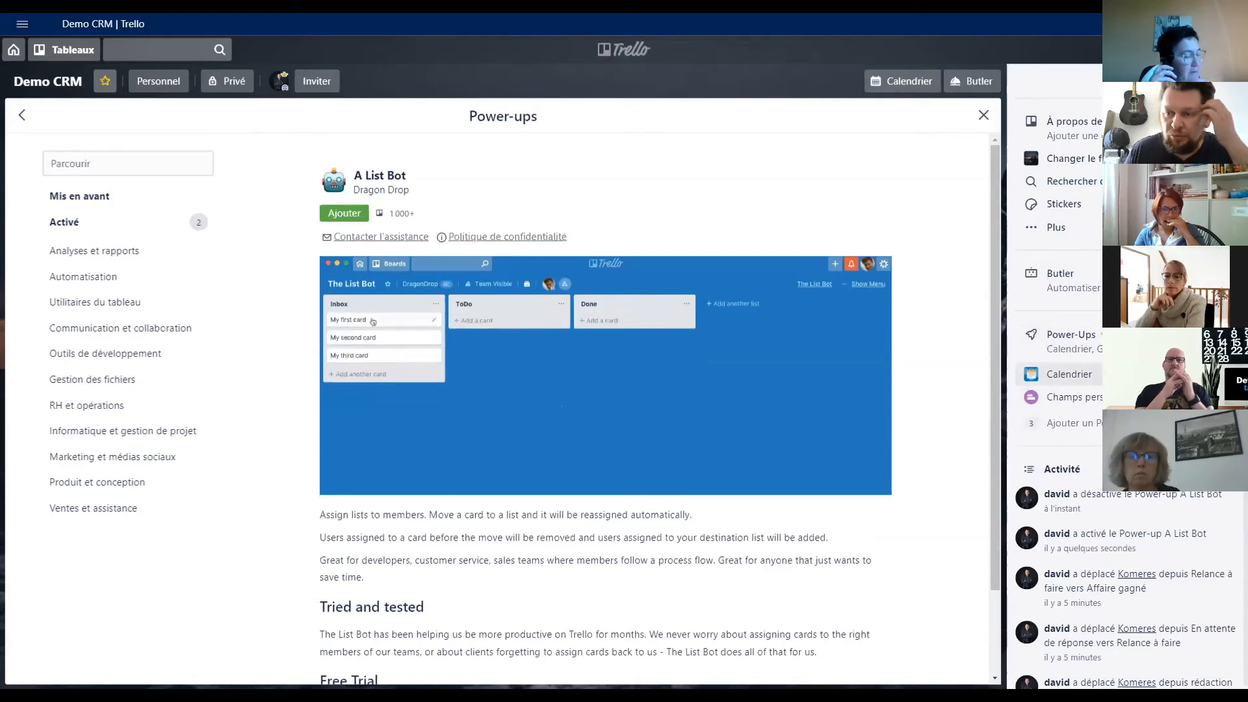
- Close the Power-ups directory and return to the overview of all boards
click(978, 120)
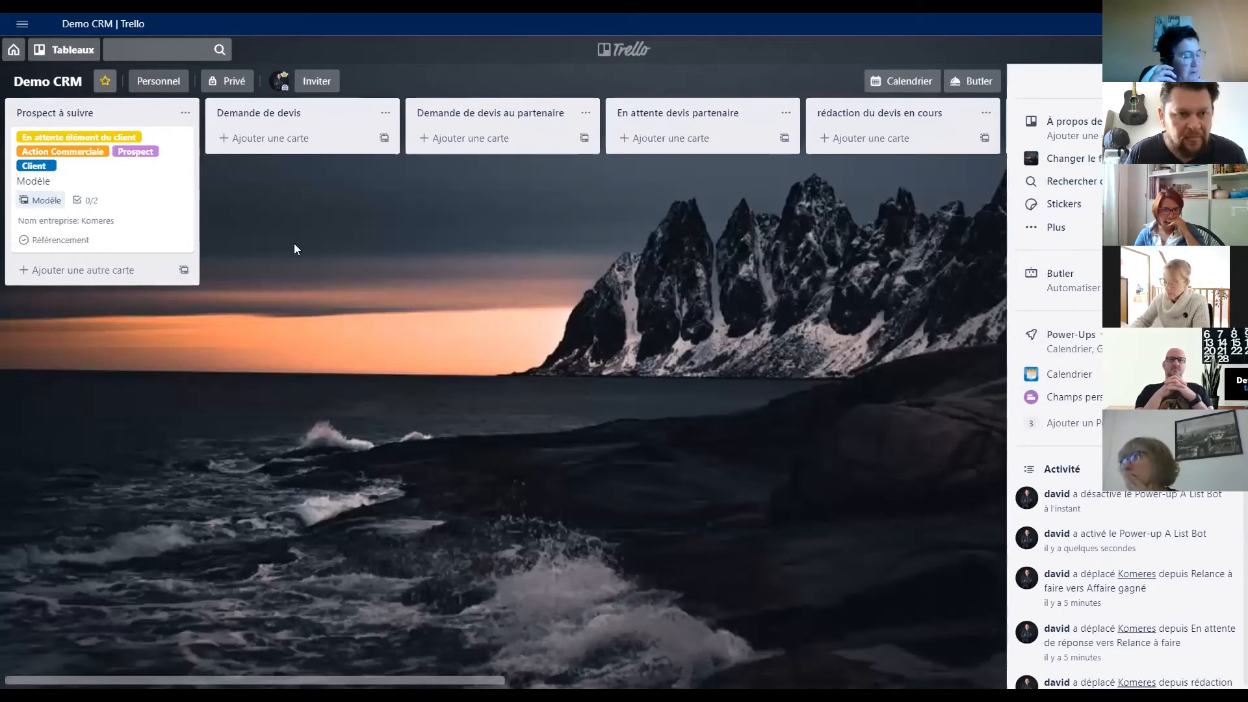
click(12, 57)
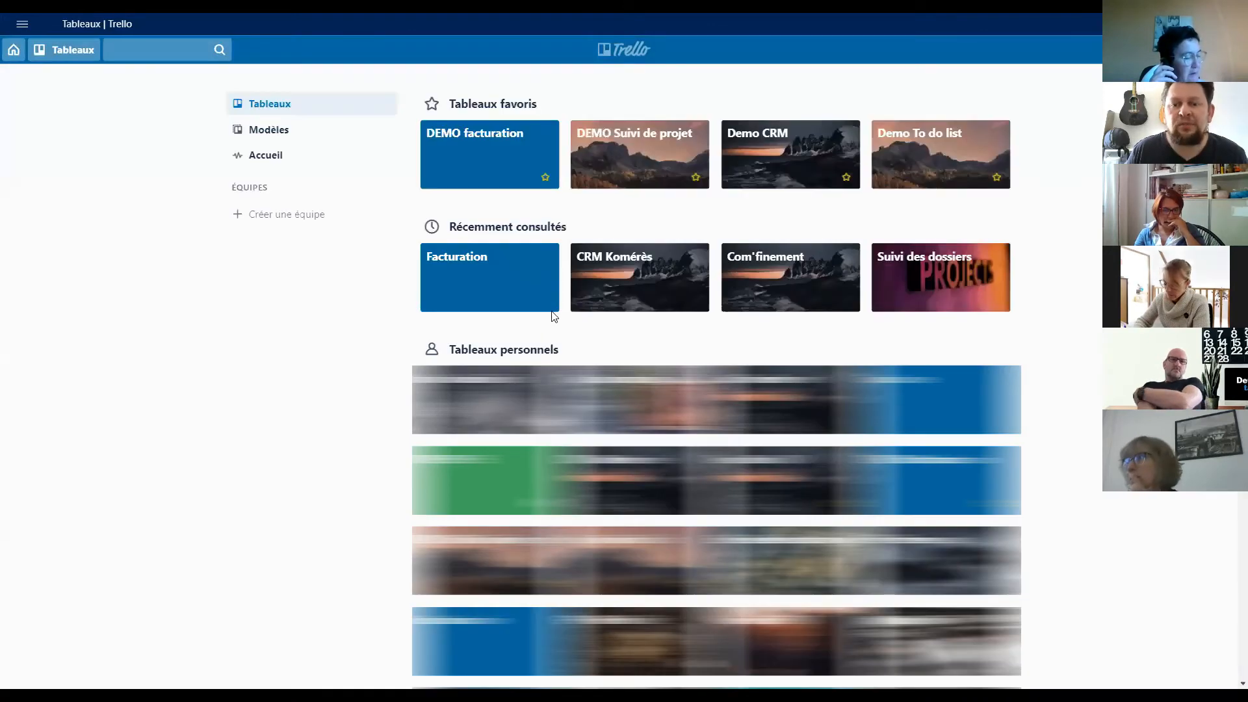